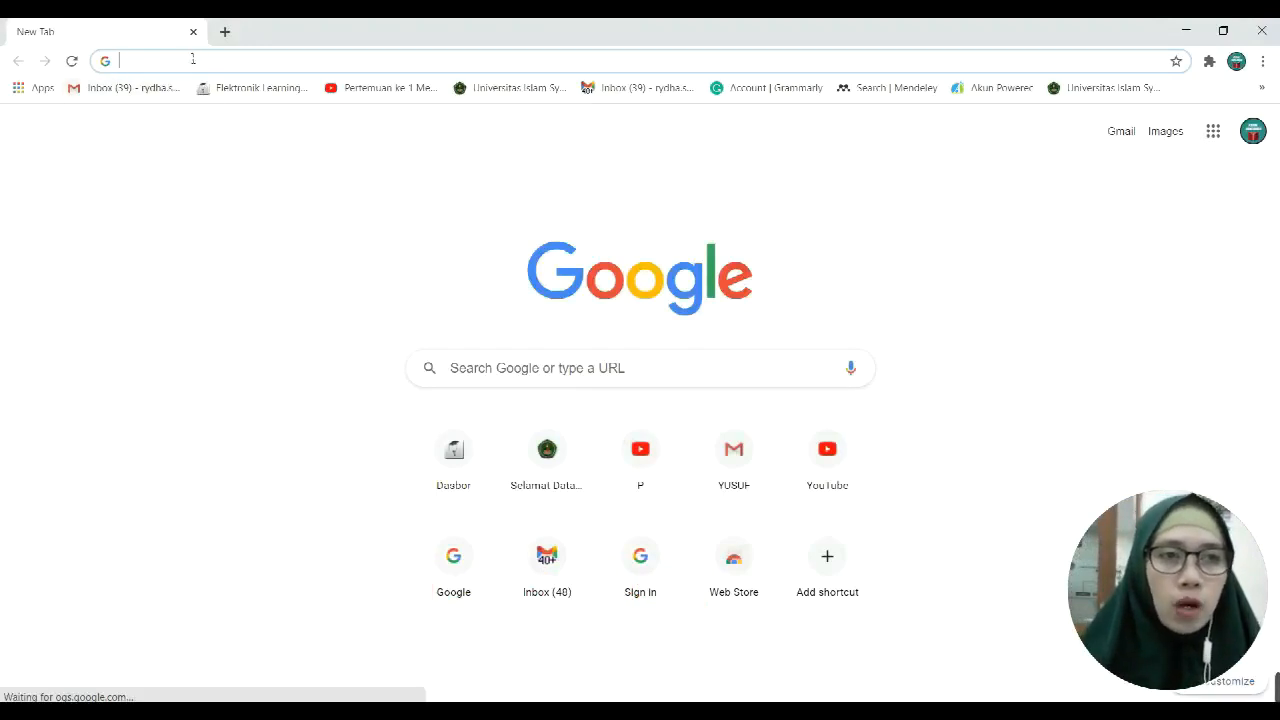
Step: Open the Gmail inbox from the 'Inbox (39)' bookmark in Chrome
{"action": "left_click", "coordinate": [193, 60]}
{"action": "left_click", "coordinate": [60, 116]}
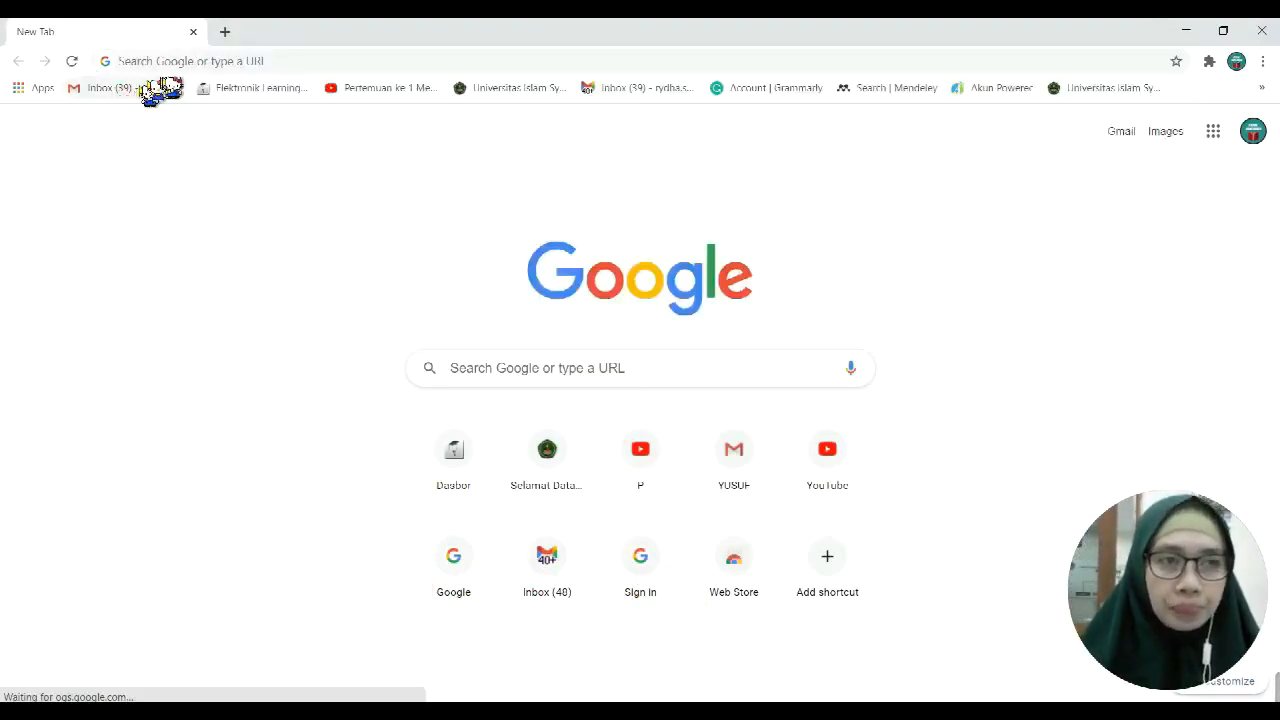
{"action": "left_click", "coordinate": [160, 88]}
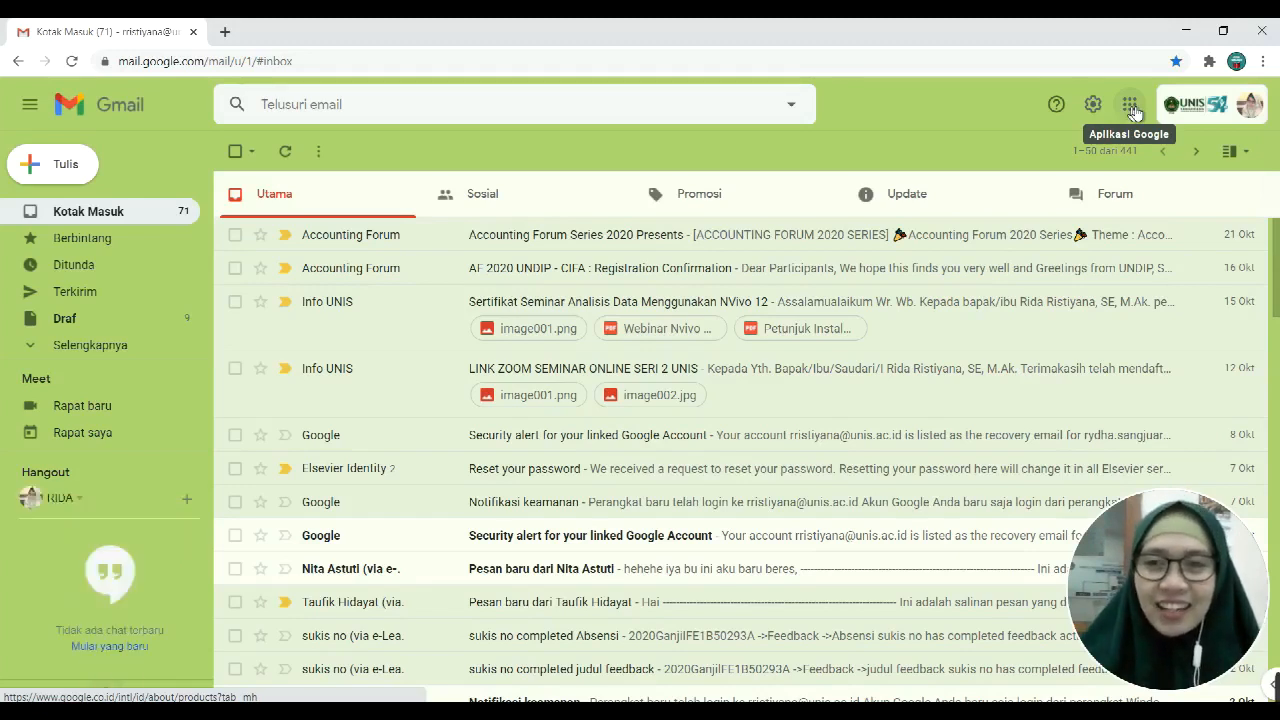
Step: Launch Google Classroom in a new tab from the Google apps list in Gmail
{"action": "left_click", "coordinate": [1130, 105]}
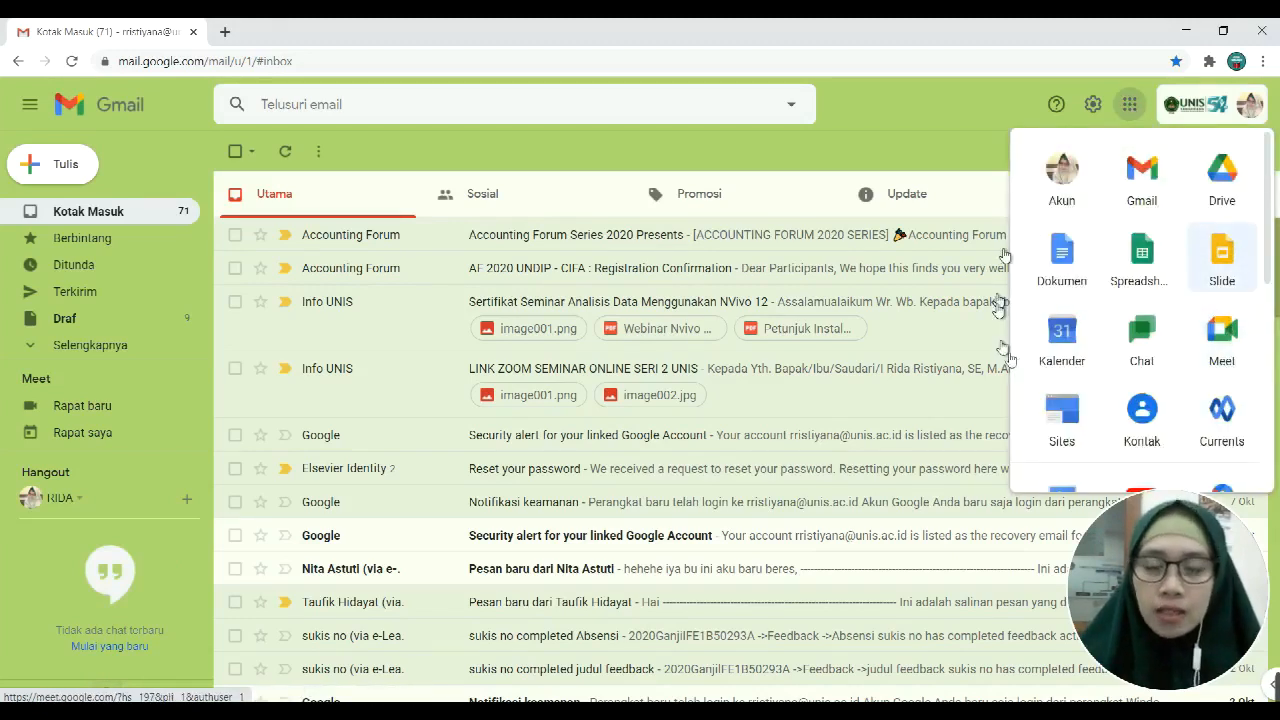
{"action": "scroll", "coordinate": [1148, 316], "scroll_direction": "down", "scroll_amount": 5}
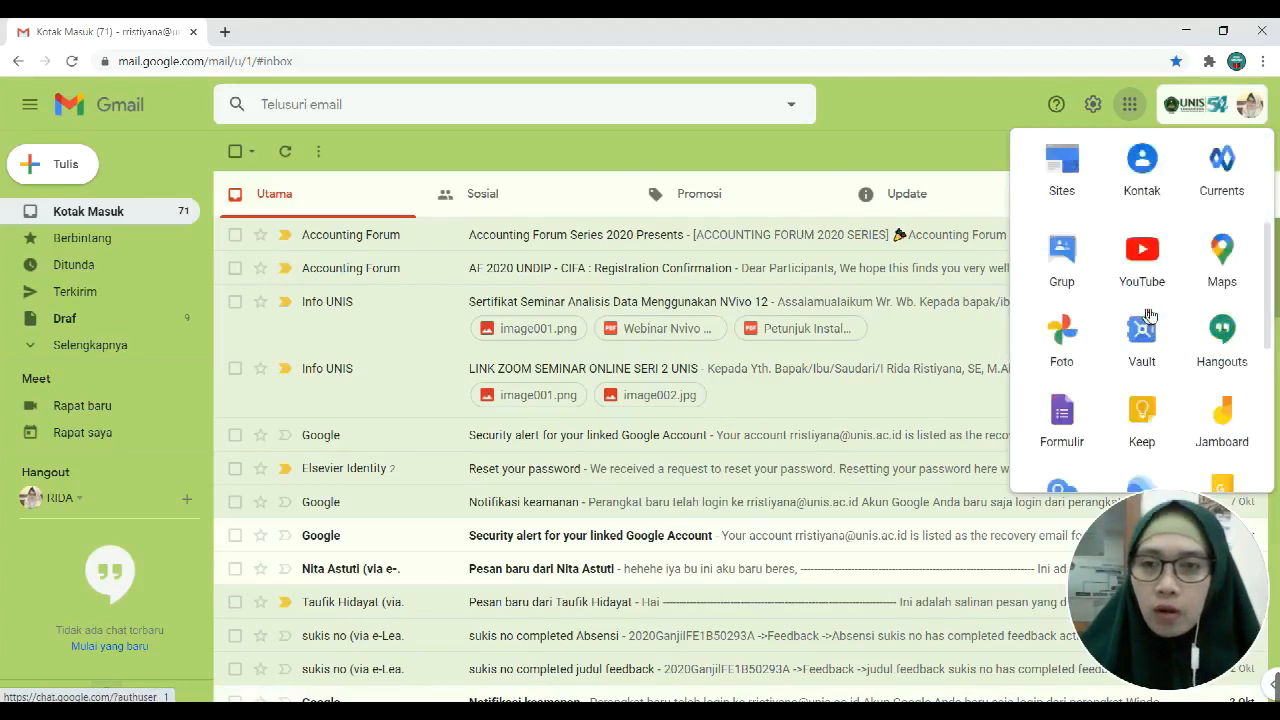
{"action": "scroll", "coordinate": [1148, 316], "scroll_direction": "down", "scroll_amount": 2}
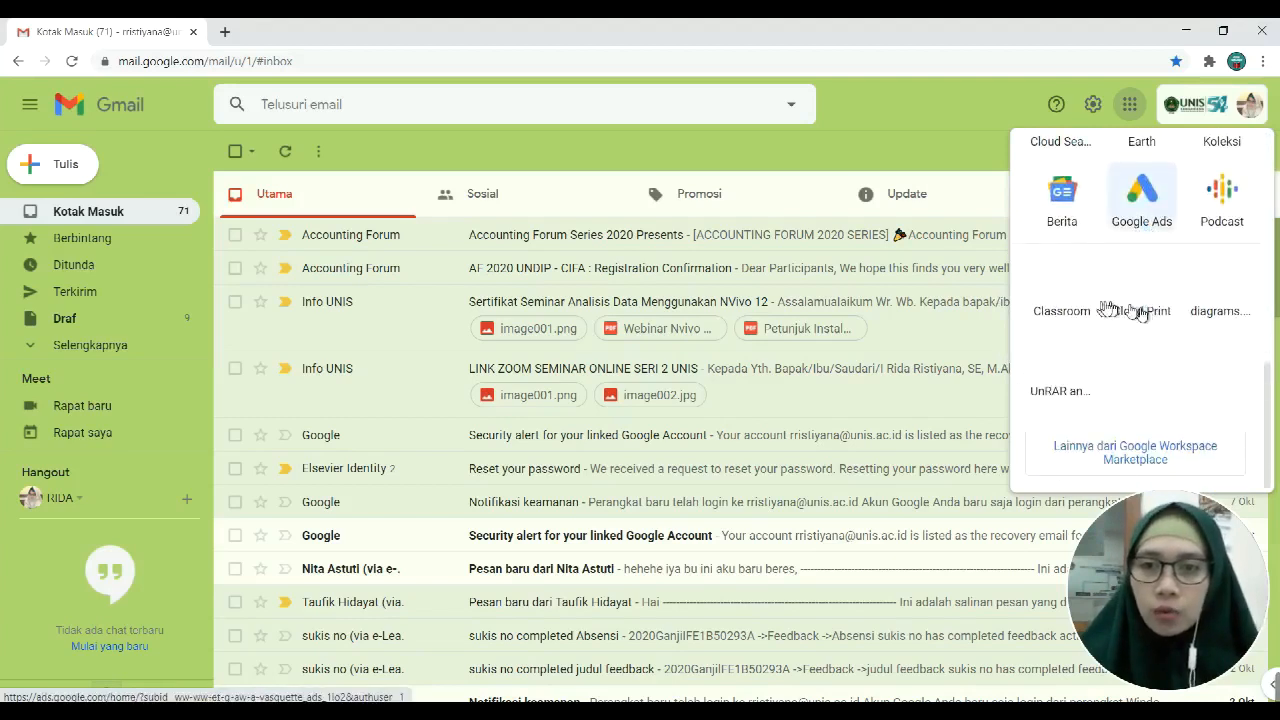
{"action": "left_click", "coordinate": [1068, 295]}
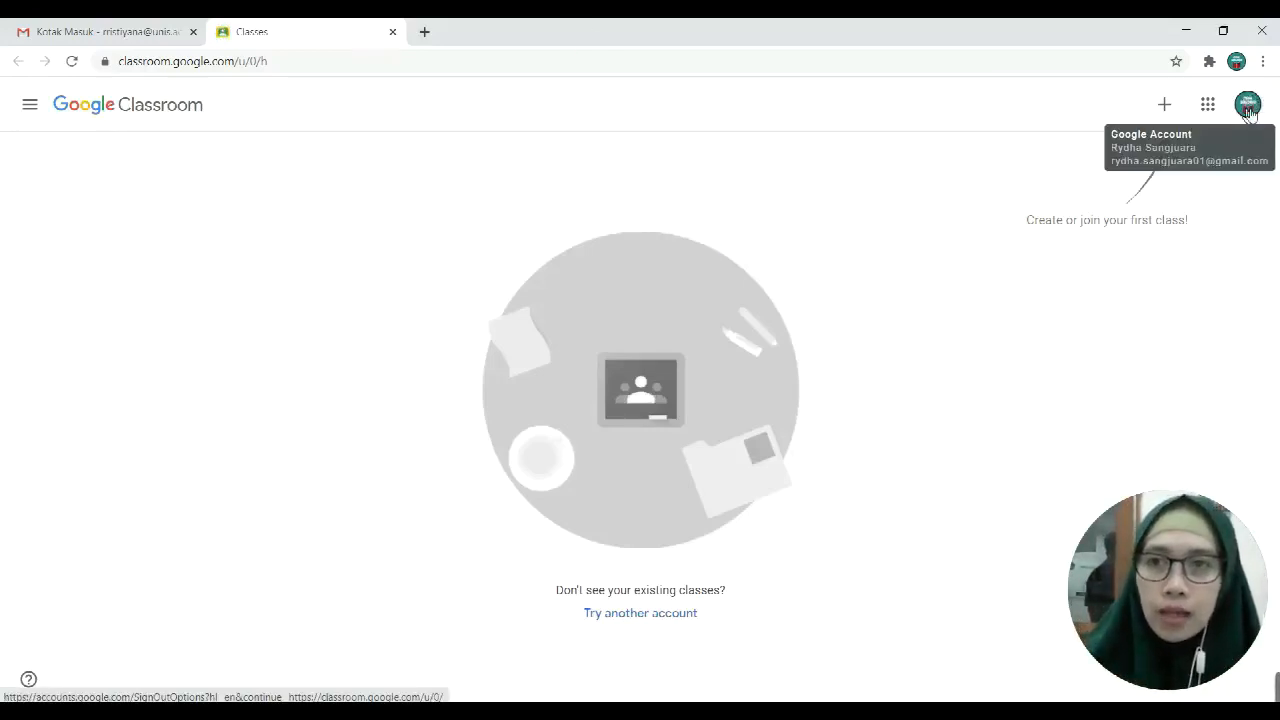
Step: Switch Classroom to the other signed-in account that lists Perpajakan / 3A and Seminar Perpajakan
{"action": "left_click", "coordinate": [1248, 108]}
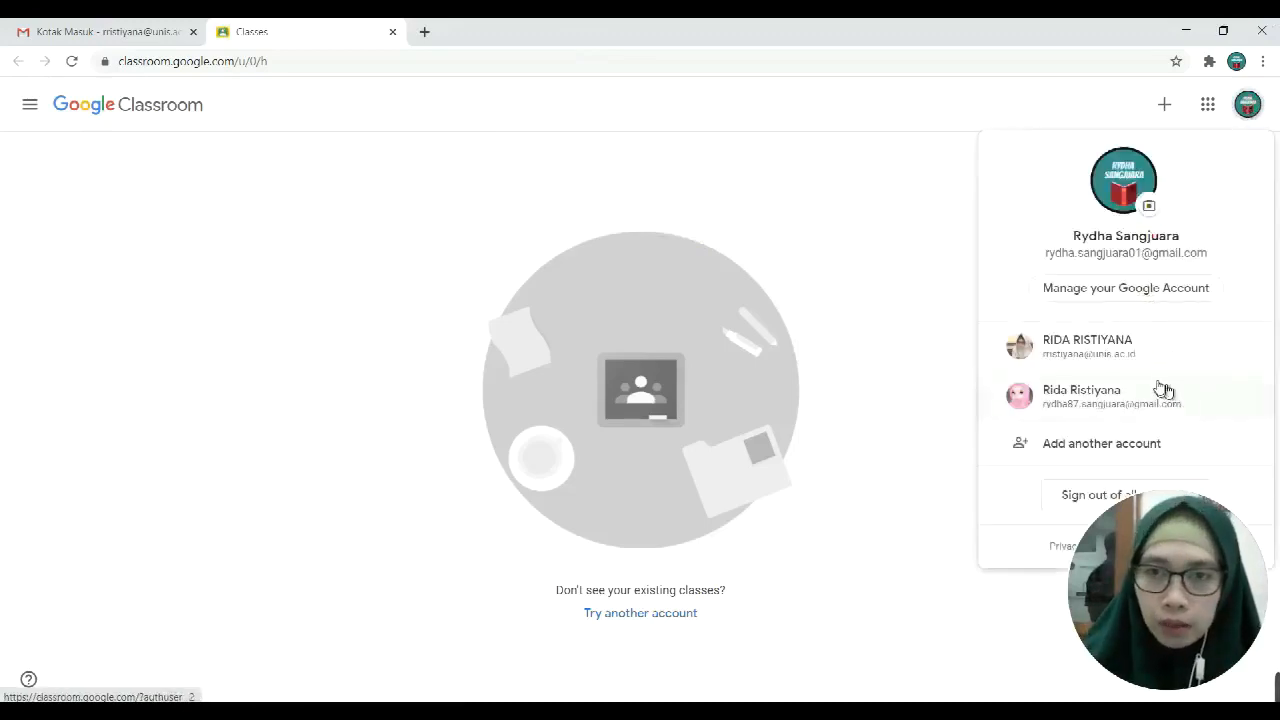
{"action": "left_click", "coordinate": [1120, 352]}
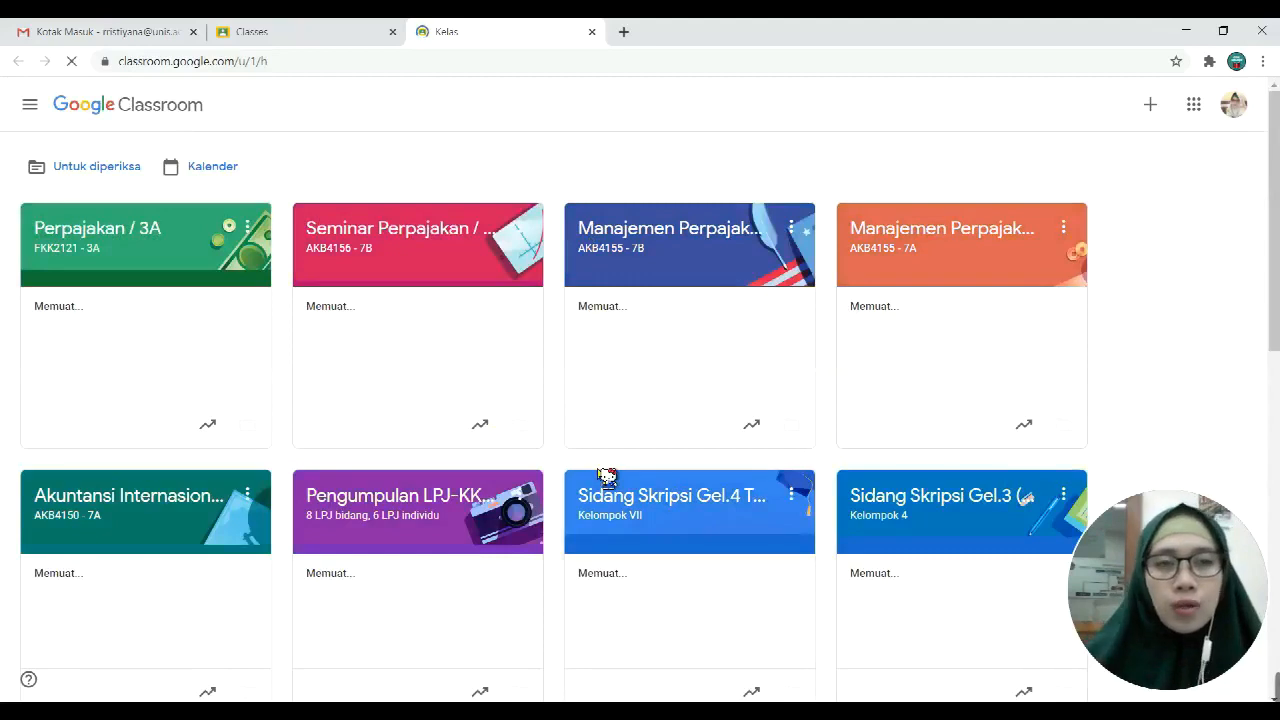
{"action": "scroll", "coordinate": [607, 477], "scroll_direction": "down", "scroll_amount": 4}
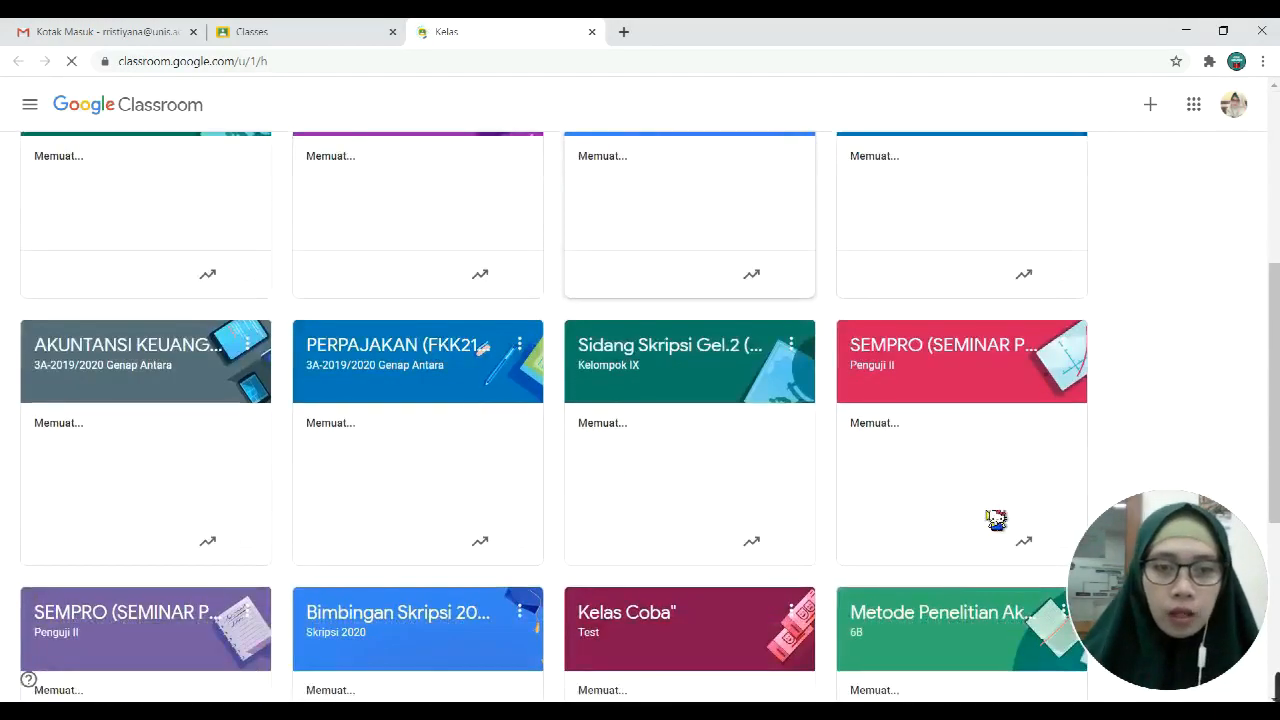
{"action": "scroll", "coordinate": [994, 520], "scroll_direction": "down", "scroll_amount": 3}
{"action": "scroll", "coordinate": [986, 535], "scroll_direction": "down", "scroll_amount": 1}
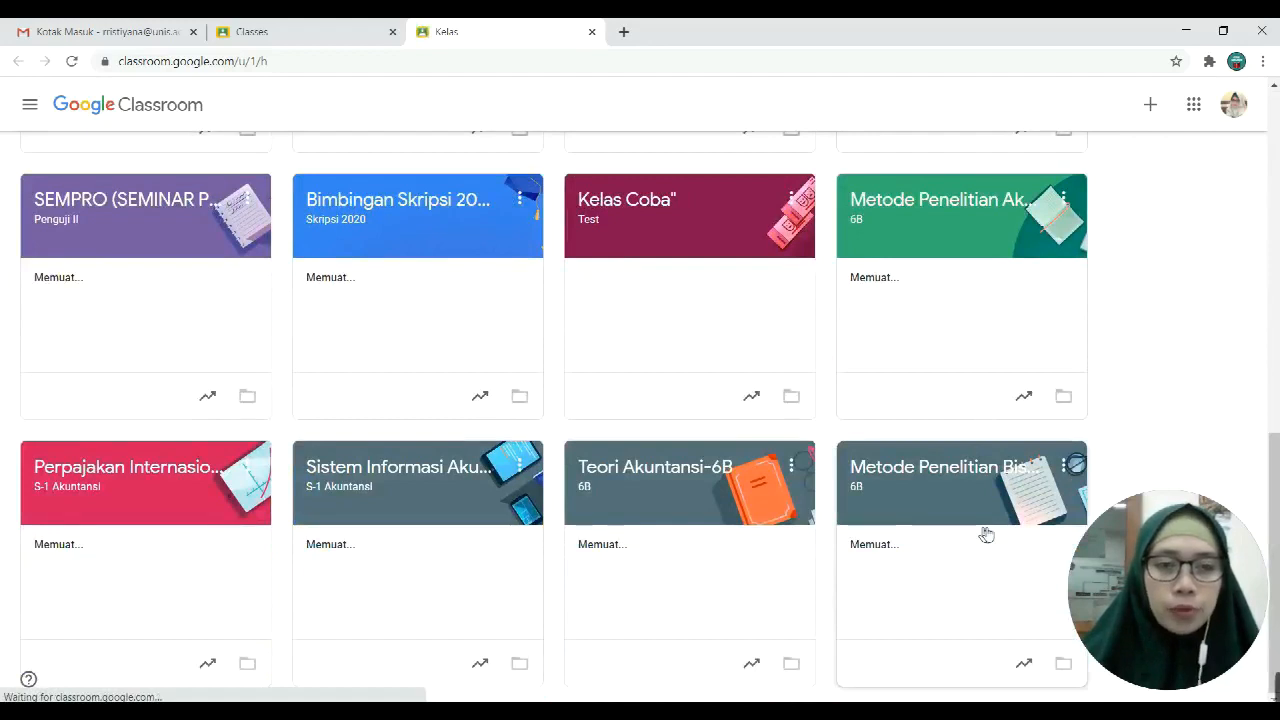
{"action": "scroll", "coordinate": [986, 535], "scroll_direction": "up", "scroll_amount": 8}
{"action": "scroll", "coordinate": [986, 535], "scroll_direction": "up", "scroll_amount": 1}
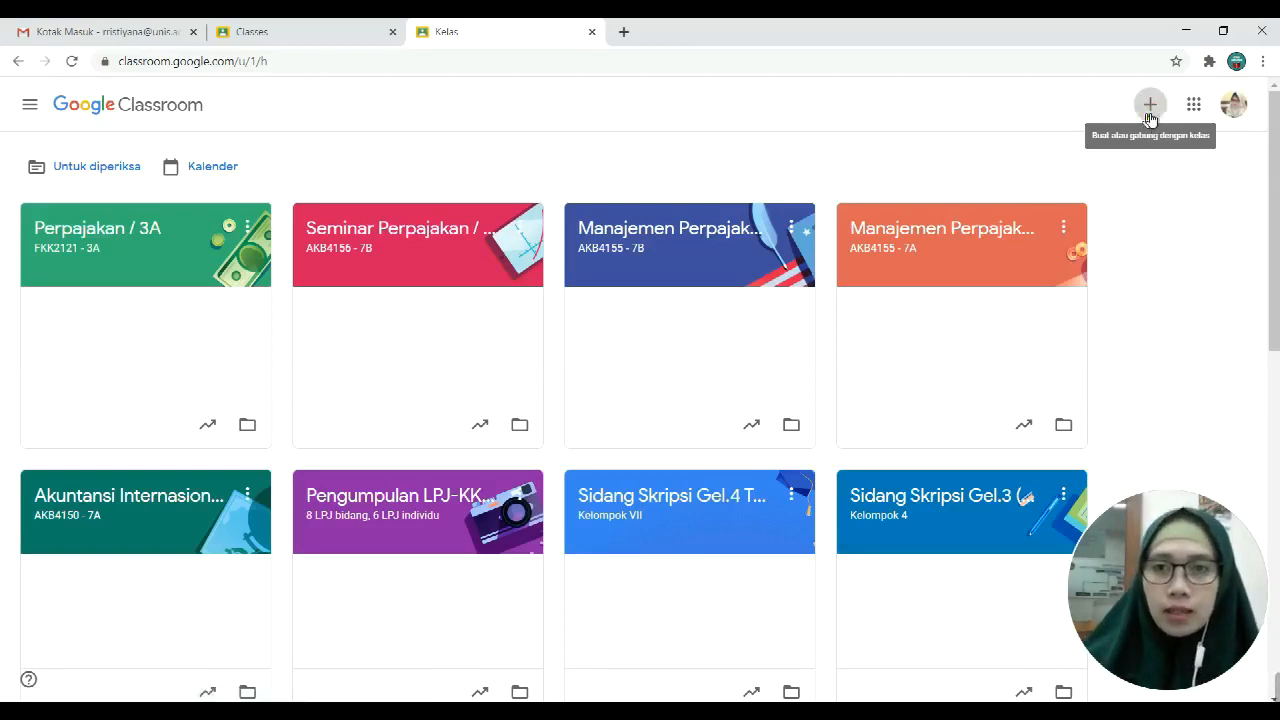
Step: Choose 'Buat kelas' from the + menu to bring up the new-class form
{"action": "left_click", "coordinate": [1149, 112]}
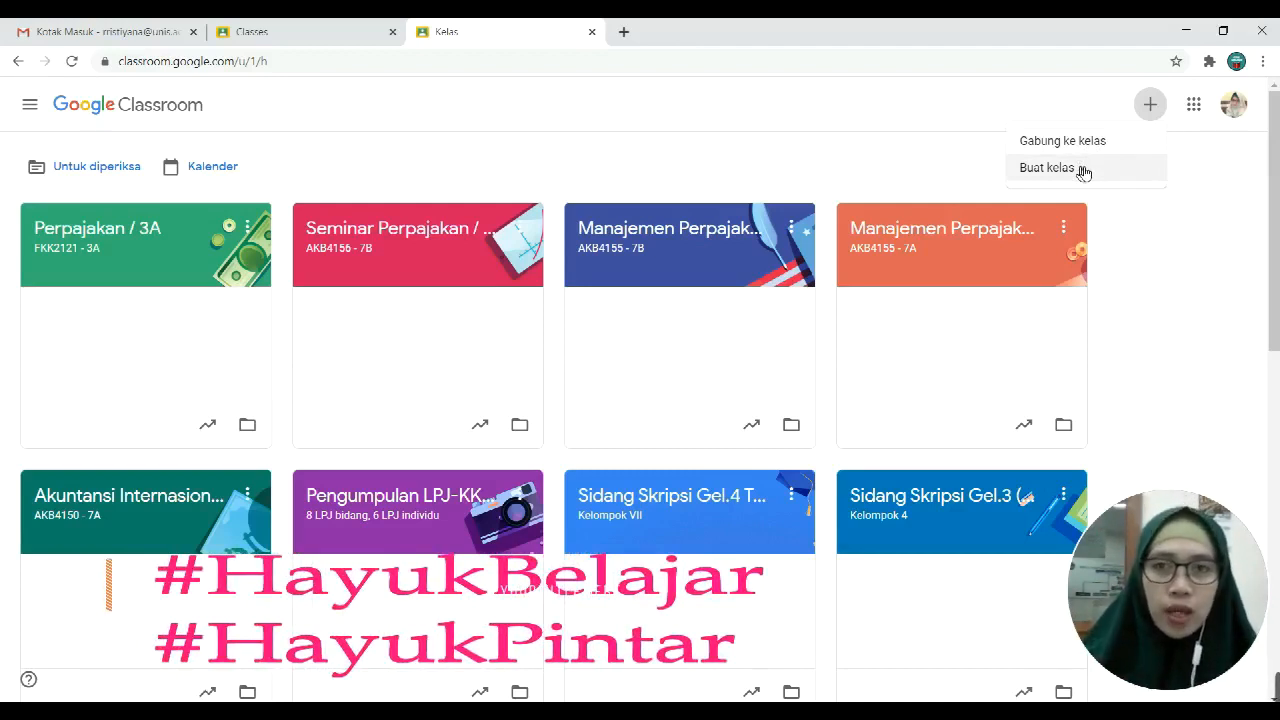
{"action": "left_click", "coordinate": [1084, 170]}
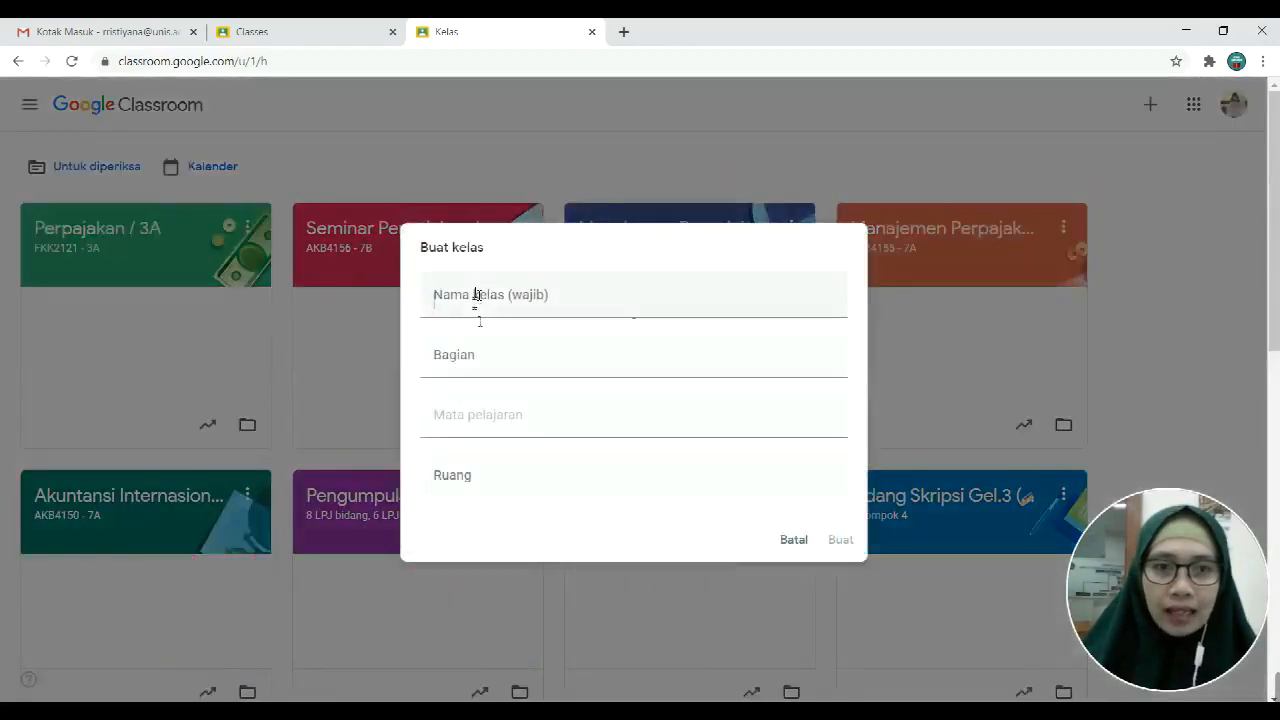
Step: Enter 'Manajemen Perpajakan / 7C' as the class name and '7C' as the section
{"action": "left_click", "coordinate": [477, 305]}
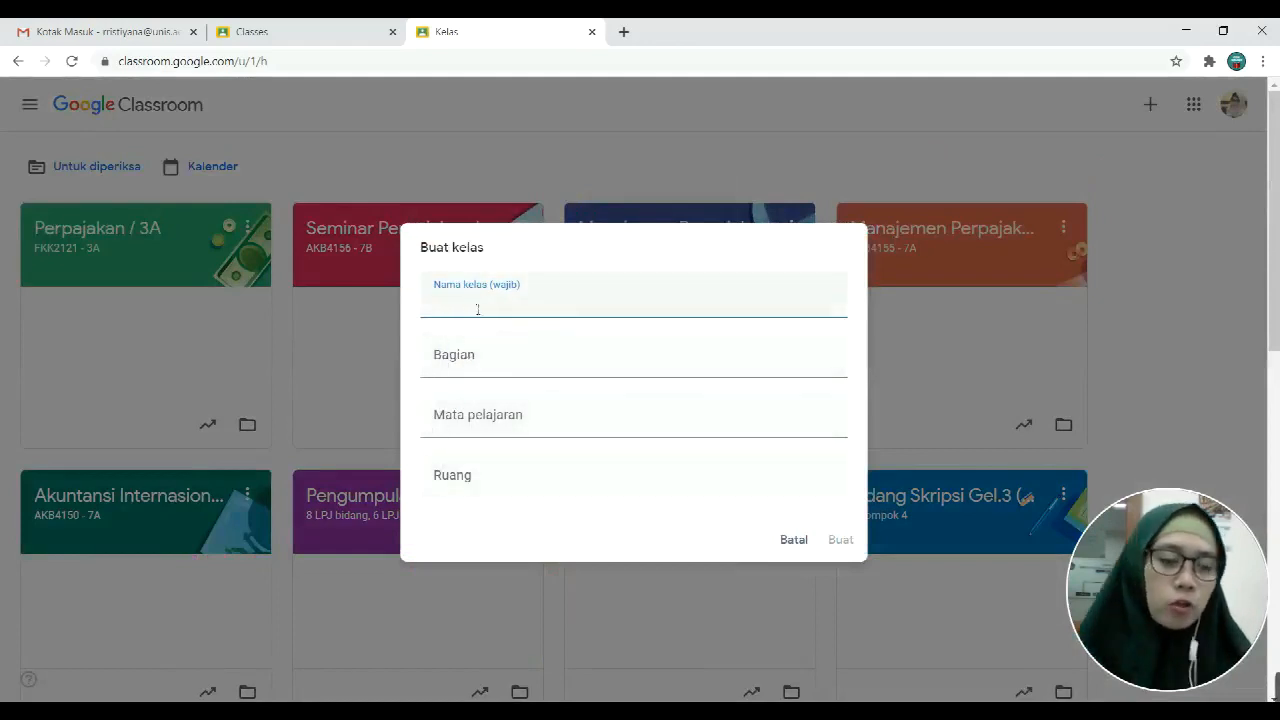
{"action": "type", "text": "Manajemen Perpajakan /7C"}
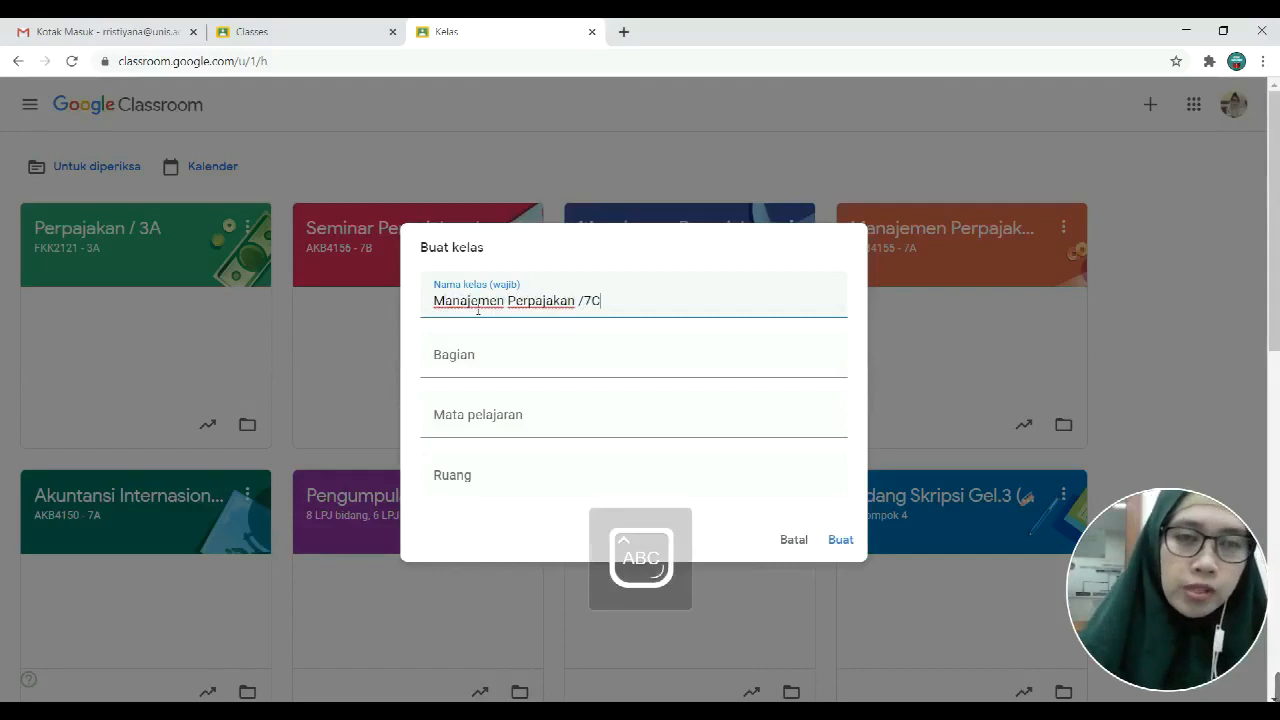
{"action": "left_click", "coordinate": [585, 301]}
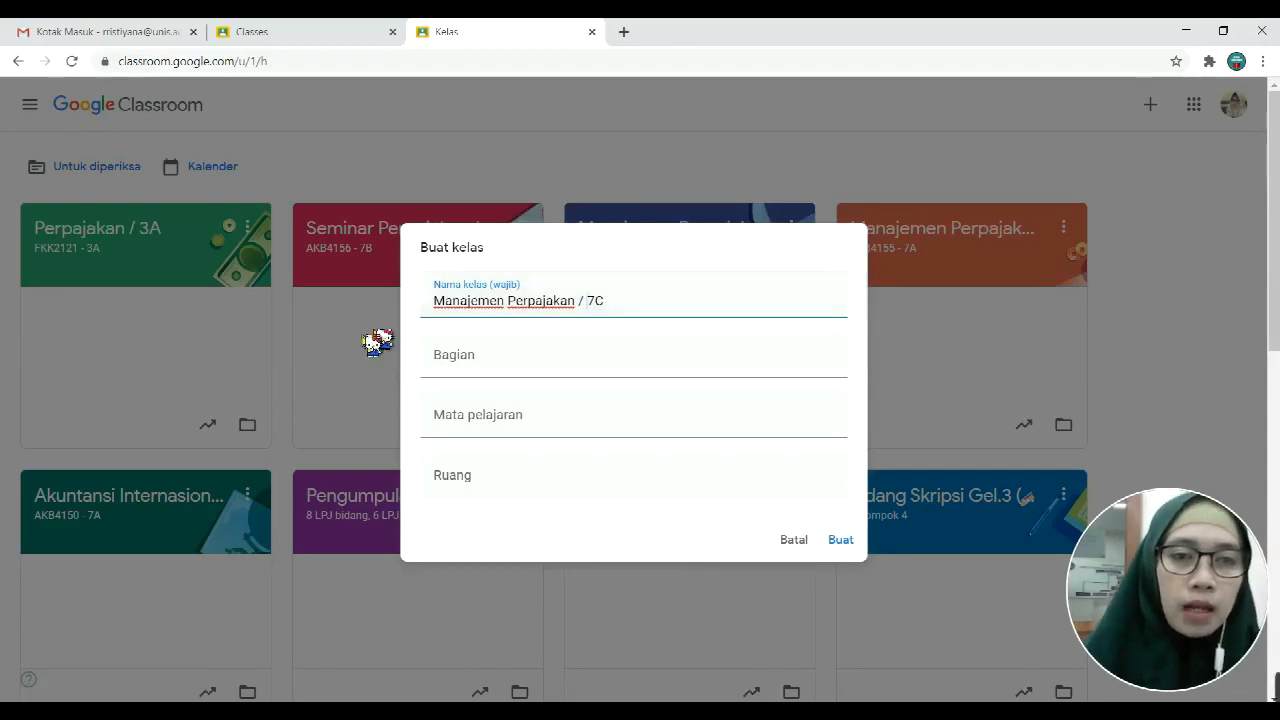
{"action": "left_click", "coordinate": [460, 366]}
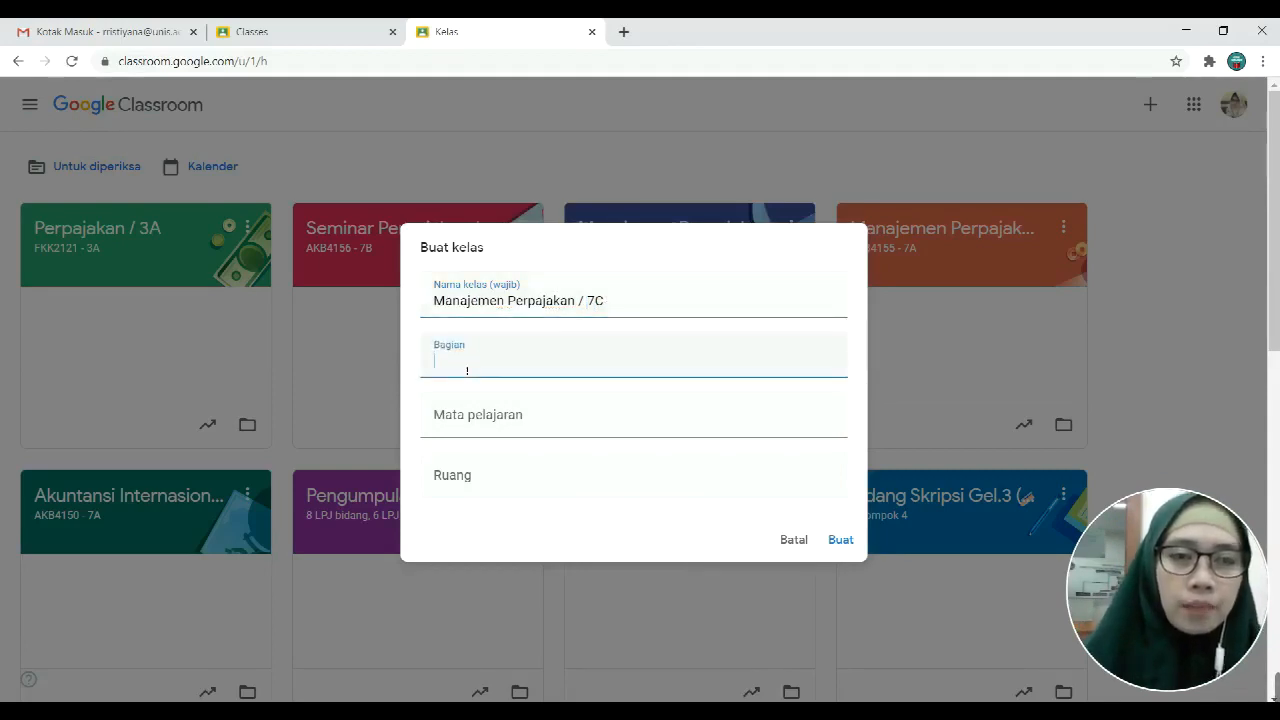
{"action": "type", "text": "7"}
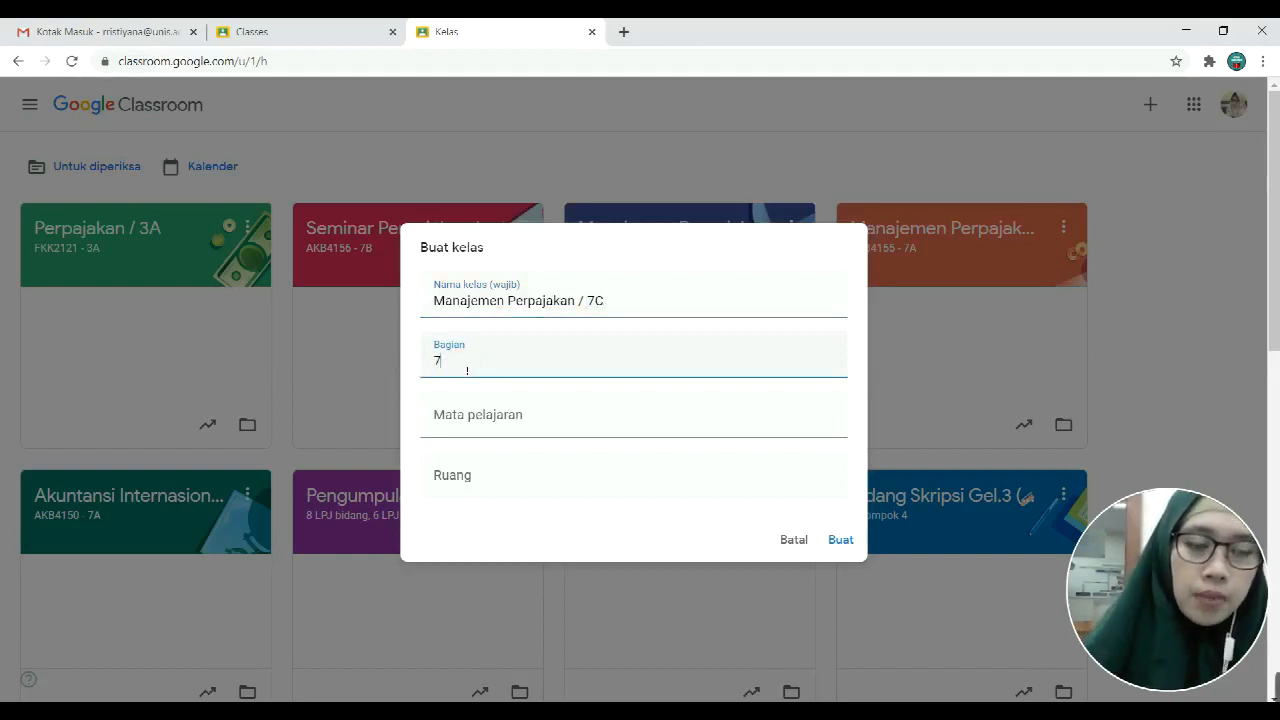
{"action": "type", "text": "C"}
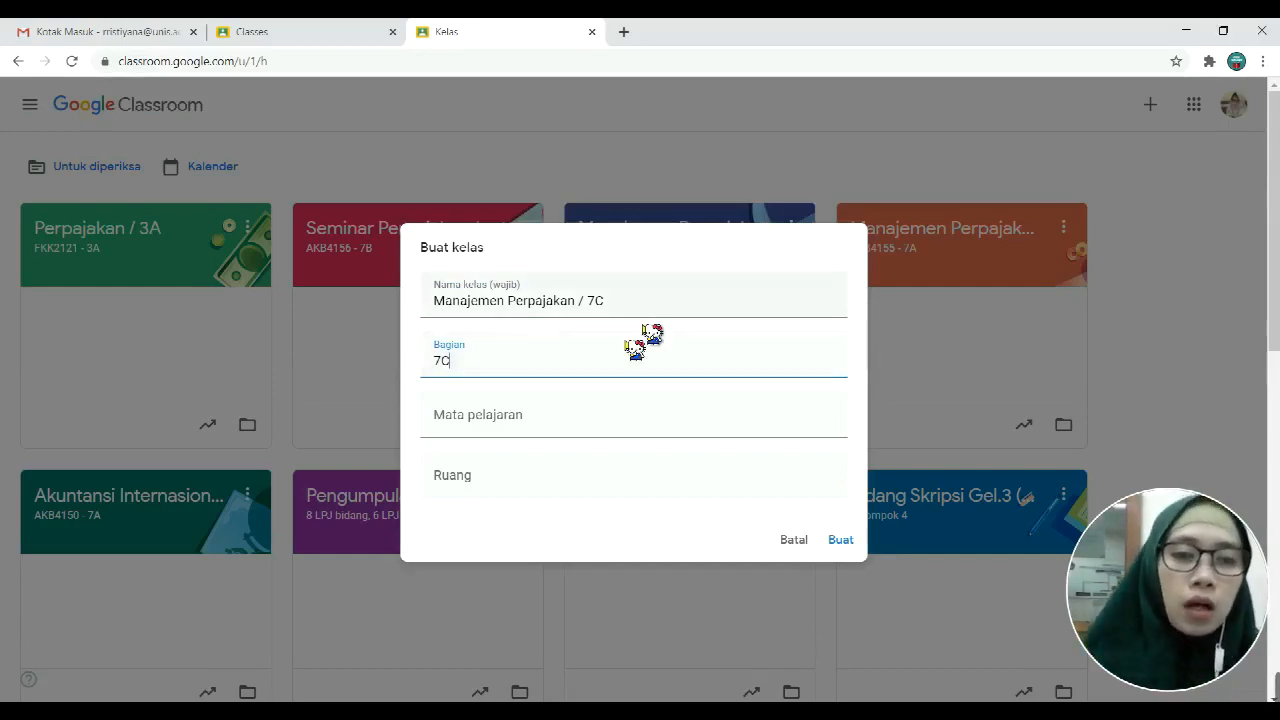
Step: Copy the class name into Mata pelajaran and set the room to A.201
{"action": "left_click", "coordinate": [470, 425]}
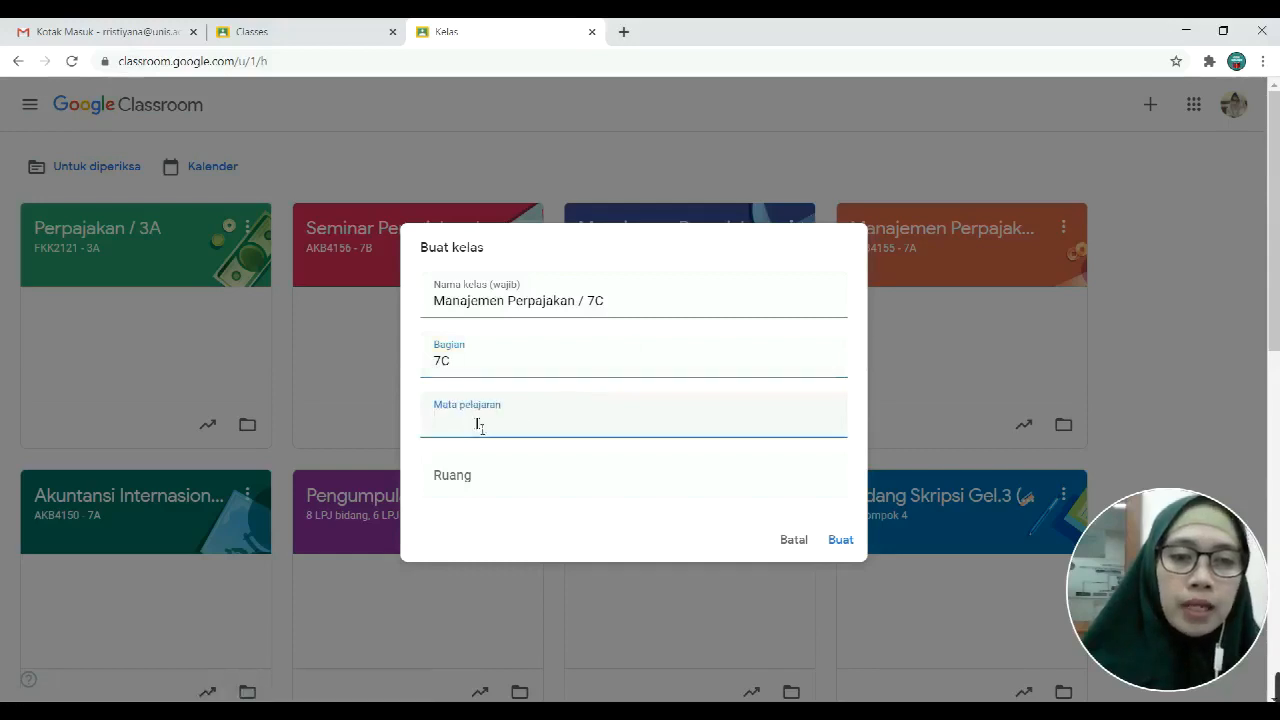
{"action": "left_click_drag", "start_coordinate": [621, 302], "coordinate": [429, 307]}
{"action": "key", "text": "ctrl+c"}
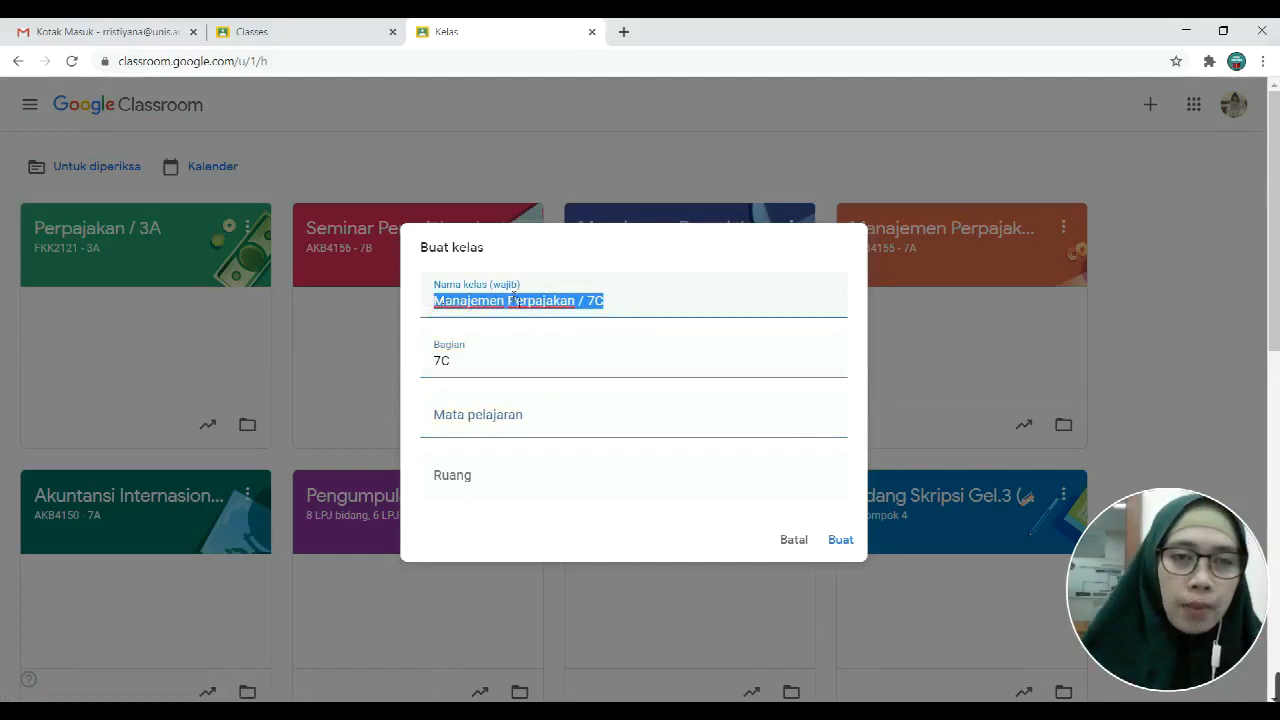
{"action": "left_click", "coordinate": [476, 421]}
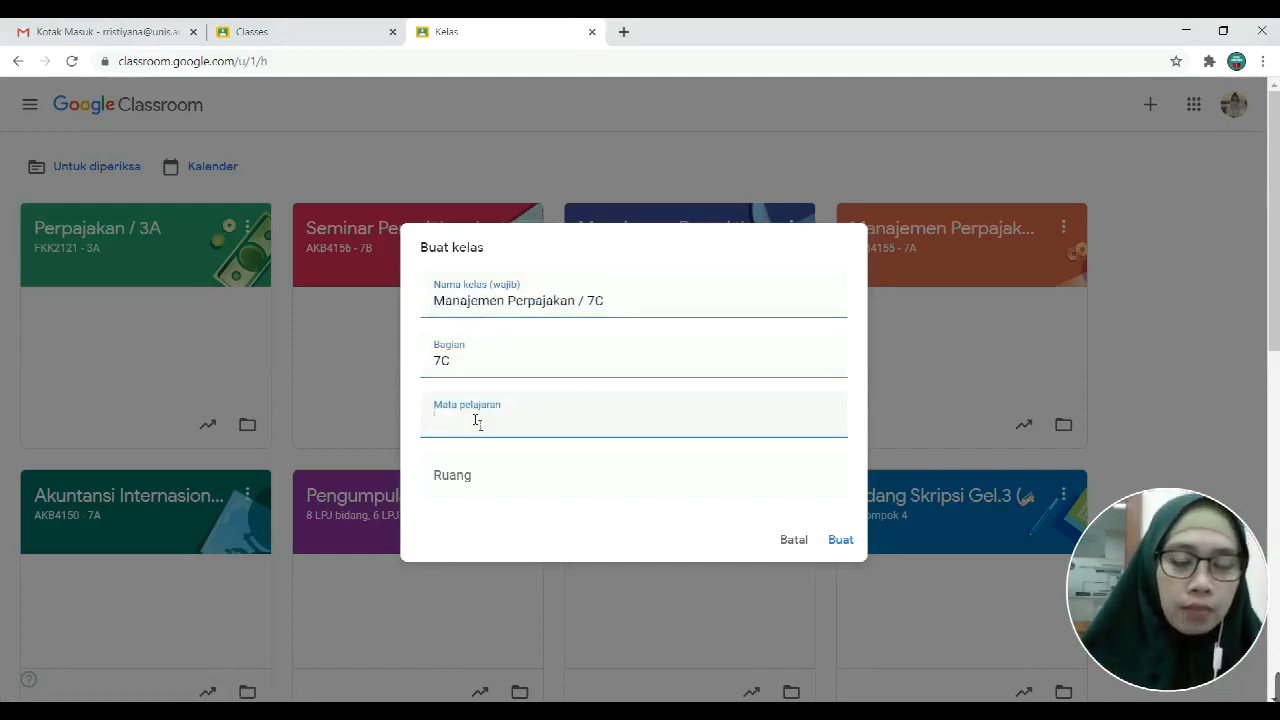
{"action": "key", "text": "ctrl+v"}
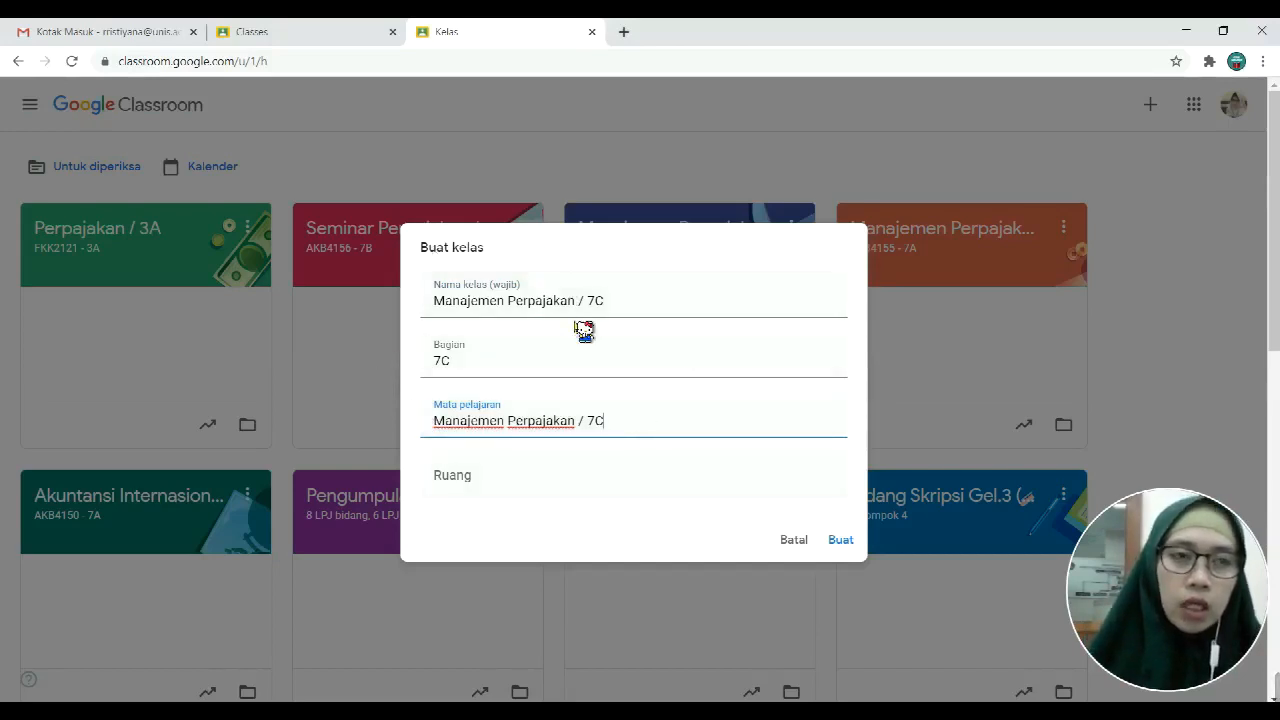
{"action": "left_click", "coordinate": [462, 482]}
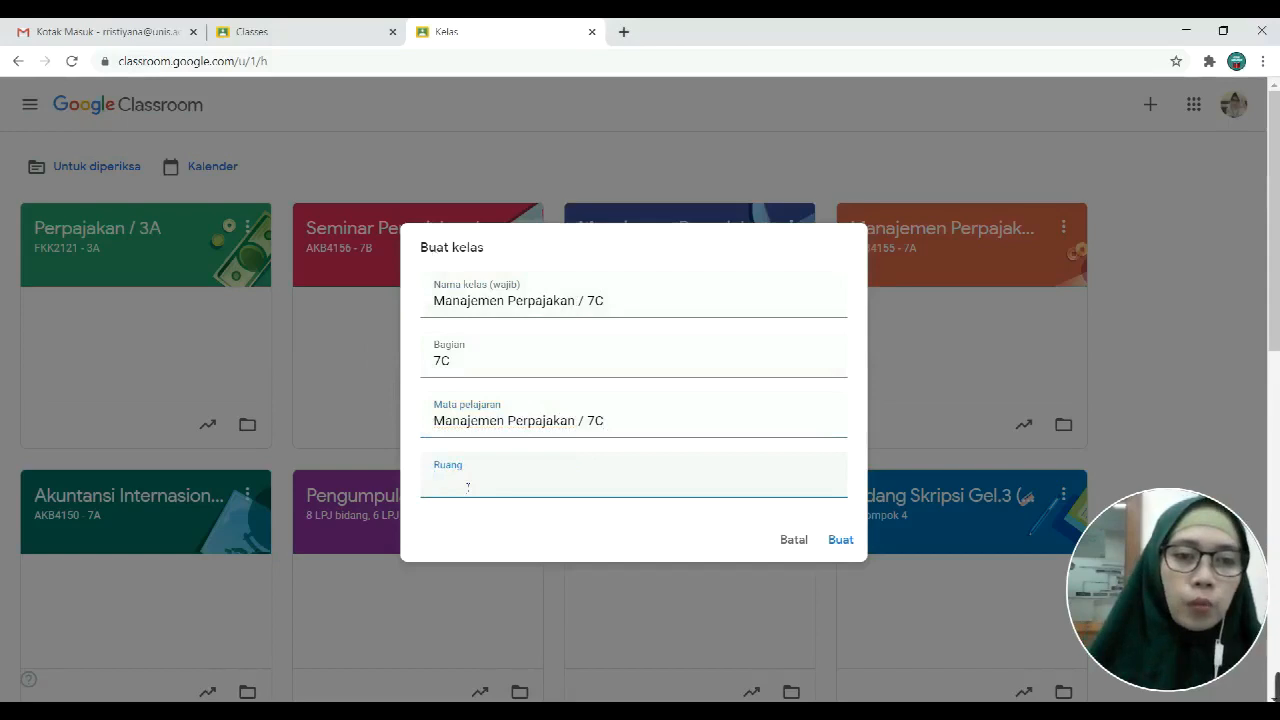
{"action": "type", "text": "A.201"}
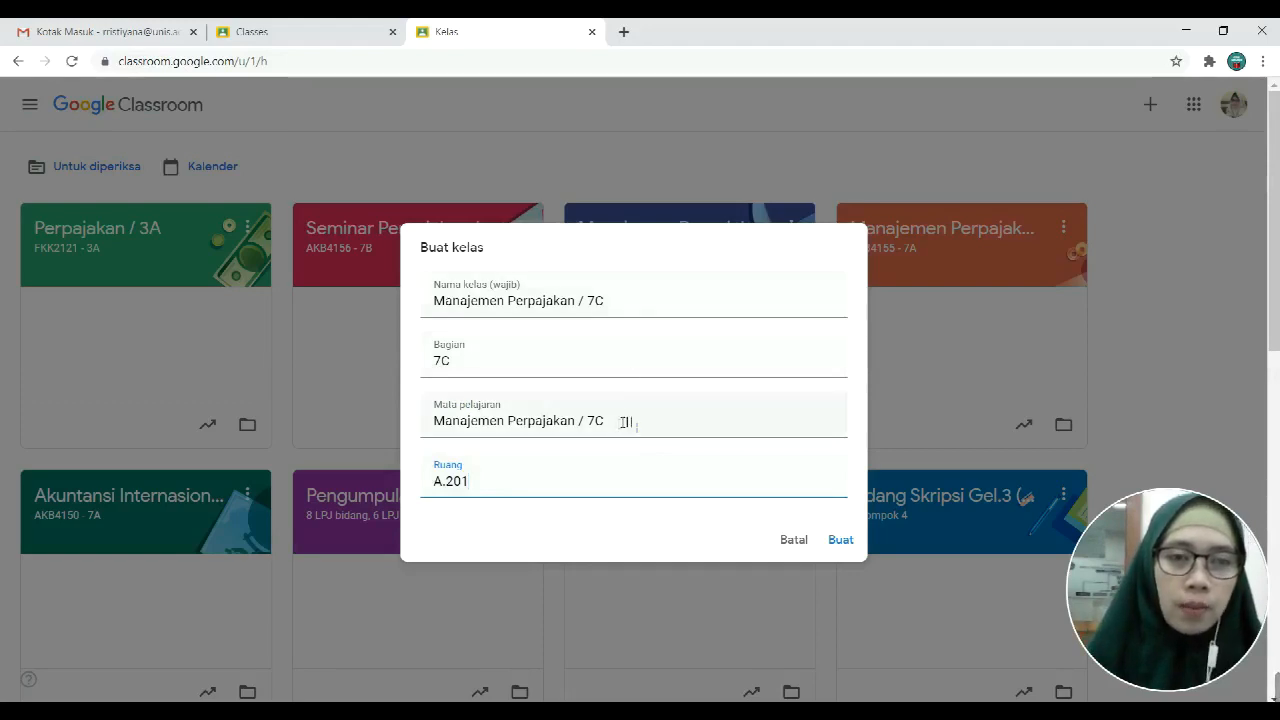
Step: Extend the section to '7C Semester Ganjil 2020-2021' and create the class
{"action": "left_click", "coordinate": [630, 301]}
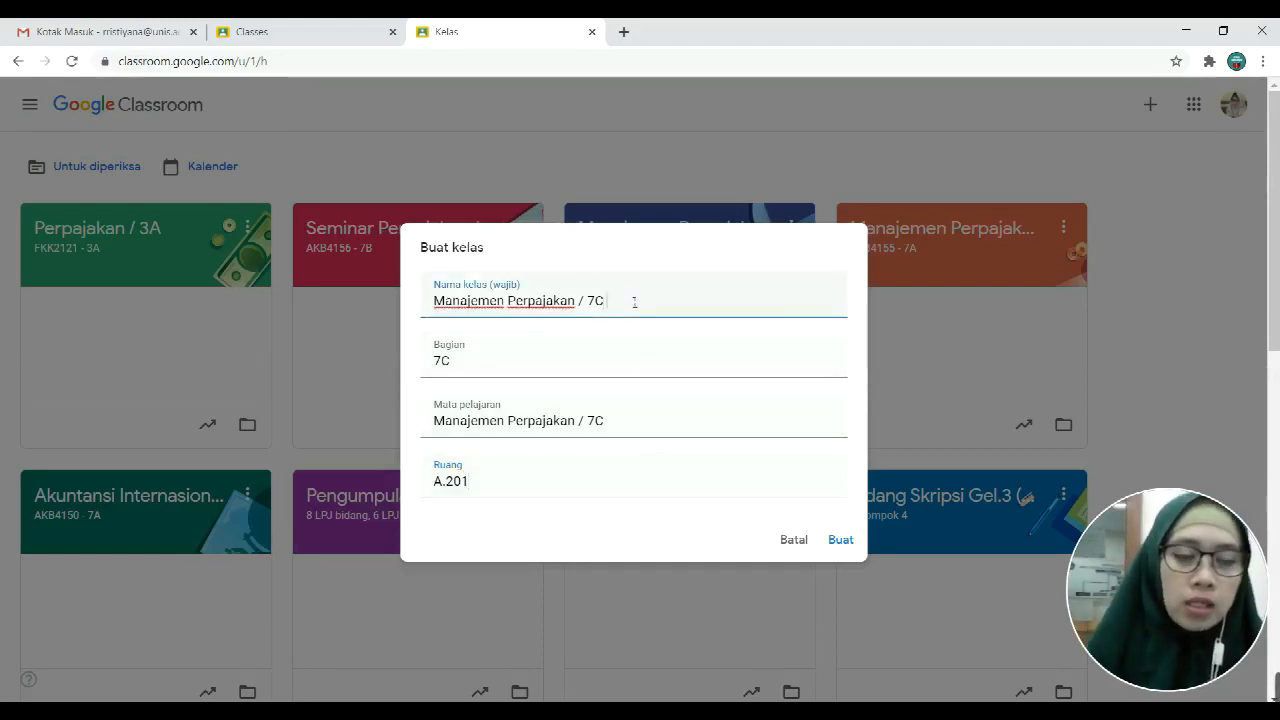
{"action": "key", "text": "Caps_Lock"}
{"action": "type", "text": "s"}
{"action": "key", "text": "BackSpace"}
{"action": "key", "text": "BackSpace"}
{"action": "left_click", "coordinate": [500, 371]}
{"action": "key", "text": "Caps_Lock"}
{"action": "type", "text": "sE"}
{"action": "key", "text": "BackSpace"}
{"action": "key", "text": "BackSpace"}
{"action": "type", "text": "S"}
{"action": "key", "text": "Caps_Lock"}
{"action": "type", "text": "emester Ganjil 2020"}
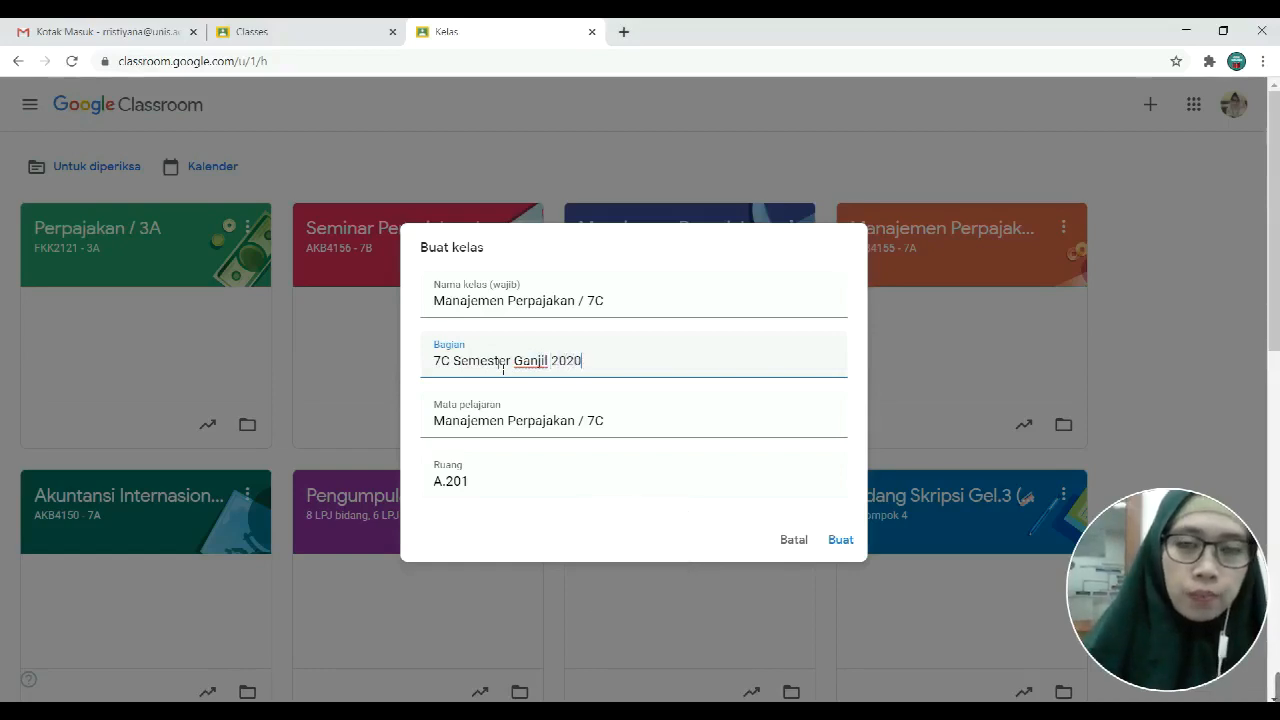
{"action": "type", "text": " 2021"}
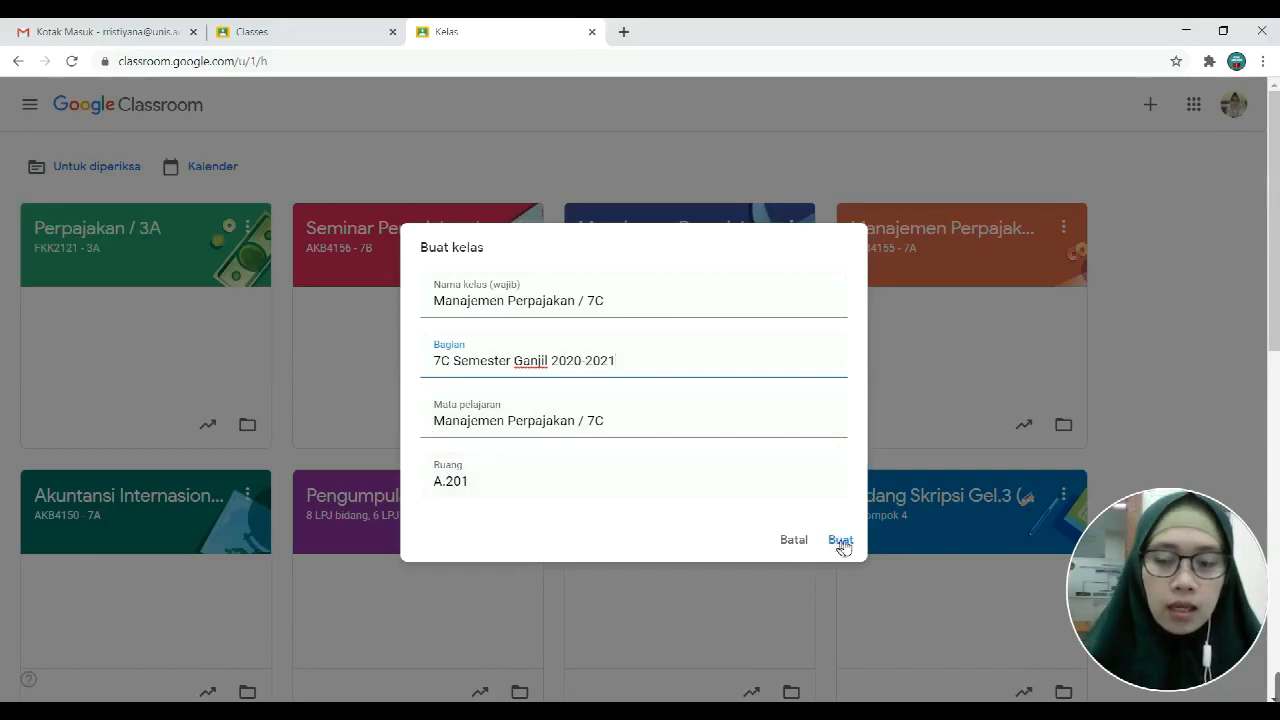
{"action": "left_click", "coordinate": [841, 541]}
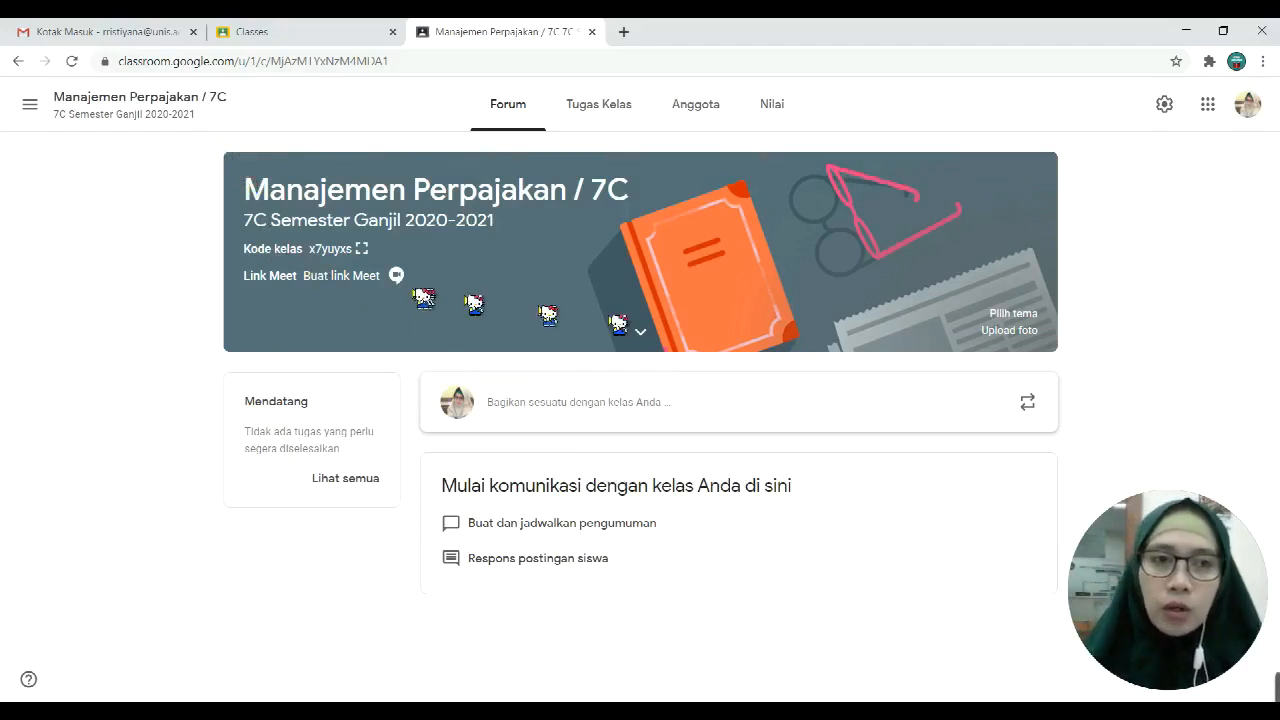
{"action": "left_click", "coordinate": [1013, 314]}
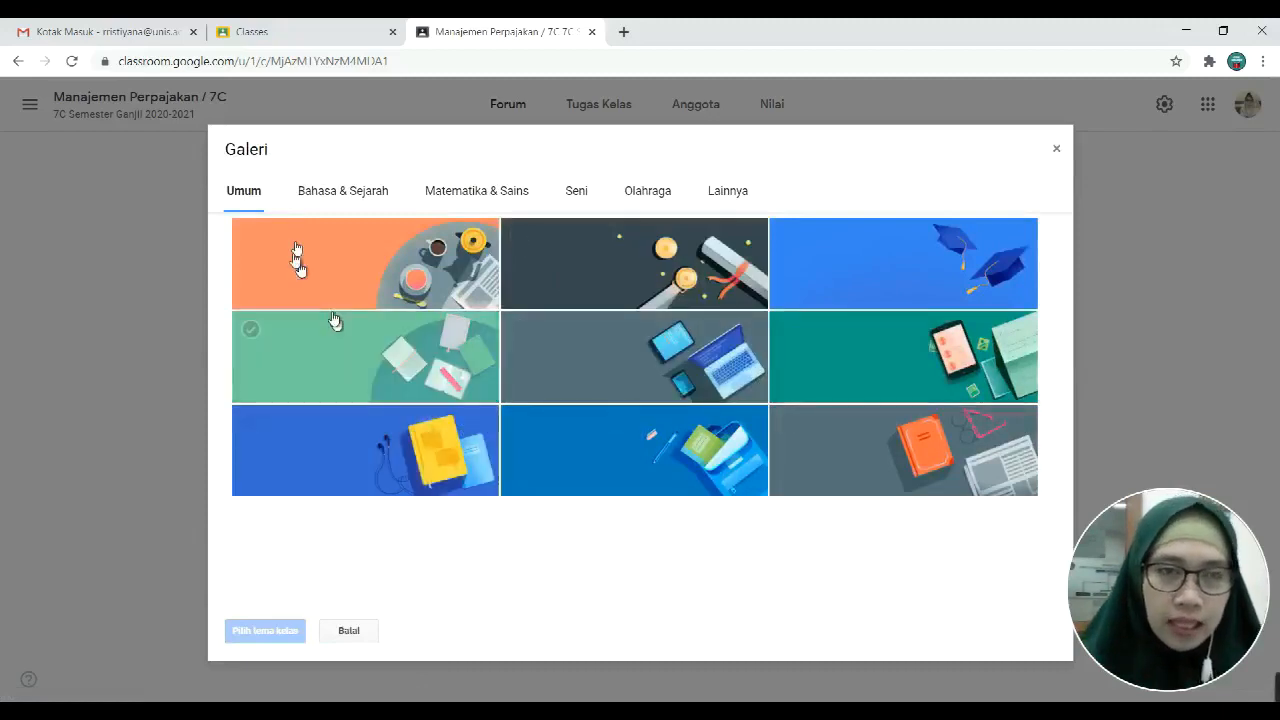
Step: Browse the Bahasa & Sejarah and Seni theme galleries
{"action": "left_click", "coordinate": [343, 190]}
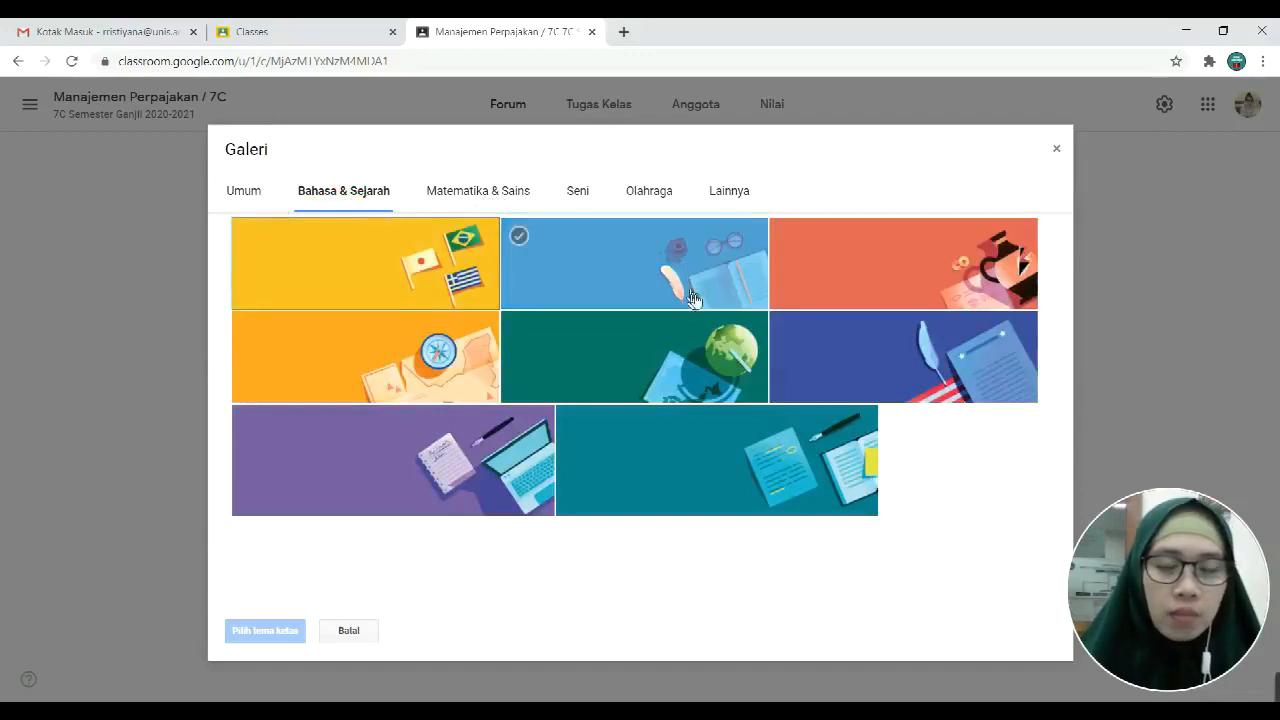
{"action": "left_click", "coordinate": [580, 192]}
{"action": "left_click", "coordinate": [757, 194]}
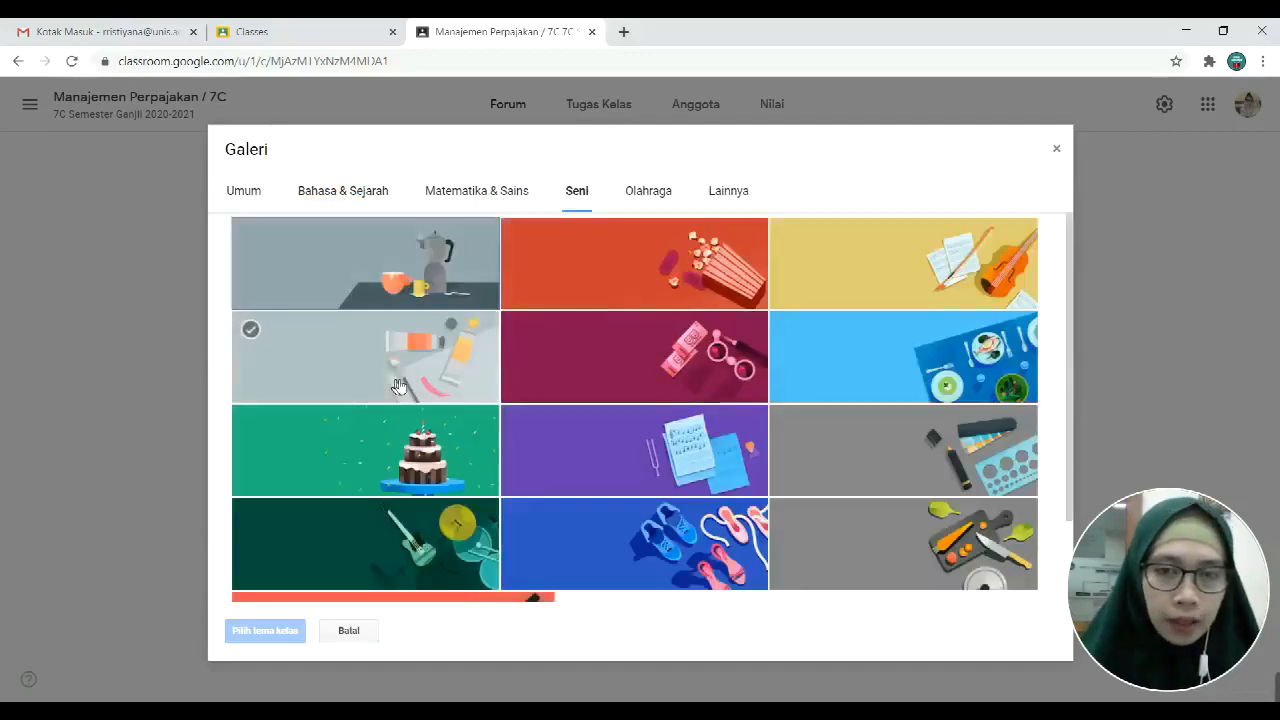
{"action": "scroll", "coordinate": [916, 502], "scroll_direction": "down", "scroll_amount": 1}
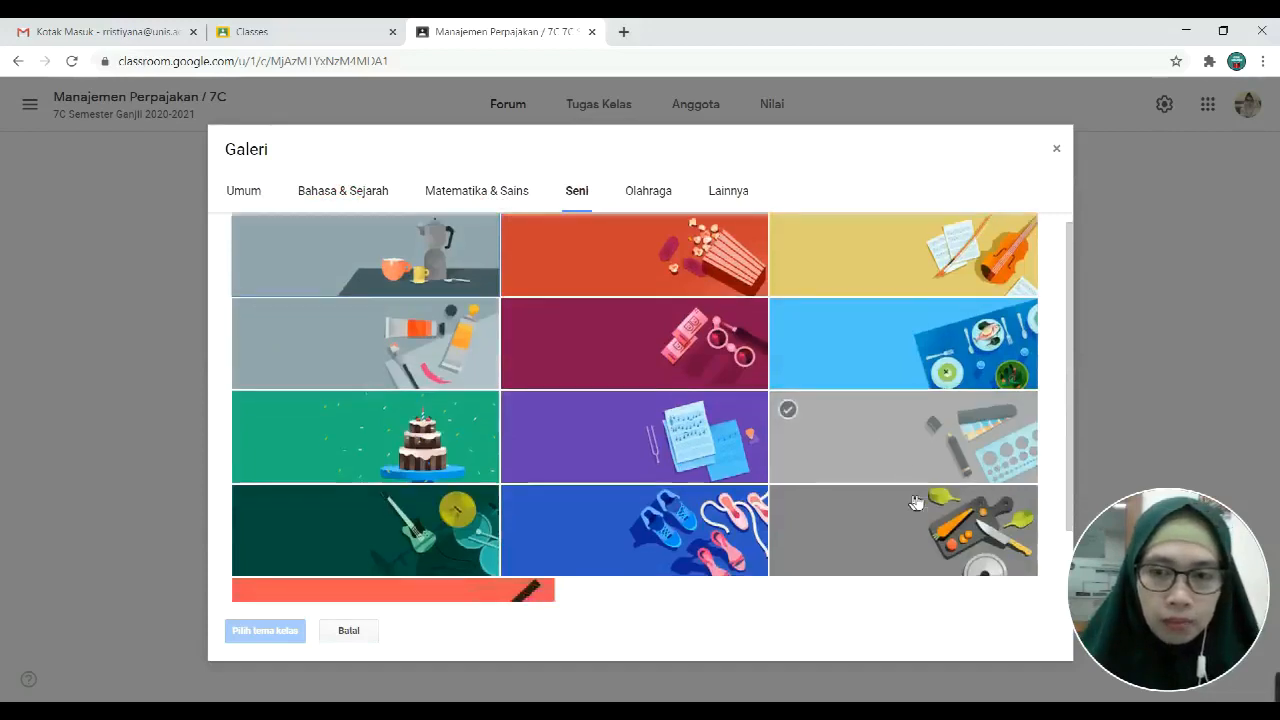
{"action": "scroll", "coordinate": [916, 502], "scroll_direction": "down", "scroll_amount": 2}
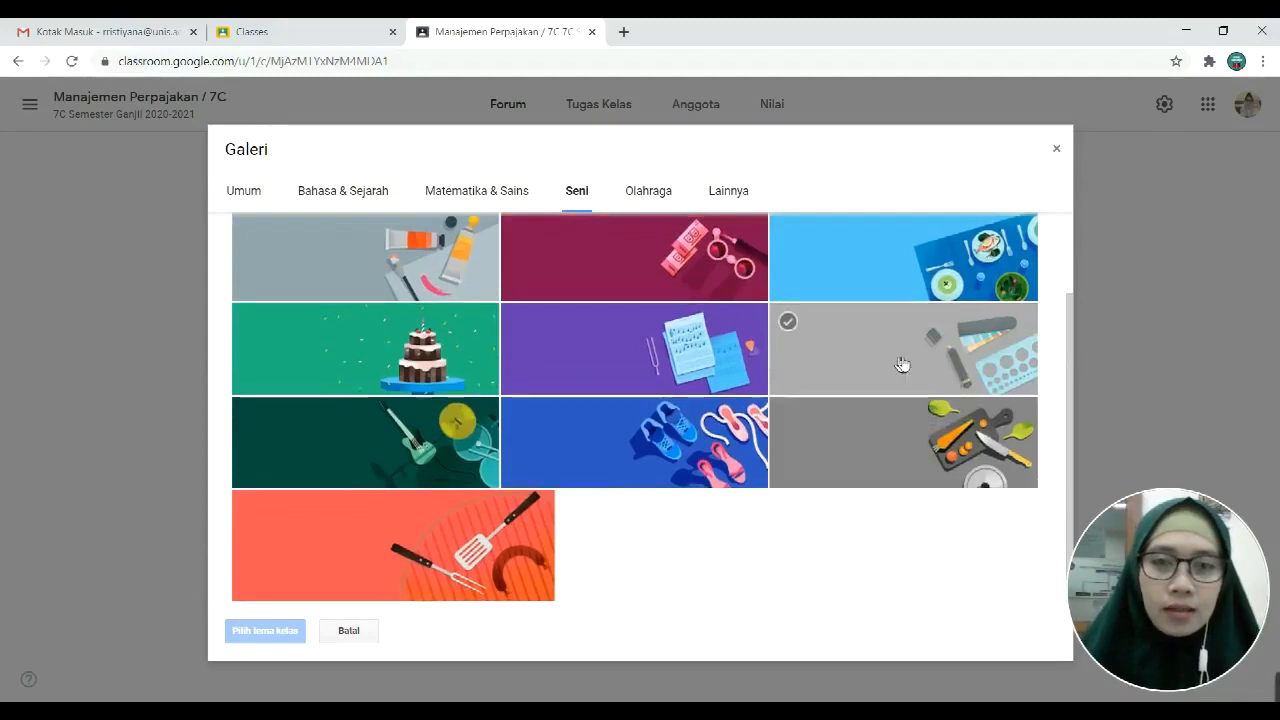
{"action": "scroll", "coordinate": [902, 364], "scroll_direction": "up", "scroll_amount": 2}
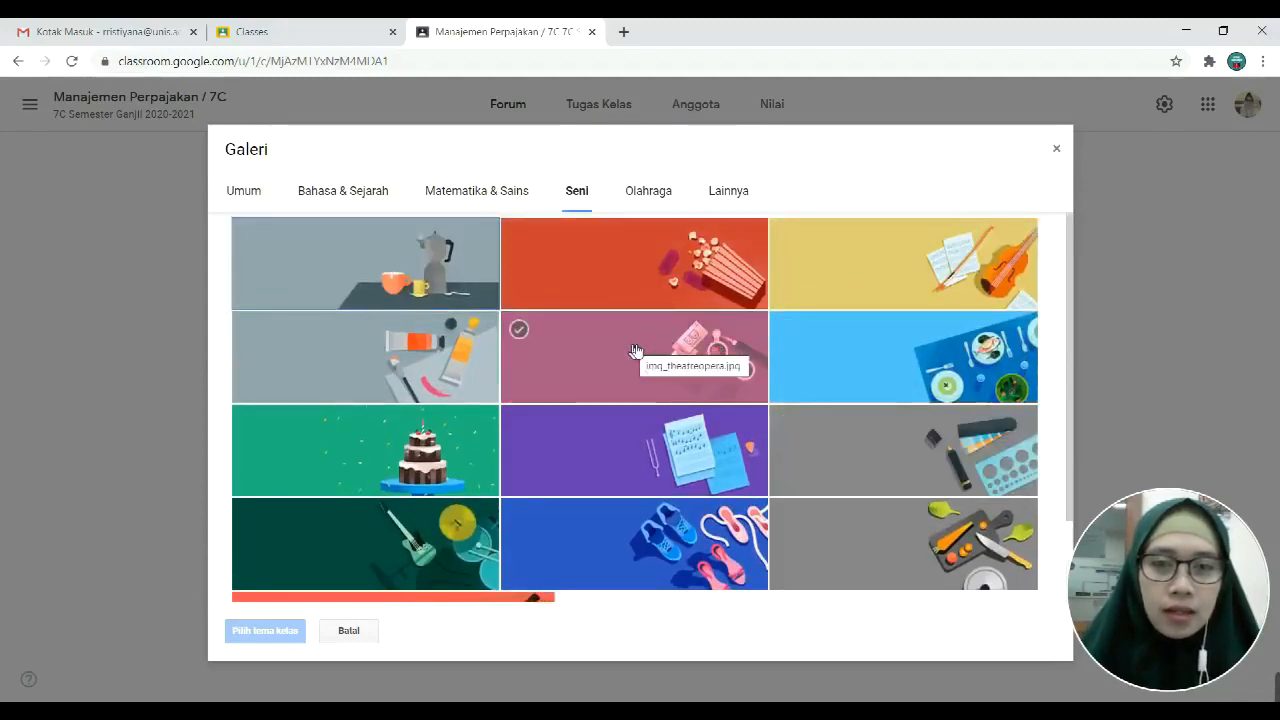
Step: Apply the orange running-track theme from the Olahraga gallery, then start a custom banner upload
{"action": "left_click", "coordinate": [650, 191]}
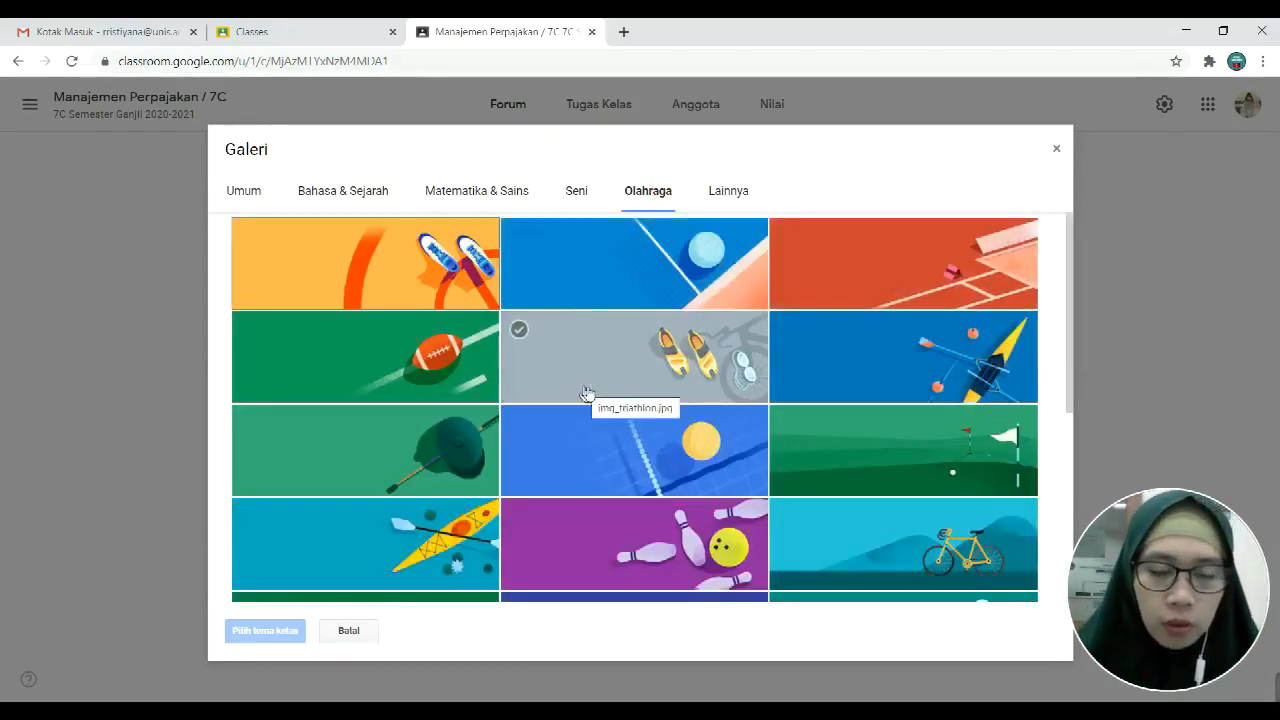
{"action": "scroll", "coordinate": [600, 390], "scroll_direction": "down", "scroll_amount": 1}
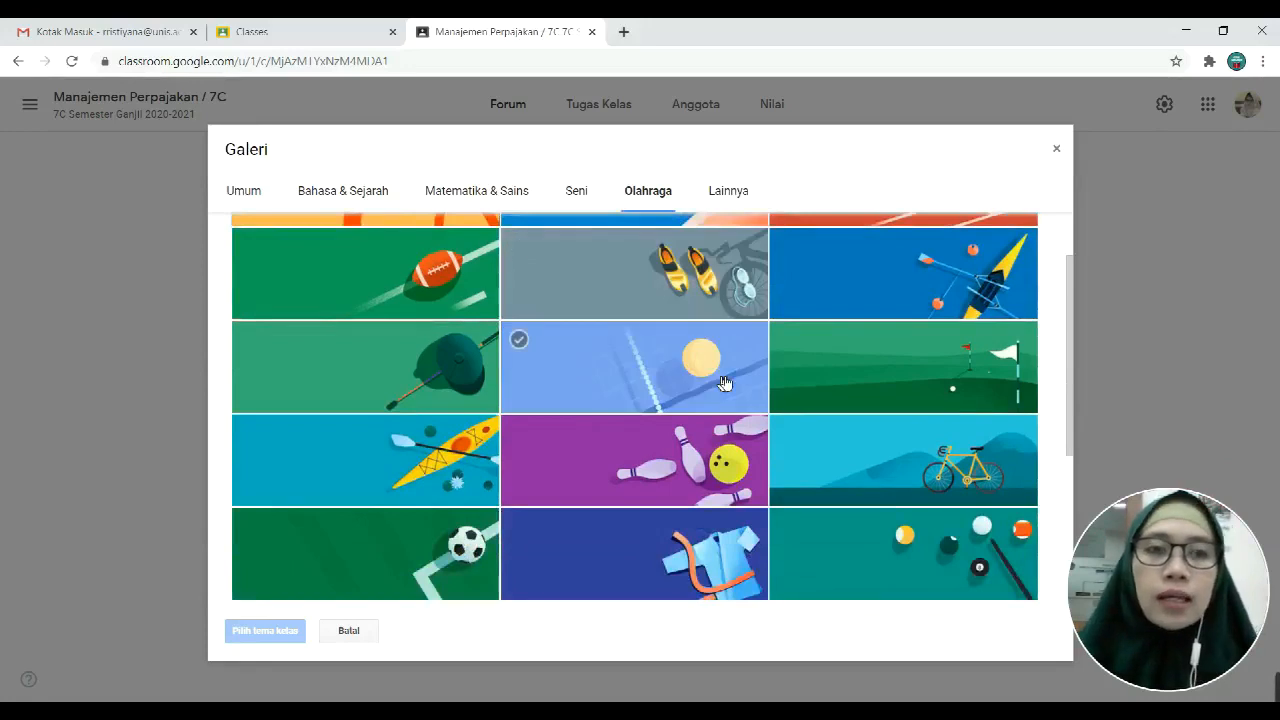
{"action": "scroll", "coordinate": [724, 383], "scroll_direction": "down", "scroll_amount": 3}
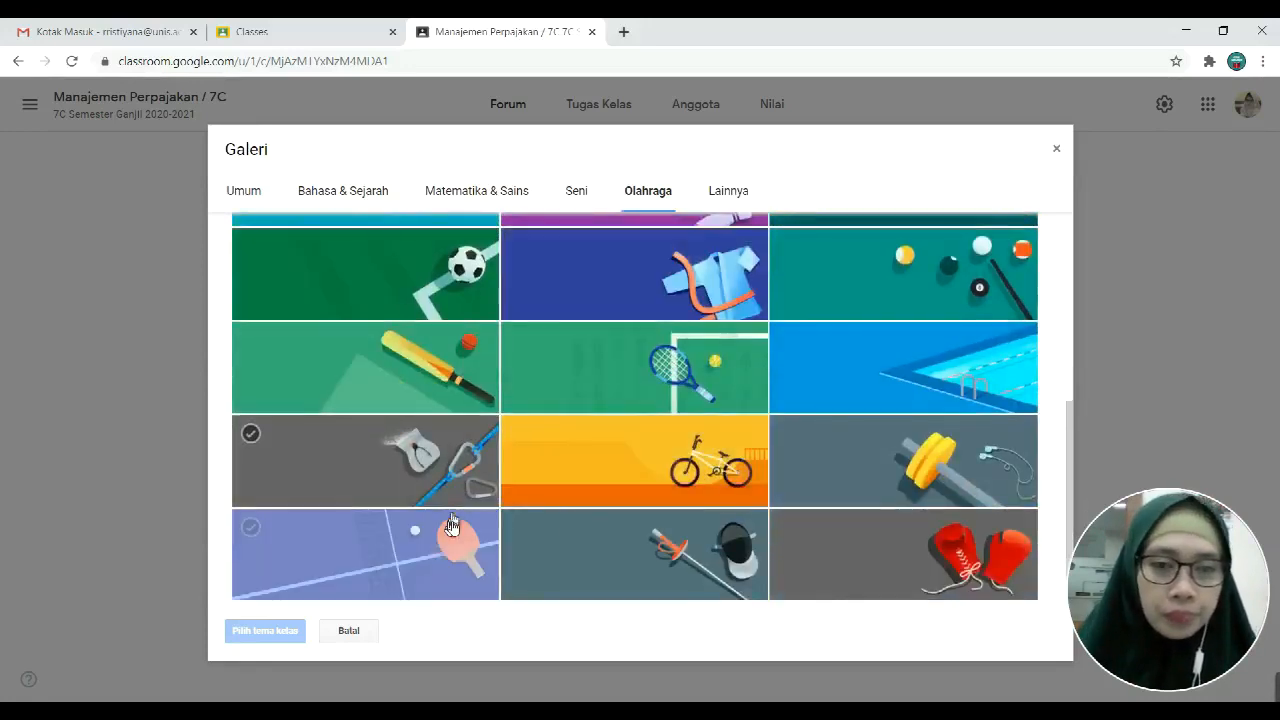
{"action": "scroll", "coordinate": [873, 541], "scroll_direction": "up", "scroll_amount": 4}
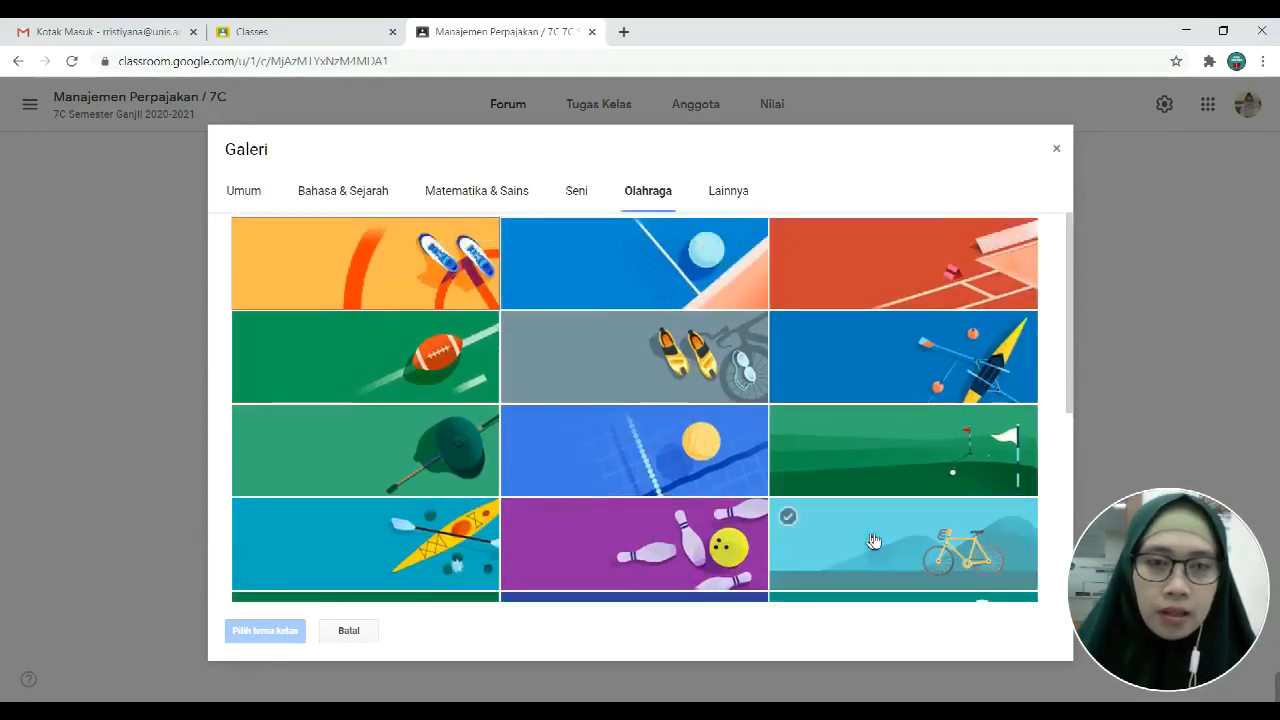
{"action": "left_click", "coordinate": [870, 282]}
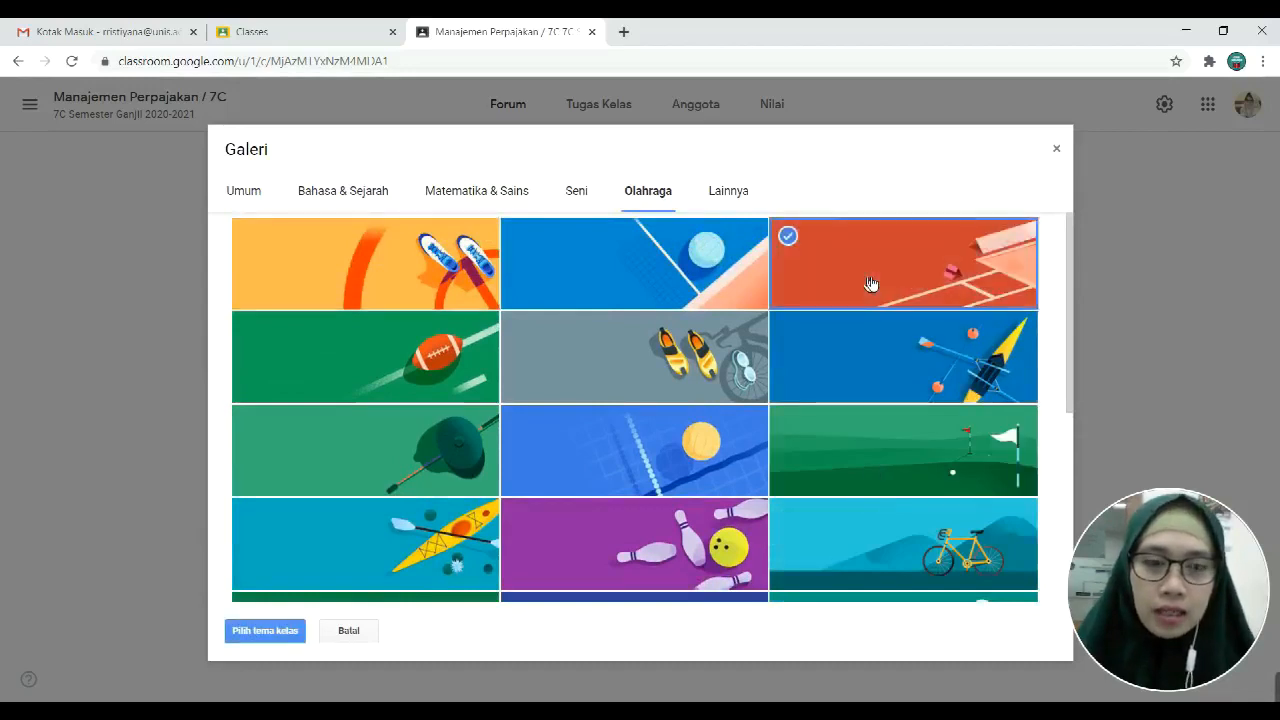
{"action": "left_click", "coordinate": [257, 632]}
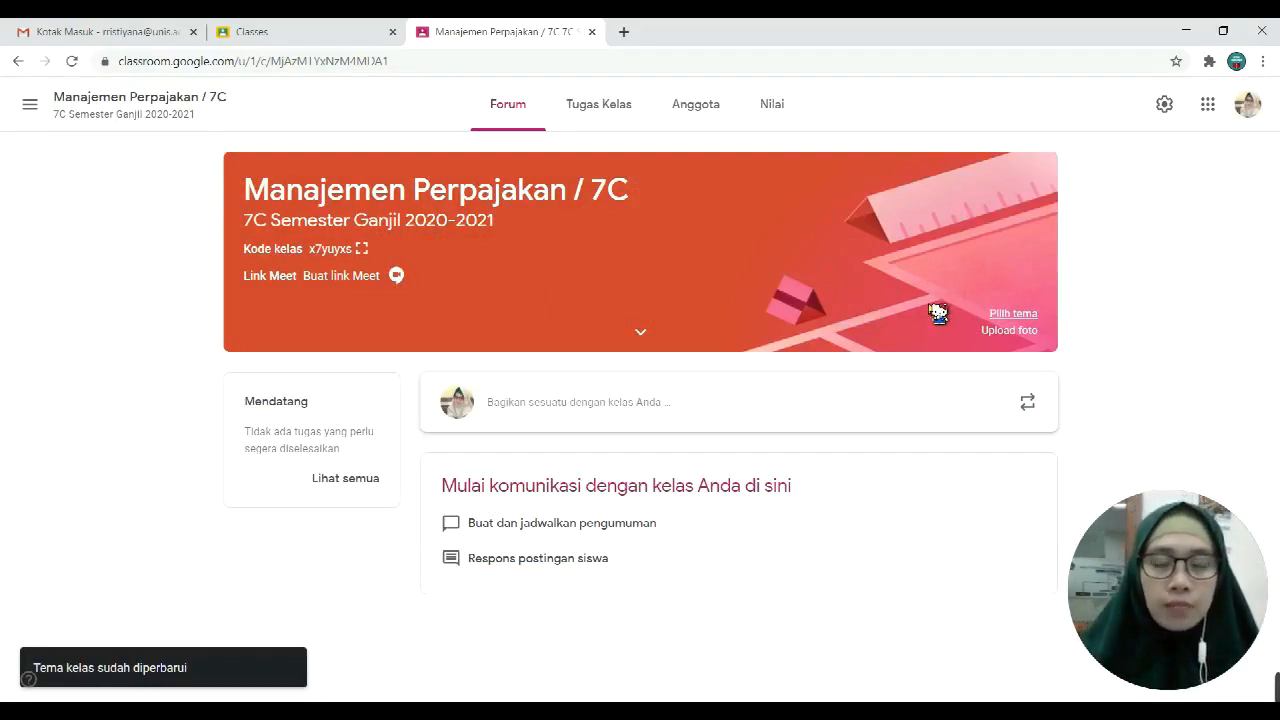
{"action": "left_click", "coordinate": [1015, 331]}
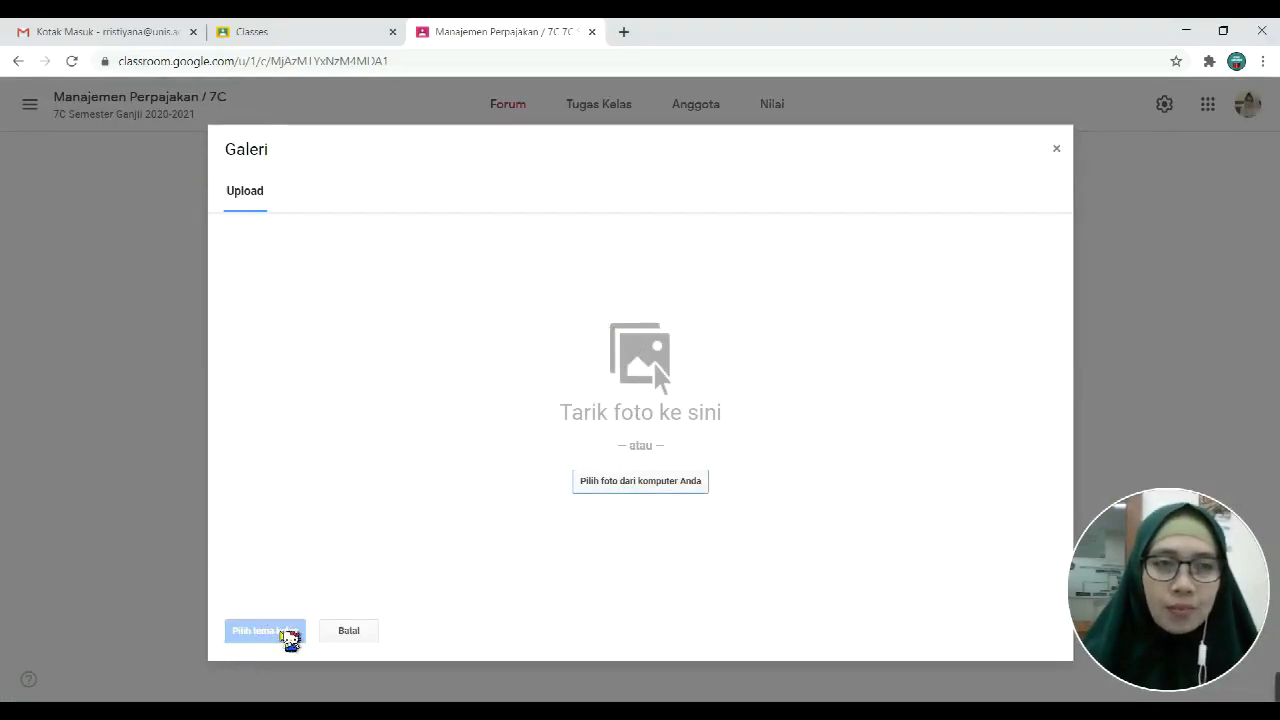
{"action": "left_click", "coordinate": [362, 630]}
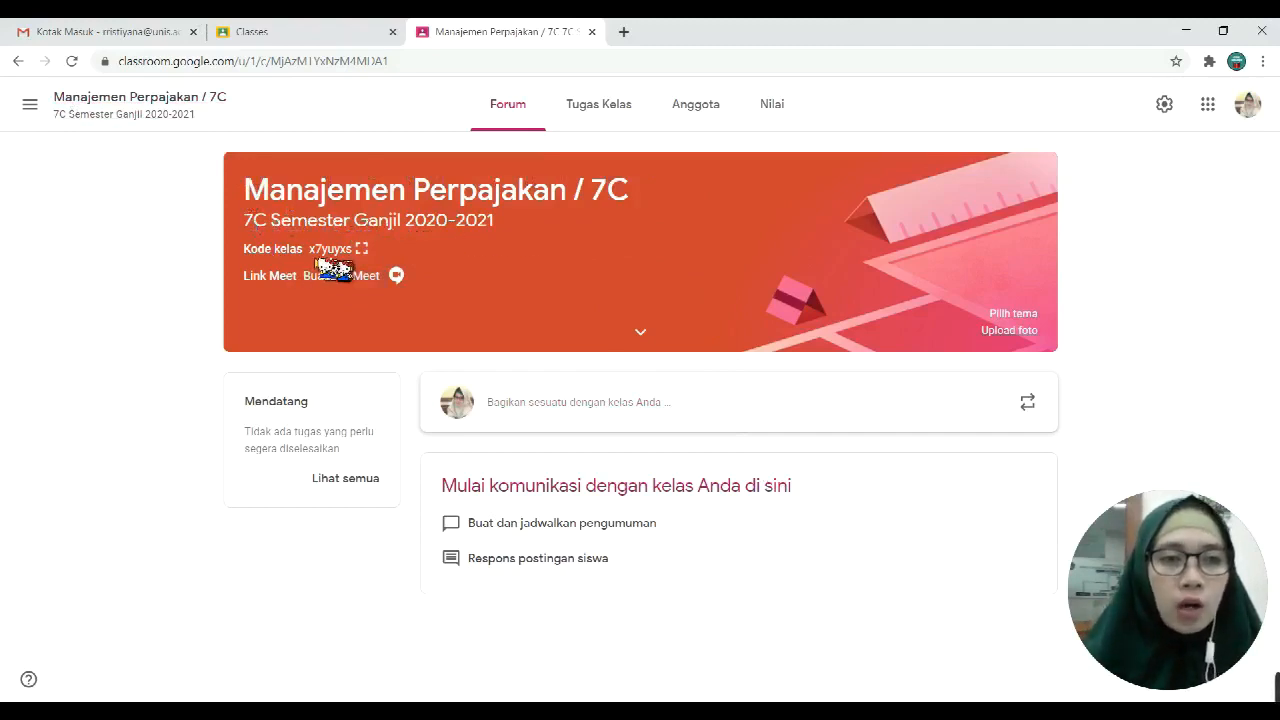
Step: Enlarge and select the class code, copy the invitation link, and launch Microsoft Word
{"action": "left_click", "coordinate": [363, 250]}
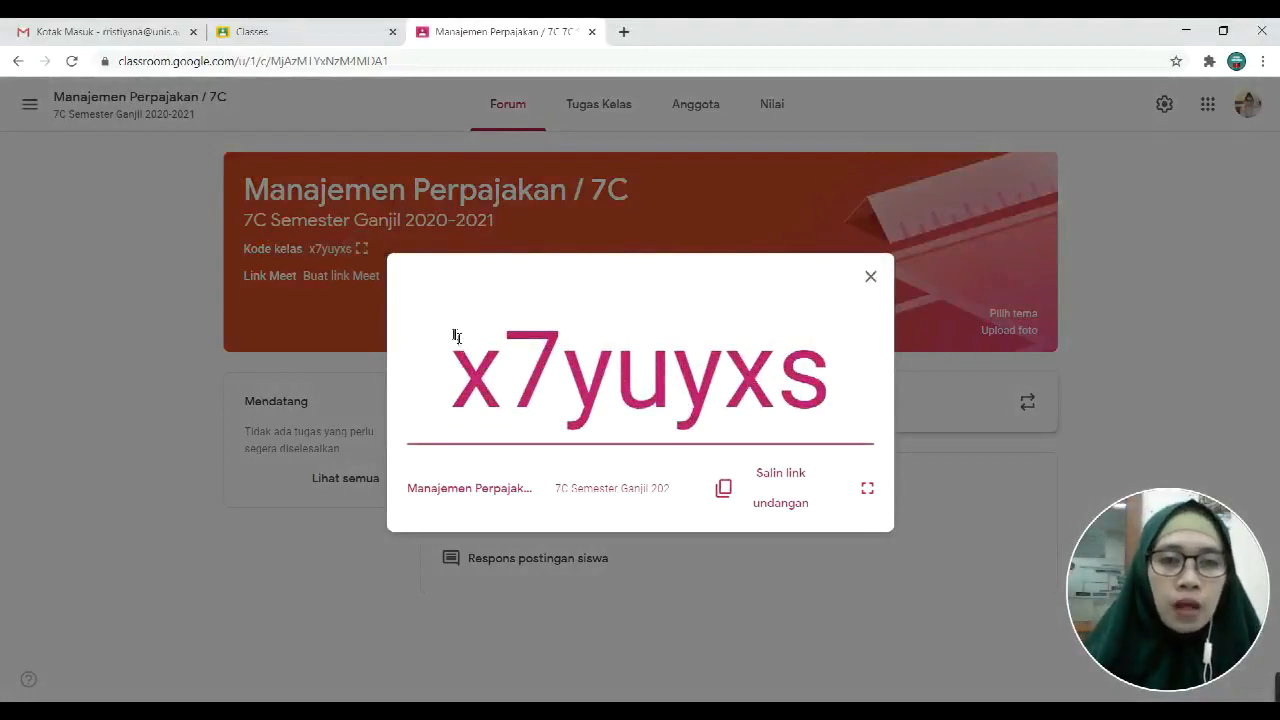
{"action": "left_click_drag", "start_coordinate": [454, 334], "coordinate": [837, 394]}
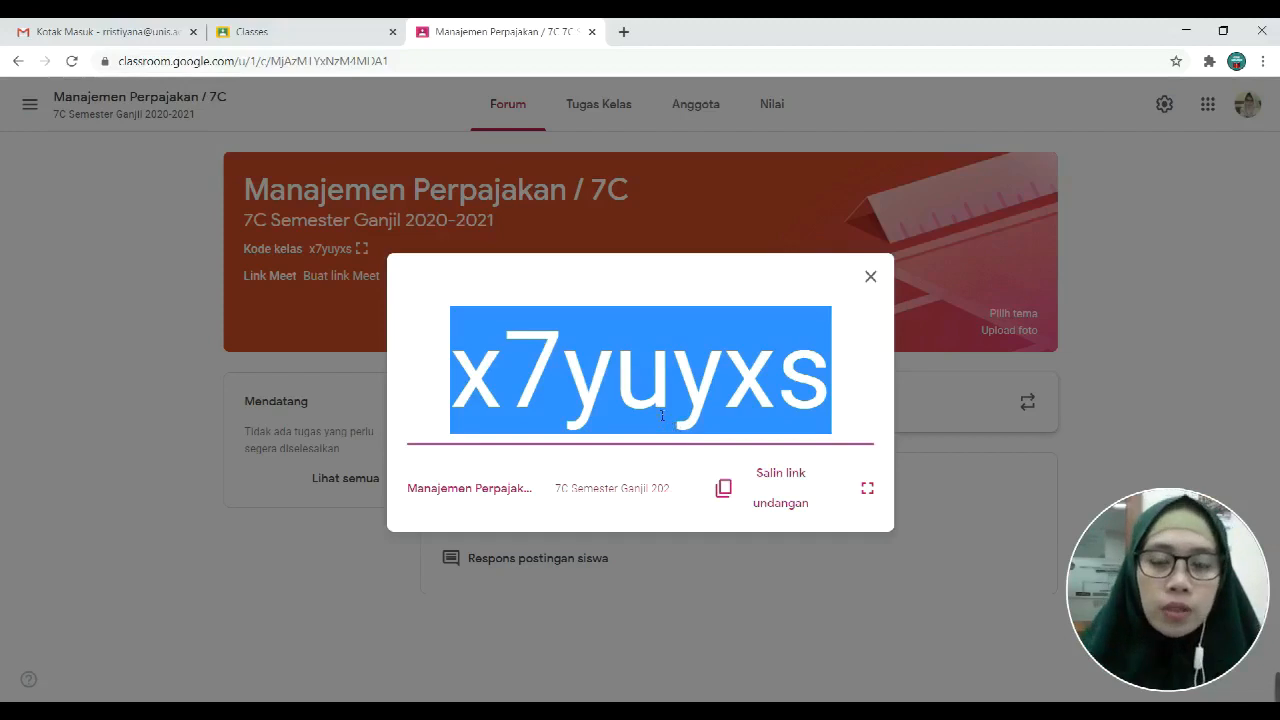
{"action": "left_click", "coordinate": [727, 494]}
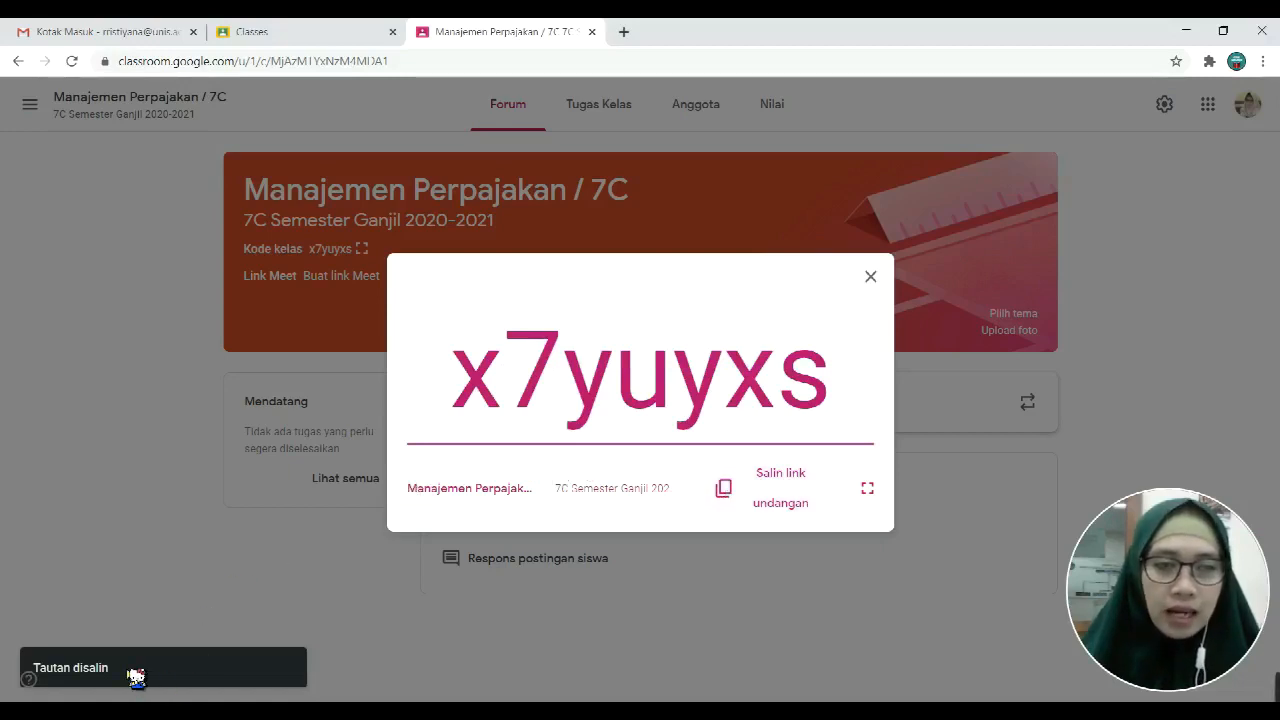
{"action": "left_click", "coordinate": [430, 710]}
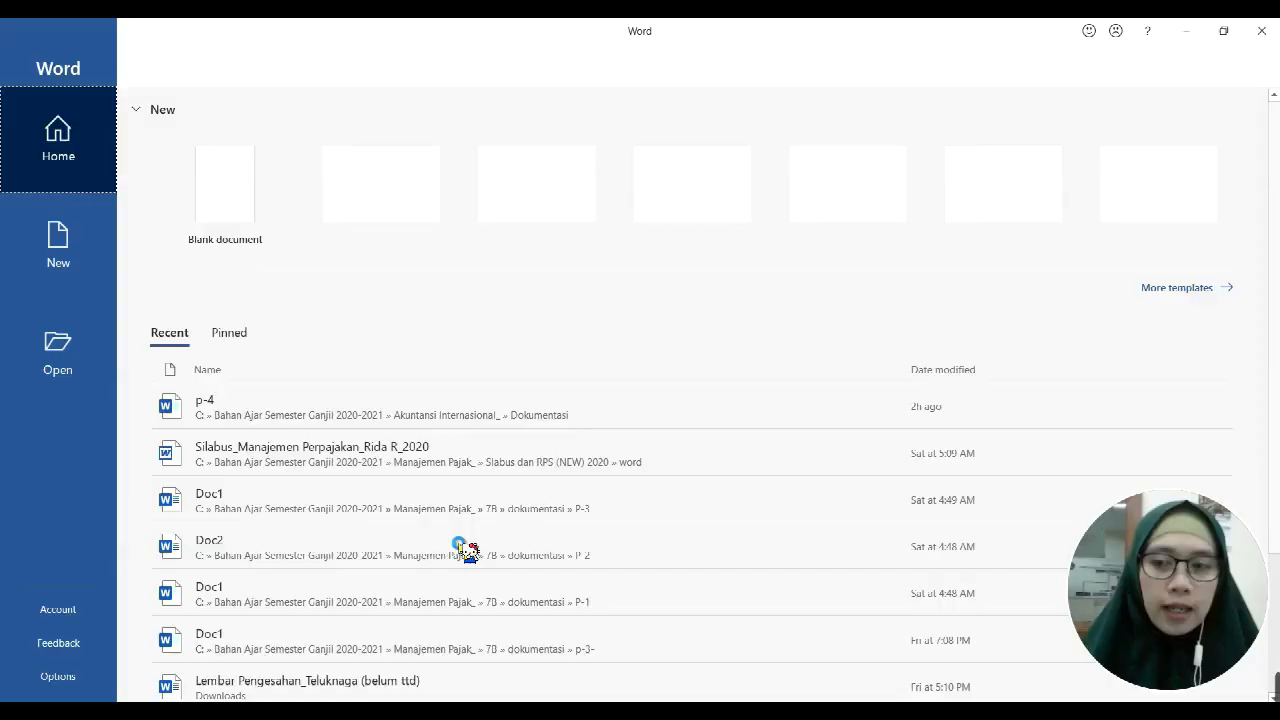
Step: Paste the class invitation link into a new blank Word document as a hyperlink
{"action": "left_click", "coordinate": [210, 210]}
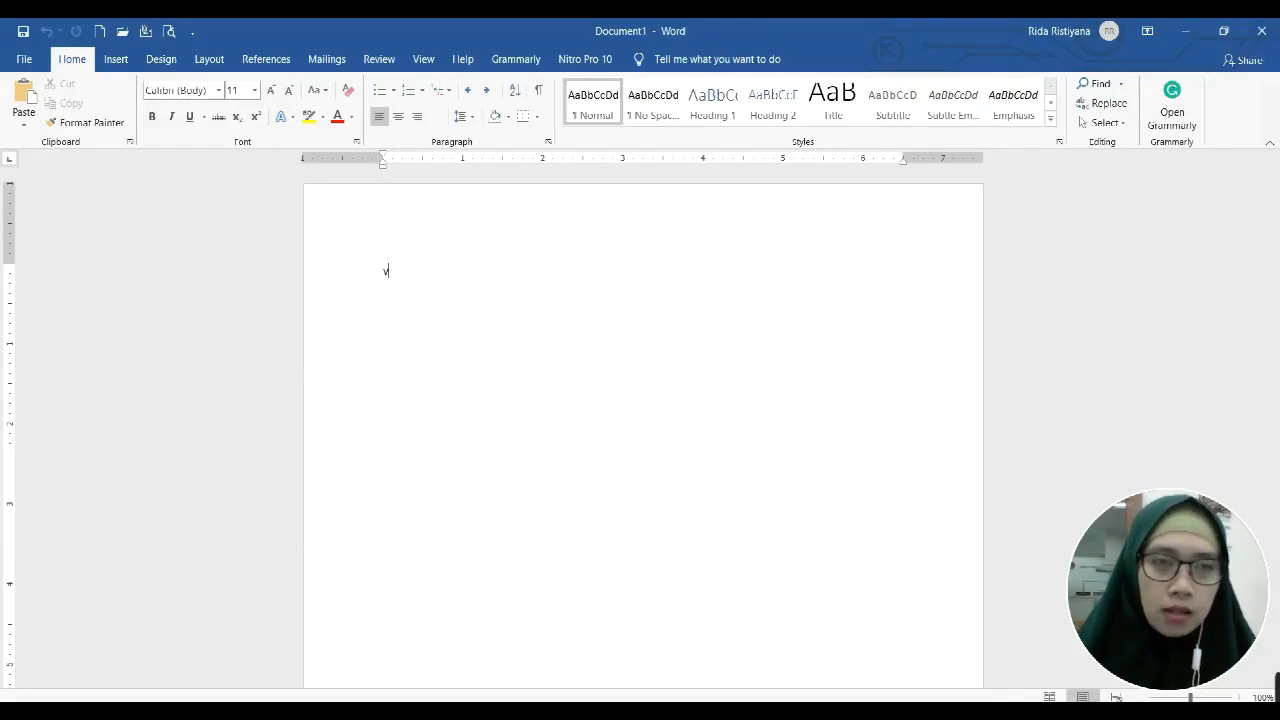
{"action": "key", "text": "BackSpace"}
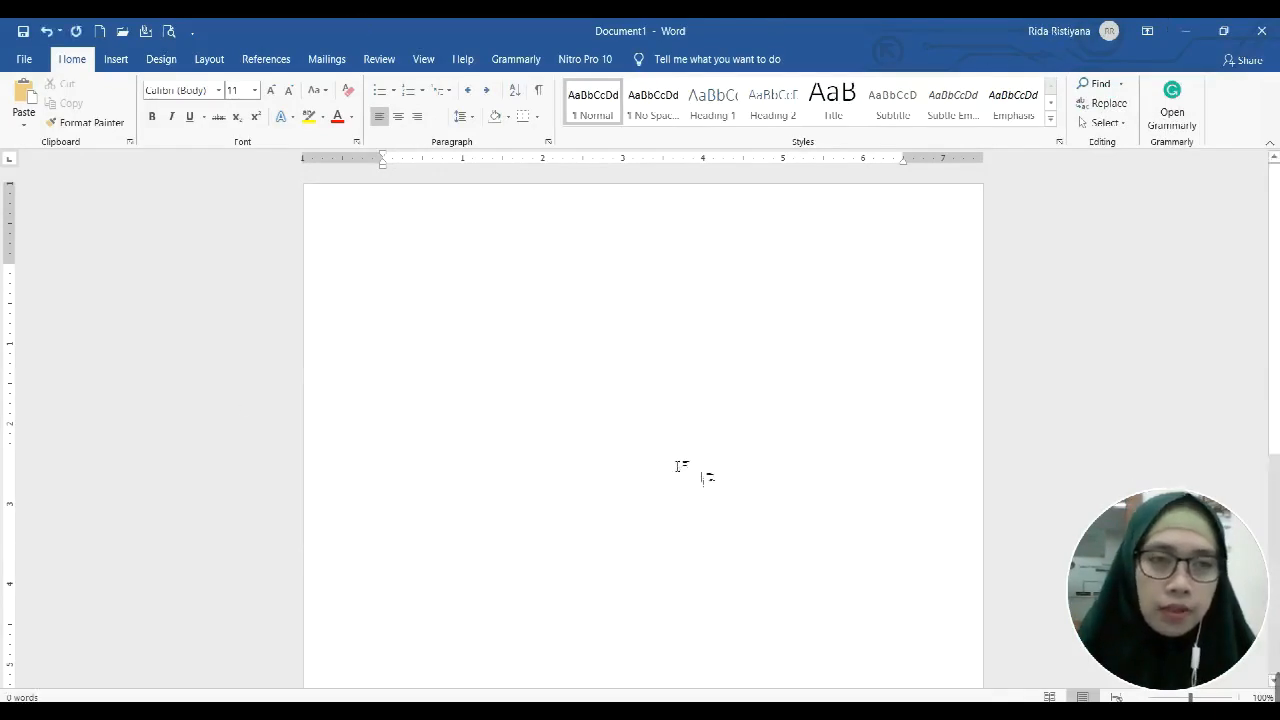
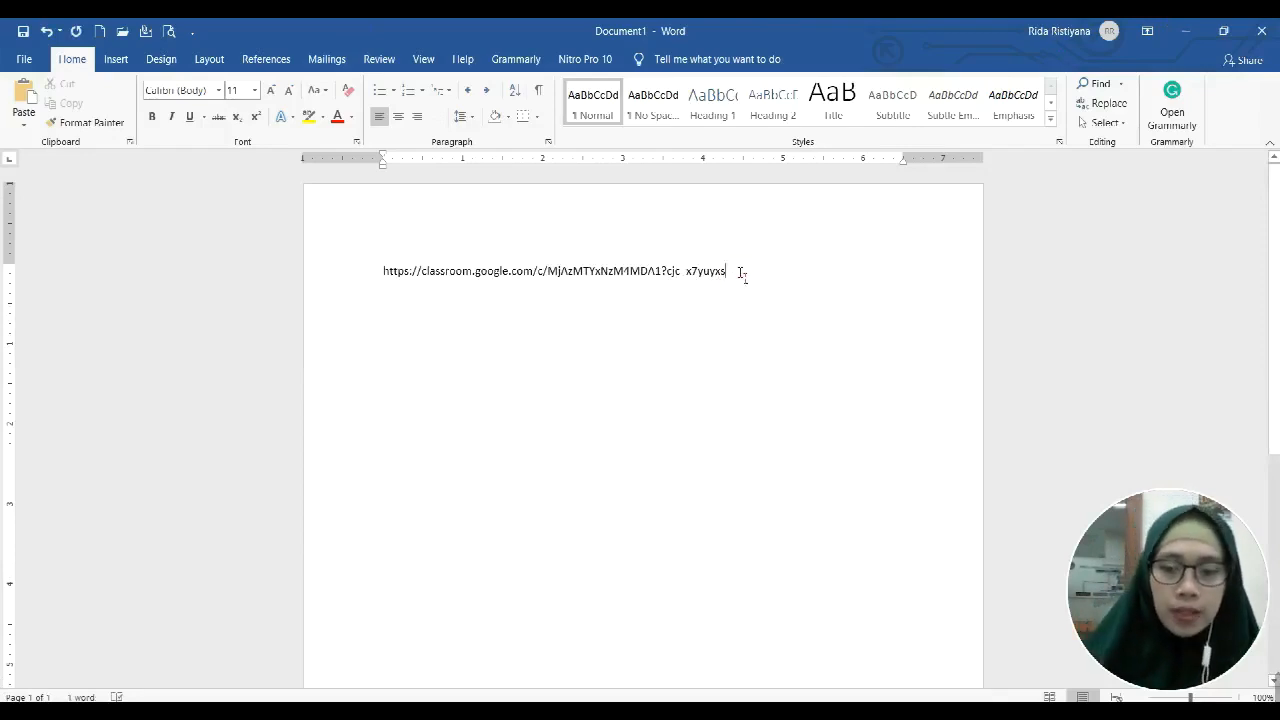
{"action": "key", "text": "Return"}
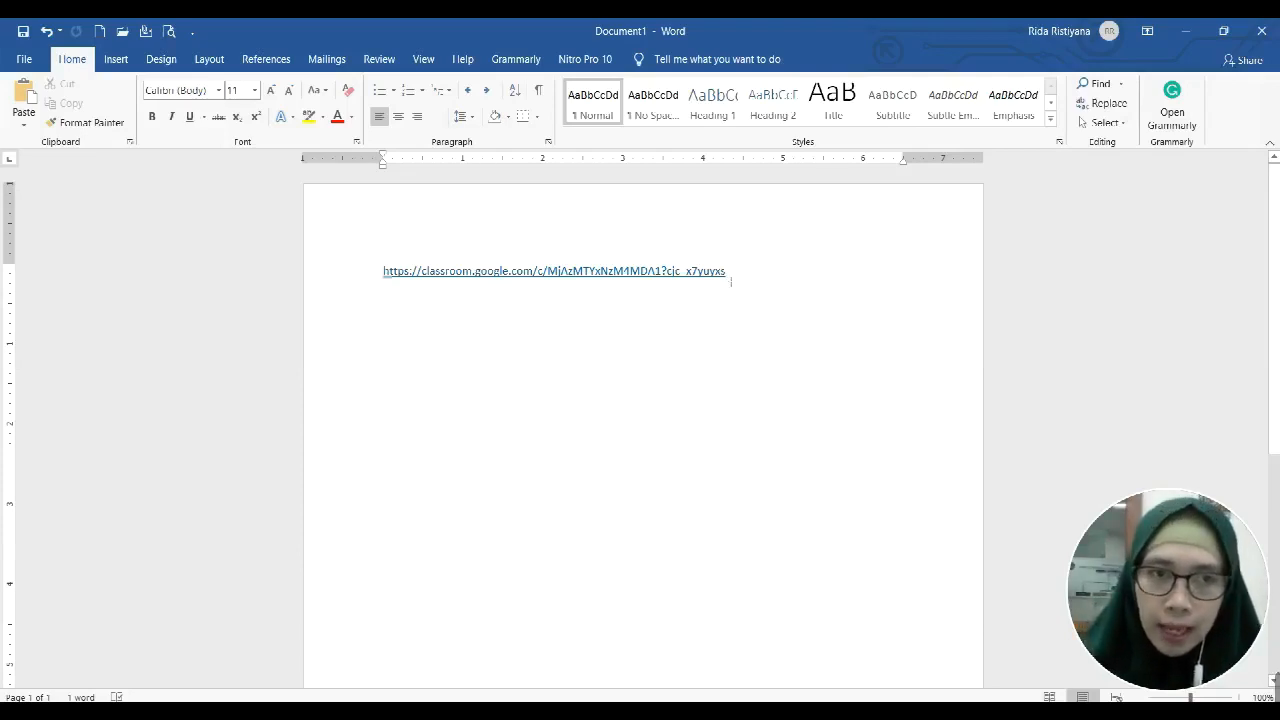
{"action": "left_click_drag", "start_coordinate": [731, 276], "coordinate": [688, 278]}
{"action": "left_click", "coordinate": [731, 343]}
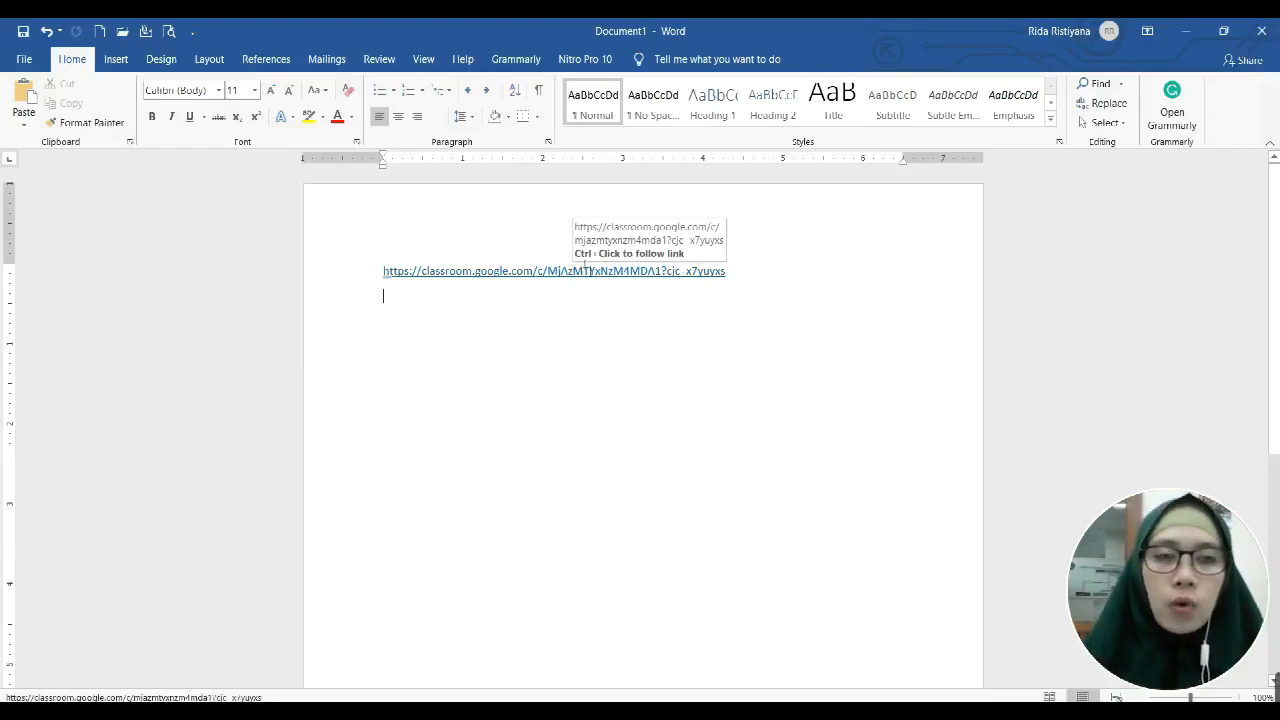
{"action": "key", "text": "Return"}
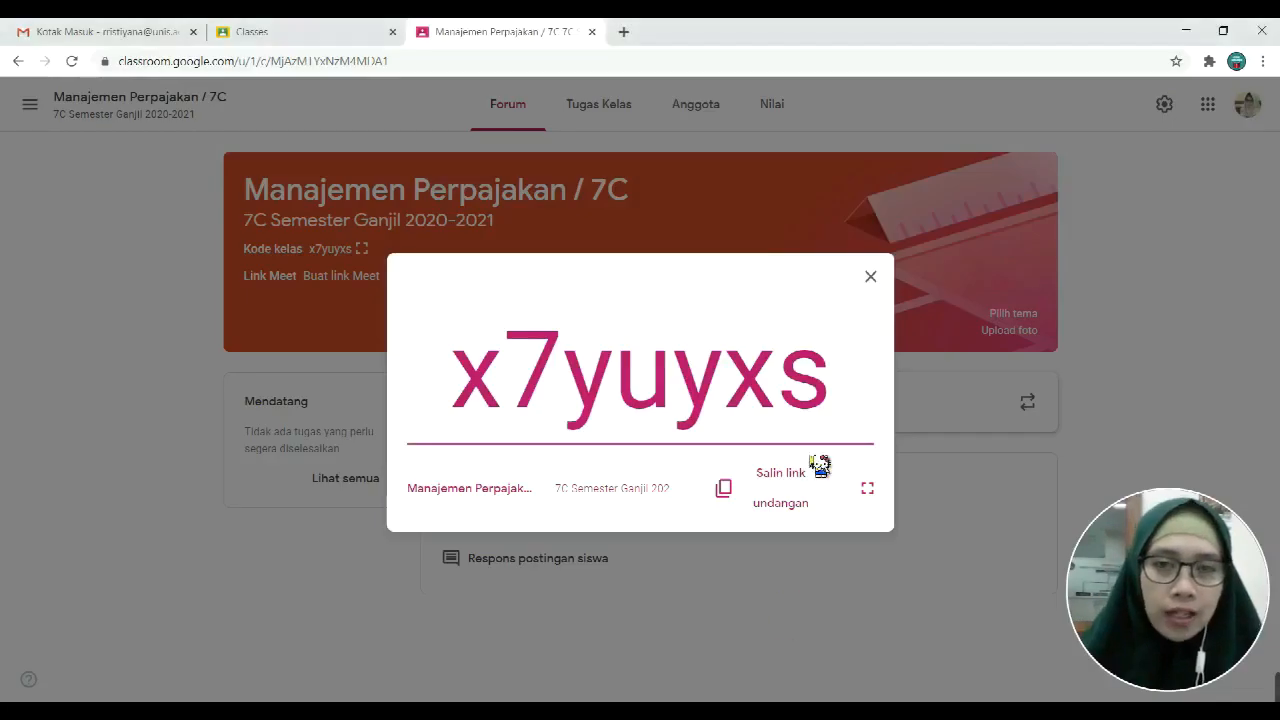
Step: Select the enlarged class code, then close it to return to the Forum page
{"action": "left_click_drag", "start_coordinate": [831, 380], "coordinate": [450, 380]}
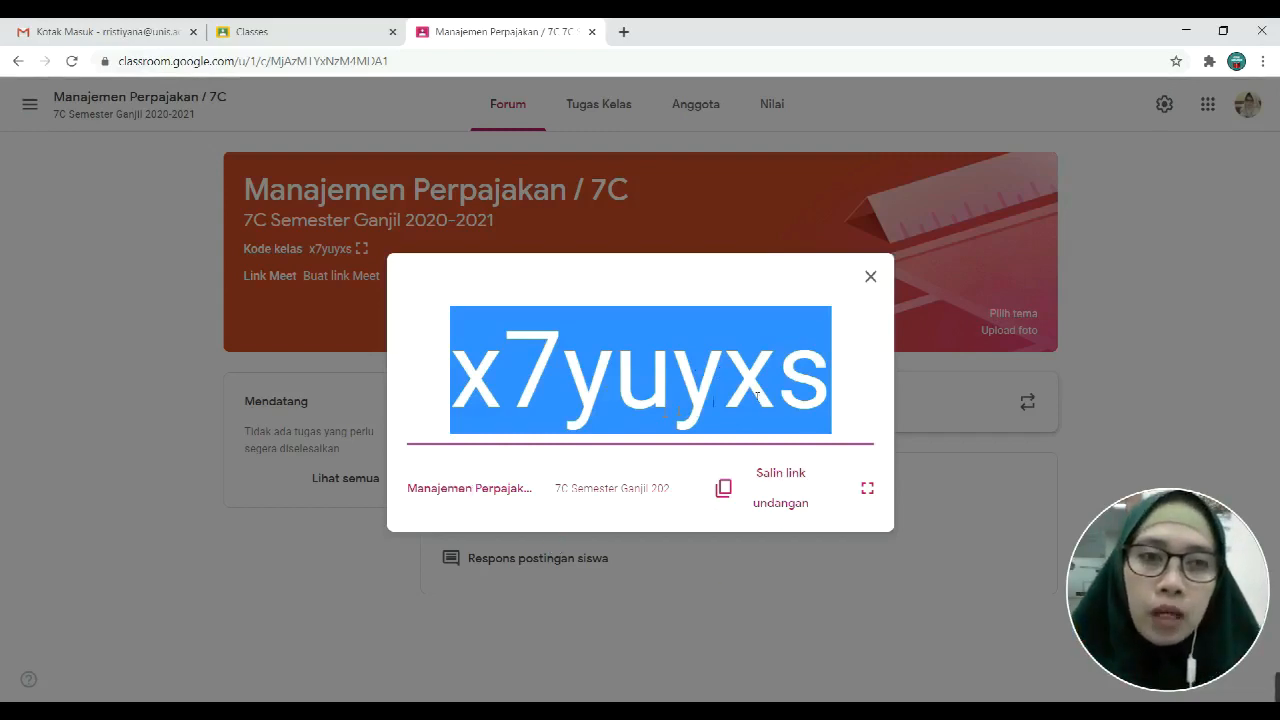
{"action": "left_click", "coordinate": [870, 278]}
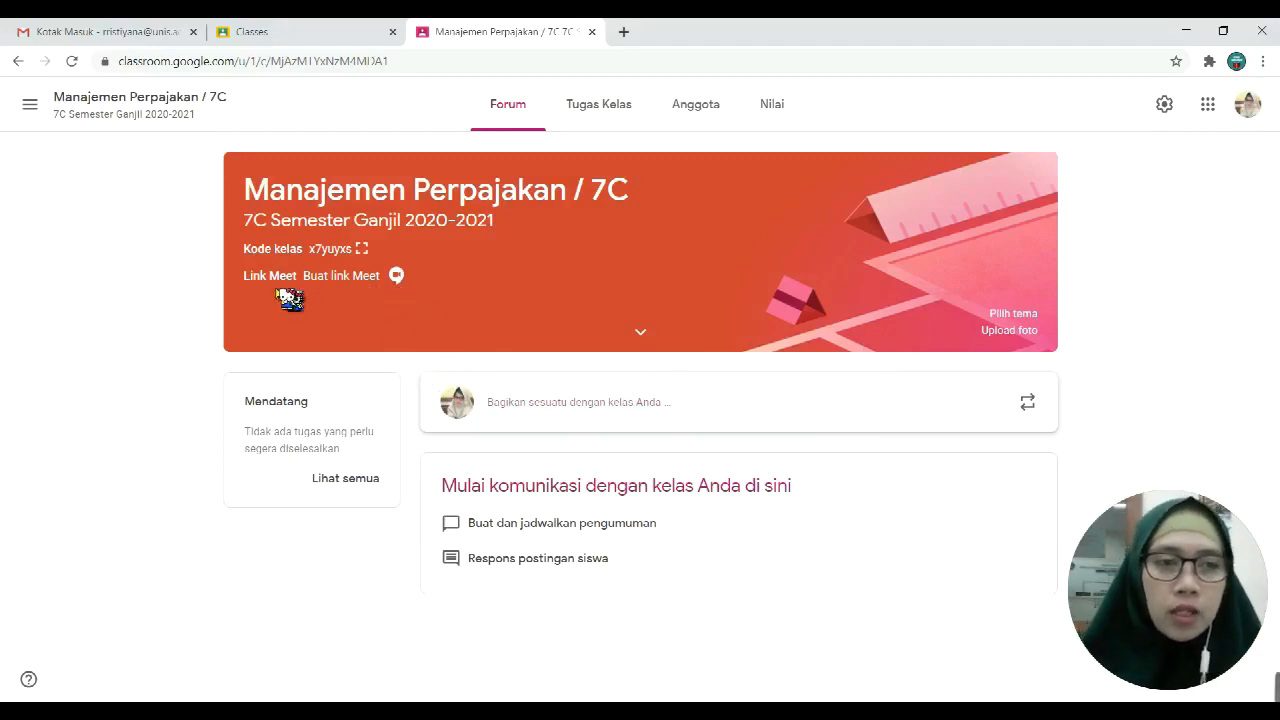
Step: Generate and copy a class Meet link, hide it from students, then expand the class details
{"action": "left_click", "coordinate": [397, 277]}
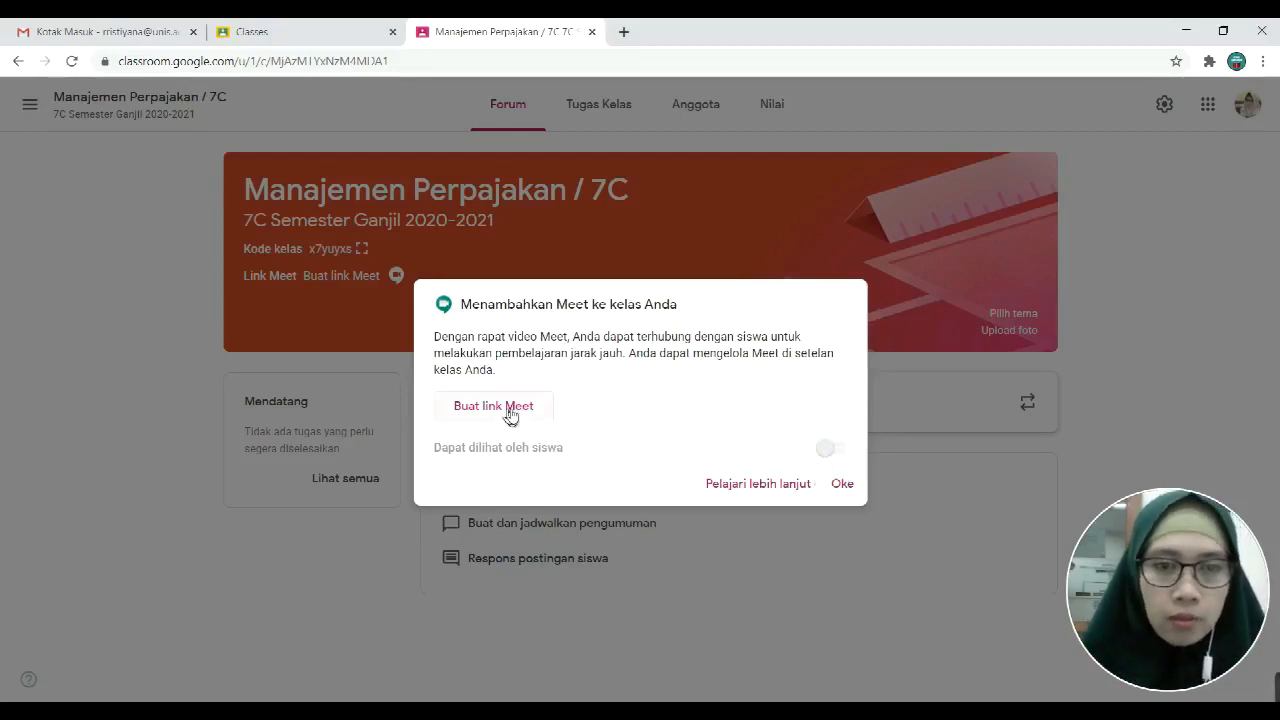
{"action": "left_click", "coordinate": [510, 410]}
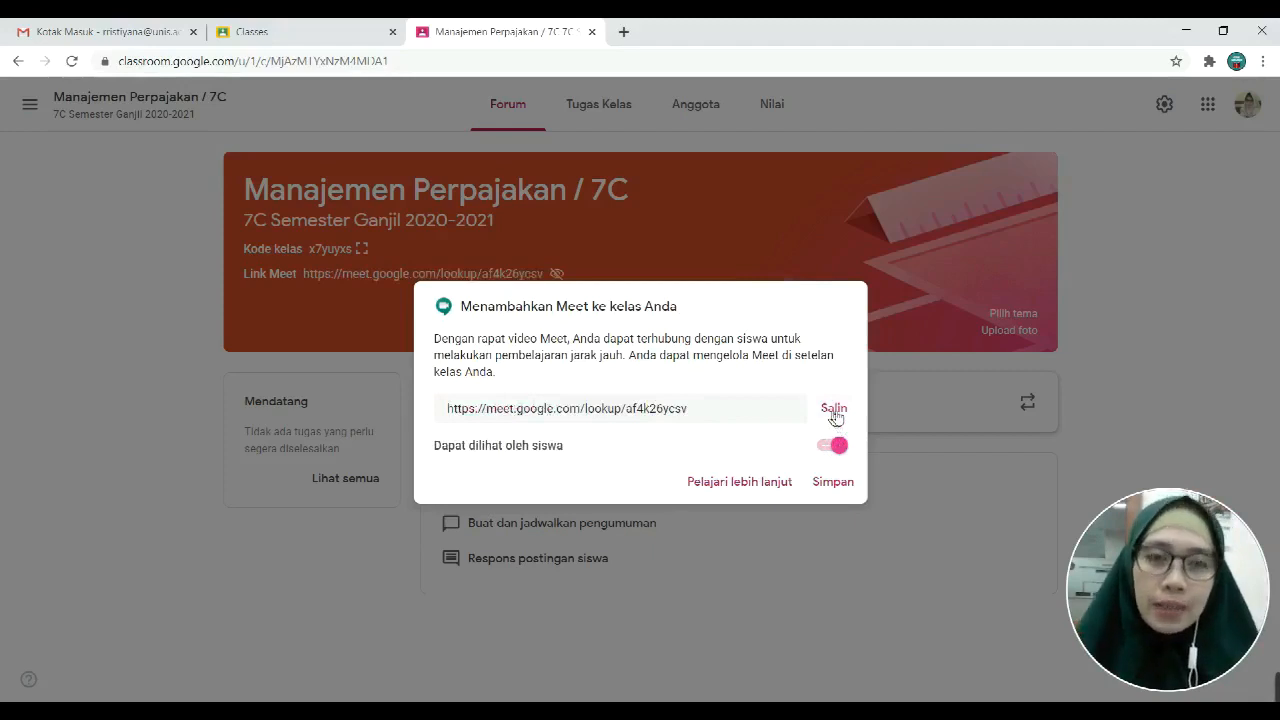
{"action": "left_click", "coordinate": [834, 412]}
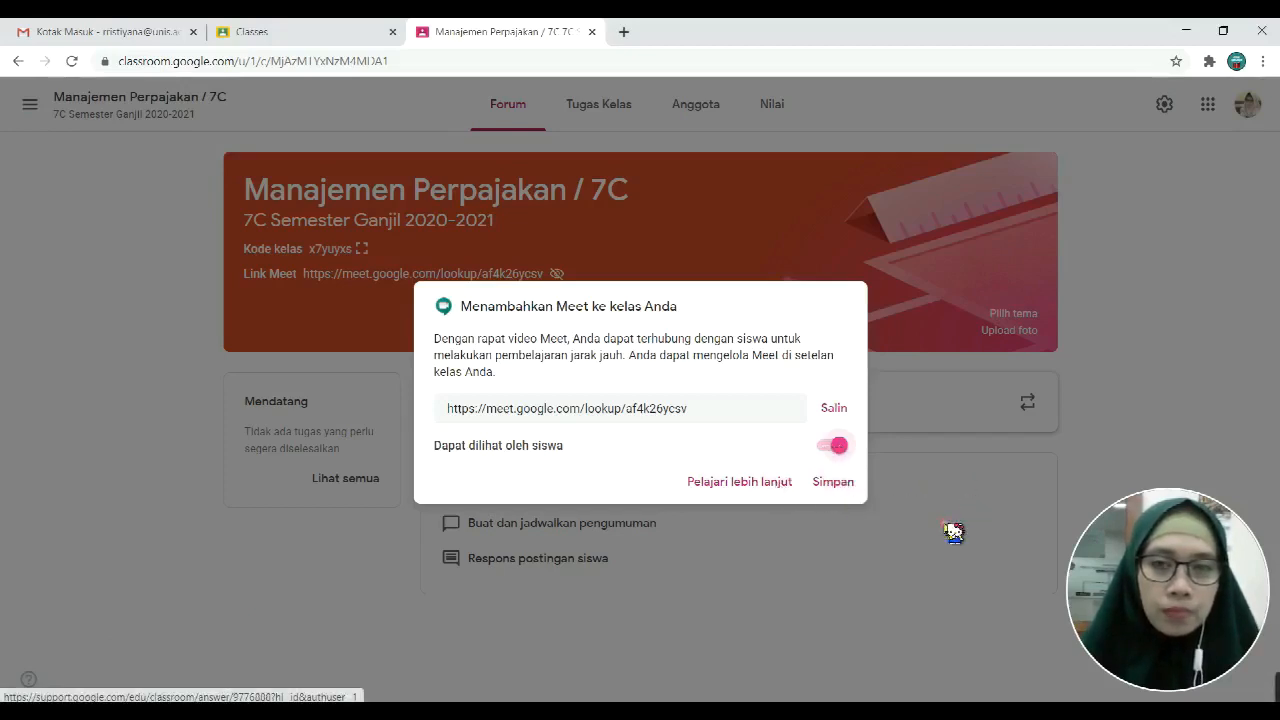
{"action": "left_click", "coordinate": [828, 447]}
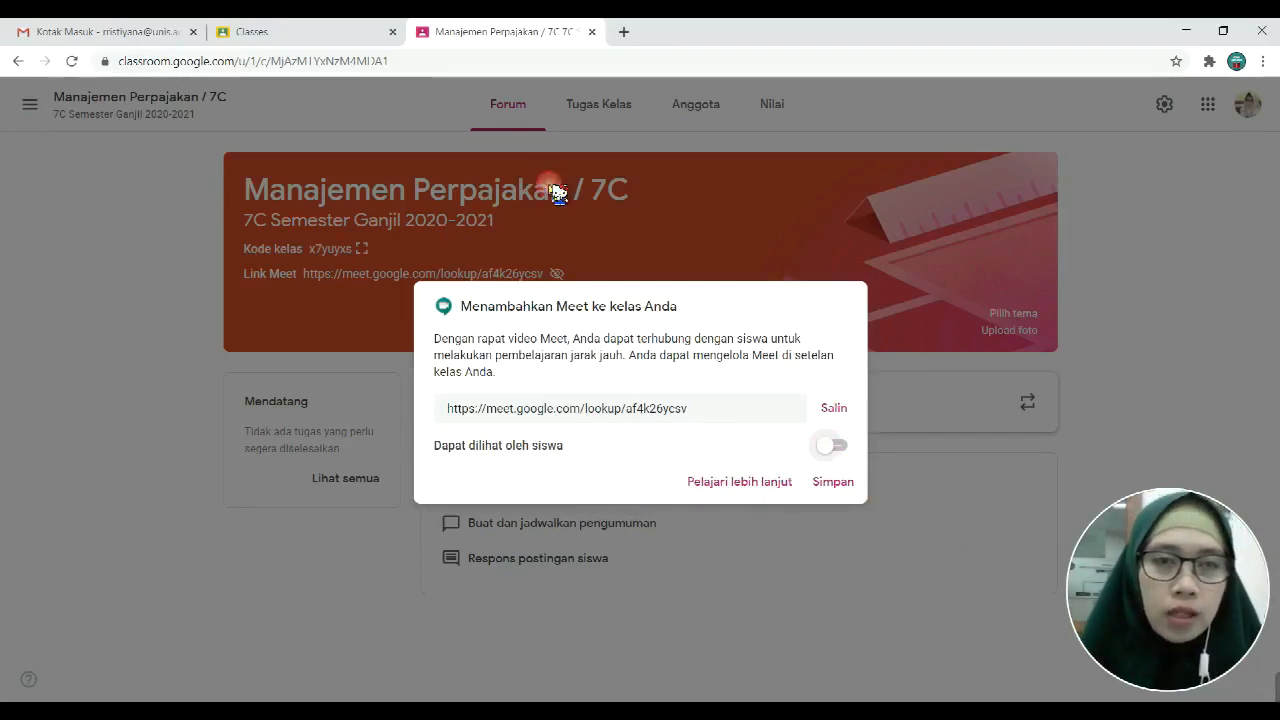
{"action": "left_click", "coordinate": [581, 260]}
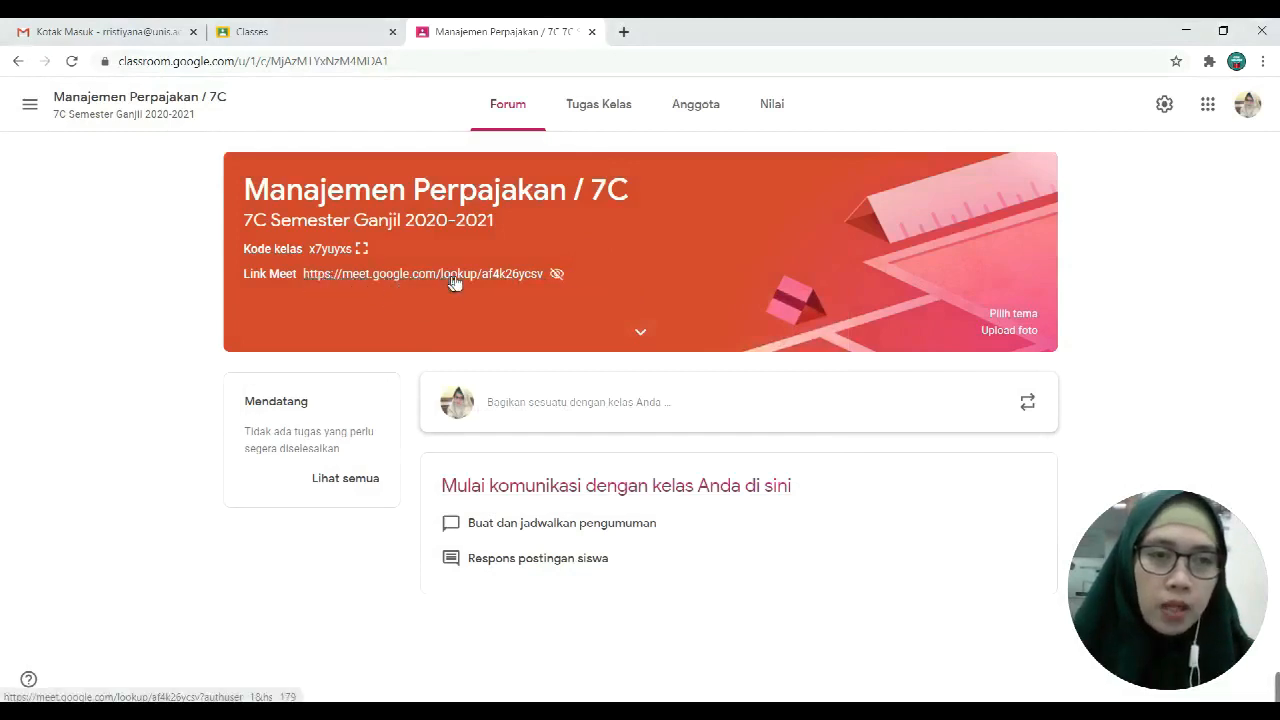
{"action": "left_click", "coordinate": [641, 333]}
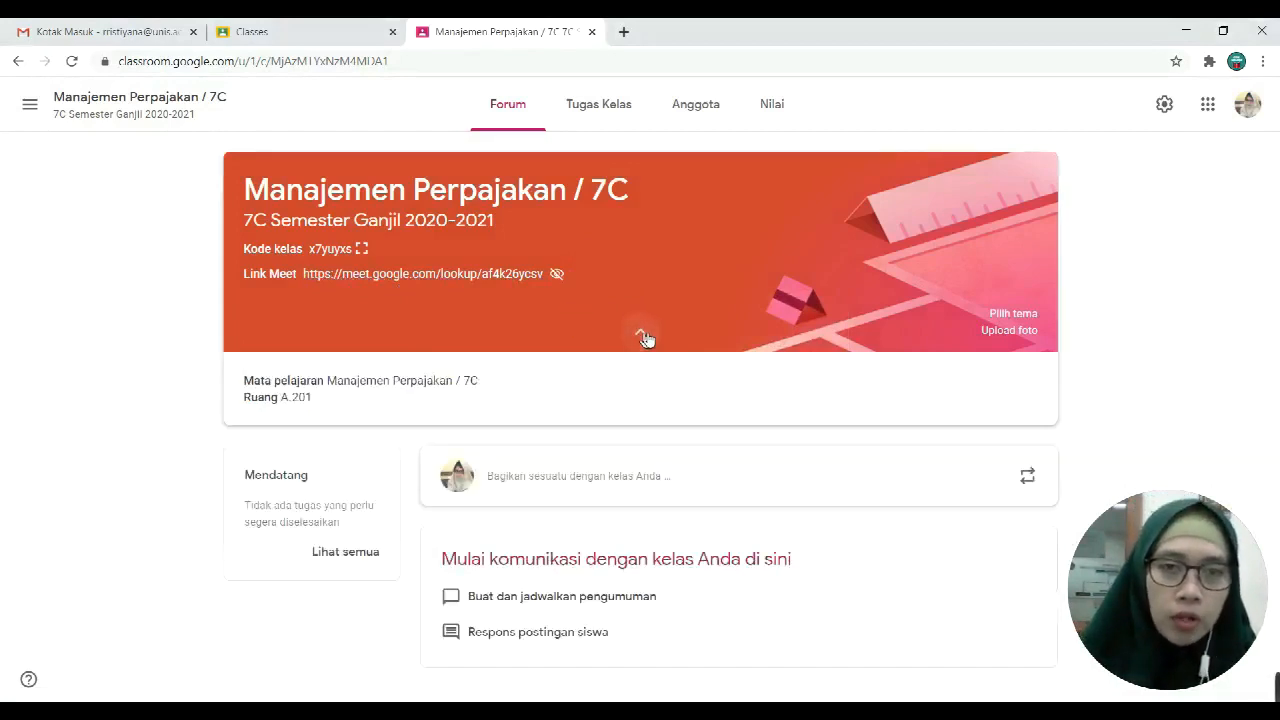
Step: Check the subject and room A.201 details, then view the Anggota list and its student invitation
{"action": "left_click_drag", "start_coordinate": [312, 397], "coordinate": [243, 383]}
{"action": "left_click", "coordinate": [325, 408]}
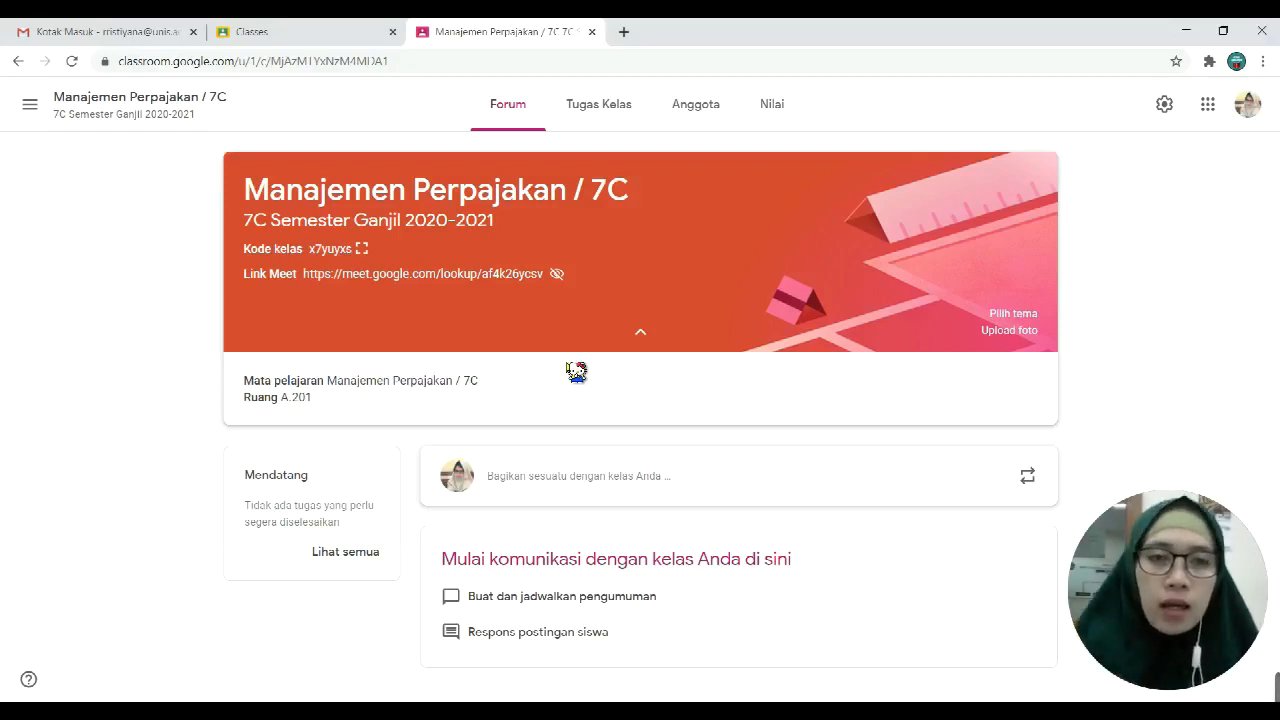
{"action": "left_click", "coordinate": [687, 113]}
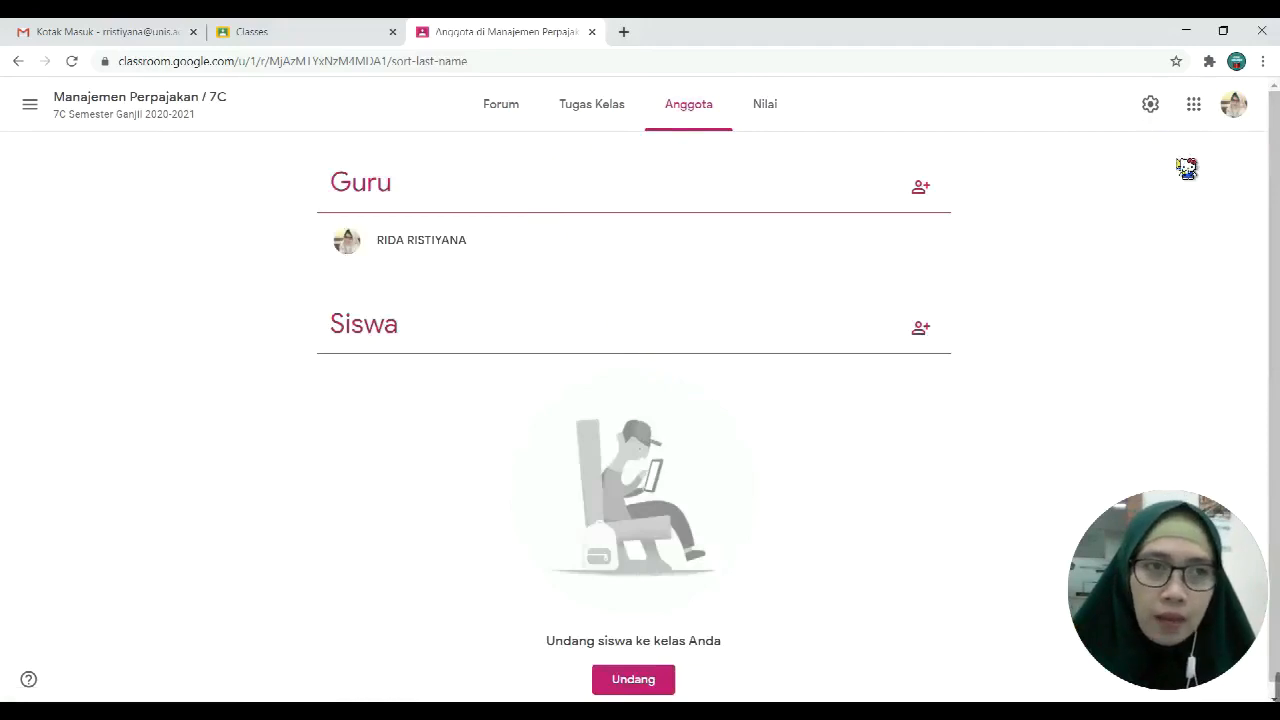
{"action": "scroll", "coordinate": [570, 525], "scroll_direction": "down", "scroll_amount": 1}
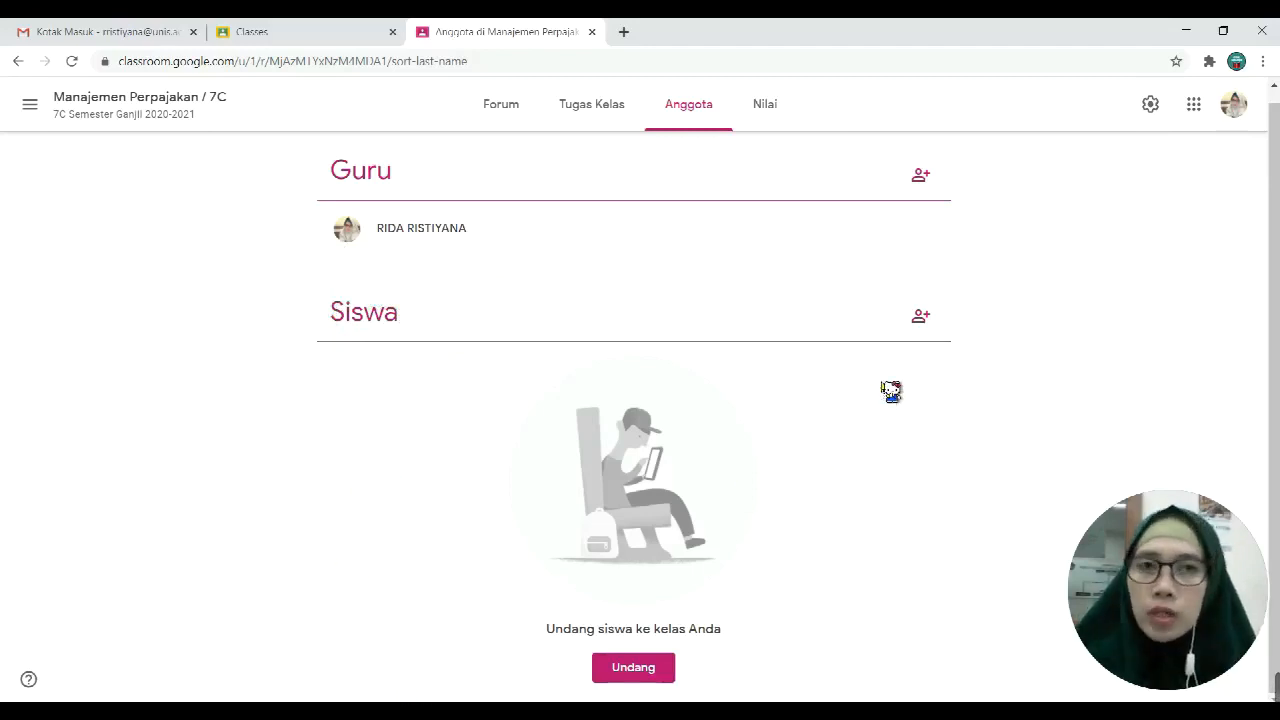
{"action": "left_click", "coordinate": [648, 677]}
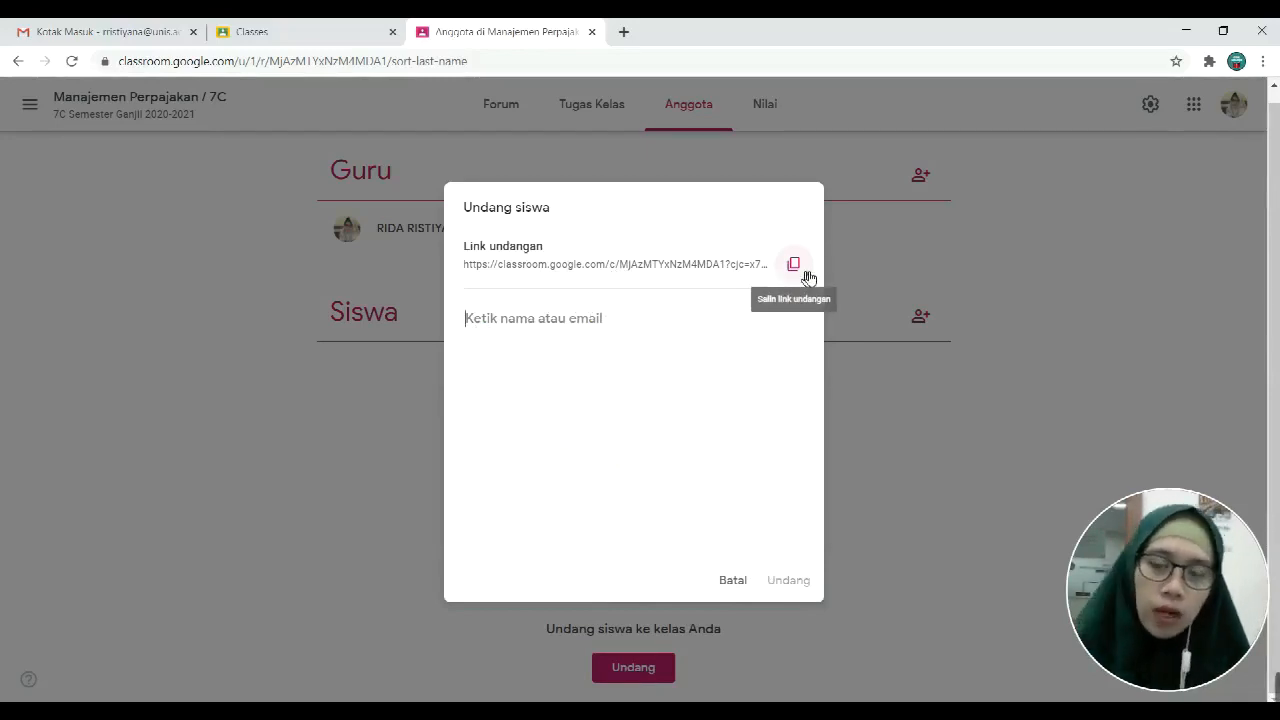
Step: Cancel the student invitation without inviting anyone and return to the Forum stream
{"action": "left_click", "coordinate": [733, 581]}
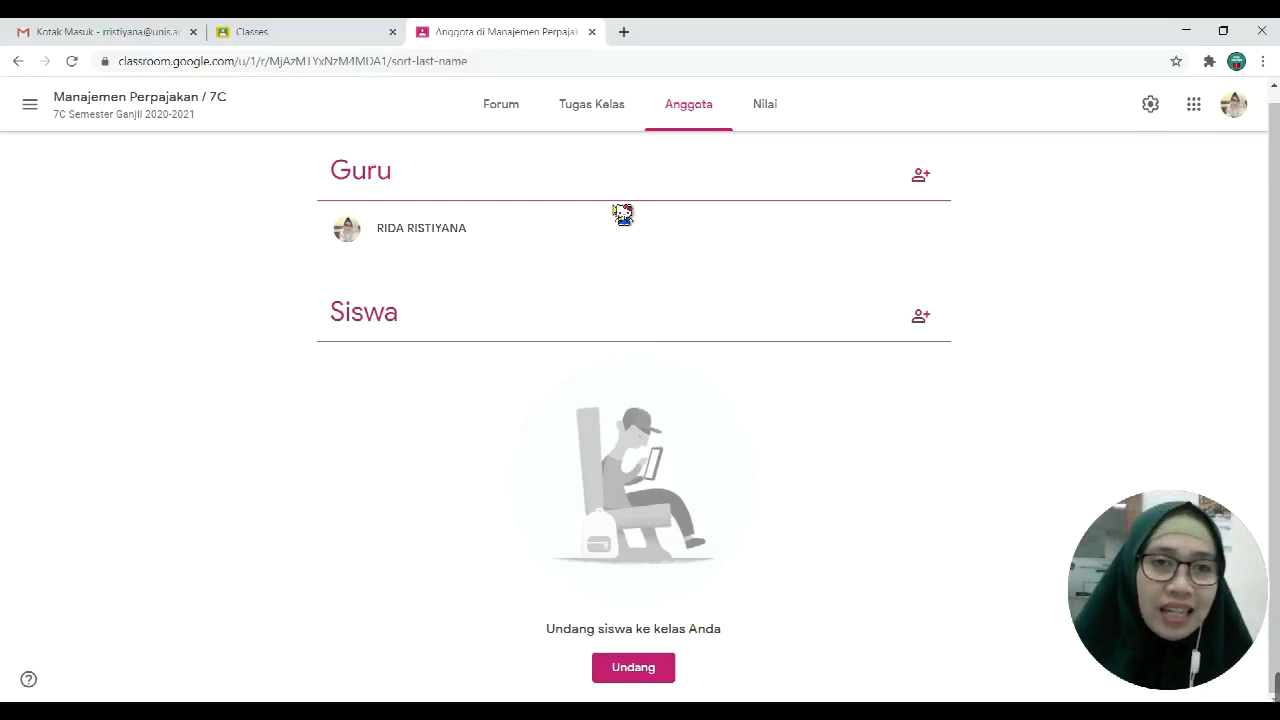
{"action": "left_click", "coordinate": [496, 120]}
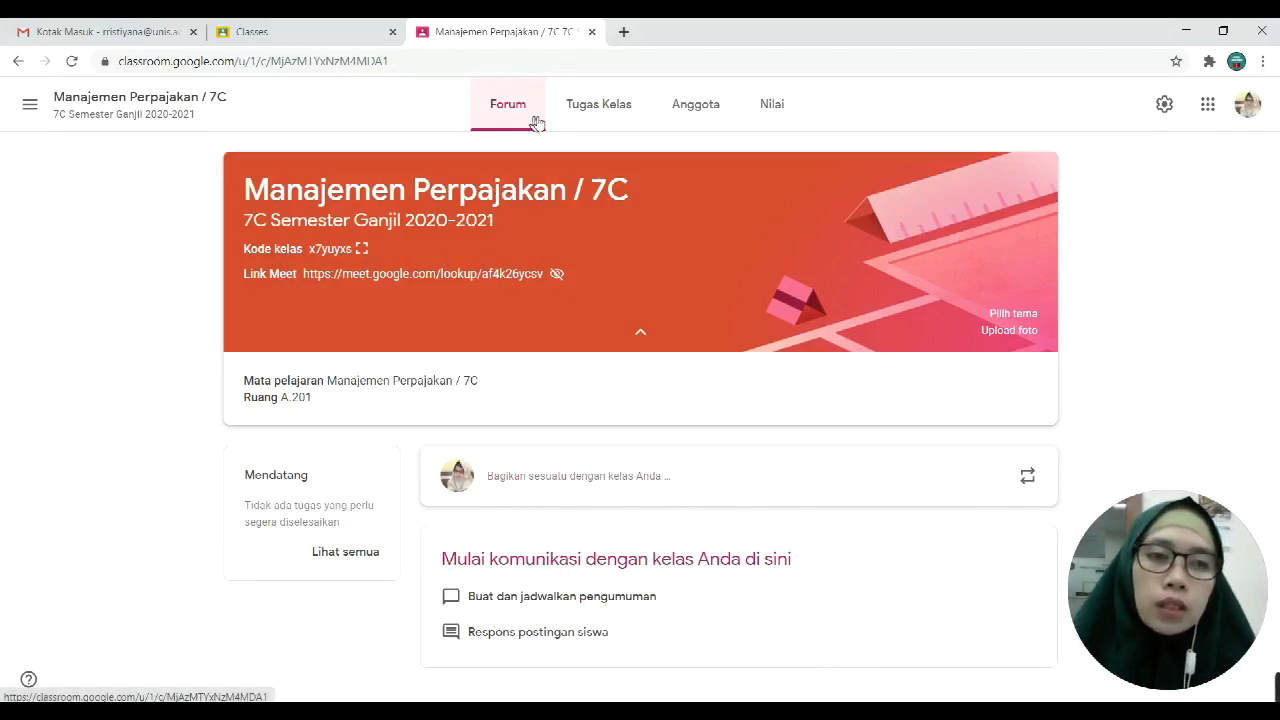
Step: Go to the Tugas Kelas page and bring up the Buat post-type menu
{"action": "left_click", "coordinate": [625, 118]}
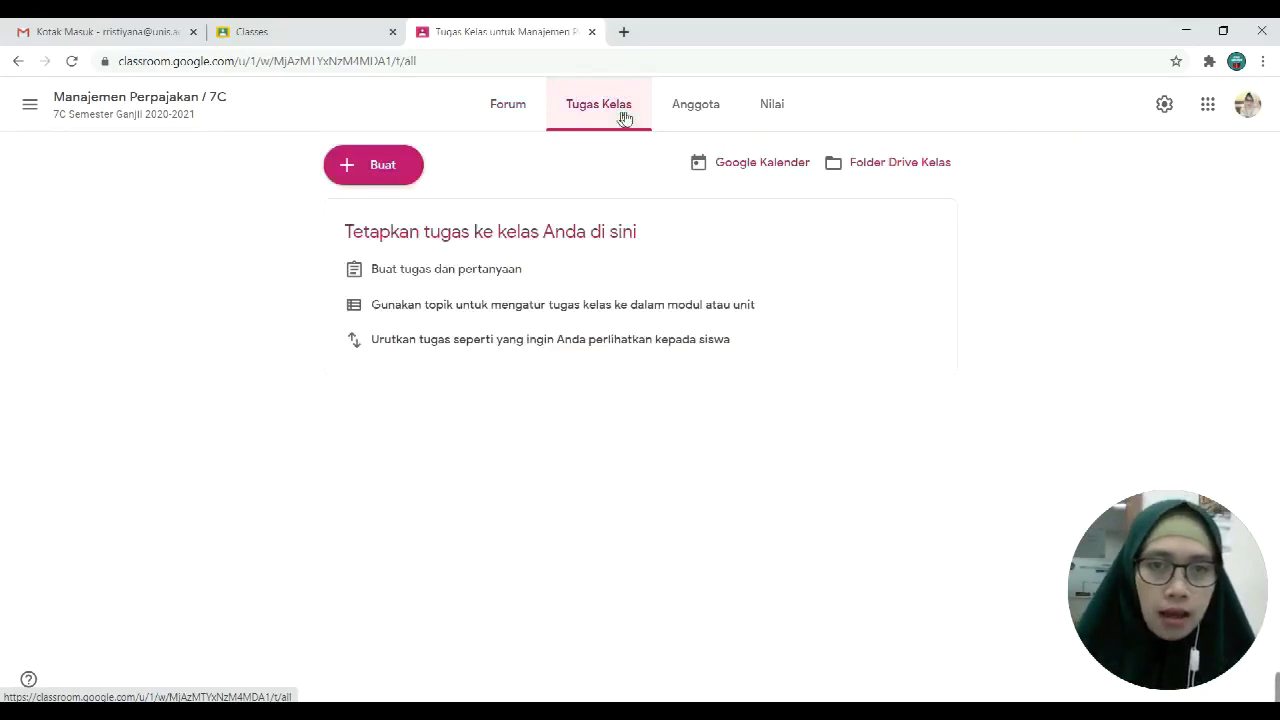
{"action": "left_click", "coordinate": [390, 173]}
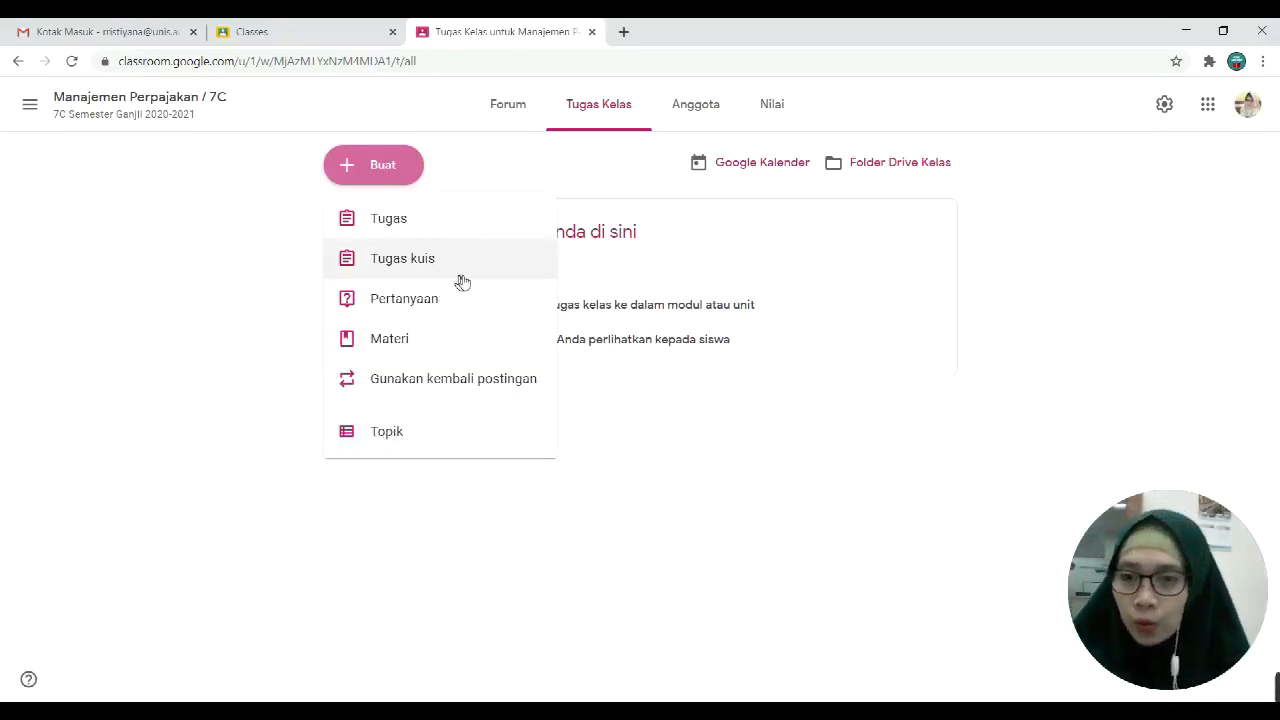
Step: Create a Materi post titled 'Materi Manajemen Perpajakan 7C Pertemuan ke-1'
{"action": "left_click", "coordinate": [414, 345]}
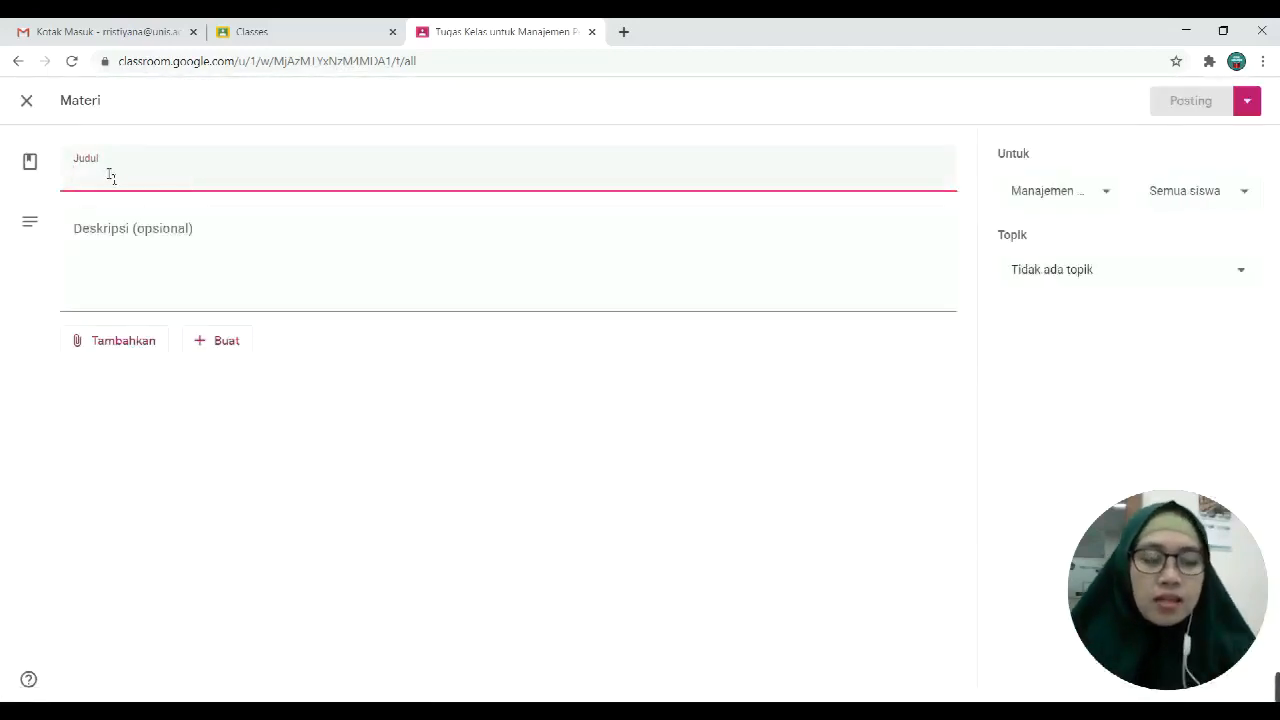
{"action": "type", "text": "Mat"}
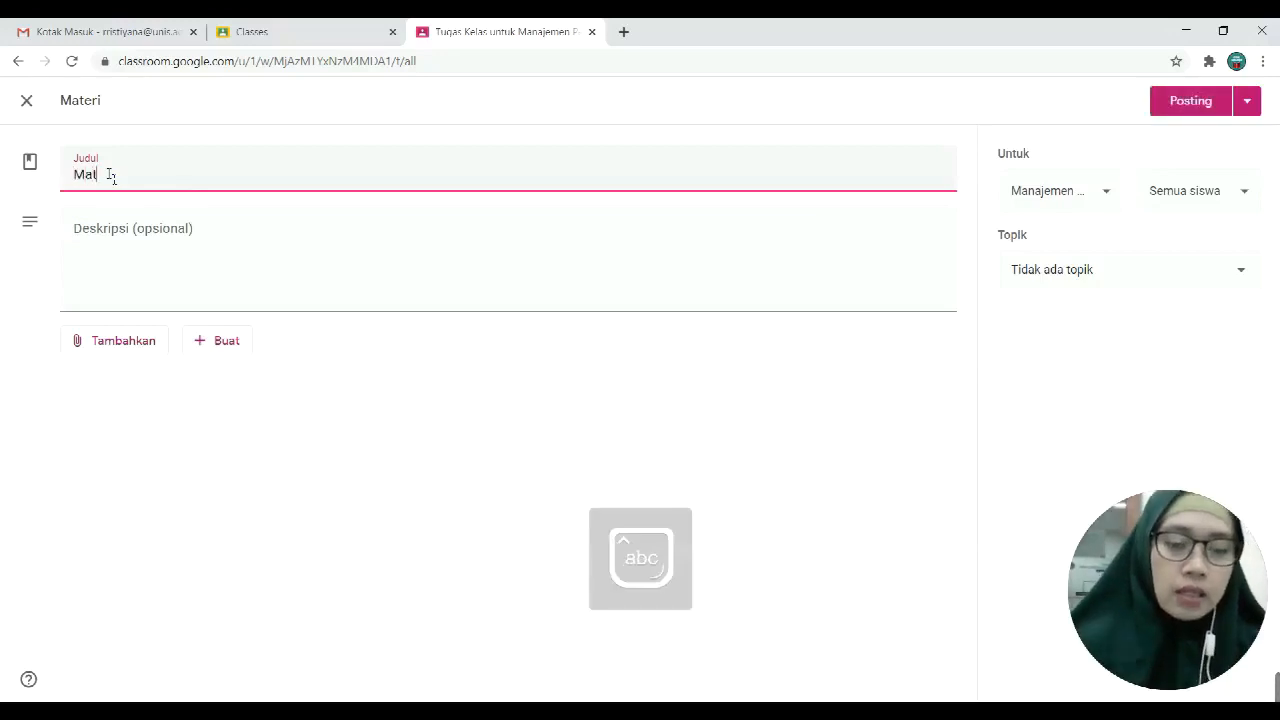
{"action": "type", "text": "eri Manajeem"}
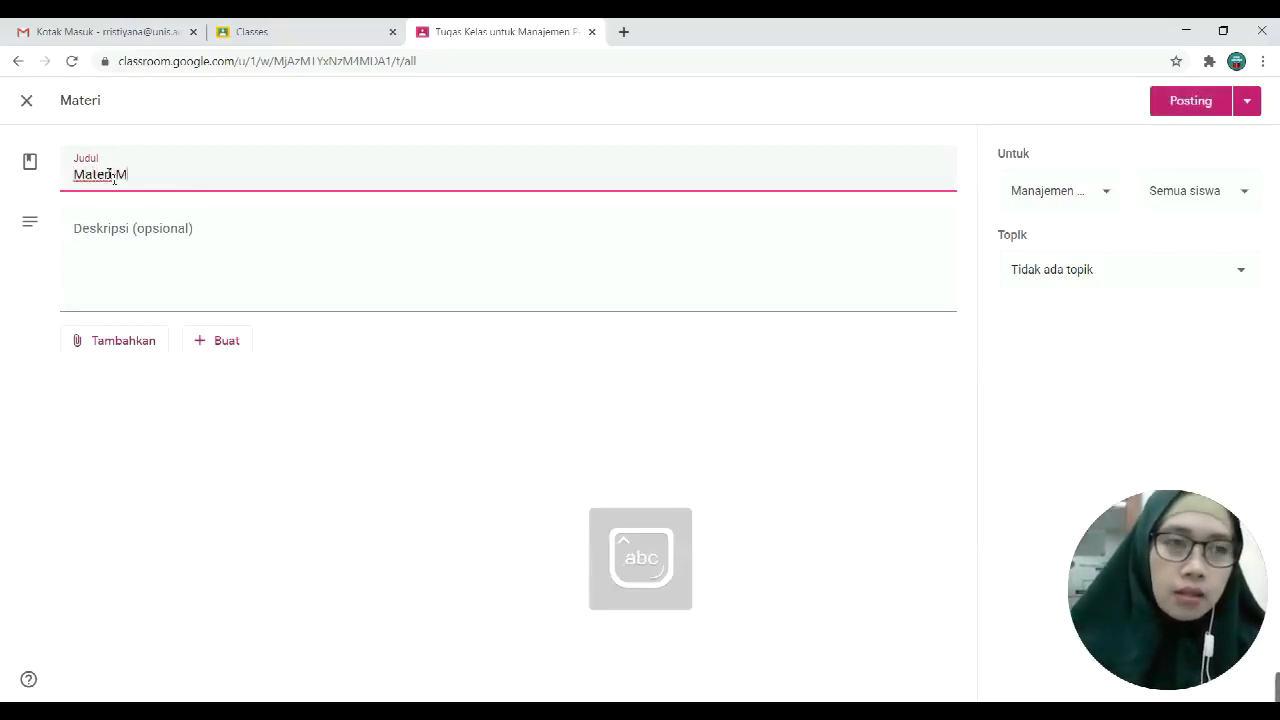
{"action": "key", "text": "BackSpace"}
{"action": "key", "text": "BackSpace"}
{"action": "type", "text": "men P"}
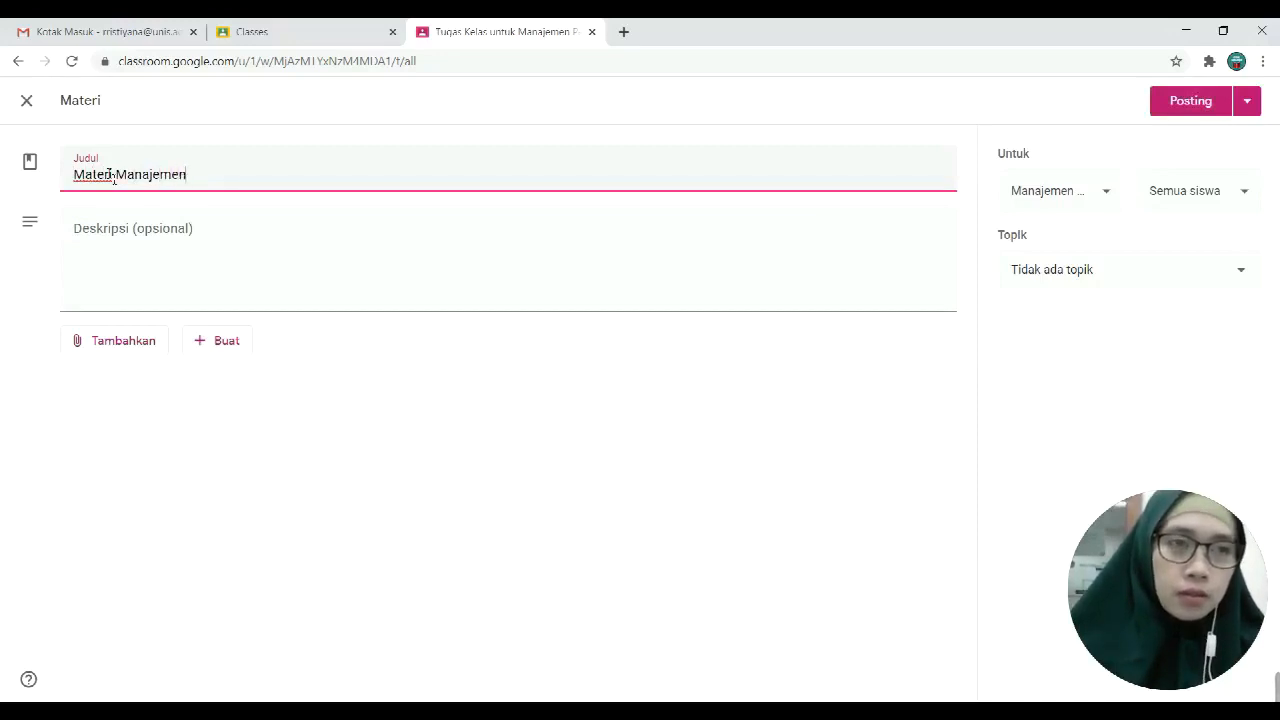
{"action": "key", "text": "Caps_Lock"}
{"action": "type", "text": "epra"}
{"action": "key", "text": "BackSpace"}
{"action": "key", "text": "BackSpace"}
{"action": "type", "text": "r"}
{"action": "key", "text": "BackSpace"}
{"action": "type", "text": "rpajakan"}
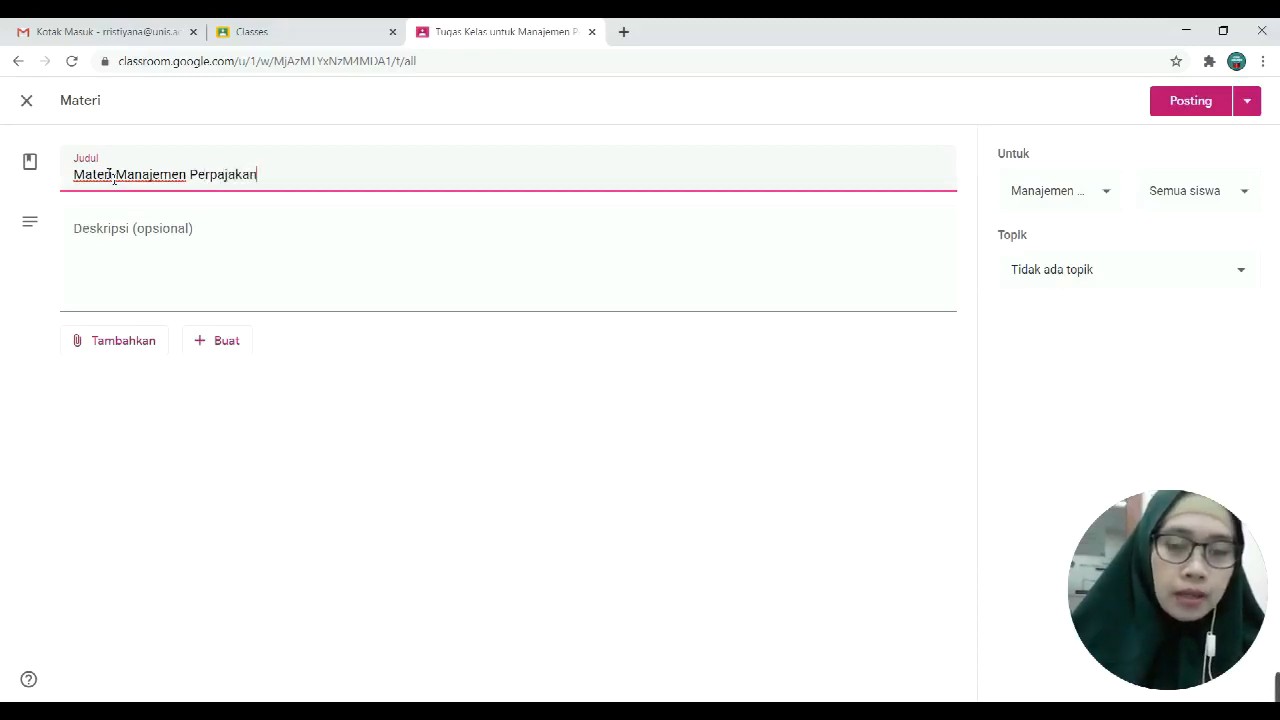
{"action": "key", "text": "Caps_Lock"}
{"action": "type", "text": "7C"}
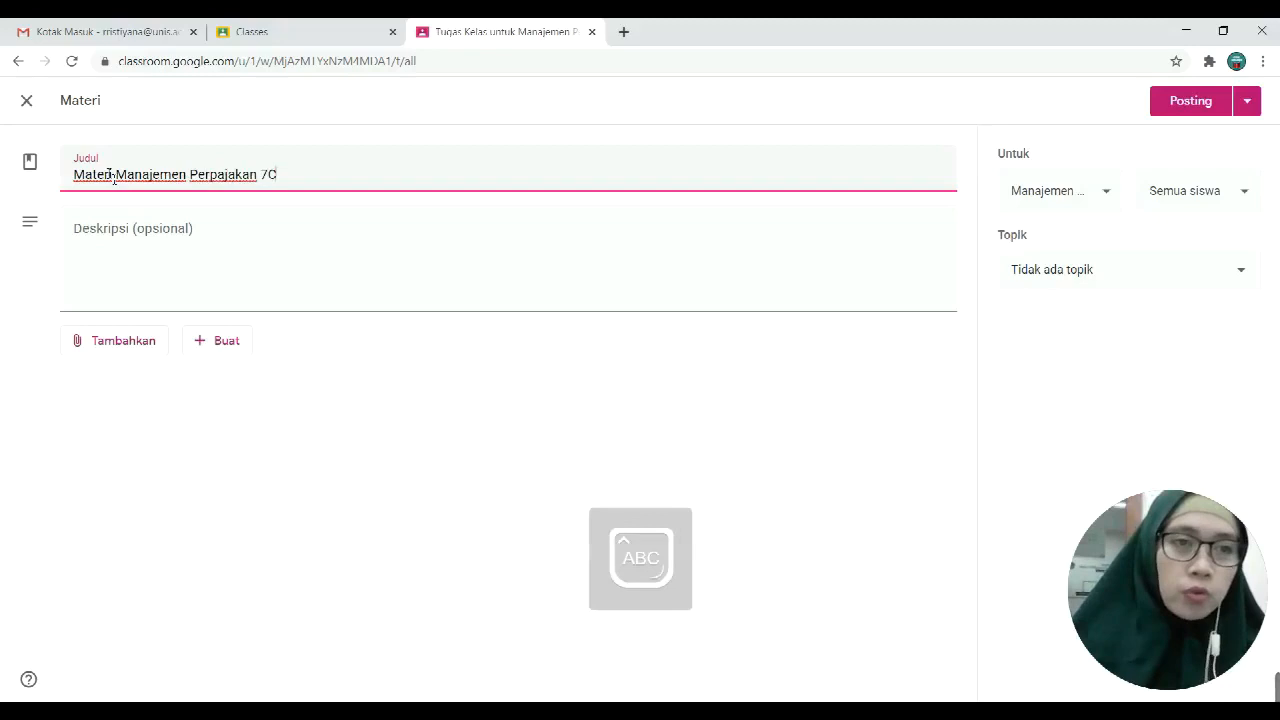
{"action": "type", "text": " P"}
{"action": "key", "text": "Caps_Lock"}
{"action": "type", "text": "ertemuan ke-1"}
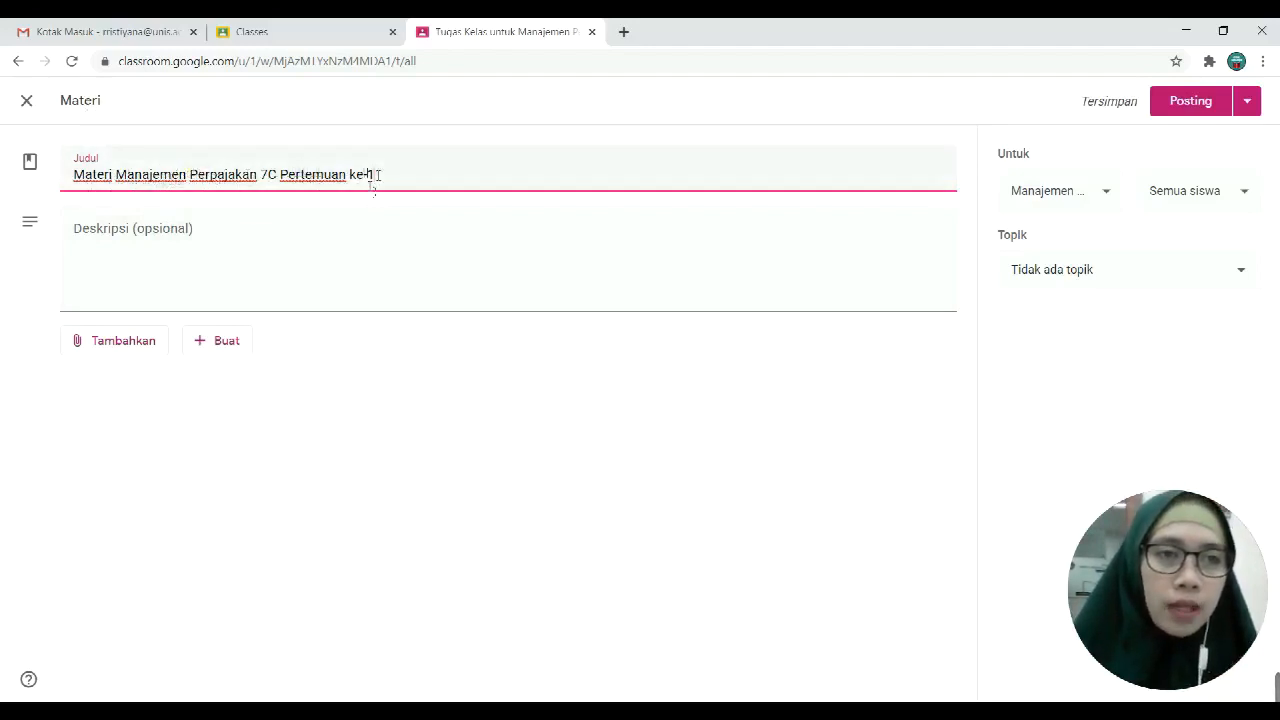
Step: Add the description '- Silahkan download materi yang sudah disediakan - Mohon pelajari materinya'
{"action": "left_click", "coordinate": [113, 249]}
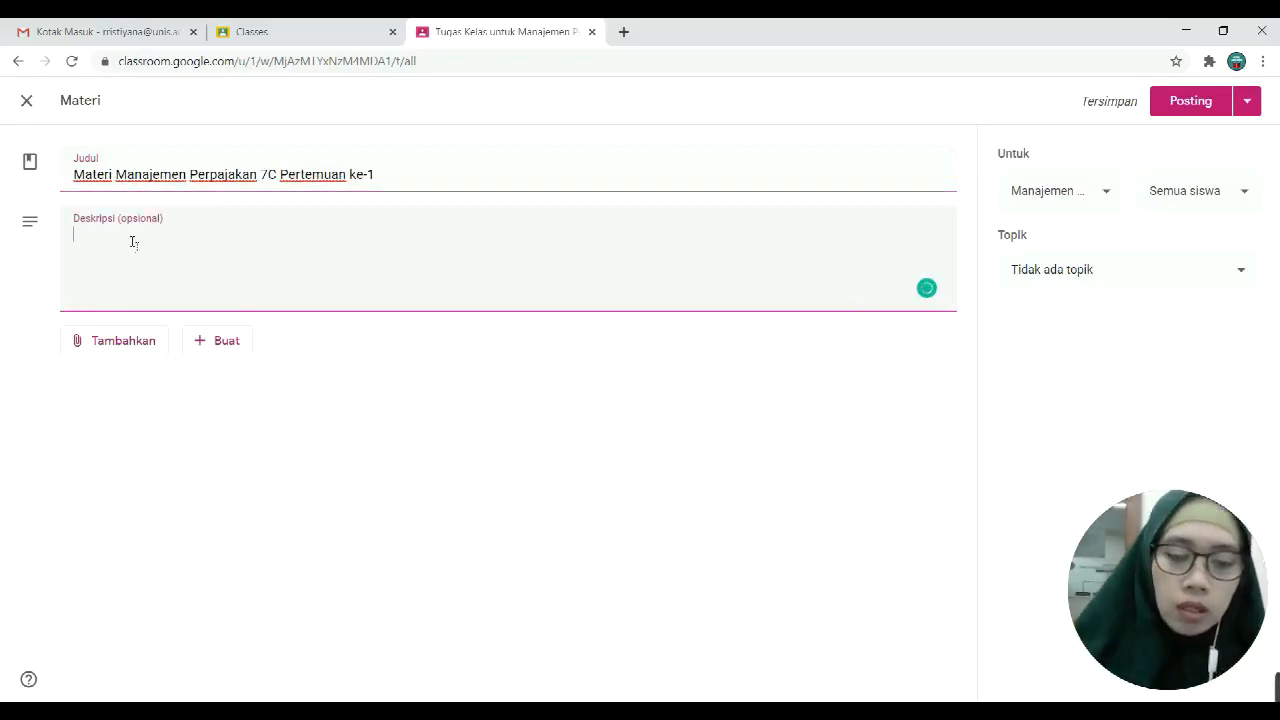
{"action": "type", "text": "- S"}
{"action": "type", "text": "i"}
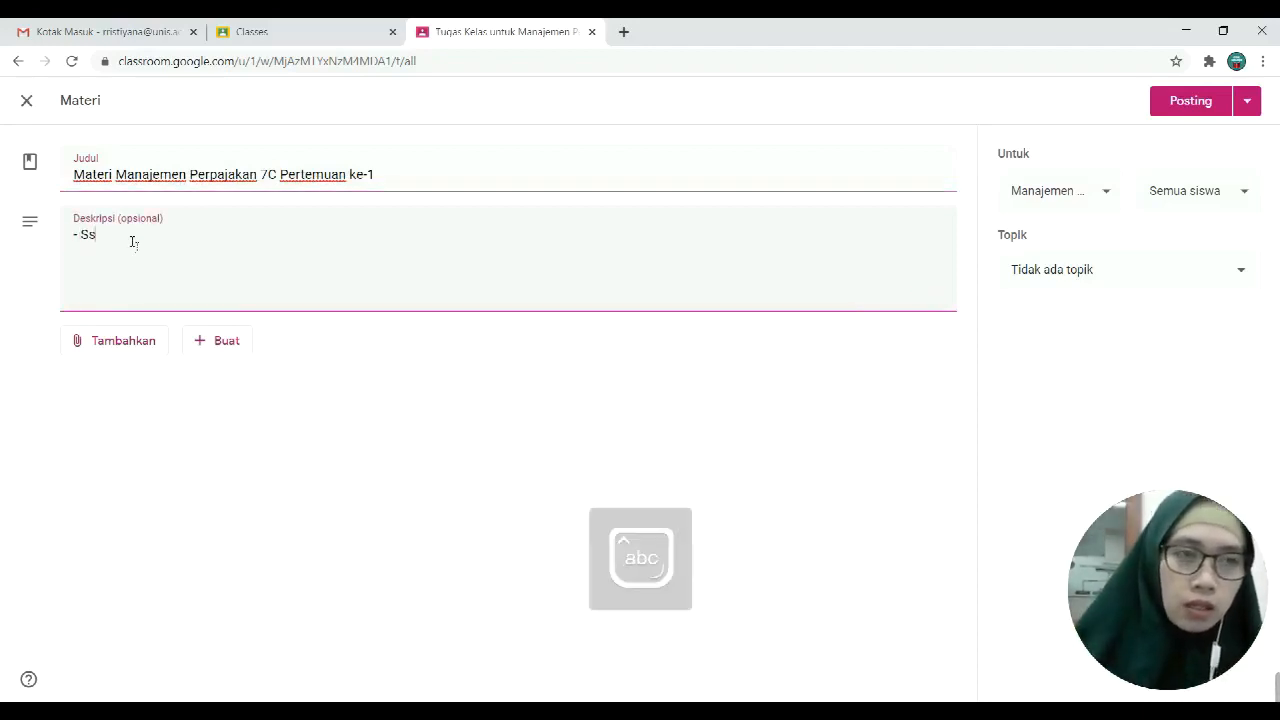
{"action": "key", "text": "Caps_Lock"}
{"action": "type", "text": "LAHKAN"}
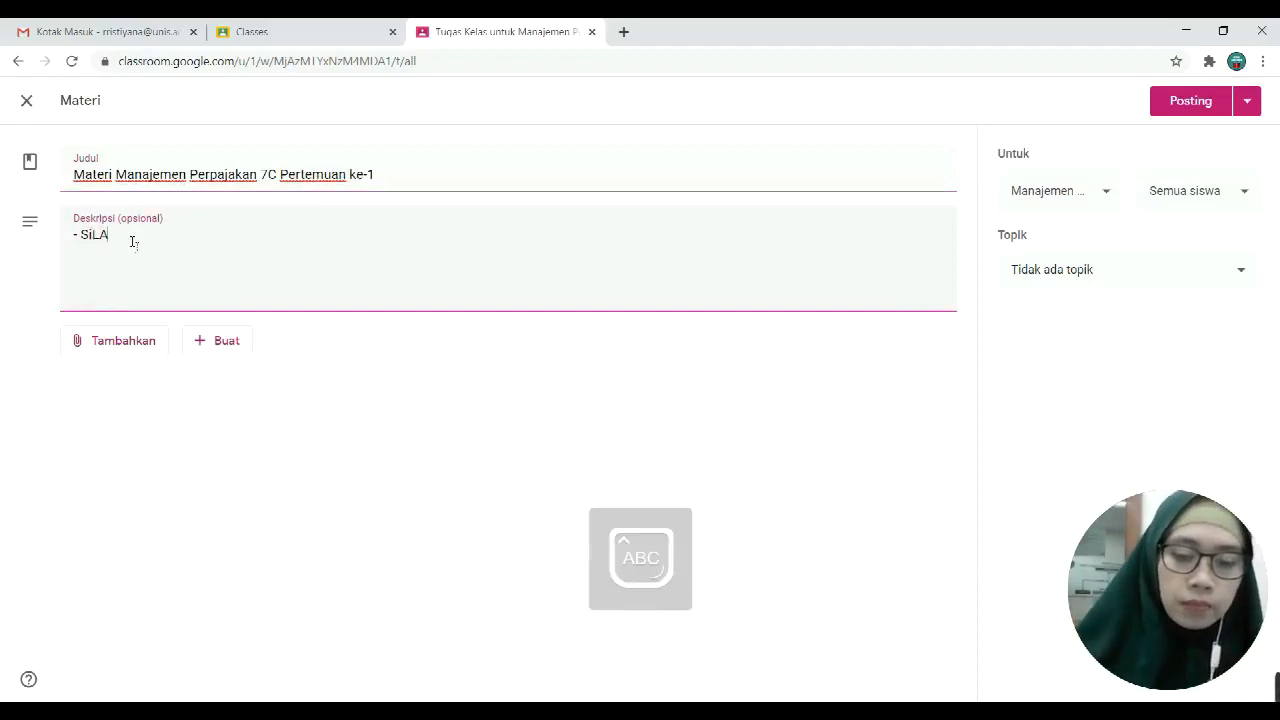
{"action": "key", "text": "BackSpace"}
{"action": "key", "text": "BackSpace"}
{"action": "key", "text": "BackSpace"}
{"action": "key", "text": "BackSpace"}
{"action": "key", "text": "BackSpace"}
{"action": "key", "text": "BackSpace"}
{"action": "key", "text": "BackSpace"}
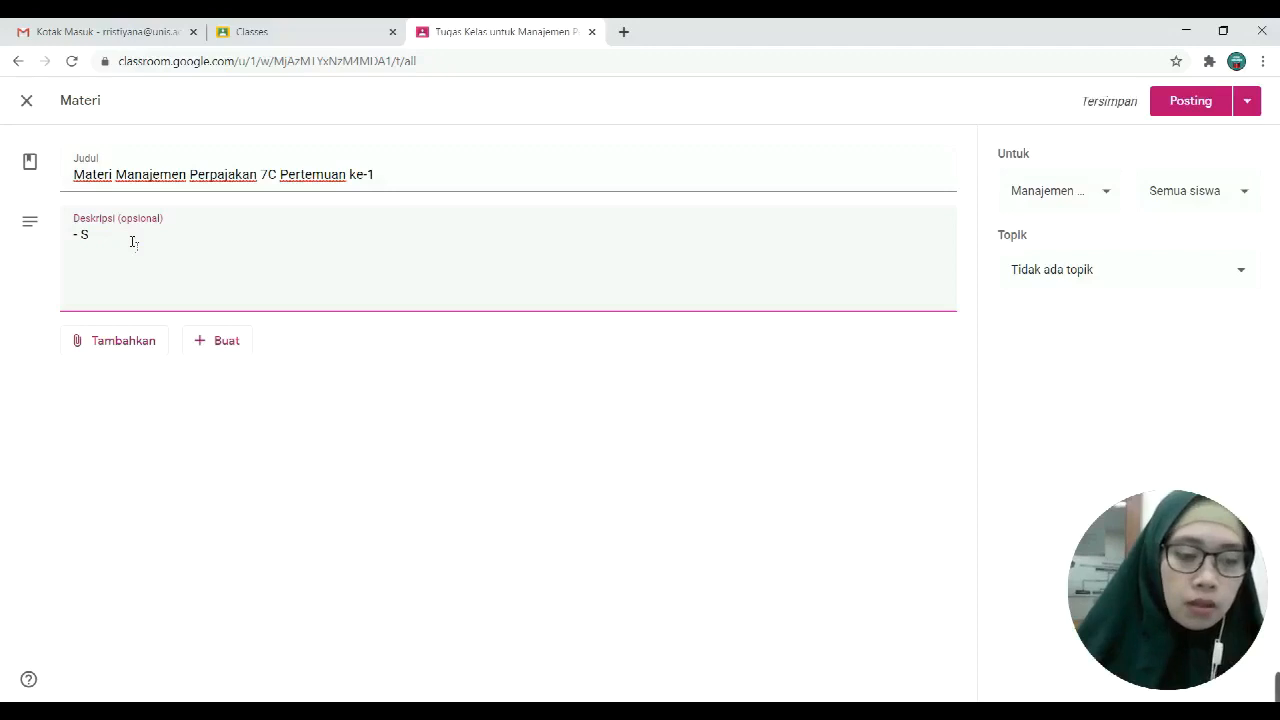
{"action": "key", "text": "Caps_Lock"}
{"action": "type", "text": "ilahka"}
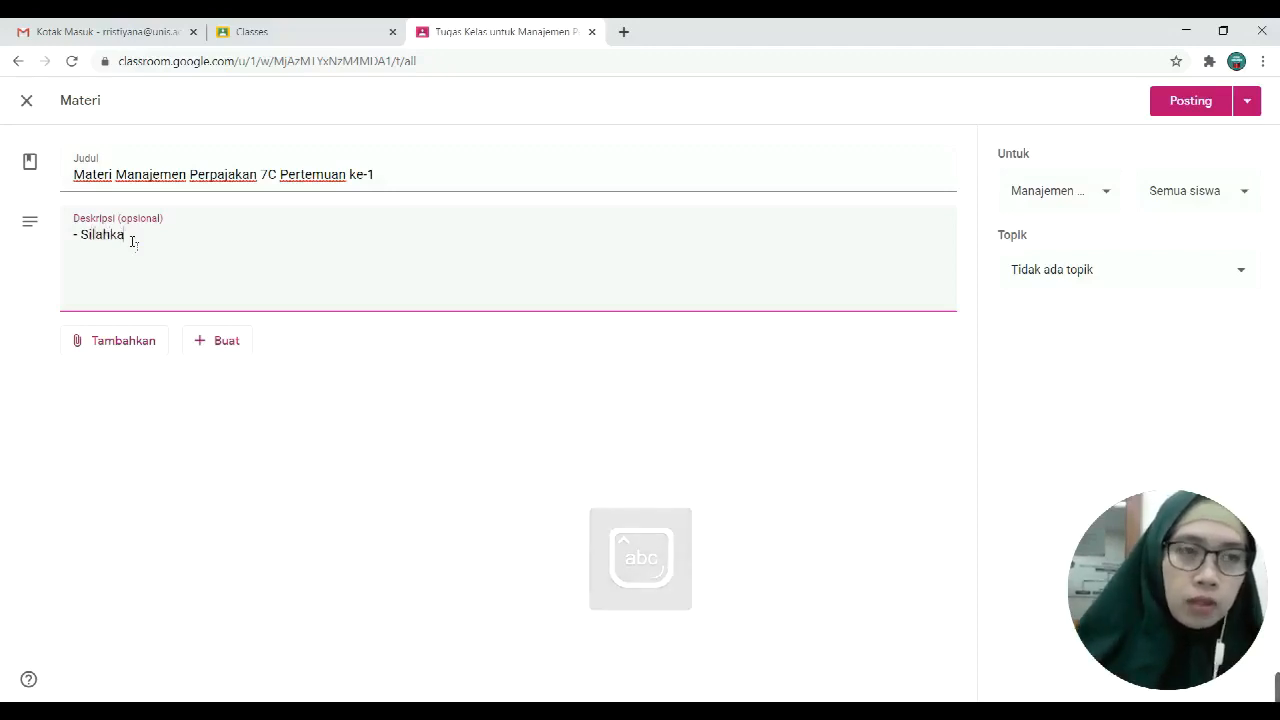
{"action": "type", "text": "n download materi "}
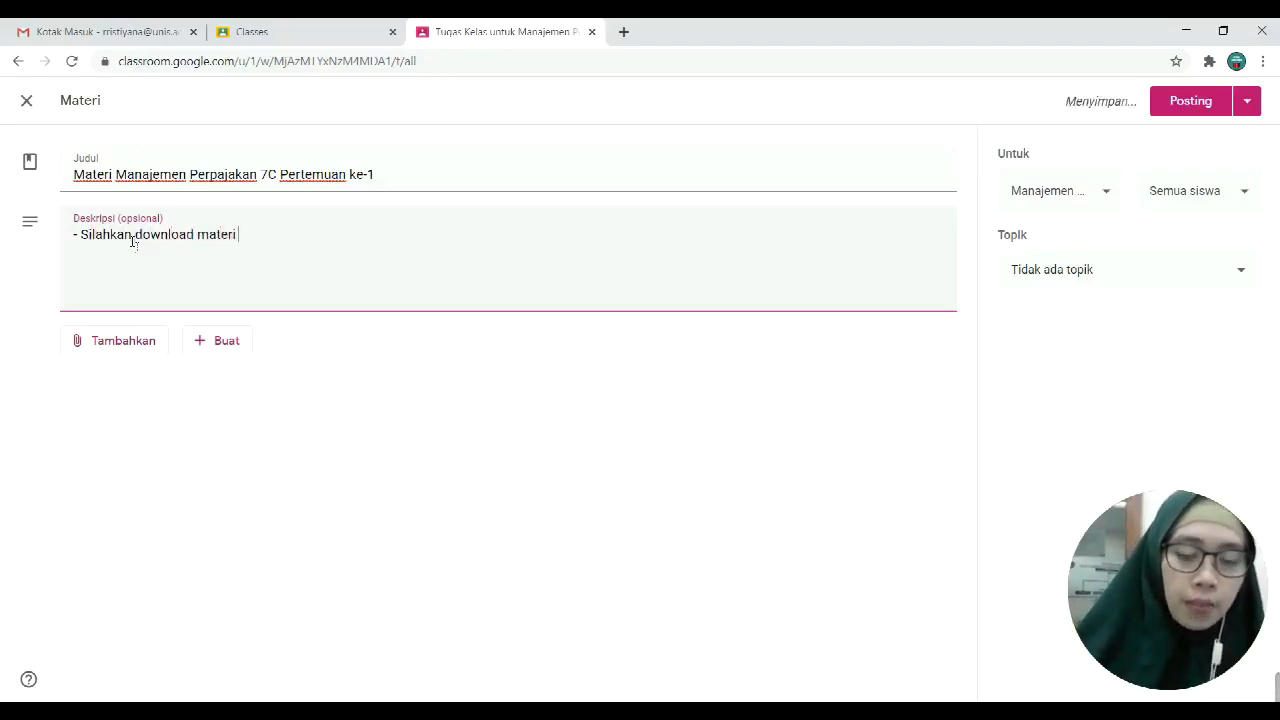
{"action": "type", "text": "yan"}
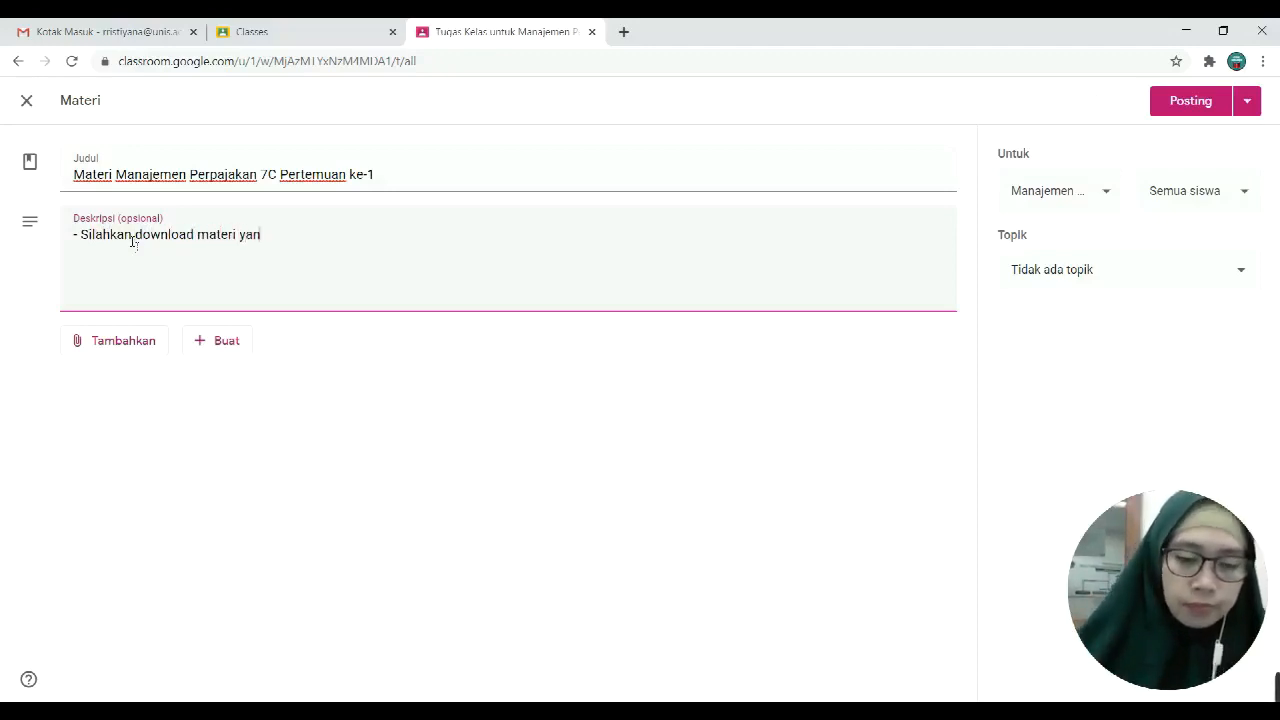
{"action": "type", "text": "g sudah dis"}
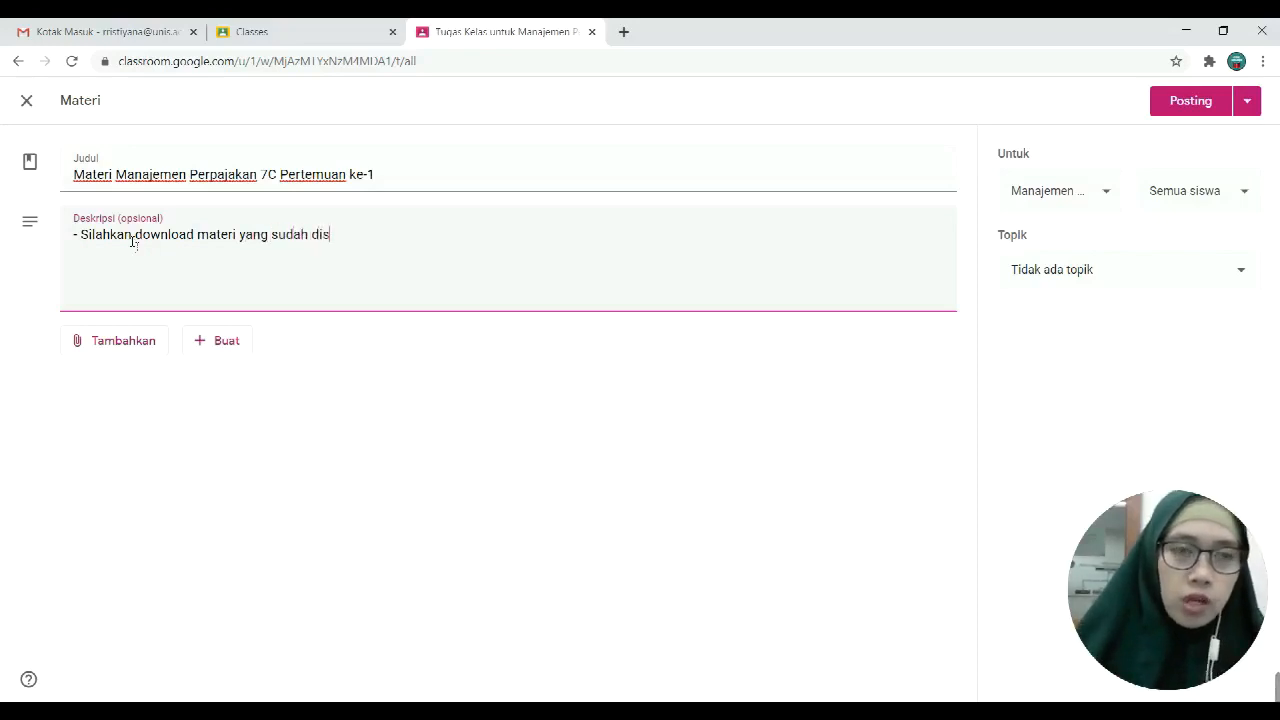
{"action": "type", "text": "ediakan"}
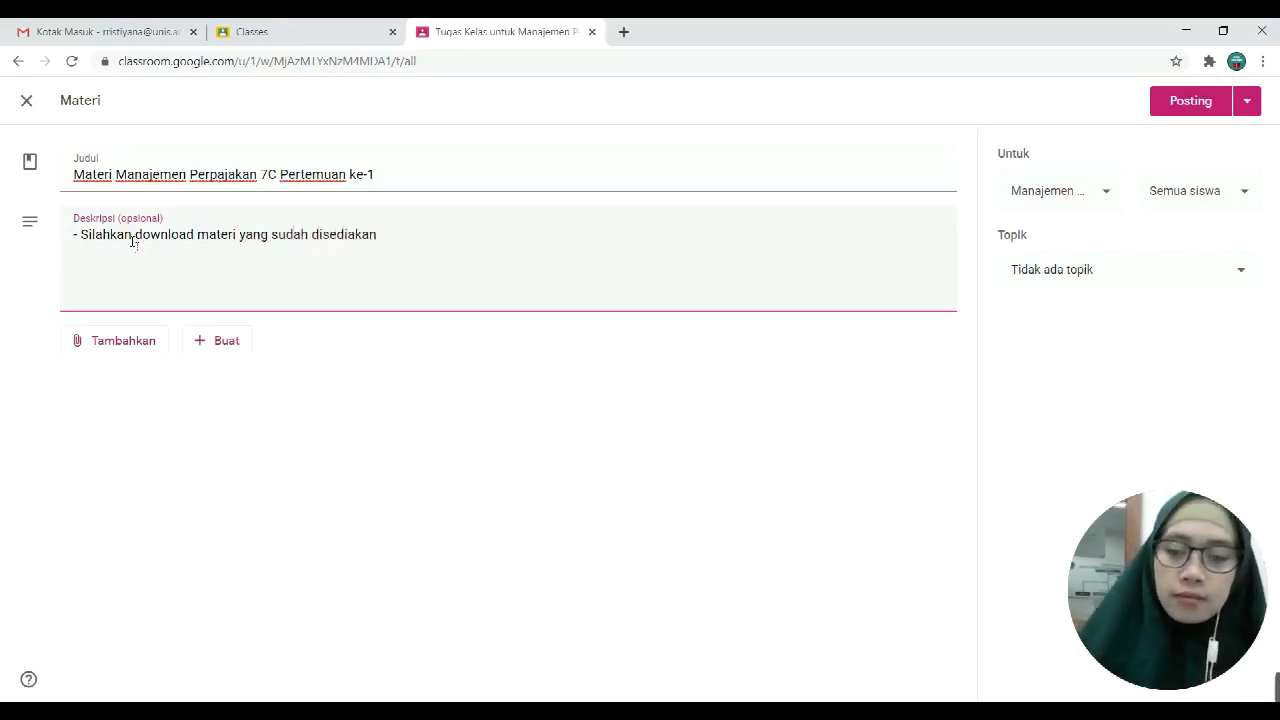
{"action": "type", "text": " - Mohon pela"}
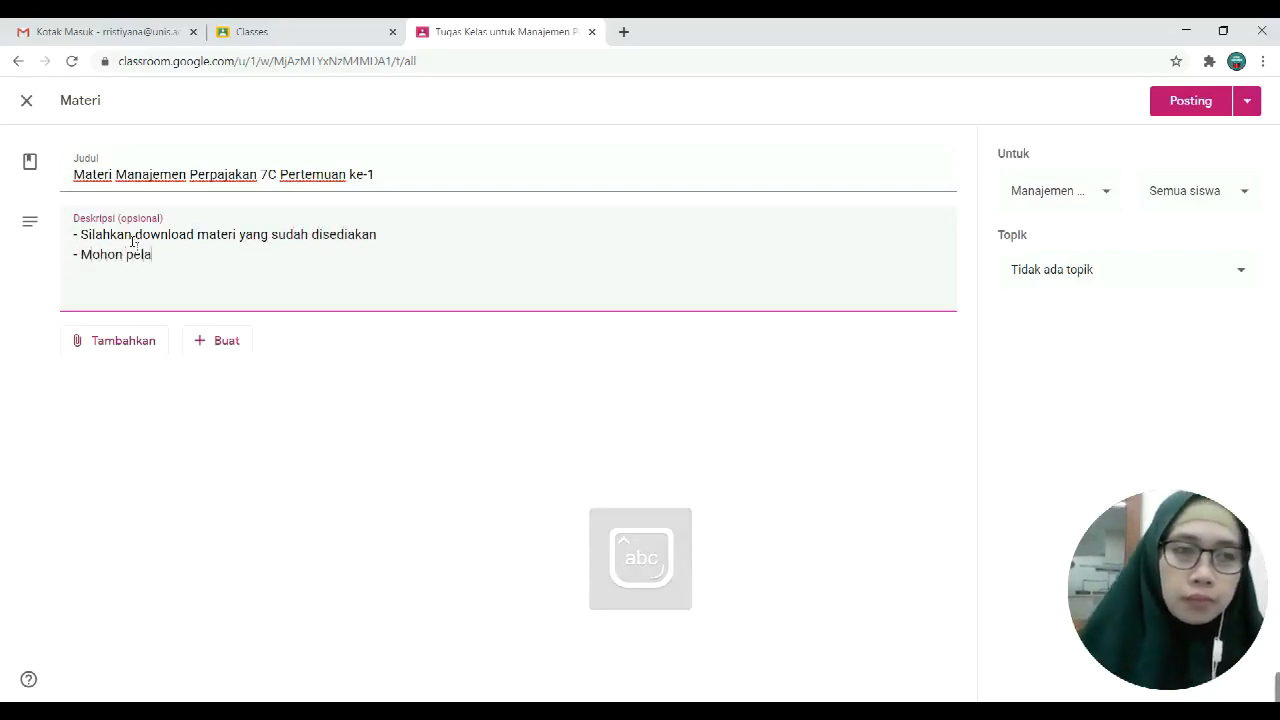
{"action": "type", "text": "jari mate"}
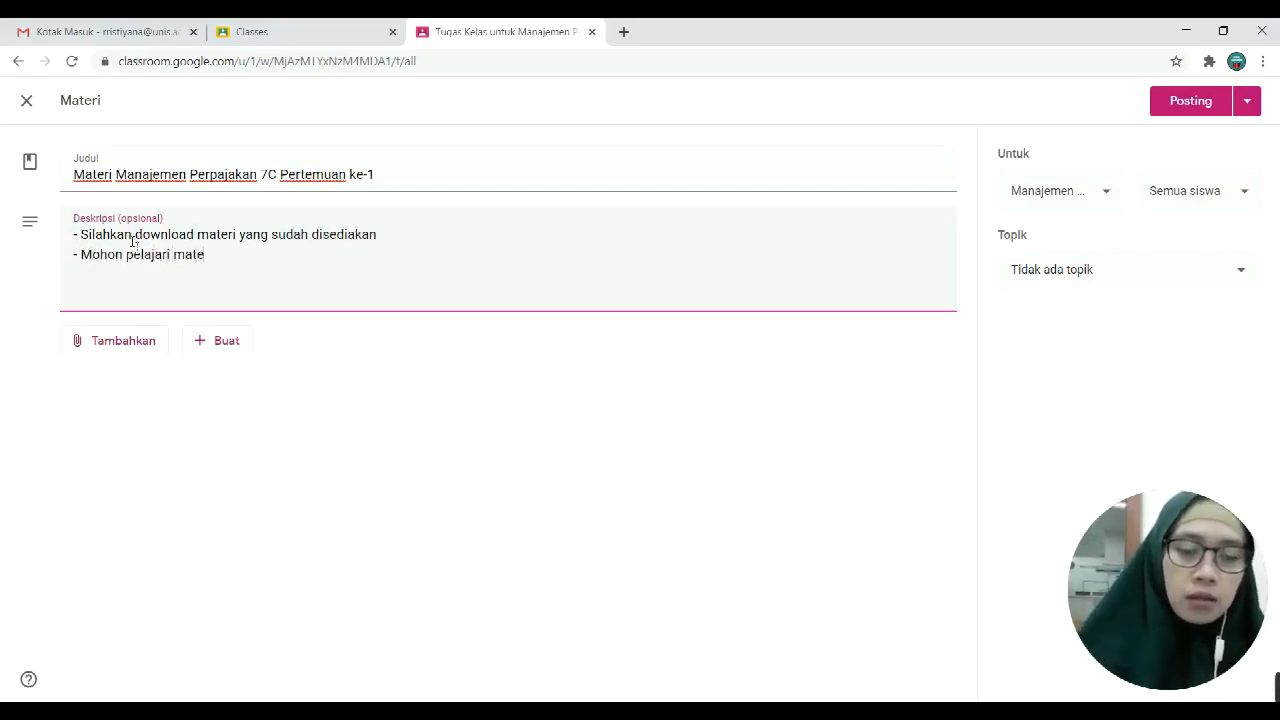
{"action": "type", "text": "rinya dari"}
{"action": "key", "text": "BackSpace"}
{"action": "key", "text": "BackSpace"}
{"action": "key", "text": "BackSpace"}
{"action": "key", "text": "BackSpace"}
{"action": "key", "text": "BackSpace"}
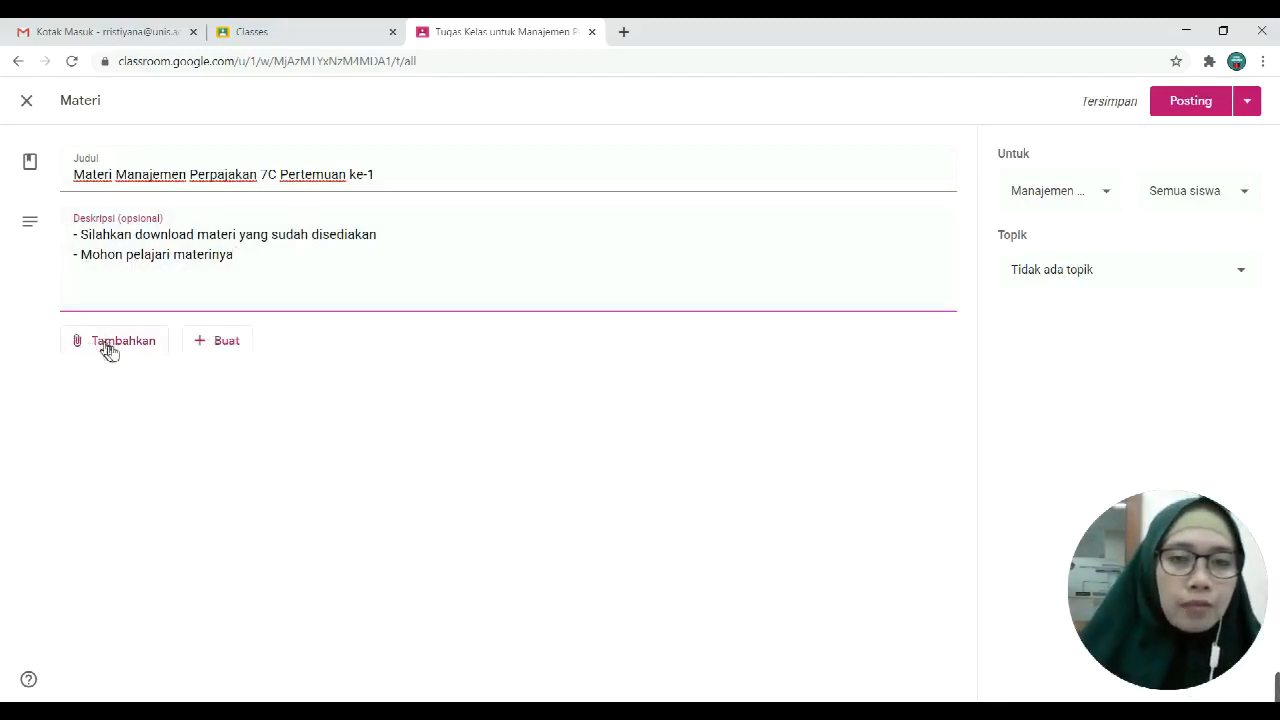
{"action": "left_click", "coordinate": [141, 350]}
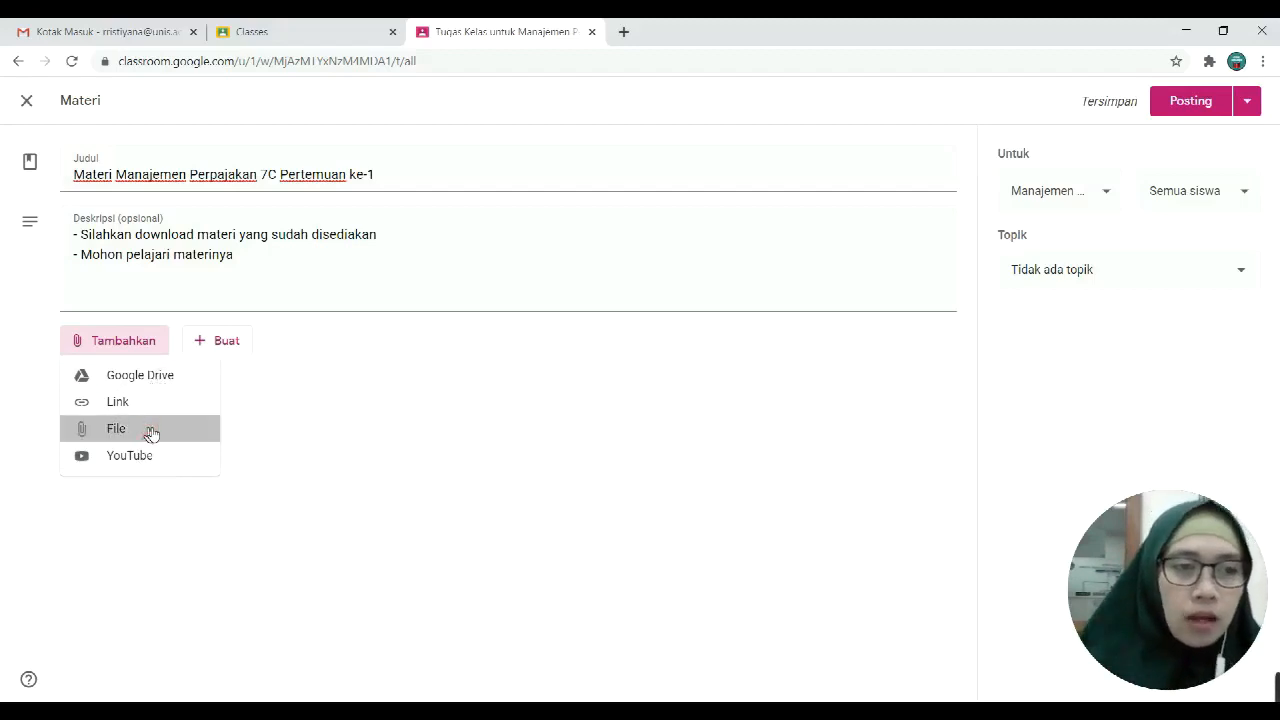
Step: Choose a File attachment and browse the computer from the Upload tab
{"action": "left_click", "coordinate": [157, 432]}
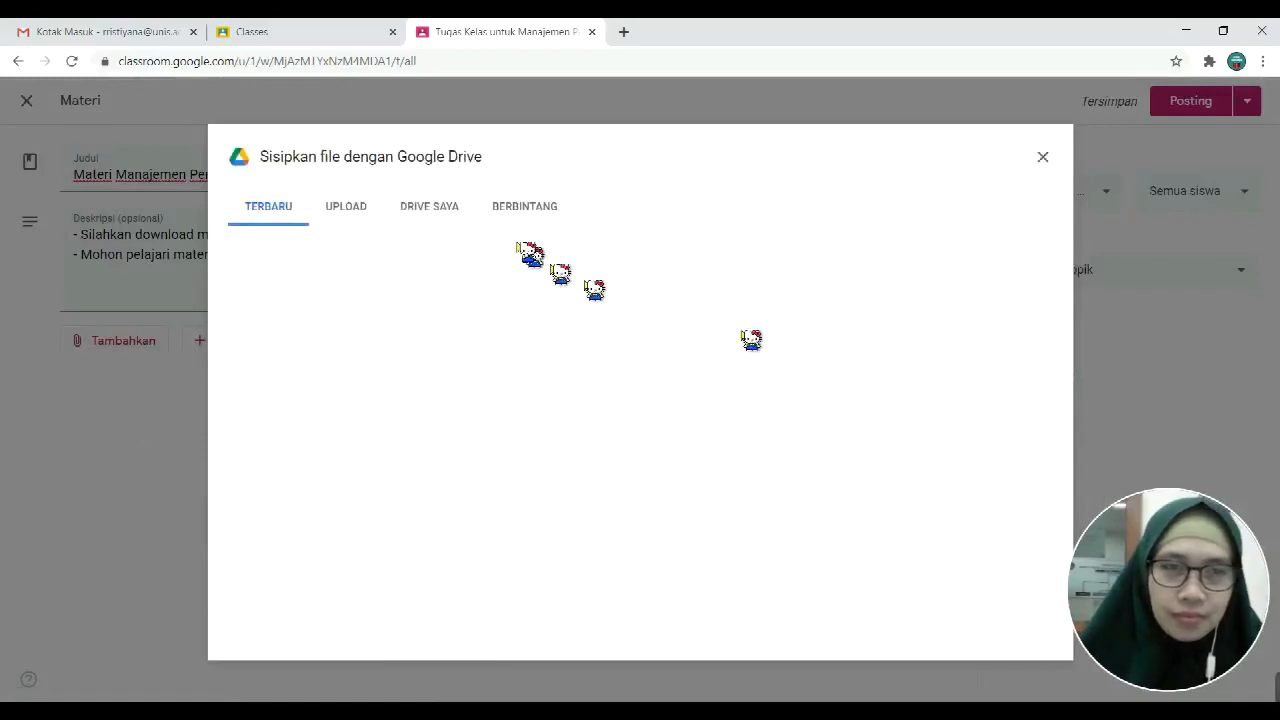
{"action": "left_click", "coordinate": [310, 222]}
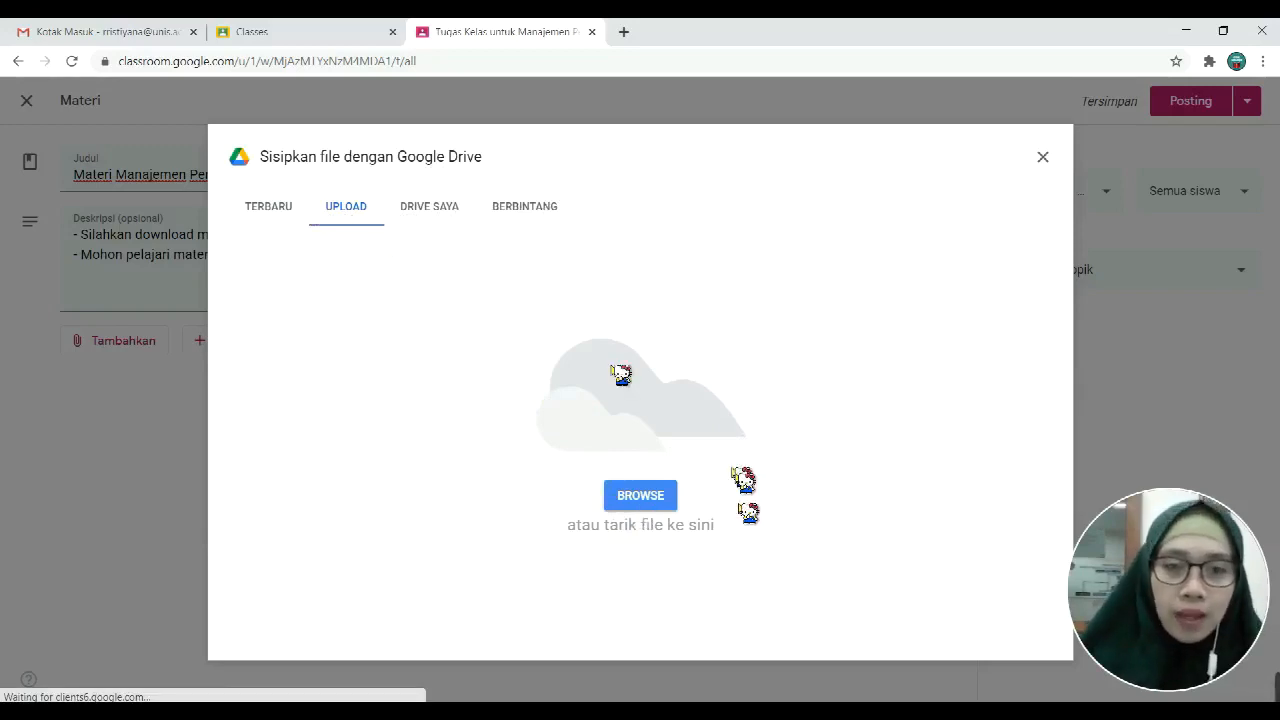
{"action": "left_click", "coordinate": [624, 507]}
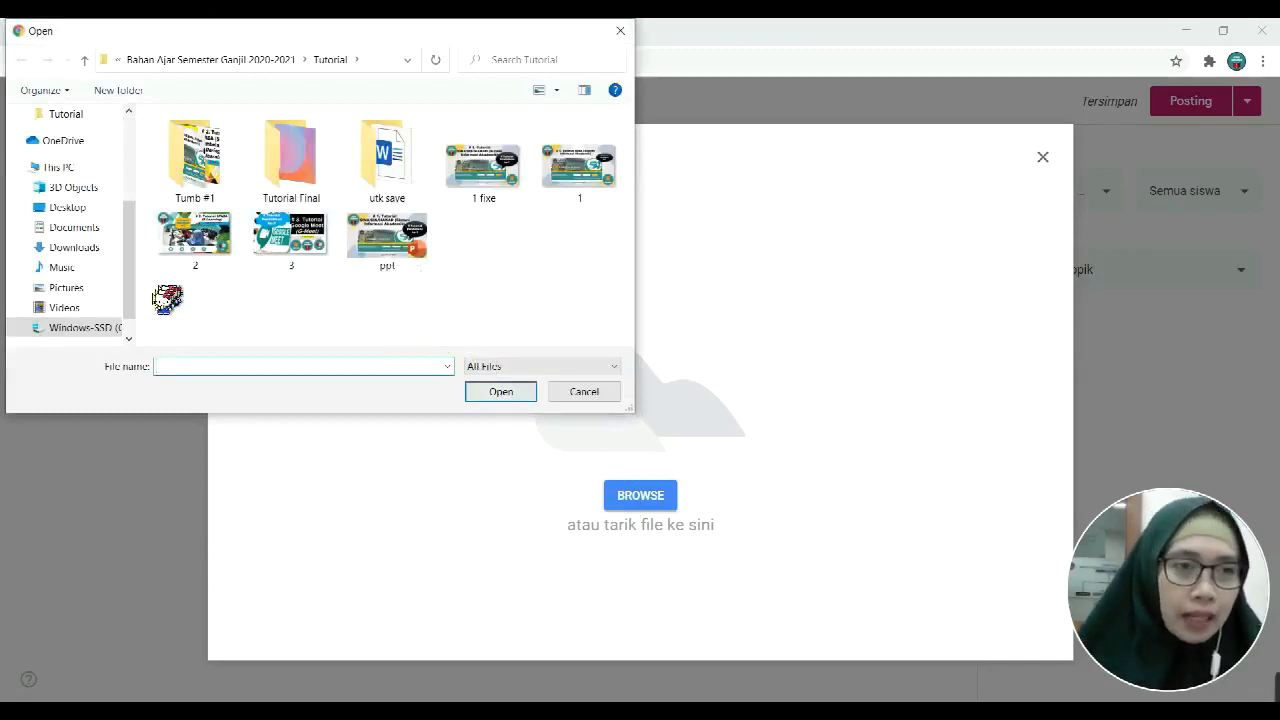
Step: Upload the P-1 presentation from the Materi sebelum video folder, then cancel that upload
{"action": "scroll", "coordinate": [129, 322], "scroll_direction": "down", "scroll_amount": 1}
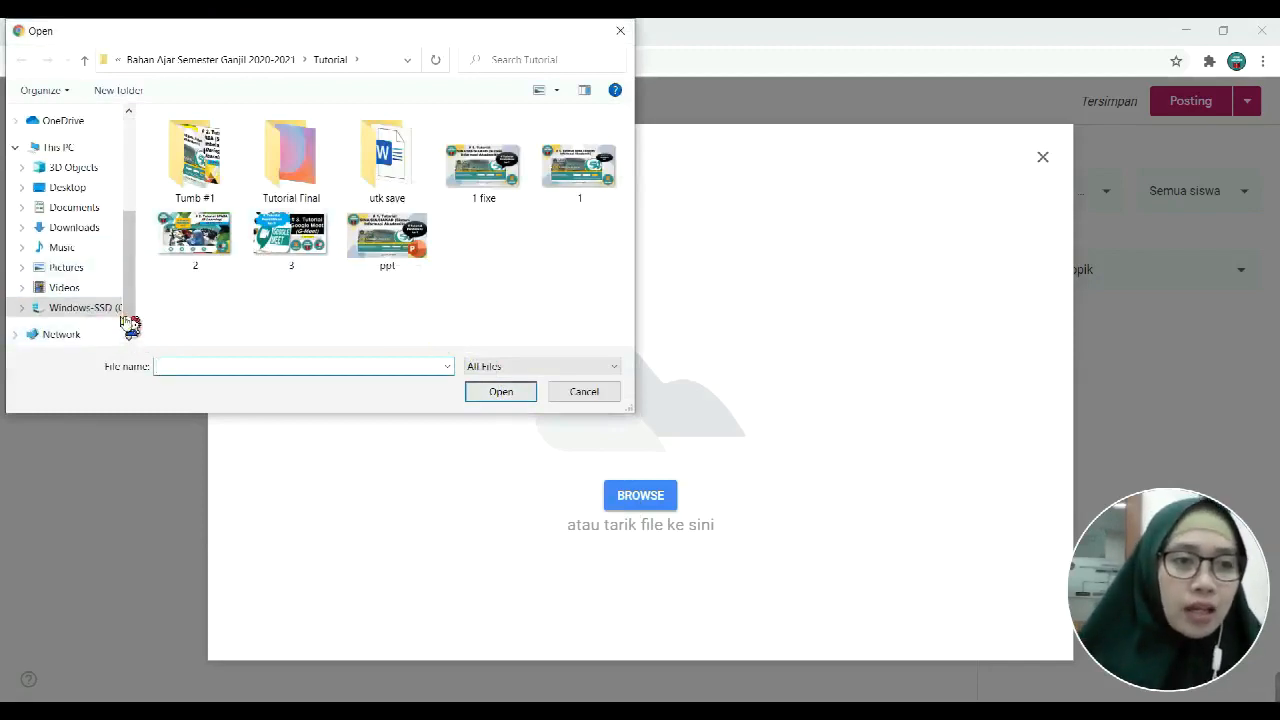
{"action": "left_click", "coordinate": [97, 307]}
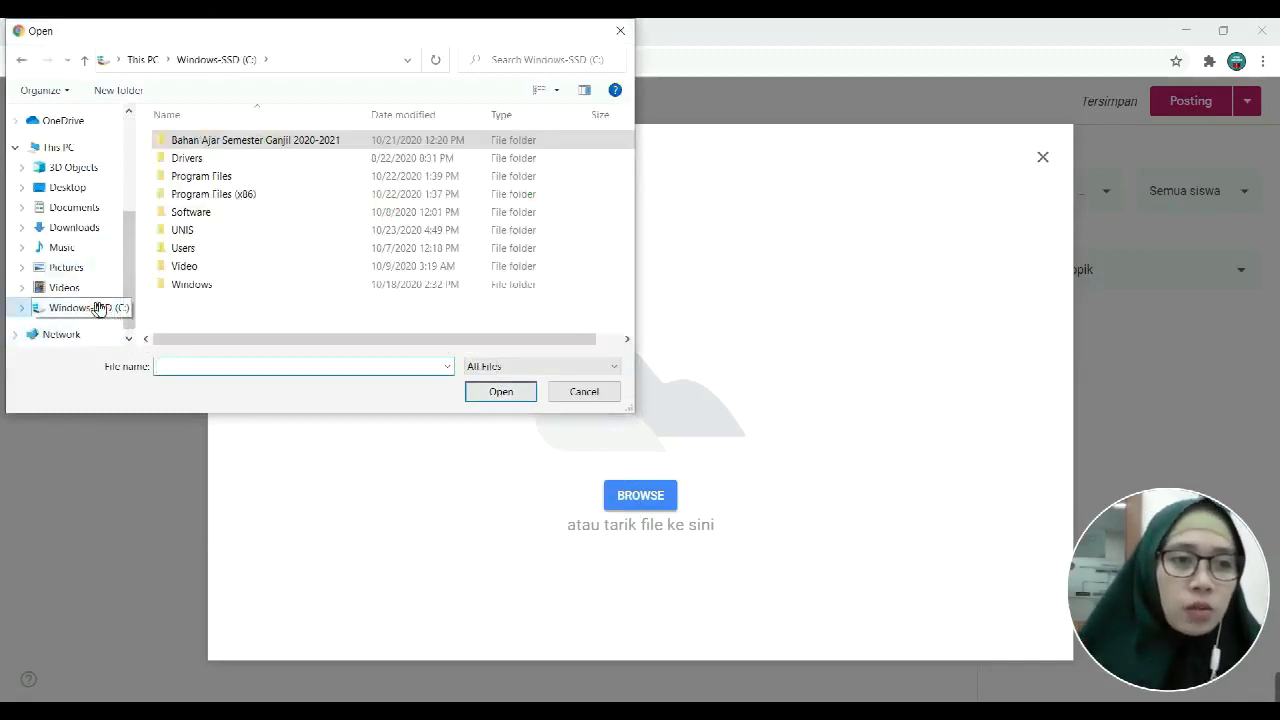
{"action": "double_click", "coordinate": [242, 143]}
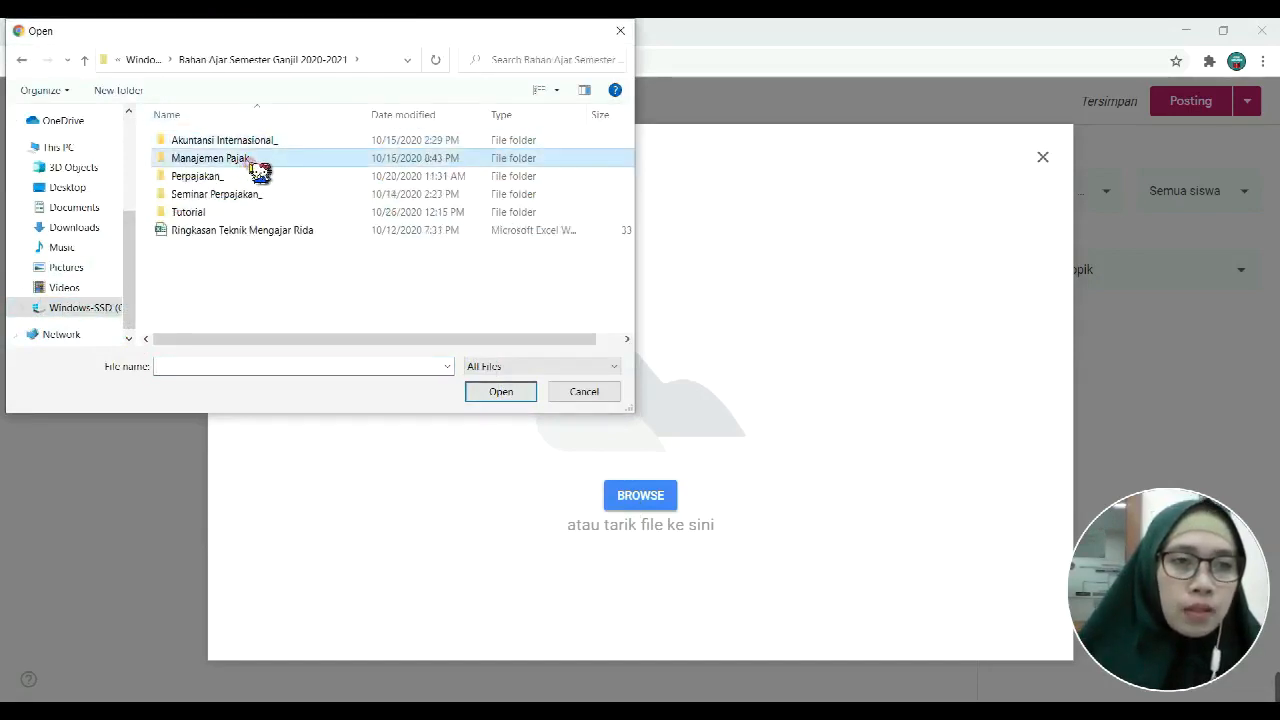
{"action": "double_click", "coordinate": [248, 162]}
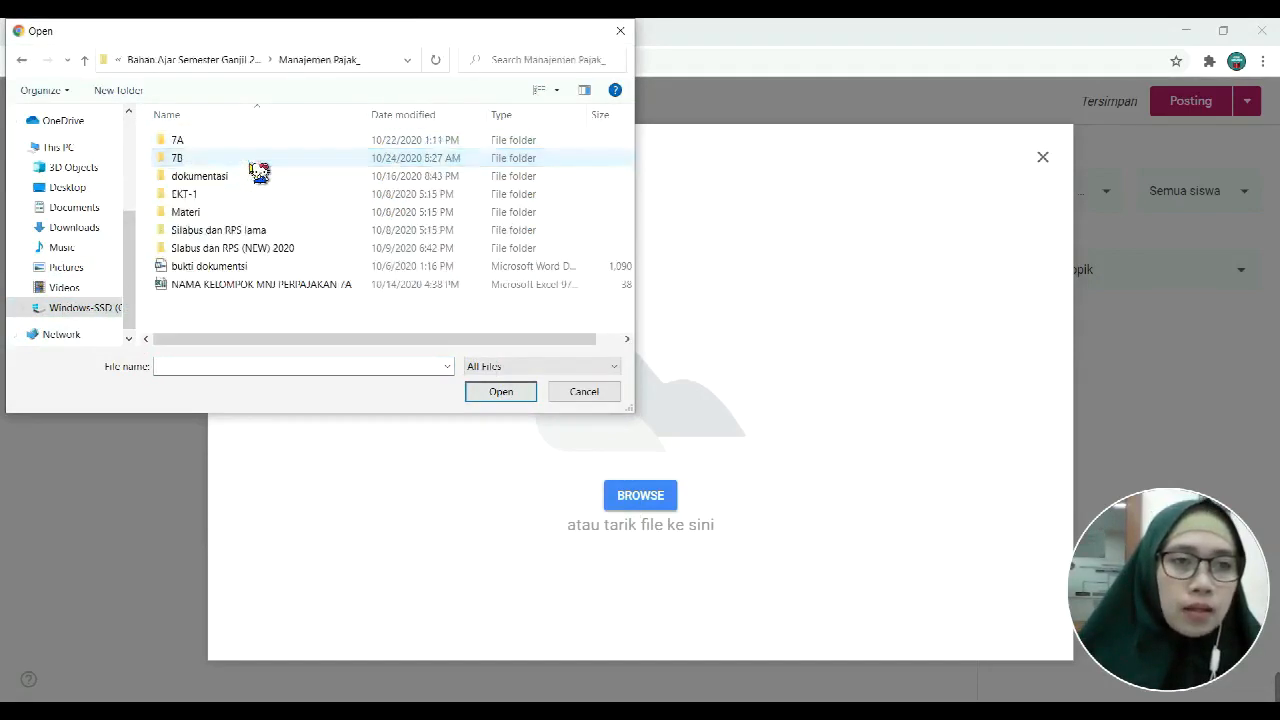
{"action": "double_click", "coordinate": [264, 214]}
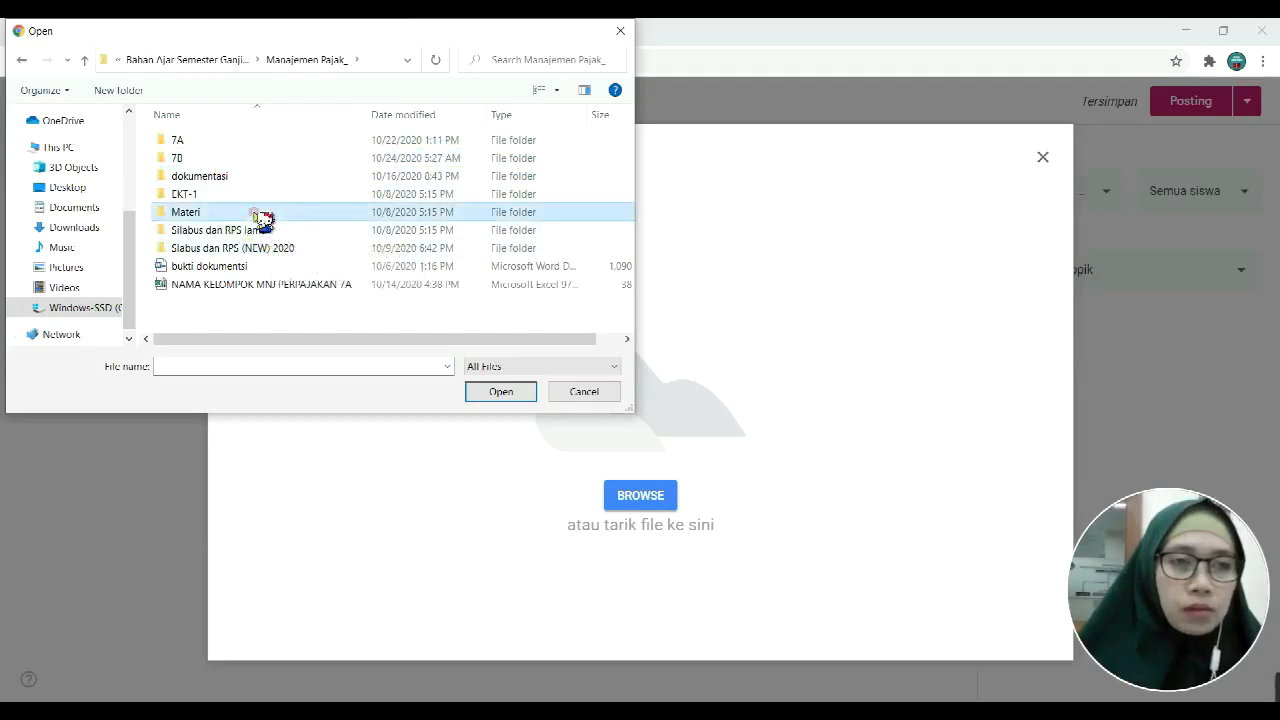
{"action": "double_click", "coordinate": [256, 166]}
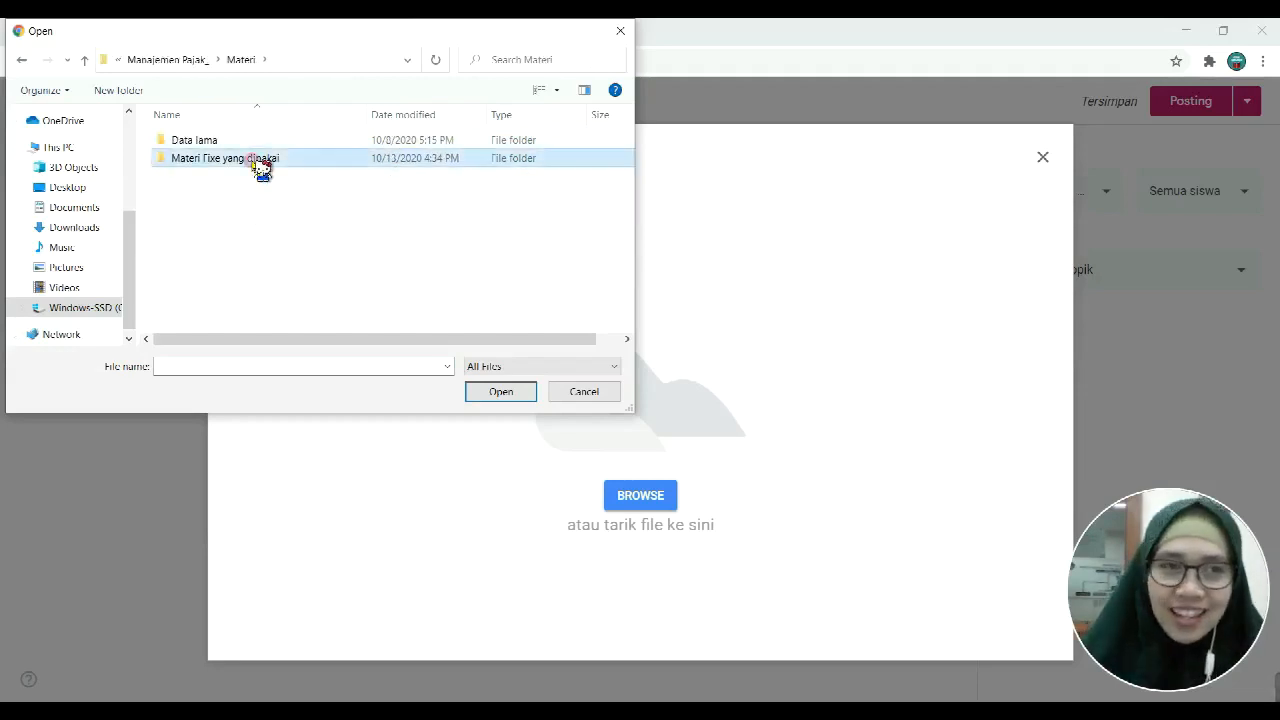
{"action": "double_click", "coordinate": [291, 144]}
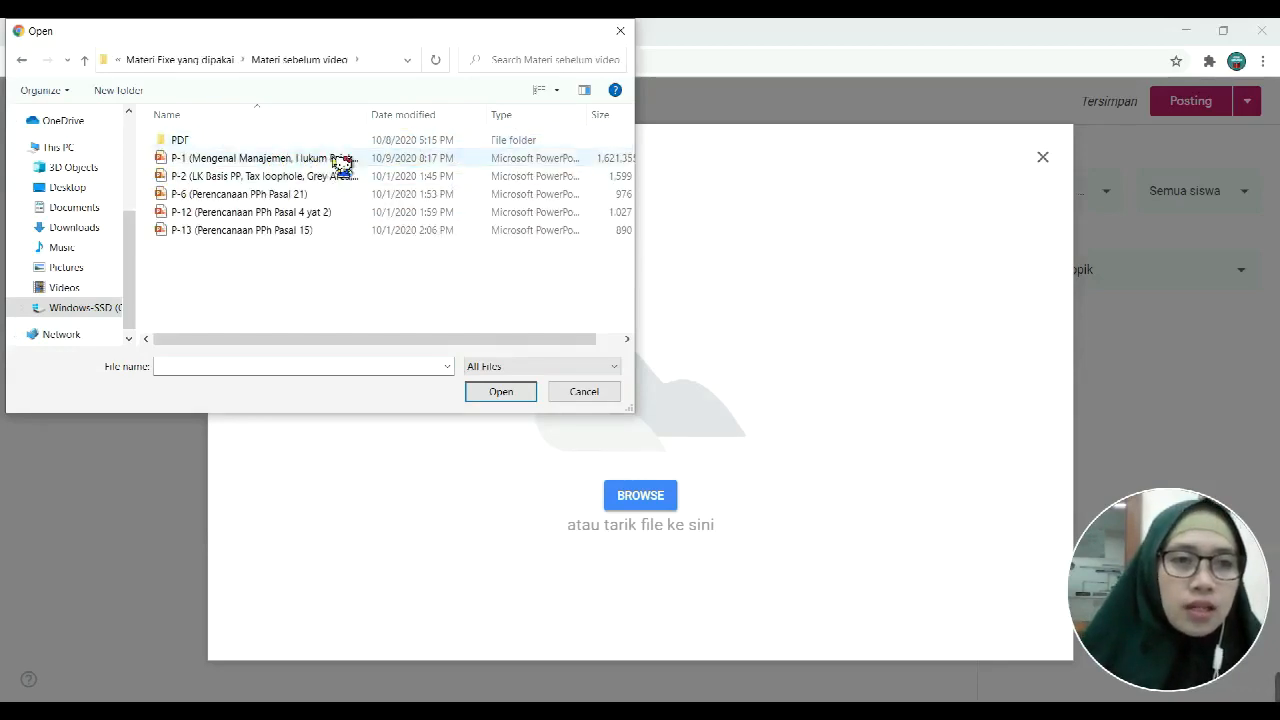
{"action": "left_click", "coordinate": [327, 231]}
{"action": "left_click", "coordinate": [287, 160]}
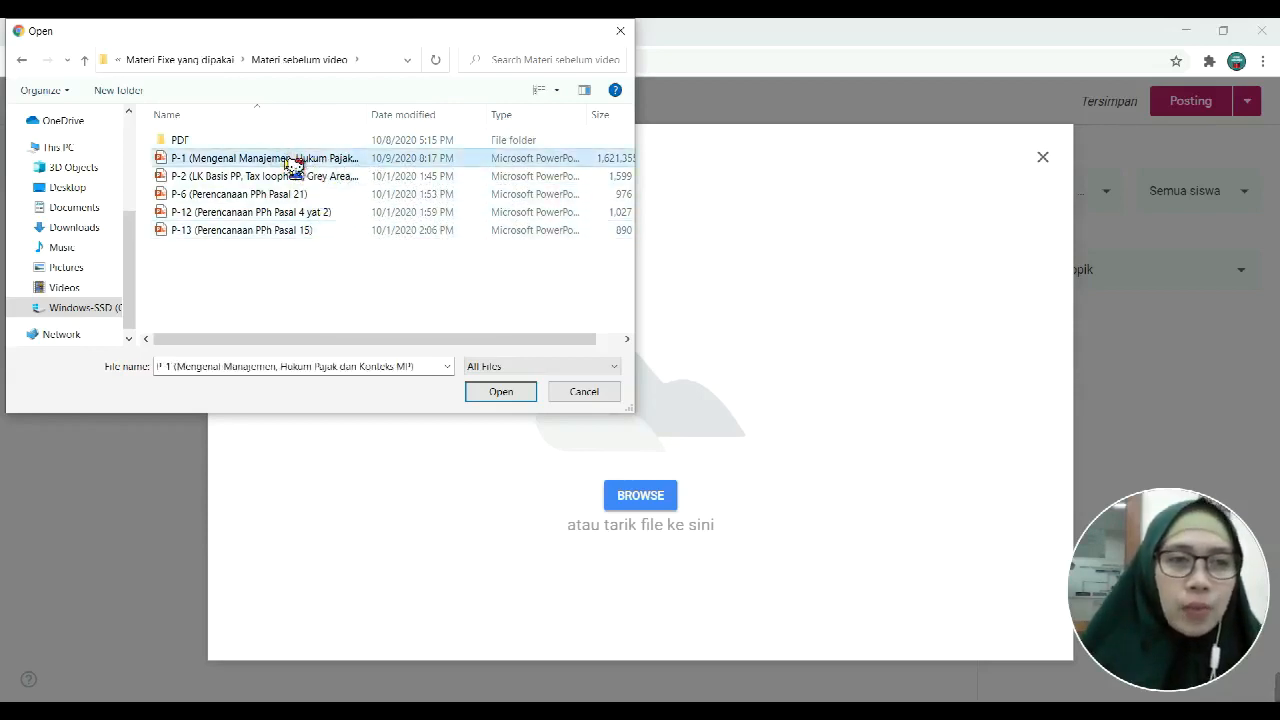
{"action": "left_click", "coordinate": [501, 391]}
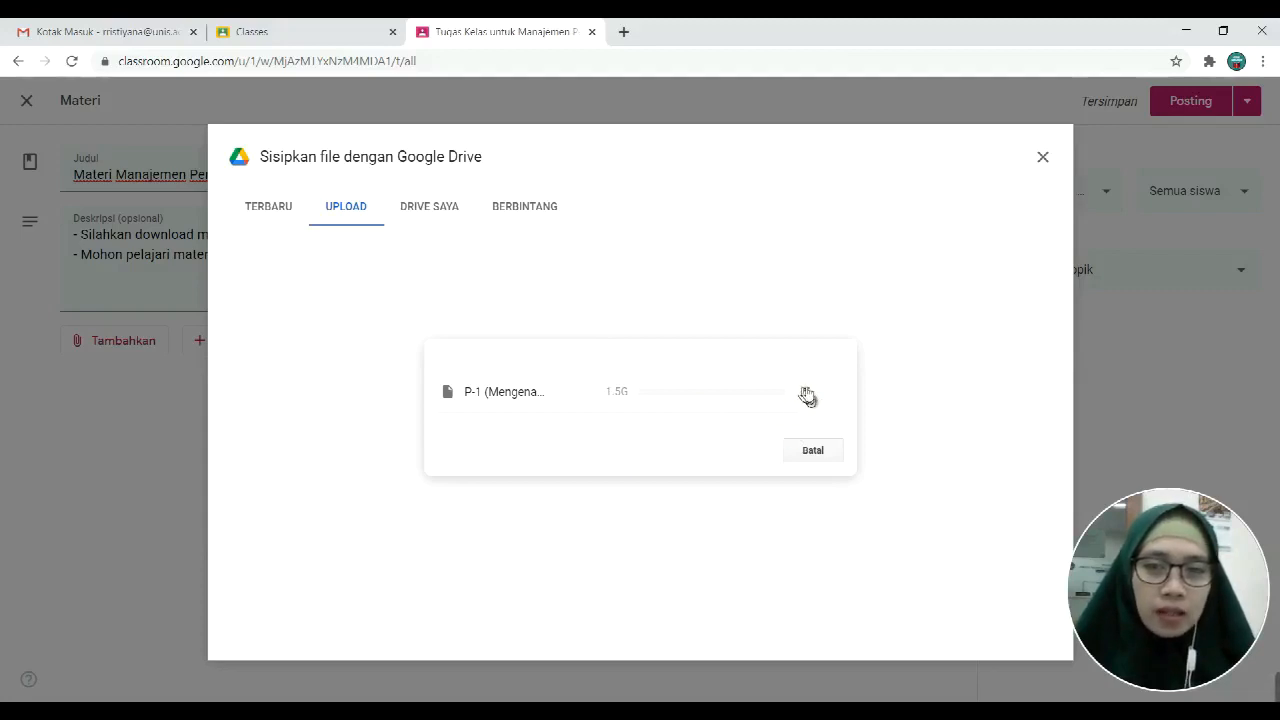
{"action": "left_click", "coordinate": [816, 452]}
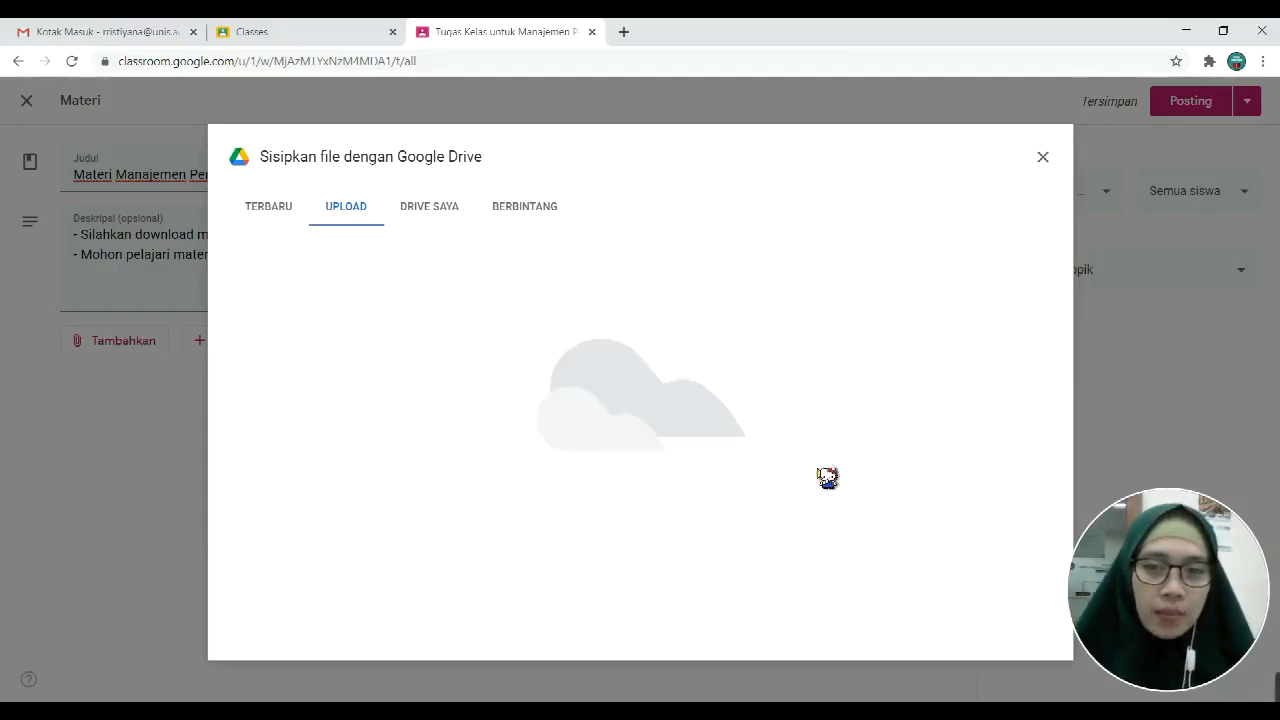
Step: Cancel the P-1 upload, check recent Drive files, and close the Drive attachment window
{"action": "left_click", "coordinate": [338, 217]}
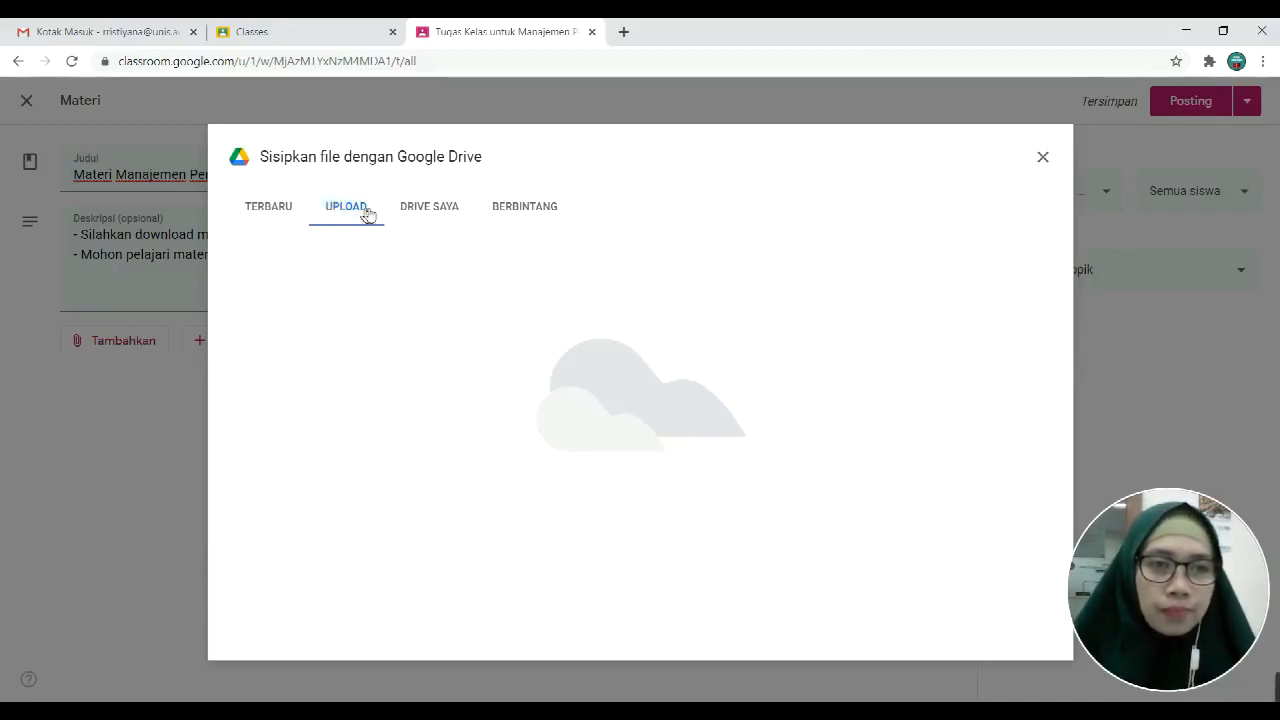
{"action": "left_click", "coordinate": [360, 214]}
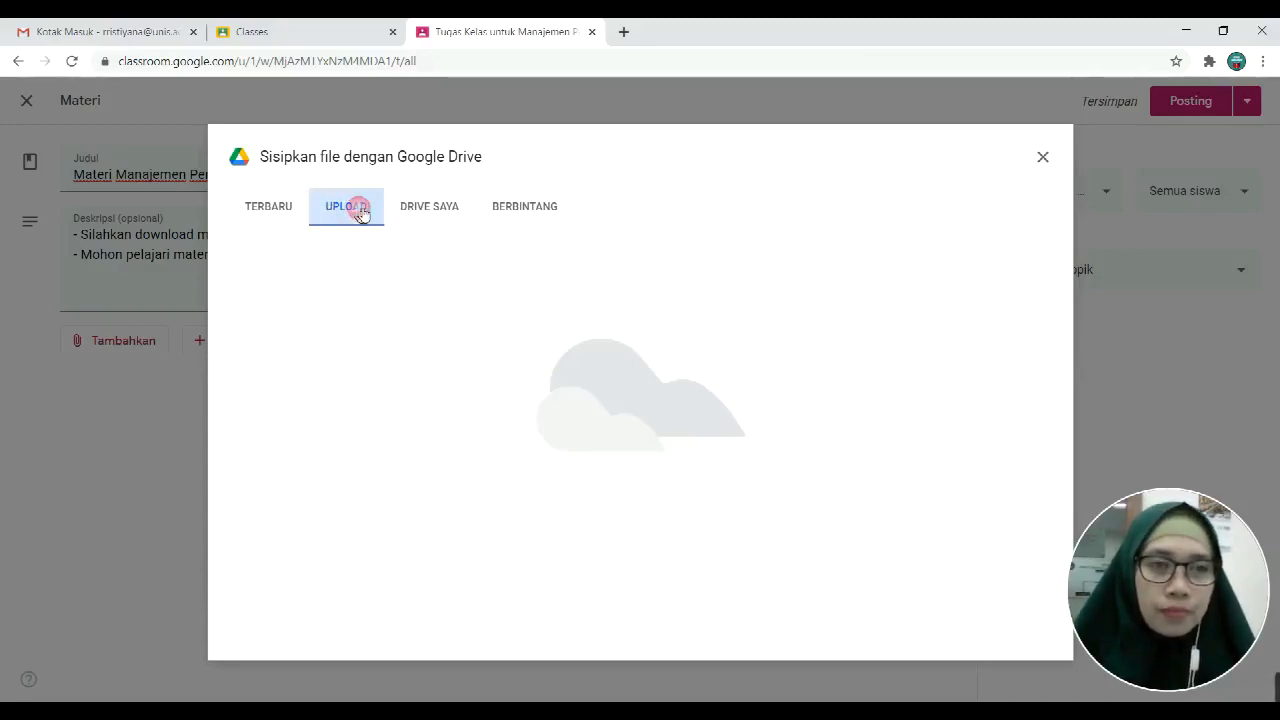
{"action": "left_click", "coordinate": [267, 219]}
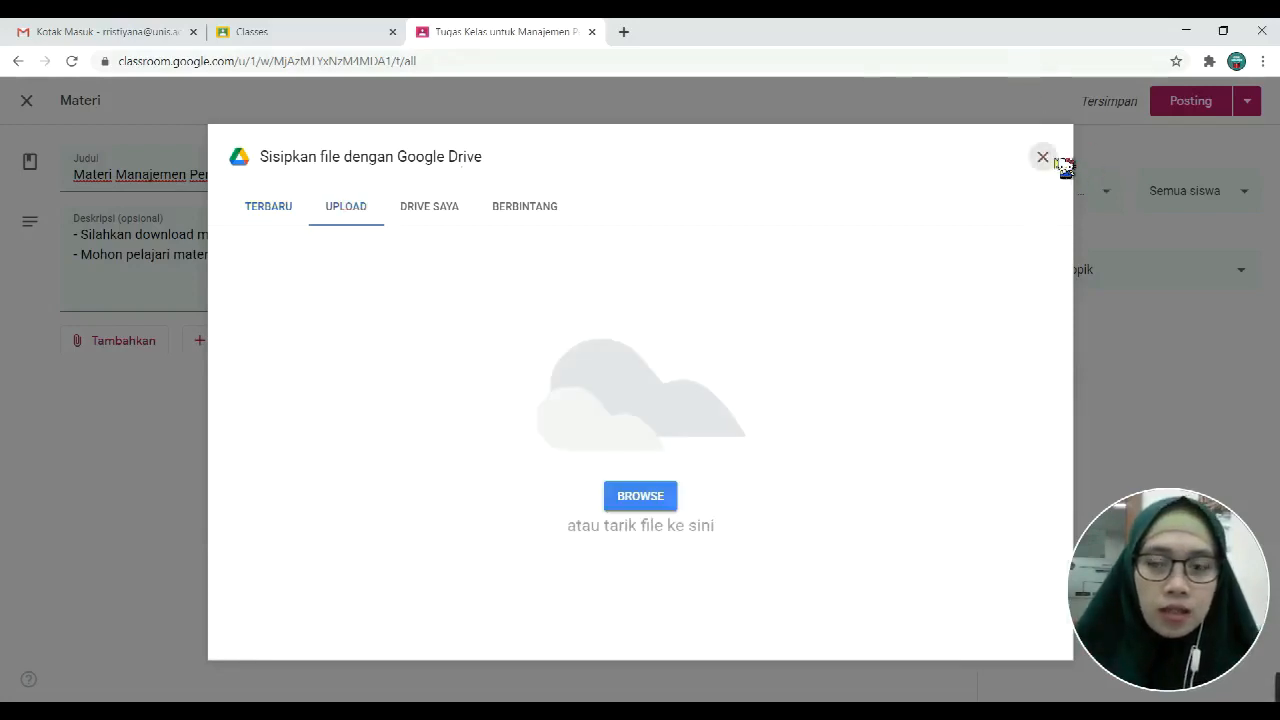
{"action": "left_click", "coordinate": [1045, 163]}
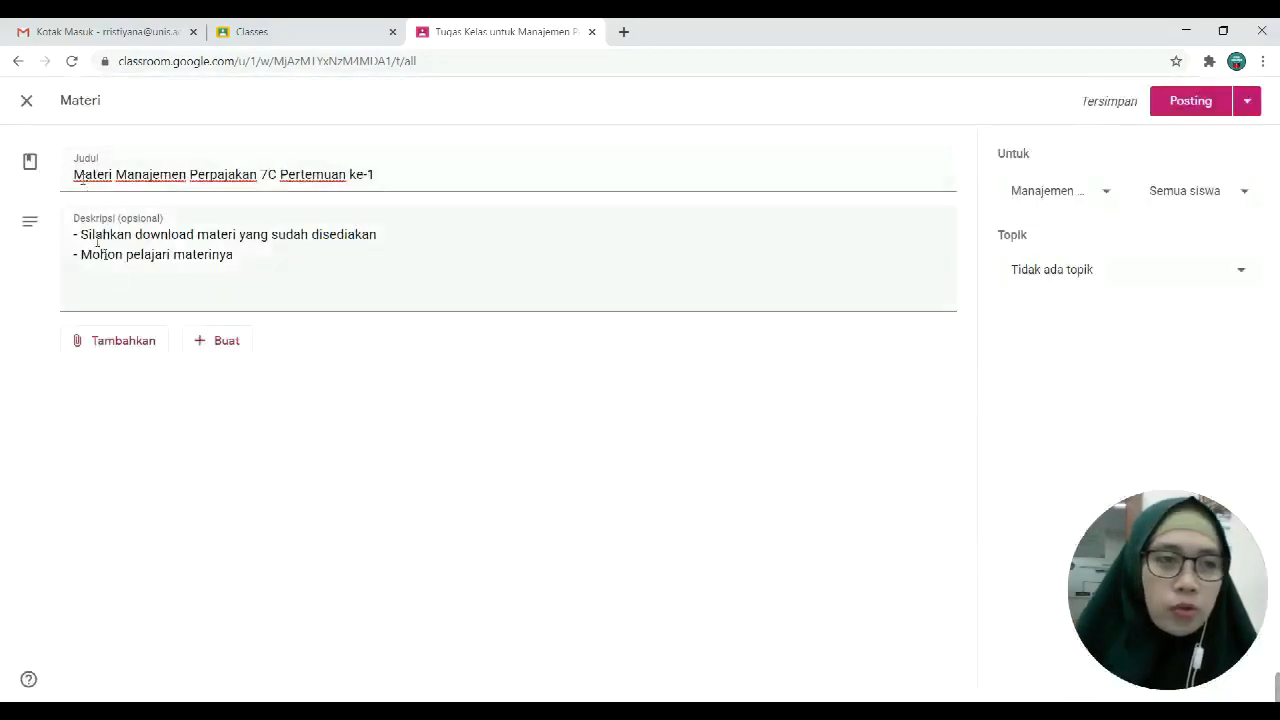
Step: Attach the P-6 (Perencanaan PPh Pasal 21) PDF from the PDF folder
{"action": "left_click", "coordinate": [120, 350]}
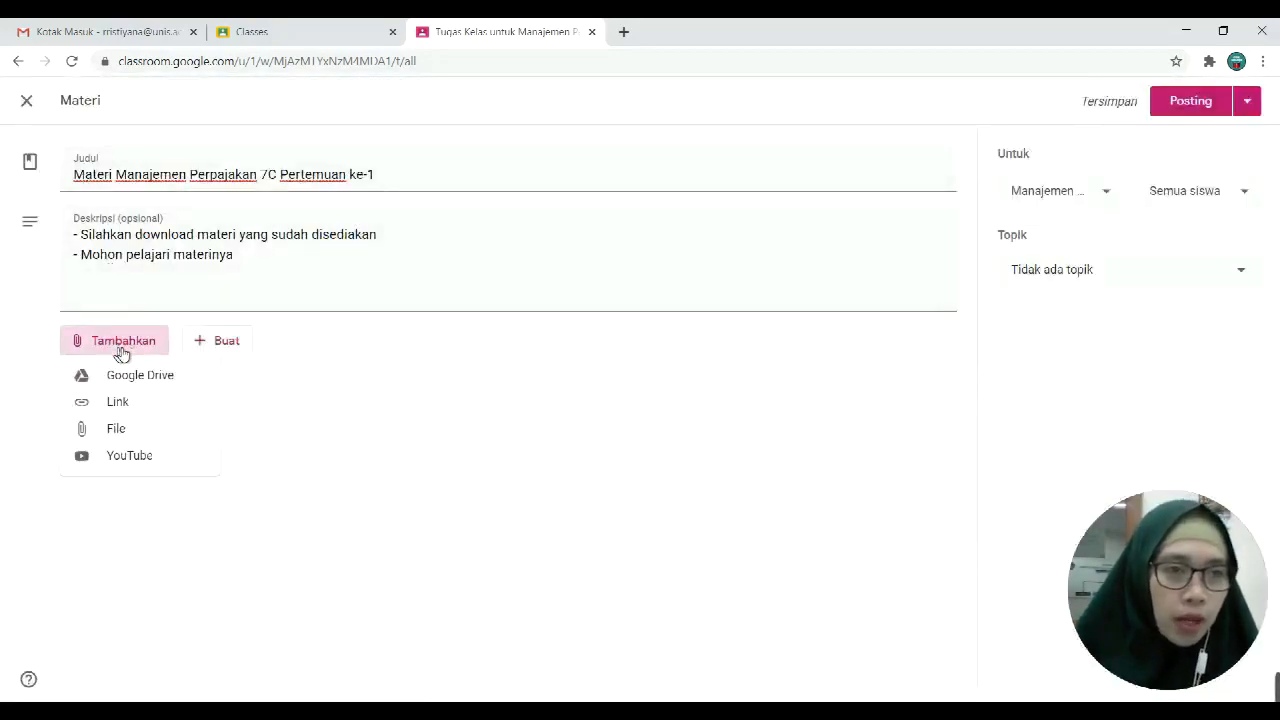
{"action": "left_click", "coordinate": [147, 437]}
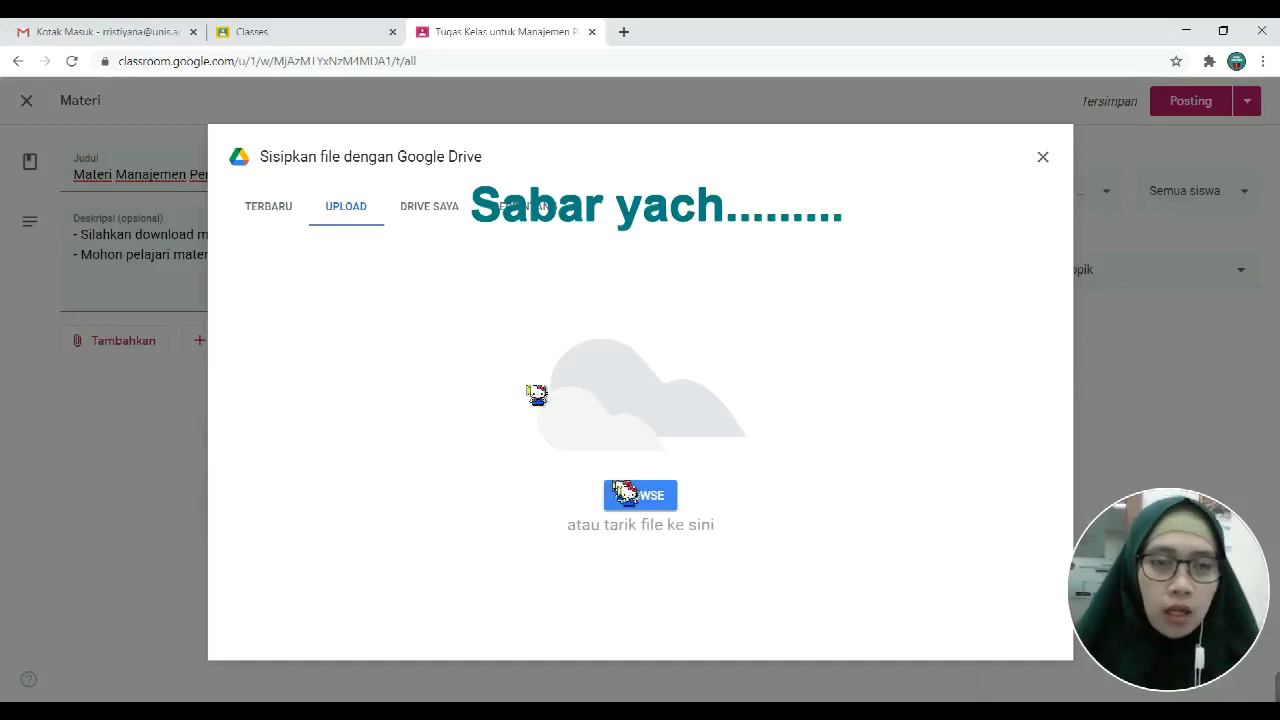
{"action": "left_click", "coordinate": [634, 505]}
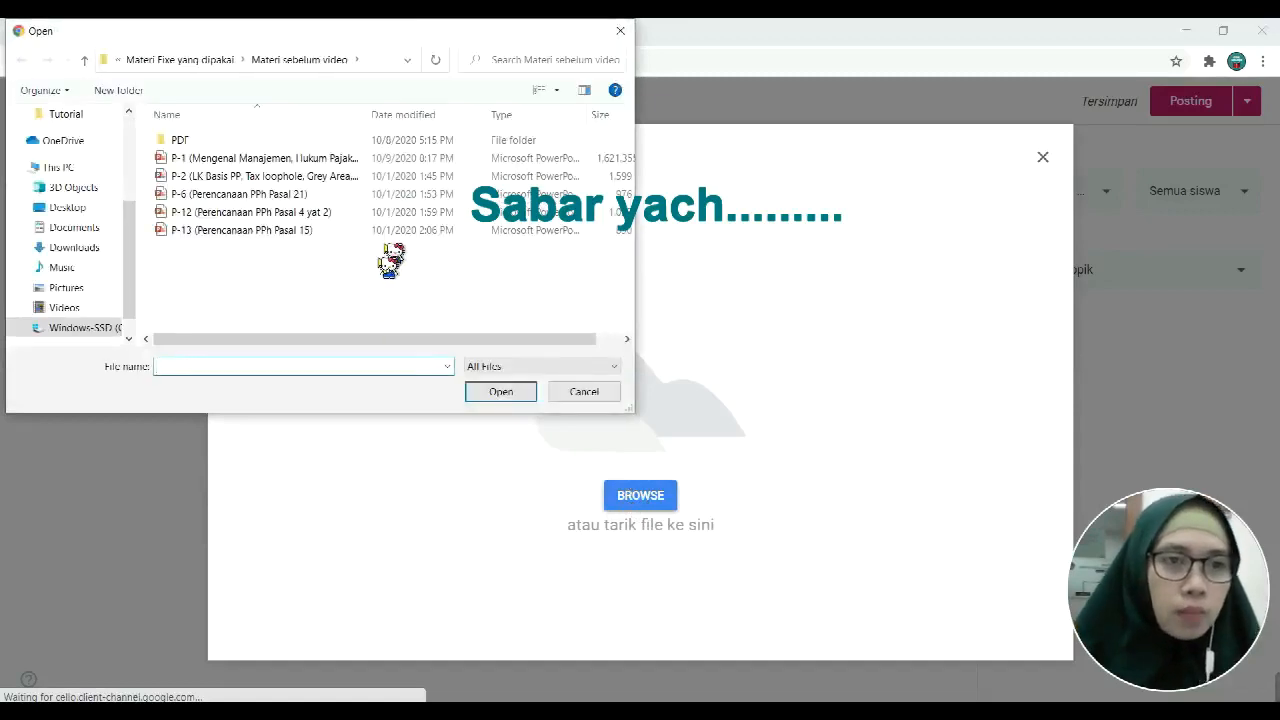
{"action": "left_click", "coordinate": [249, 143]}
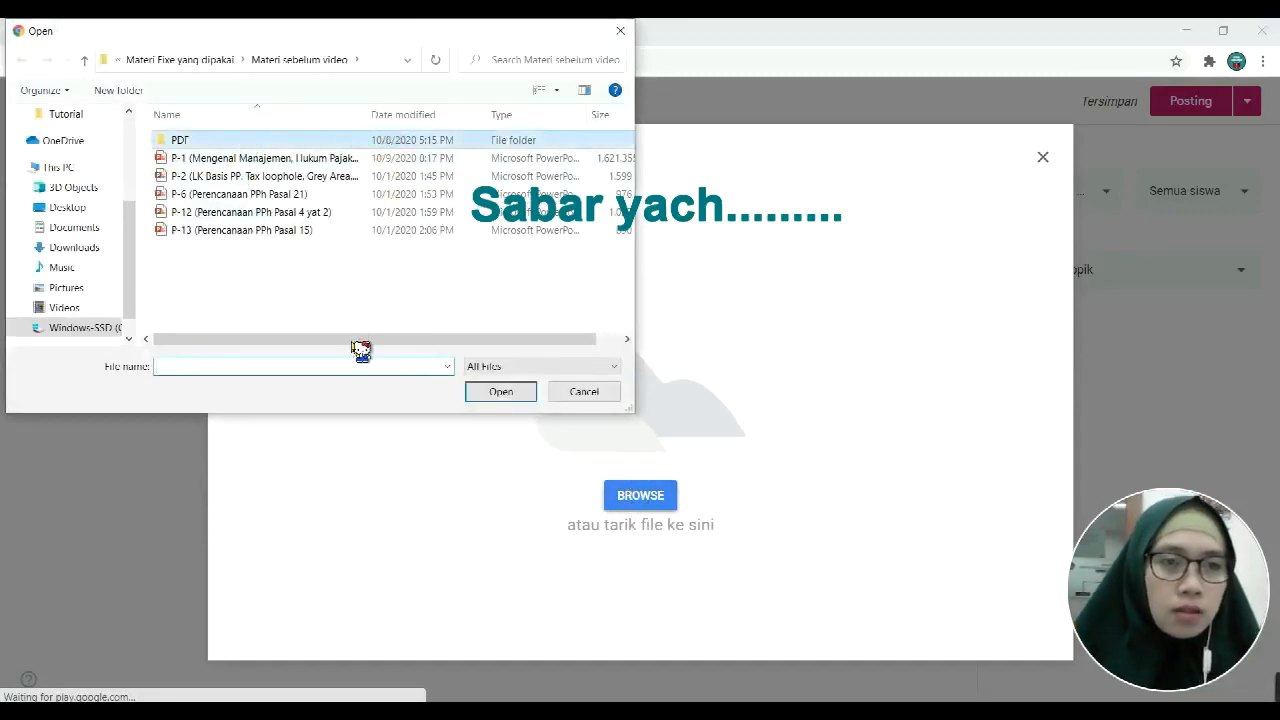
{"action": "key", "text": "Return"}
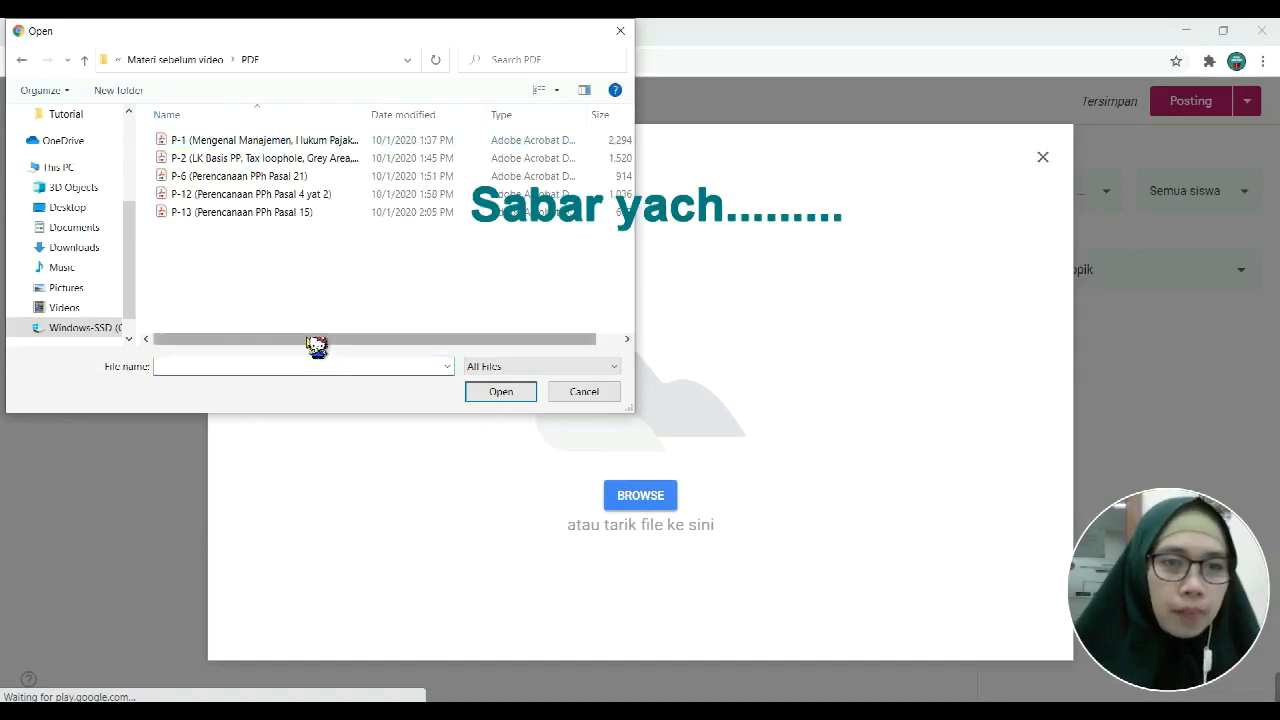
{"action": "left_click_drag", "start_coordinate": [314, 343], "coordinate": [414, 343]}
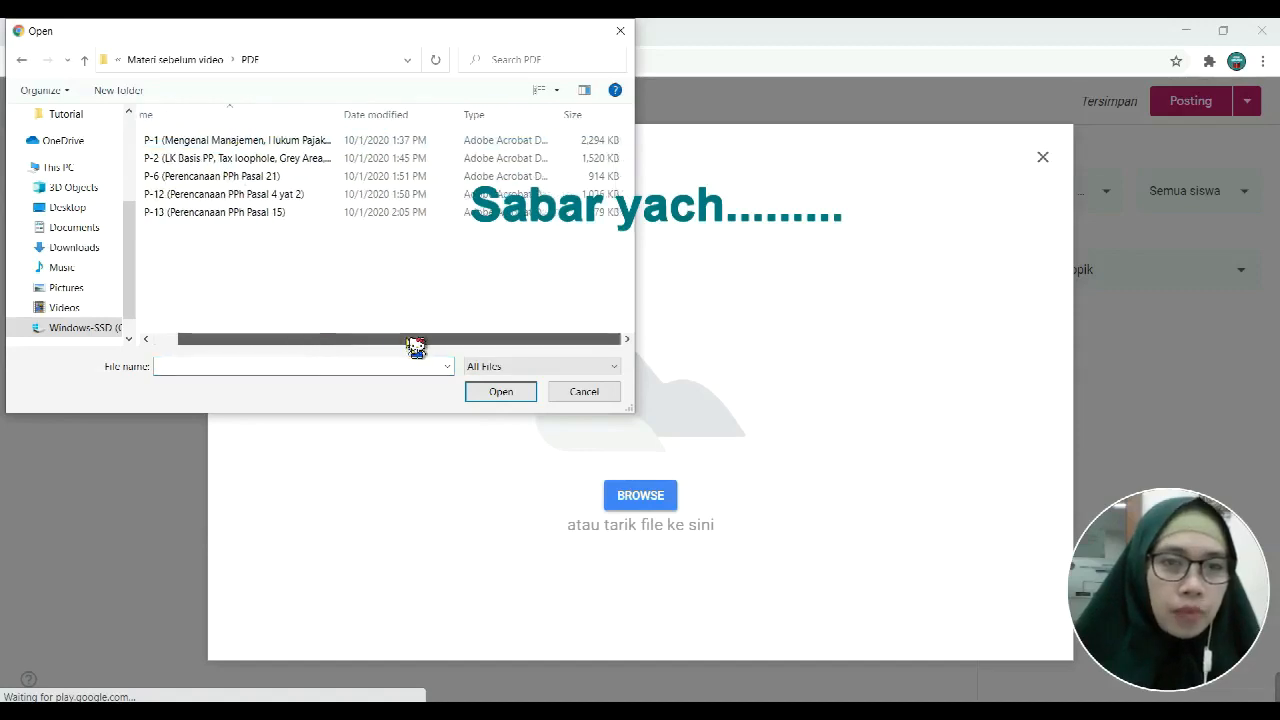
{"action": "left_click", "coordinate": [238, 176]}
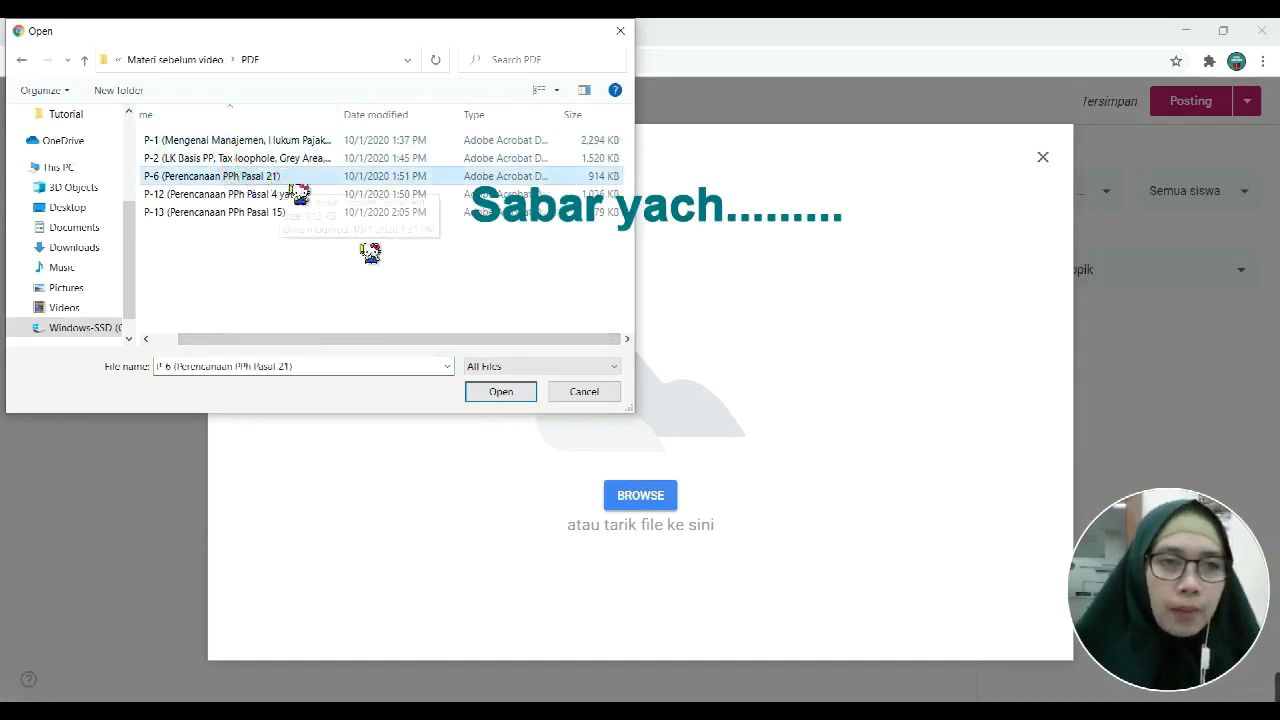
{"action": "left_click", "coordinate": [498, 398]}
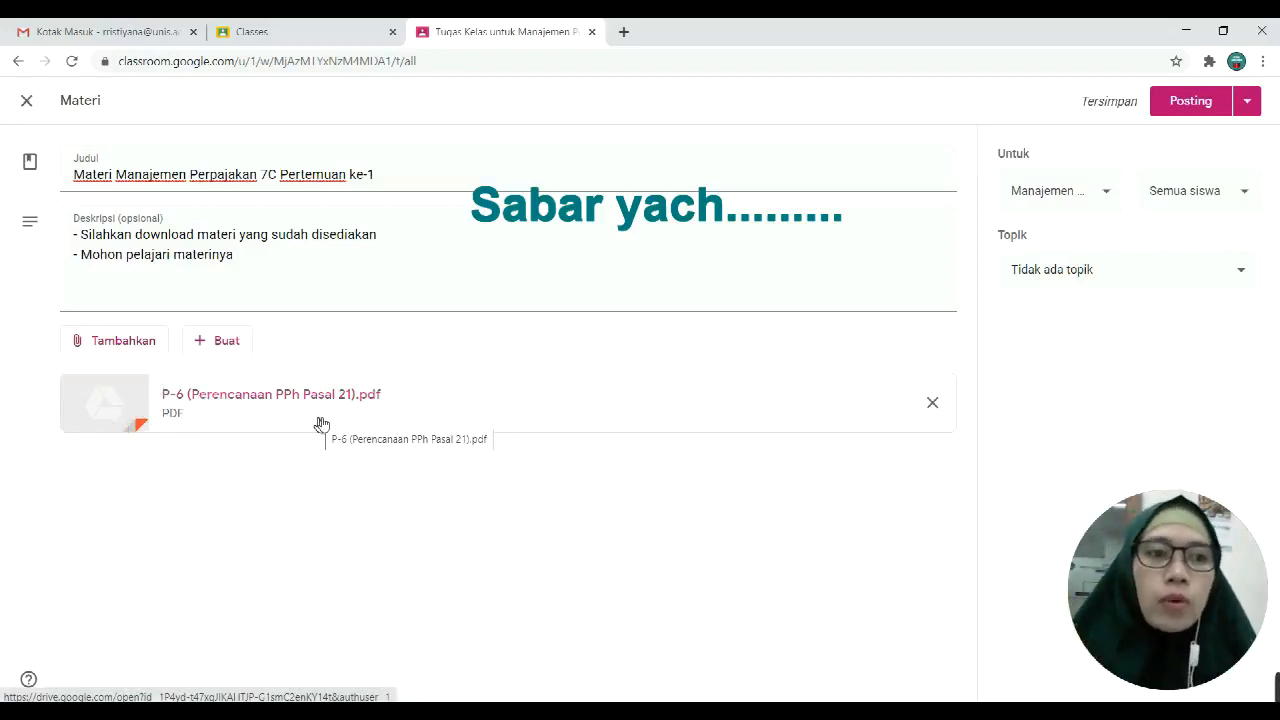
{"action": "left_click", "coordinate": [241, 344]}
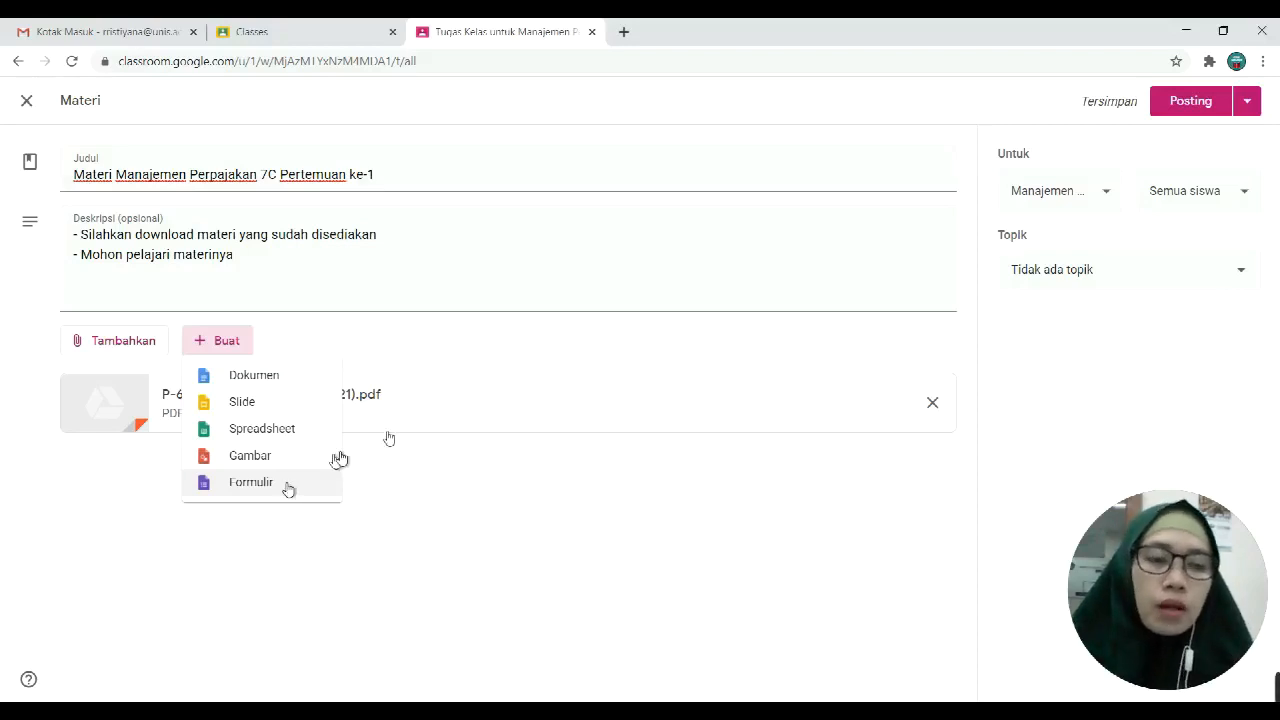
Step: Confirm the post is for Semua siswa and bring up the Topik choices
{"action": "left_click", "coordinate": [443, 349]}
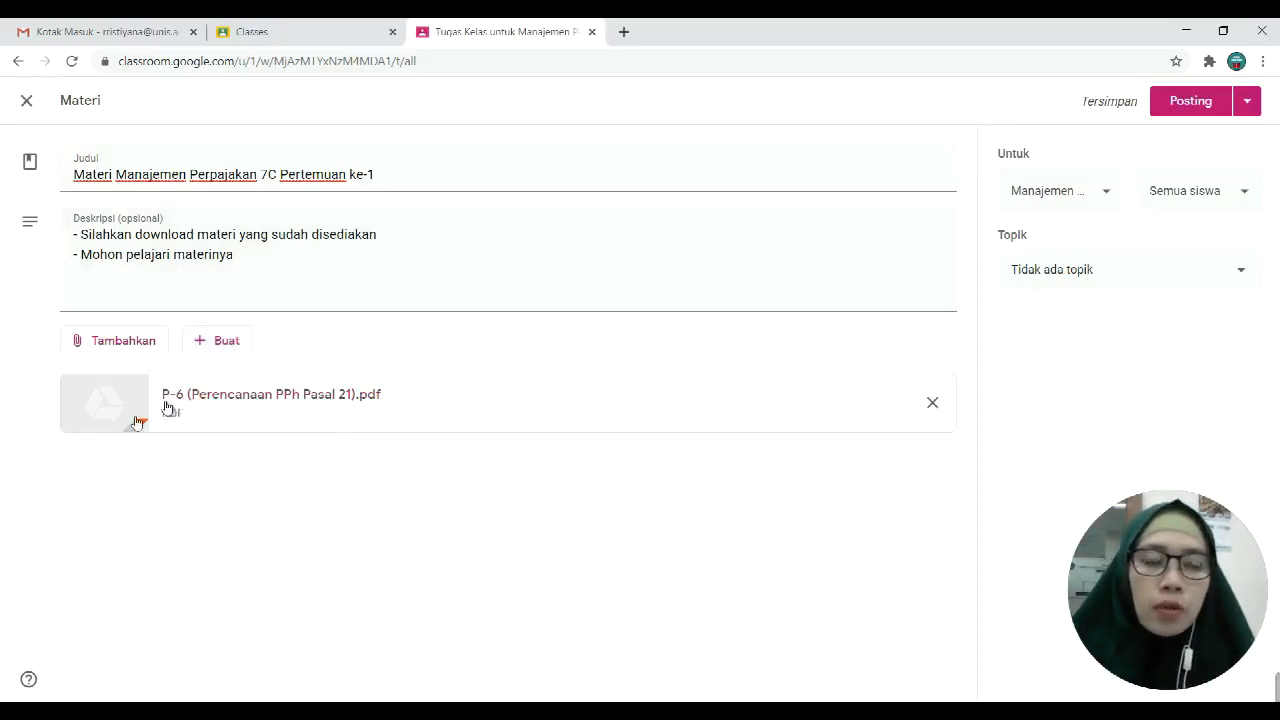
{"action": "left_click", "coordinate": [1245, 206]}
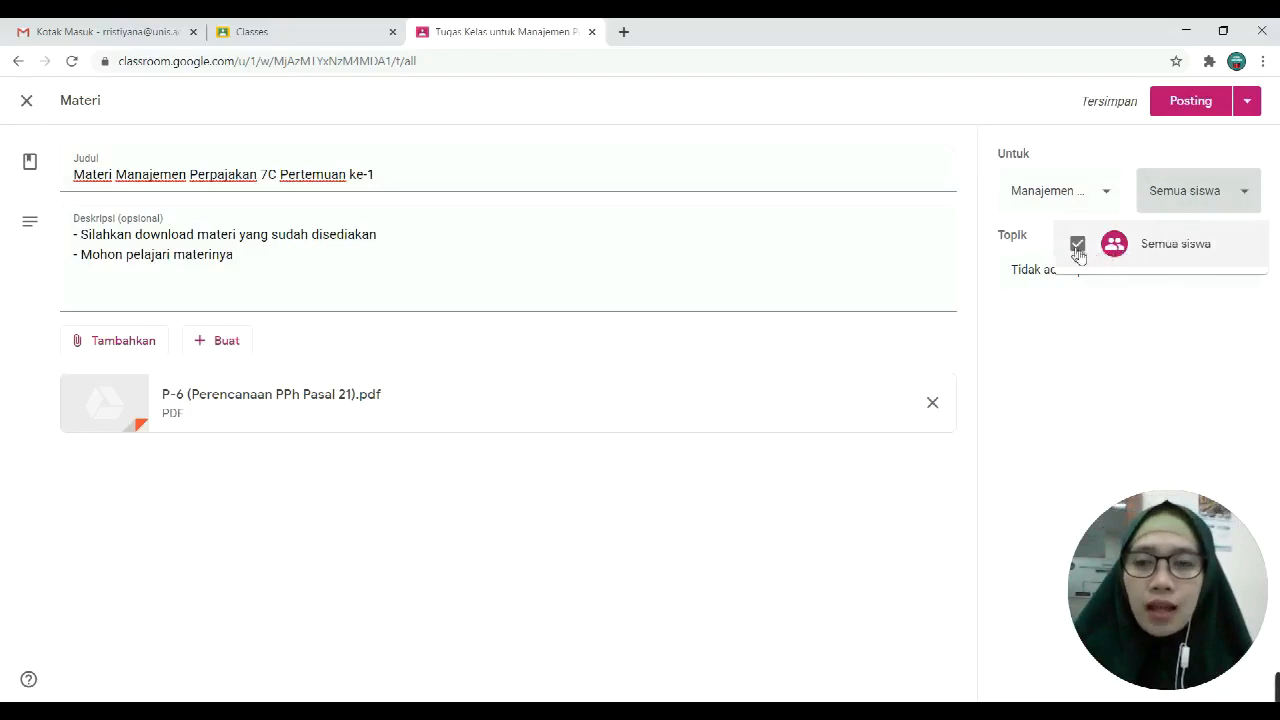
{"action": "left_click", "coordinate": [1248, 335]}
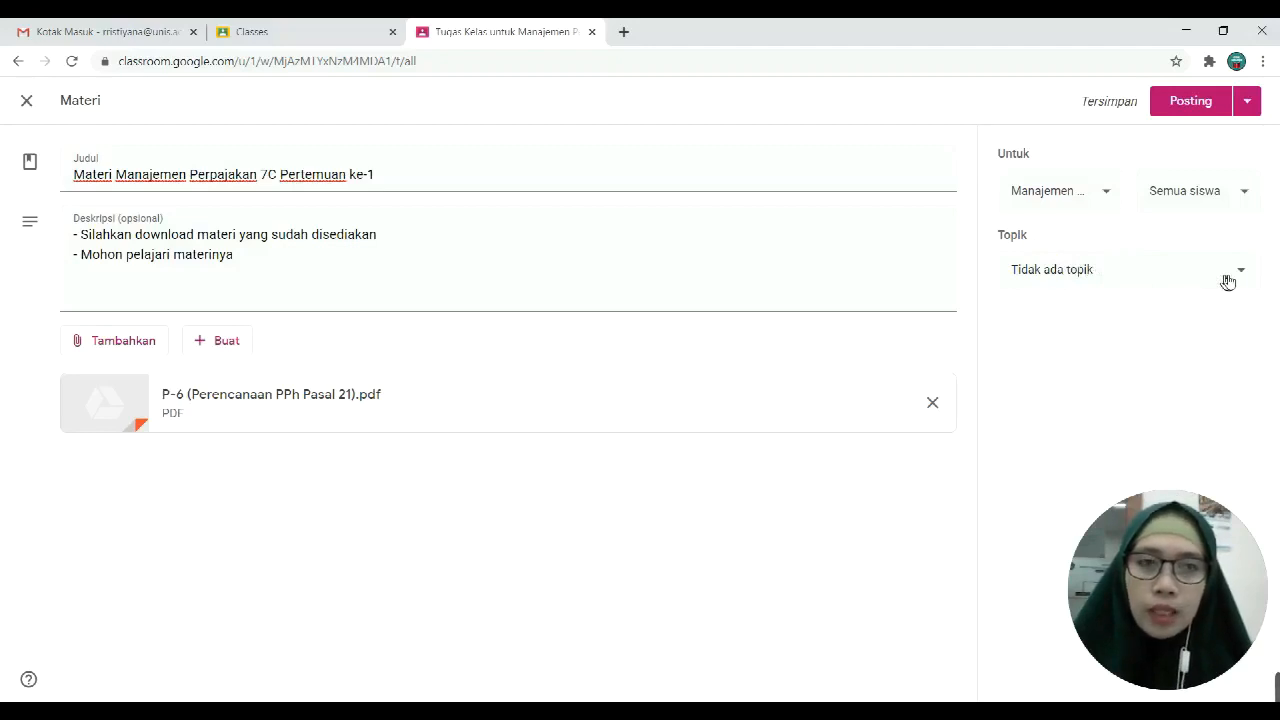
{"action": "left_click", "coordinate": [1228, 282]}
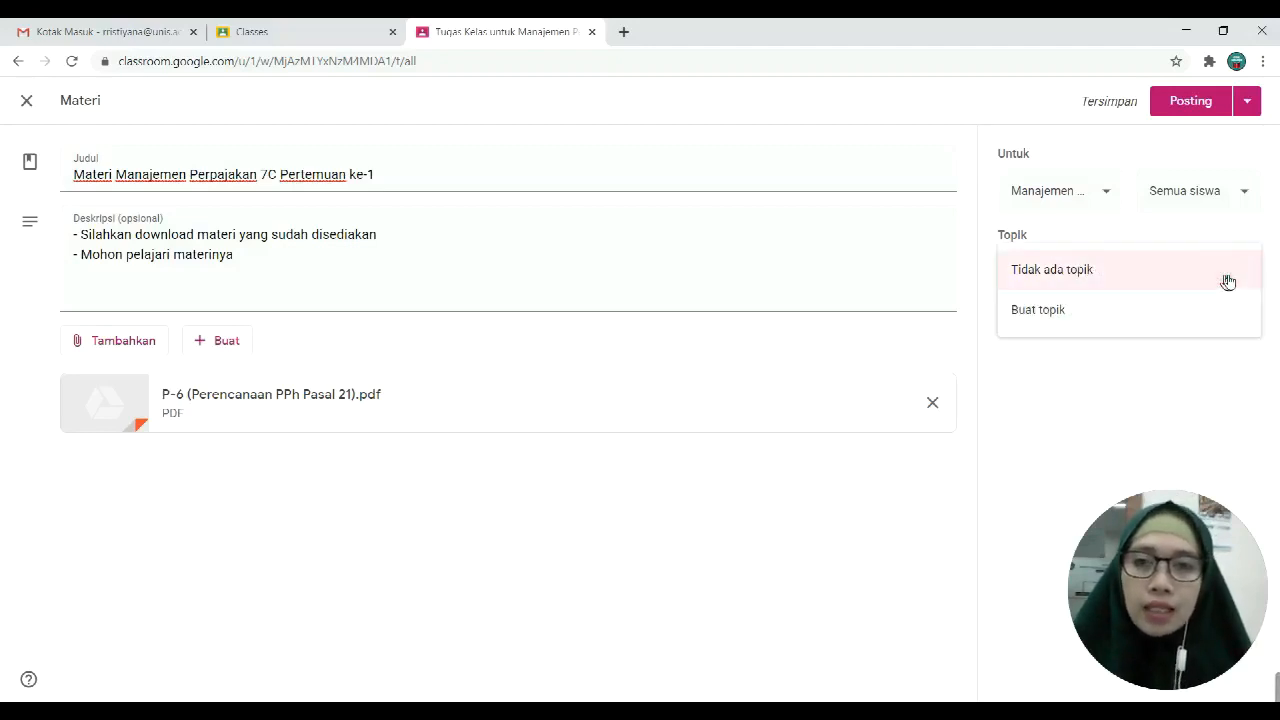
Step: Create a topic 'Materi Manajemen Perpajakan 7C Pertemuan ke-1' by pasting the copied material title
{"action": "left_click", "coordinate": [1117, 318]}
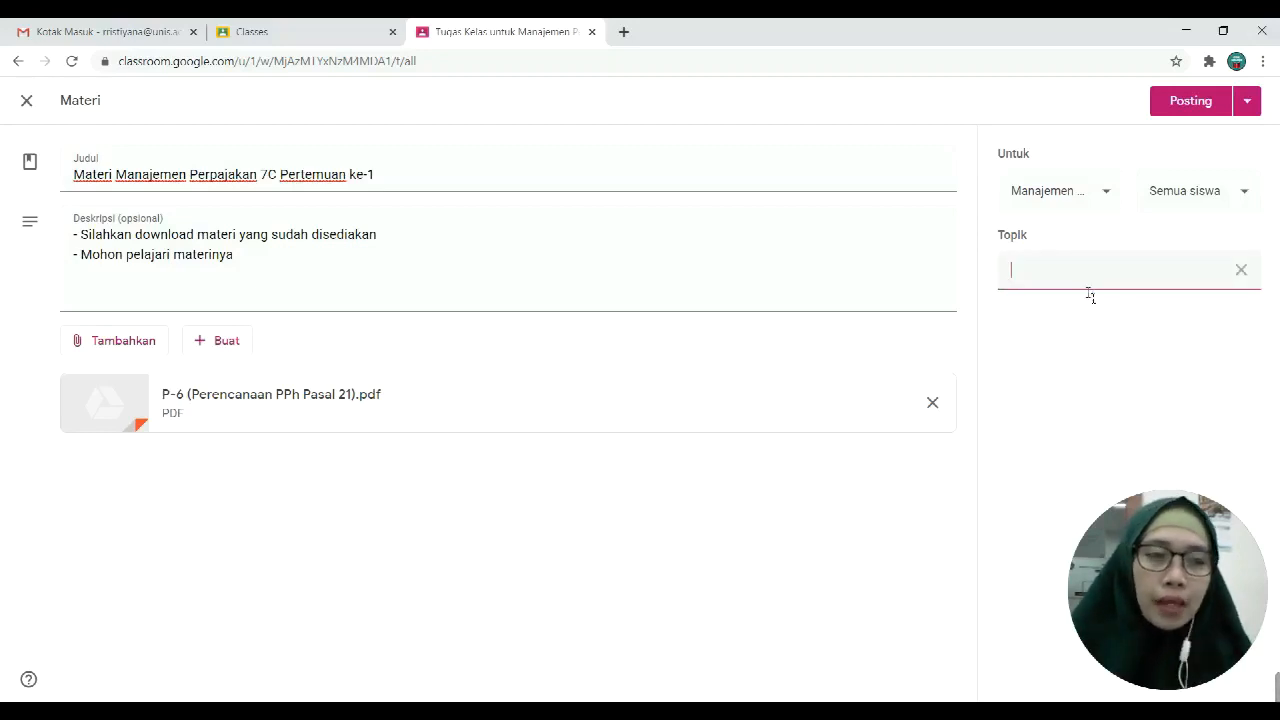
{"action": "left_click_drag", "start_coordinate": [381, 180], "coordinate": [55, 182]}
{"action": "key", "text": "ctrl+c"}
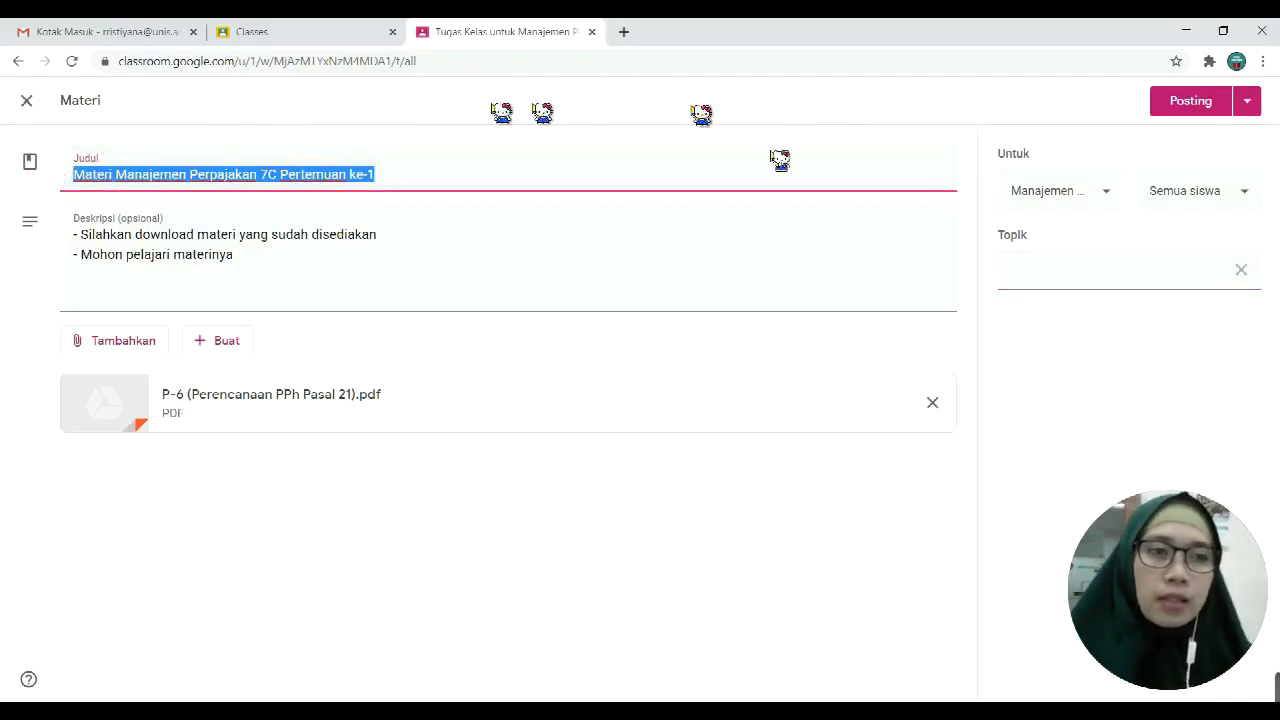
{"action": "left_click", "coordinate": [1034, 281]}
{"action": "key", "text": "ctrl+v"}
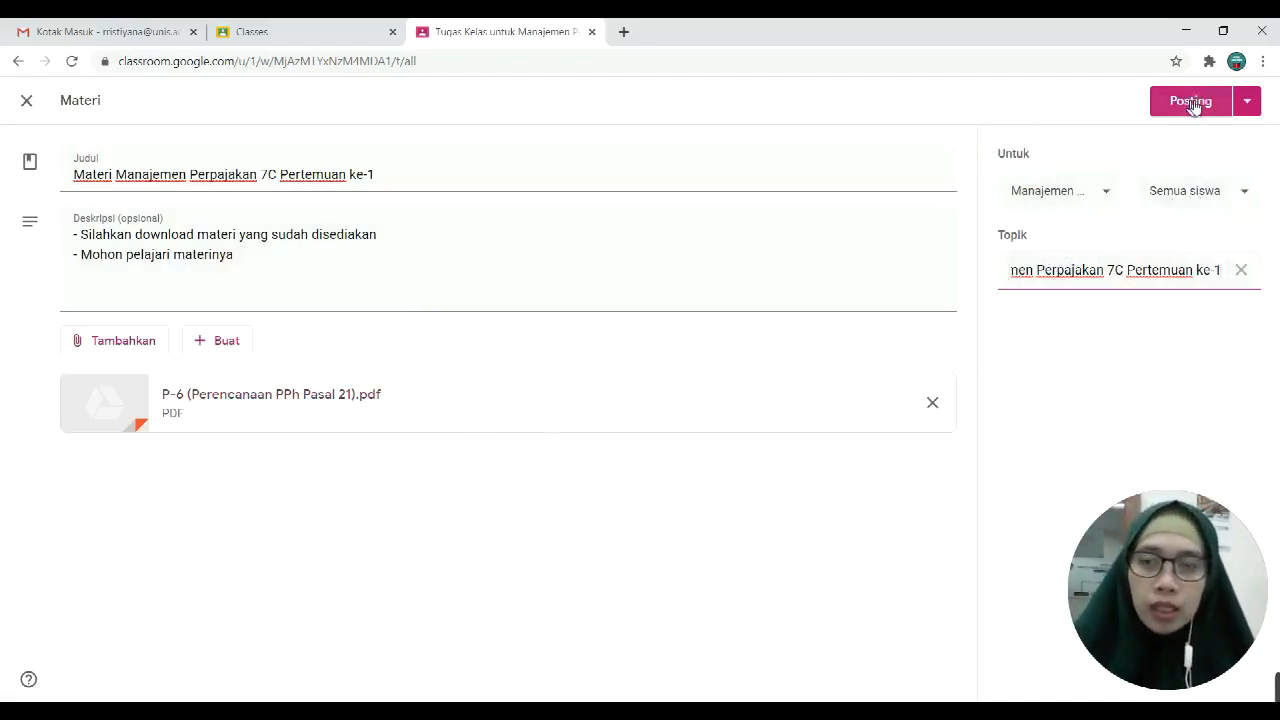
{"action": "left_click", "coordinate": [1247, 105]}
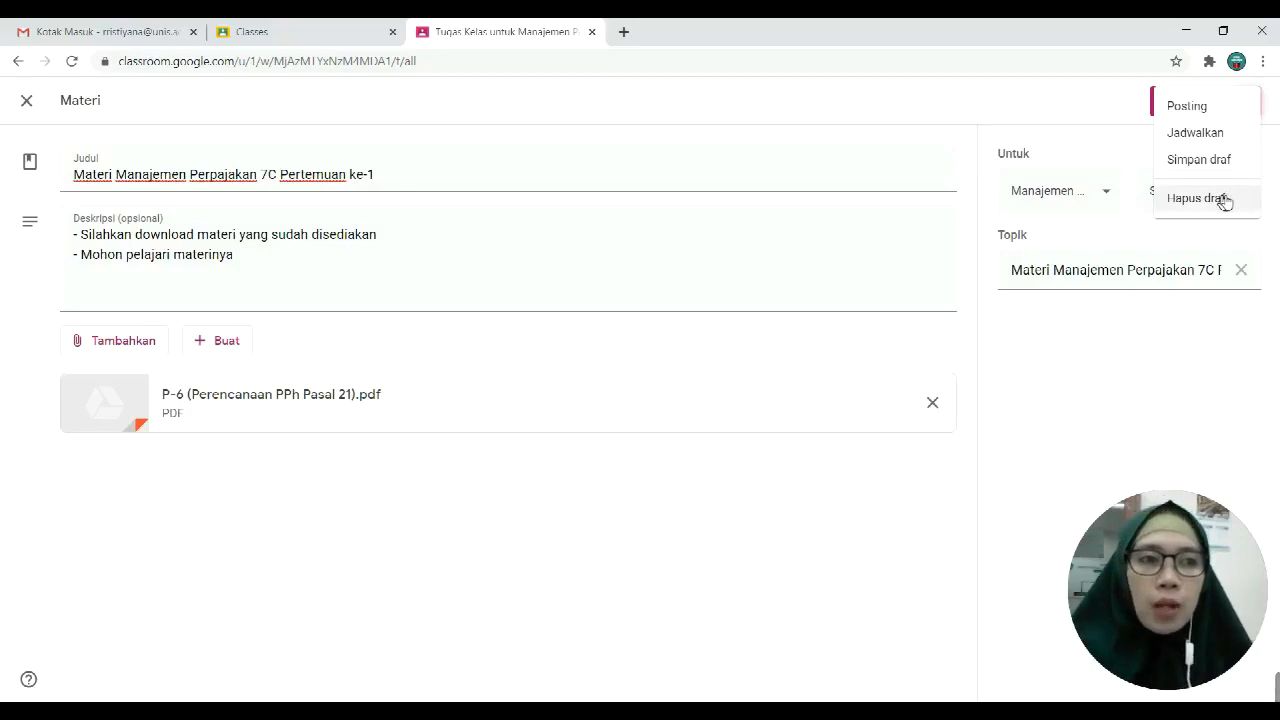
Step: Post the material and expand it under its new topic on the classwork page
{"action": "left_click", "coordinate": [1166, 360]}
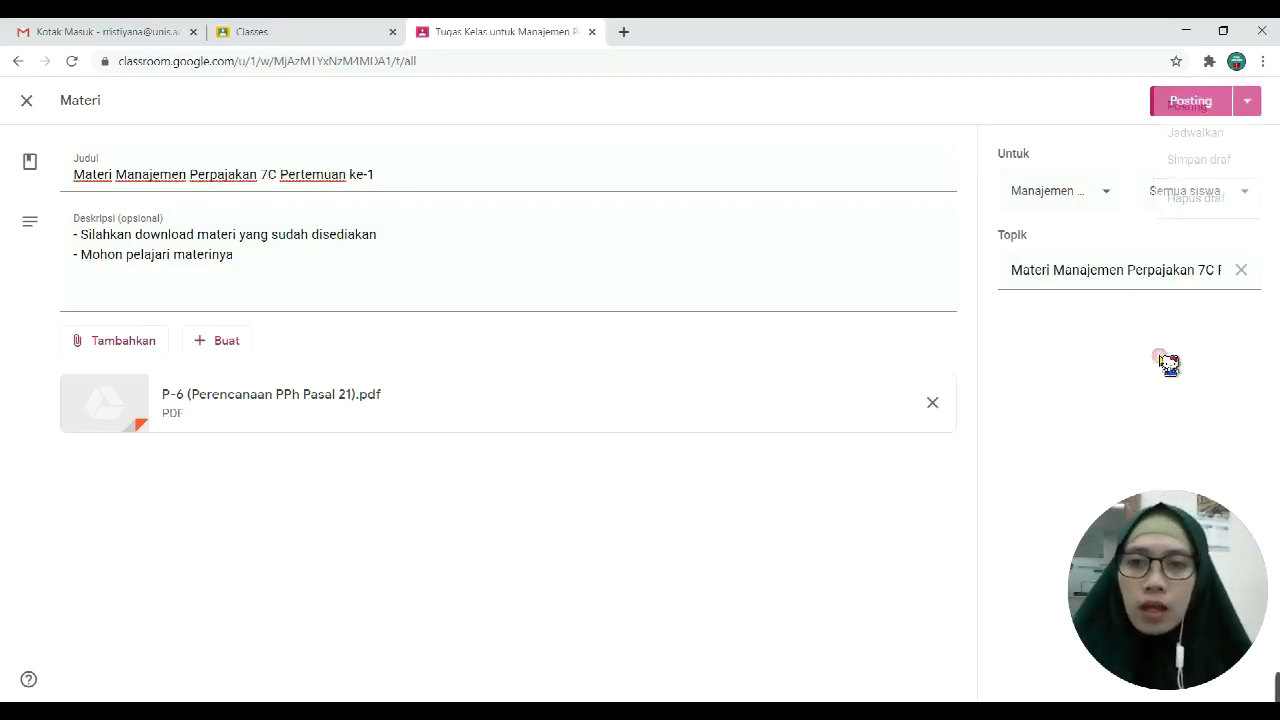
{"action": "left_click", "coordinate": [1192, 106]}
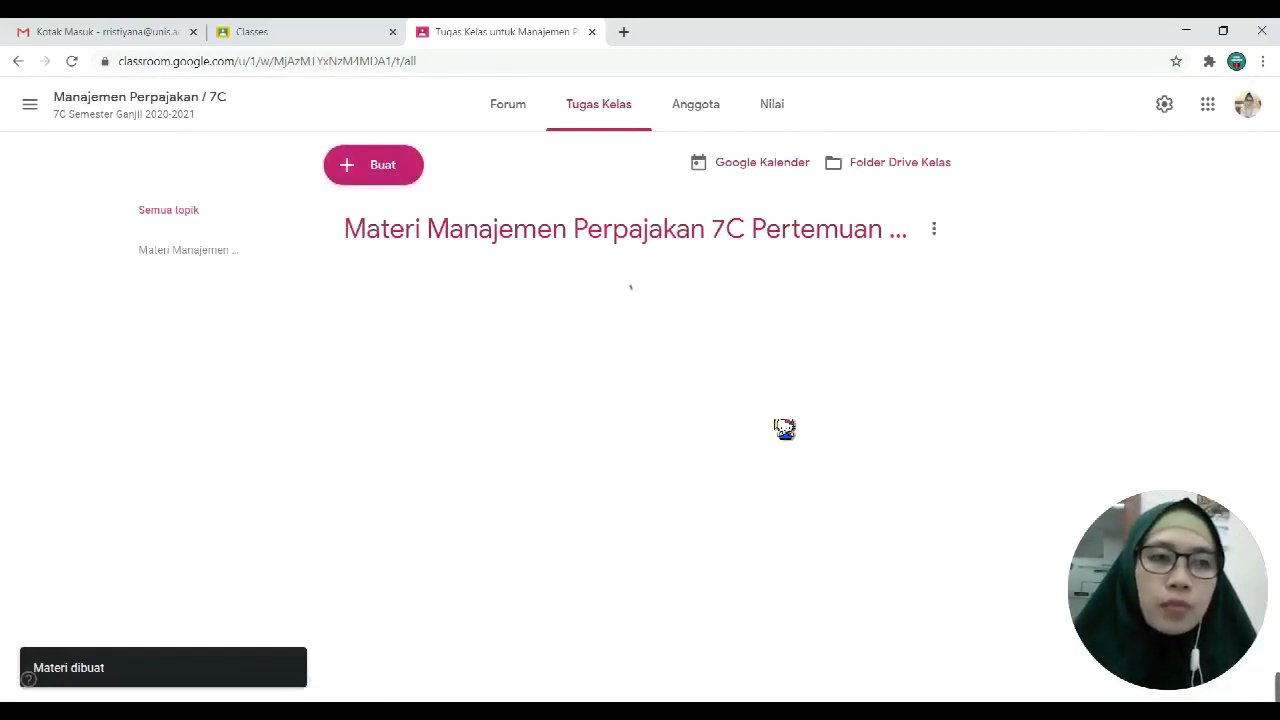
{"action": "left_click", "coordinate": [592, 243]}
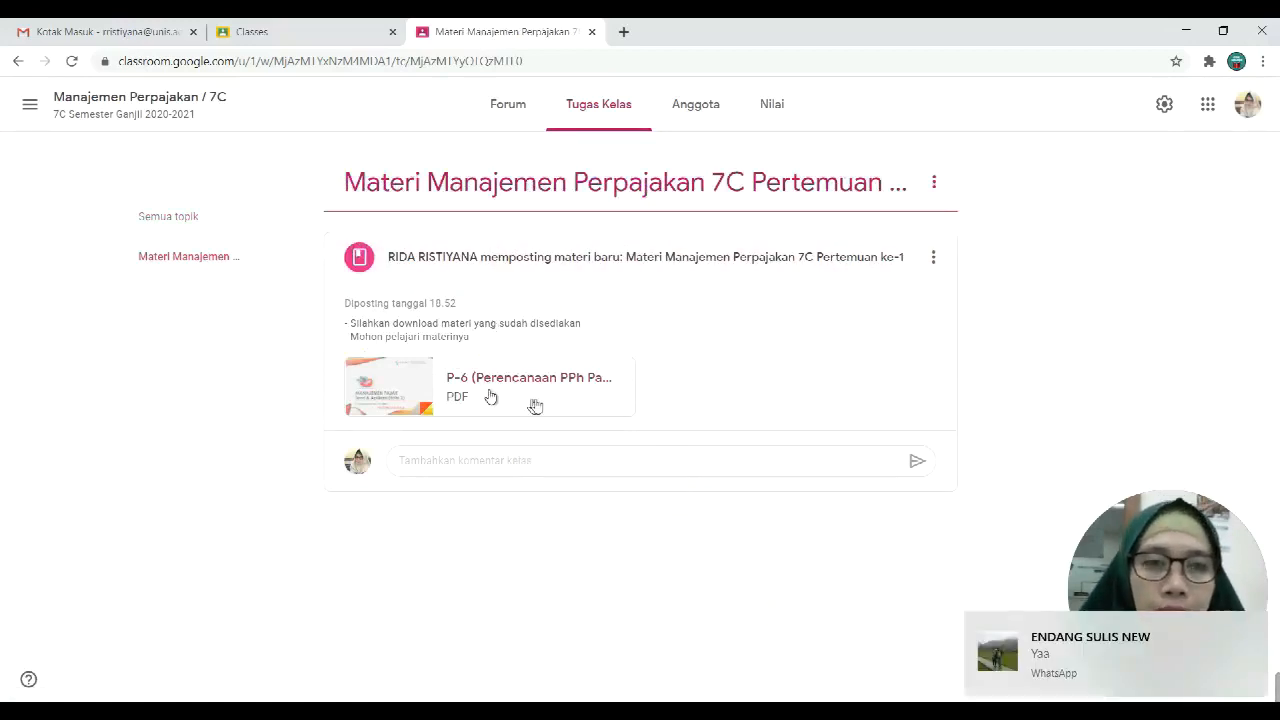
{"action": "left_click", "coordinate": [695, 114]}
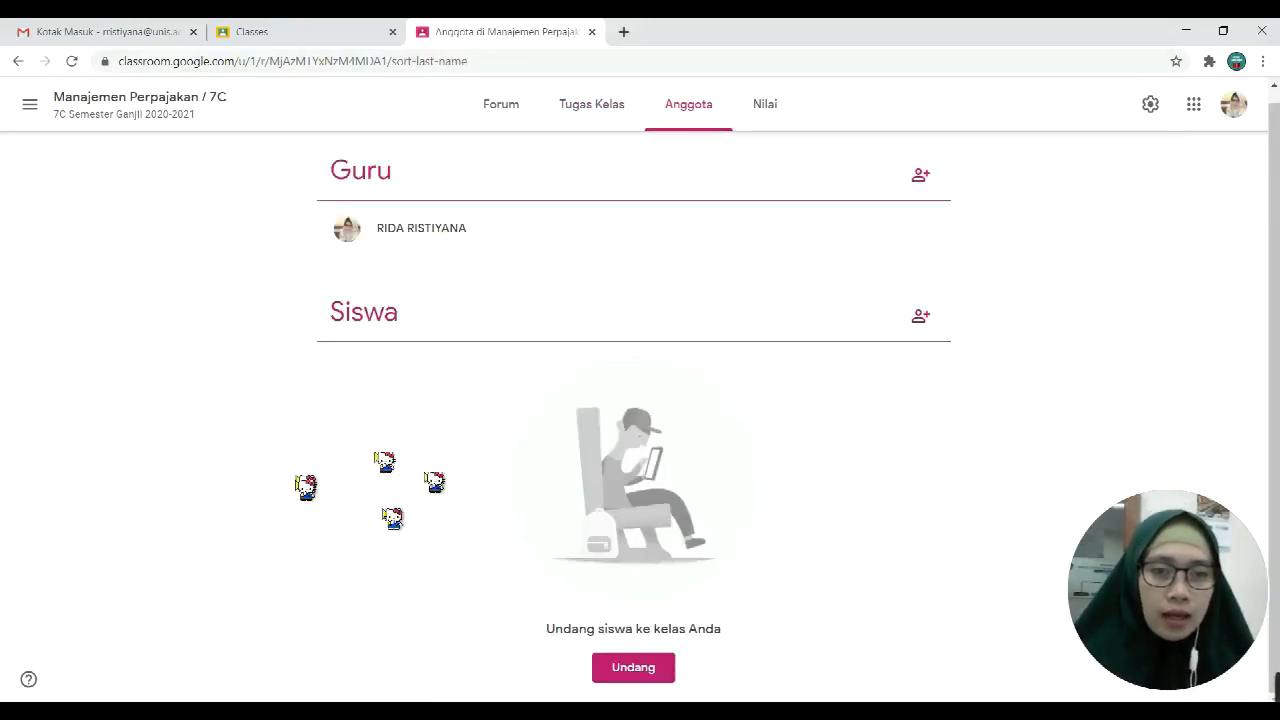
Step: Look over the classwork and gradebook pages, then return to the 7C stream
{"action": "left_click", "coordinate": [610, 110]}
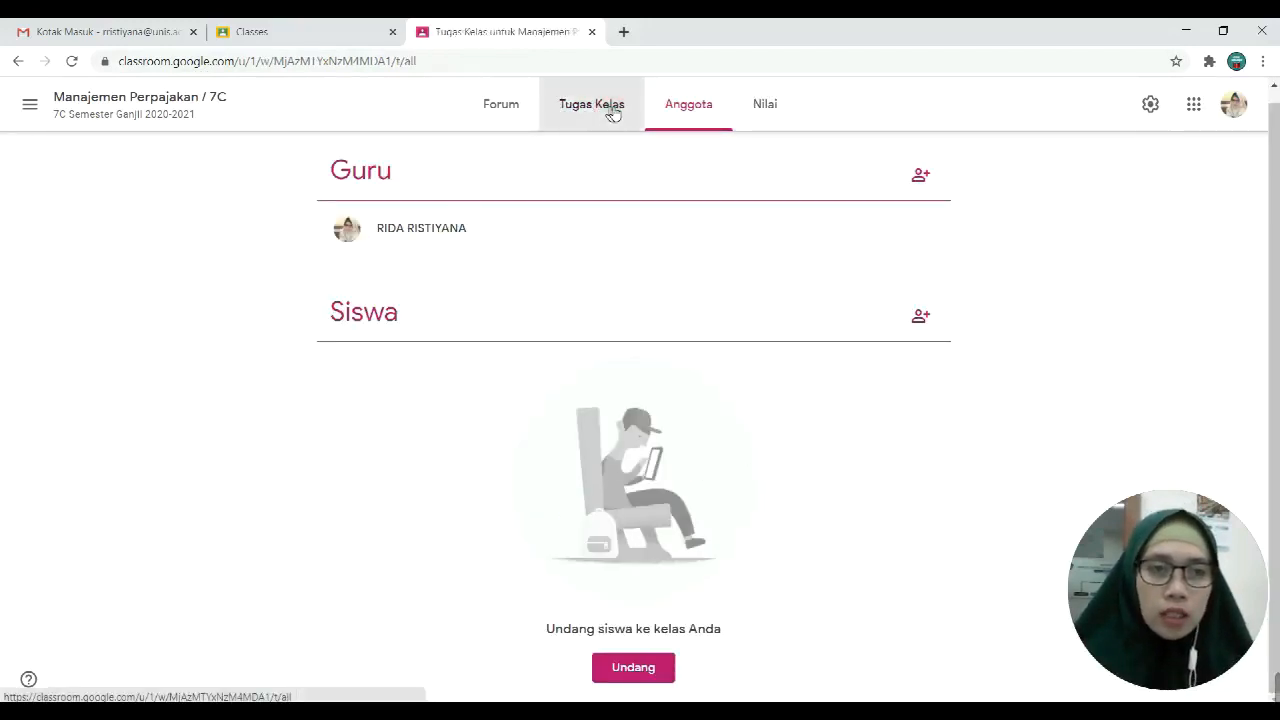
{"action": "left_click", "coordinate": [783, 108]}
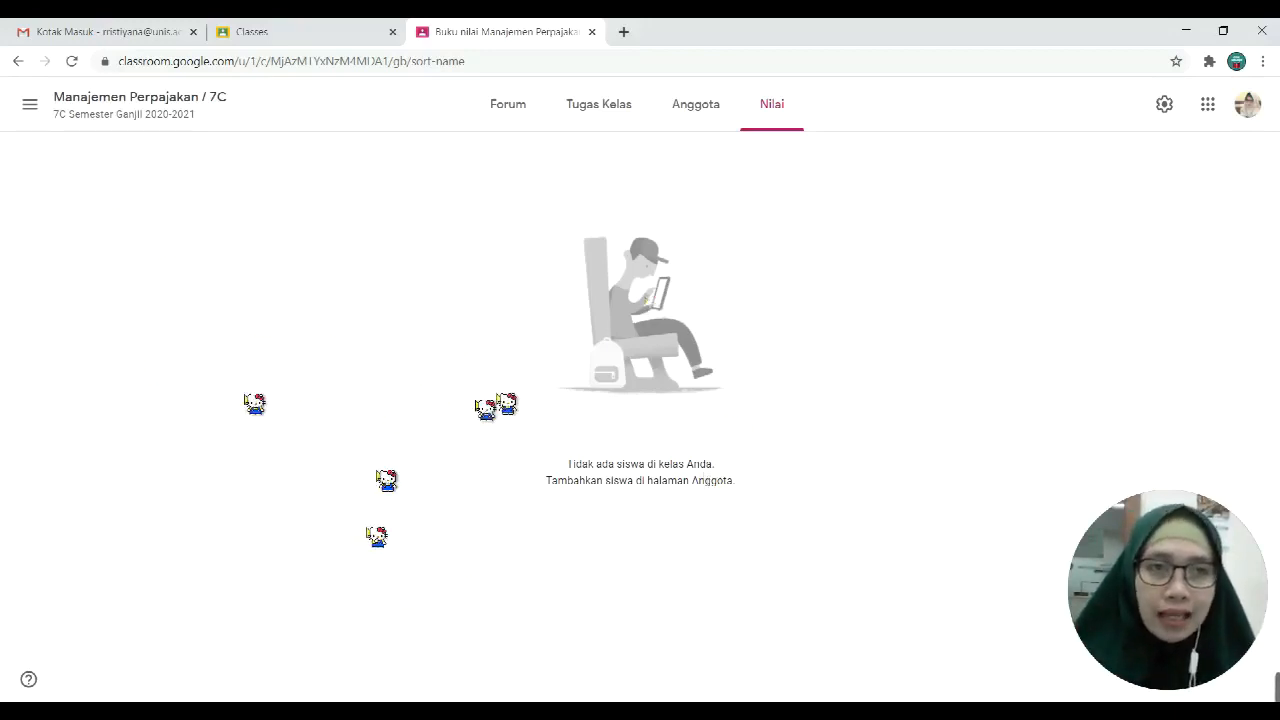
{"action": "left_click", "coordinate": [508, 106]}
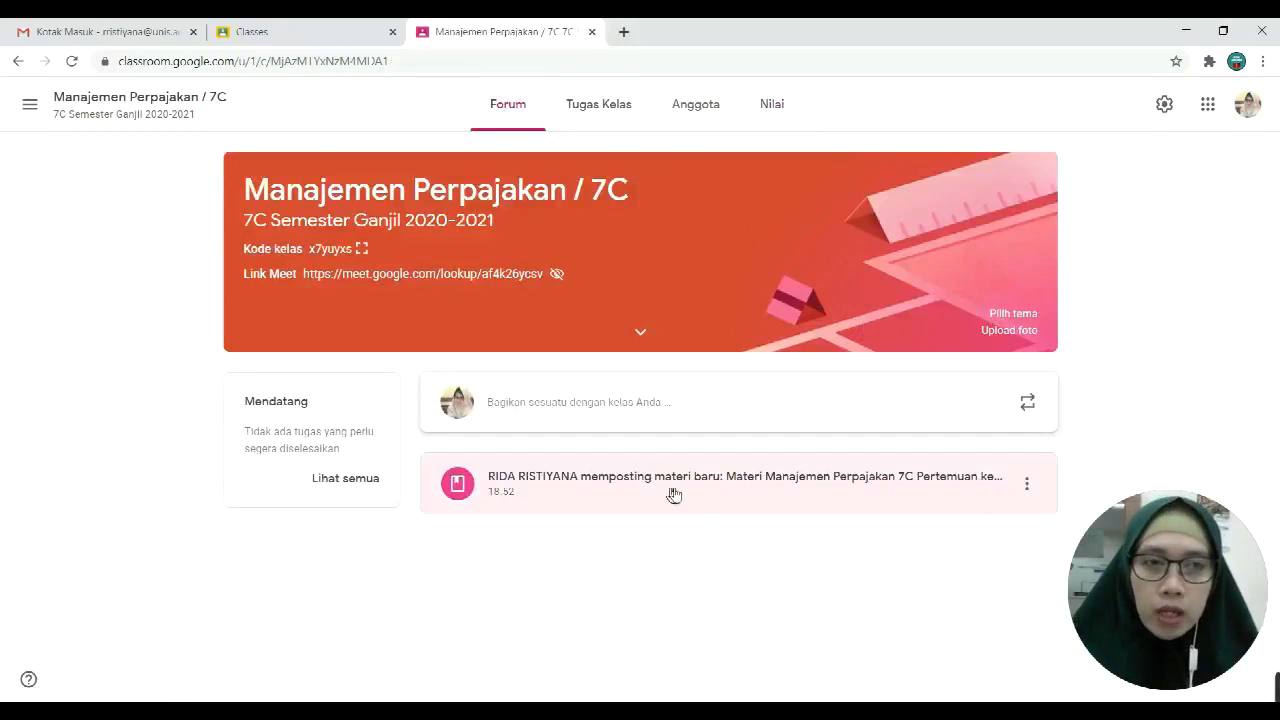
Step: Open the posted material's page, dismiss the tagging tip, and bring up the class list
{"action": "left_click", "coordinate": [896, 485]}
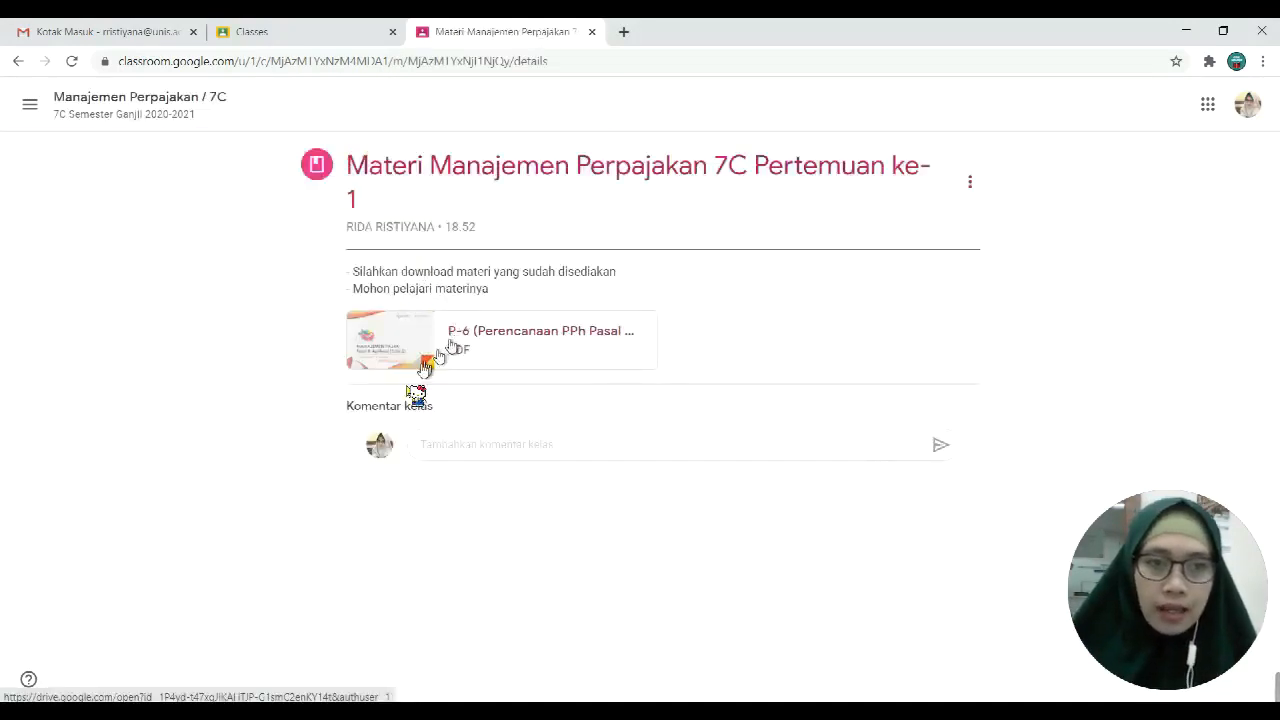
{"action": "left_click", "coordinate": [494, 446]}
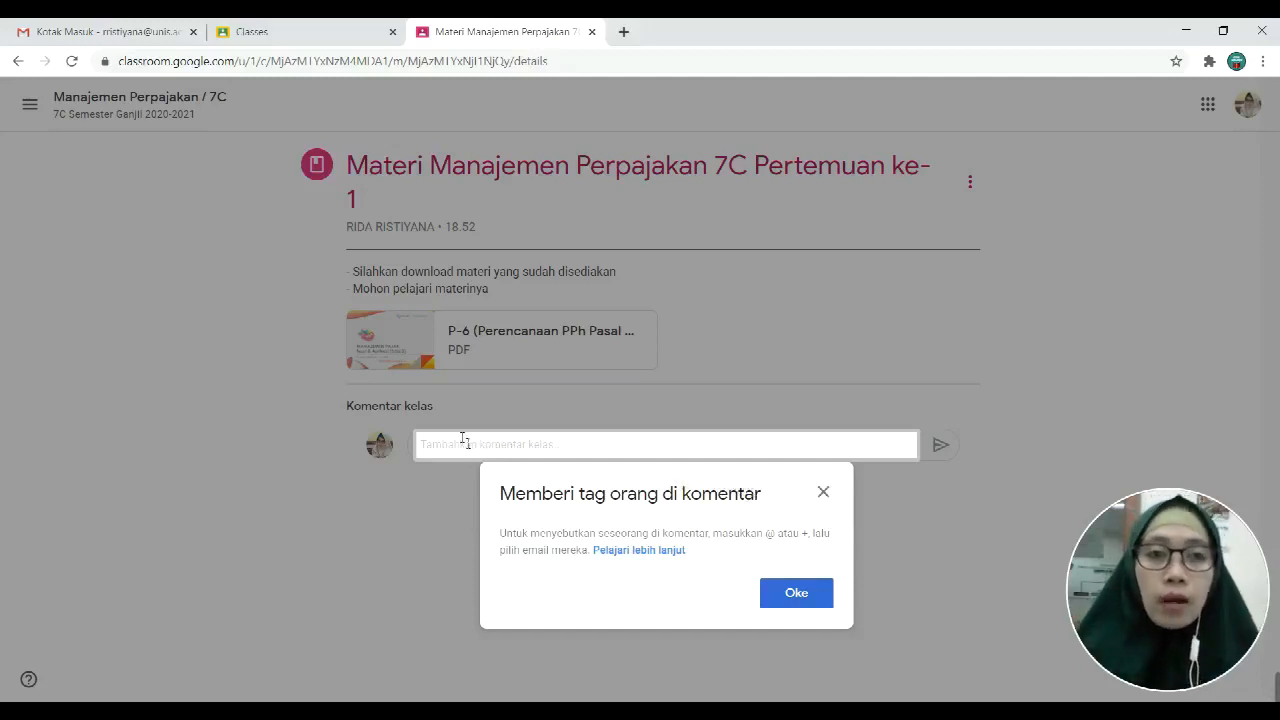
{"action": "left_click", "coordinate": [796, 594]}
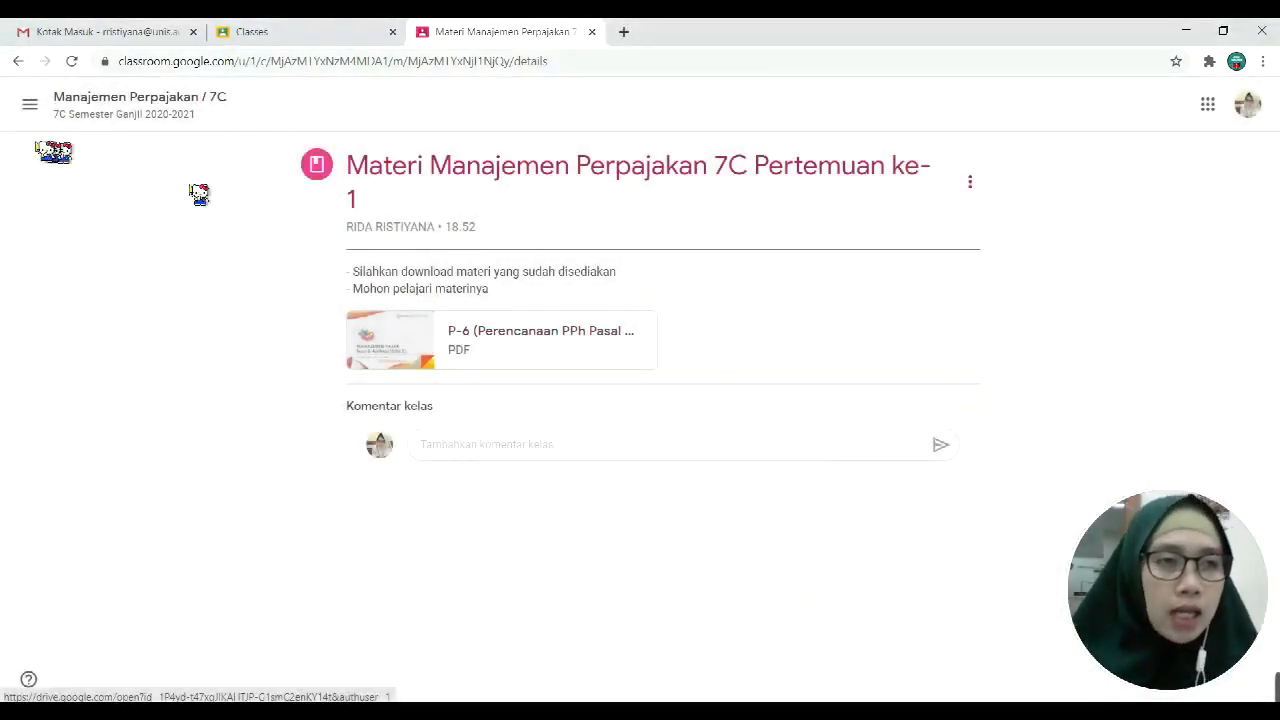
{"action": "left_click", "coordinate": [30, 106]}
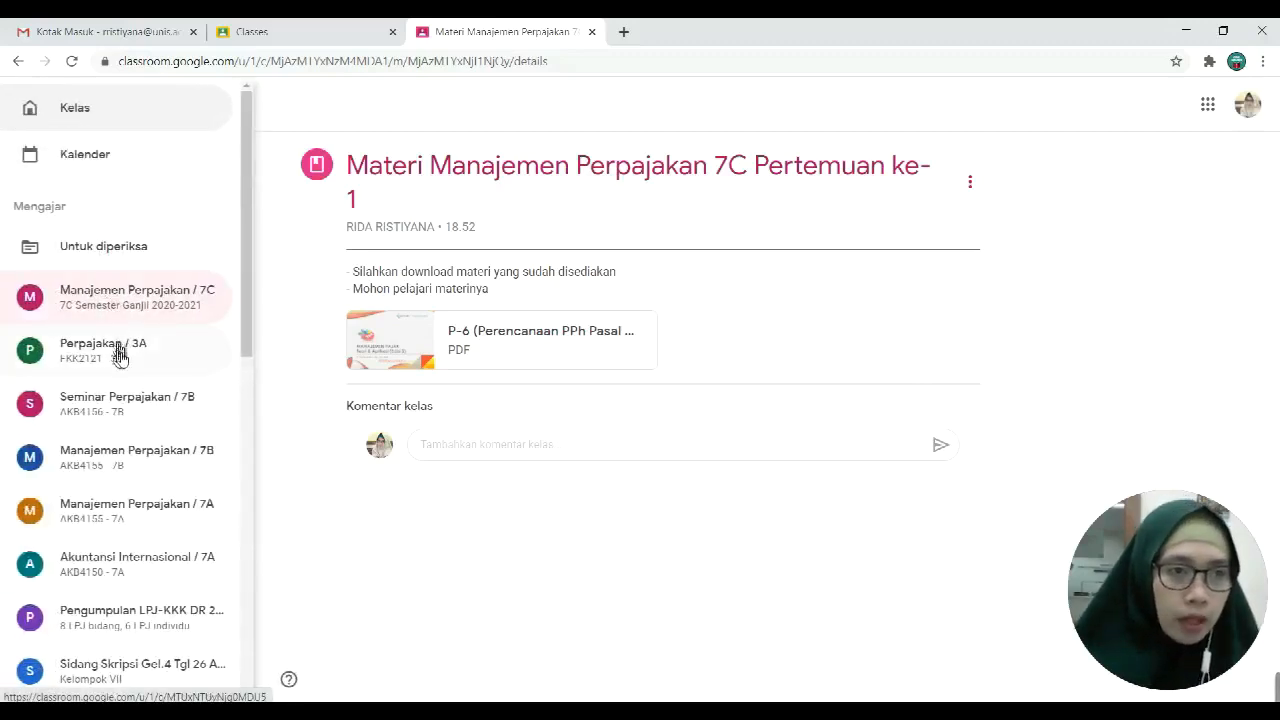
Step: Switch to Perpajakan / 3A, scroll through its 25 members, and go to its classwork page
{"action": "left_click", "coordinate": [117, 357]}
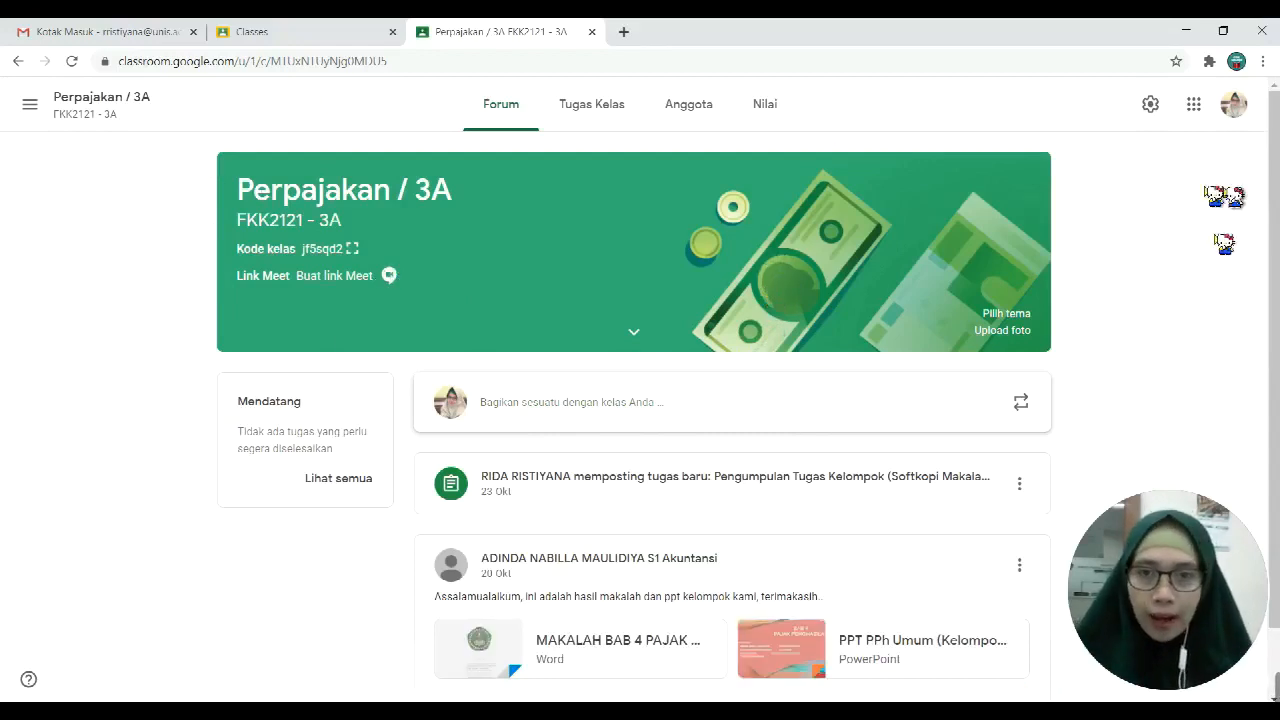
{"action": "scroll", "coordinate": [800, 415], "scroll_direction": "down", "scroll_amount": 1}
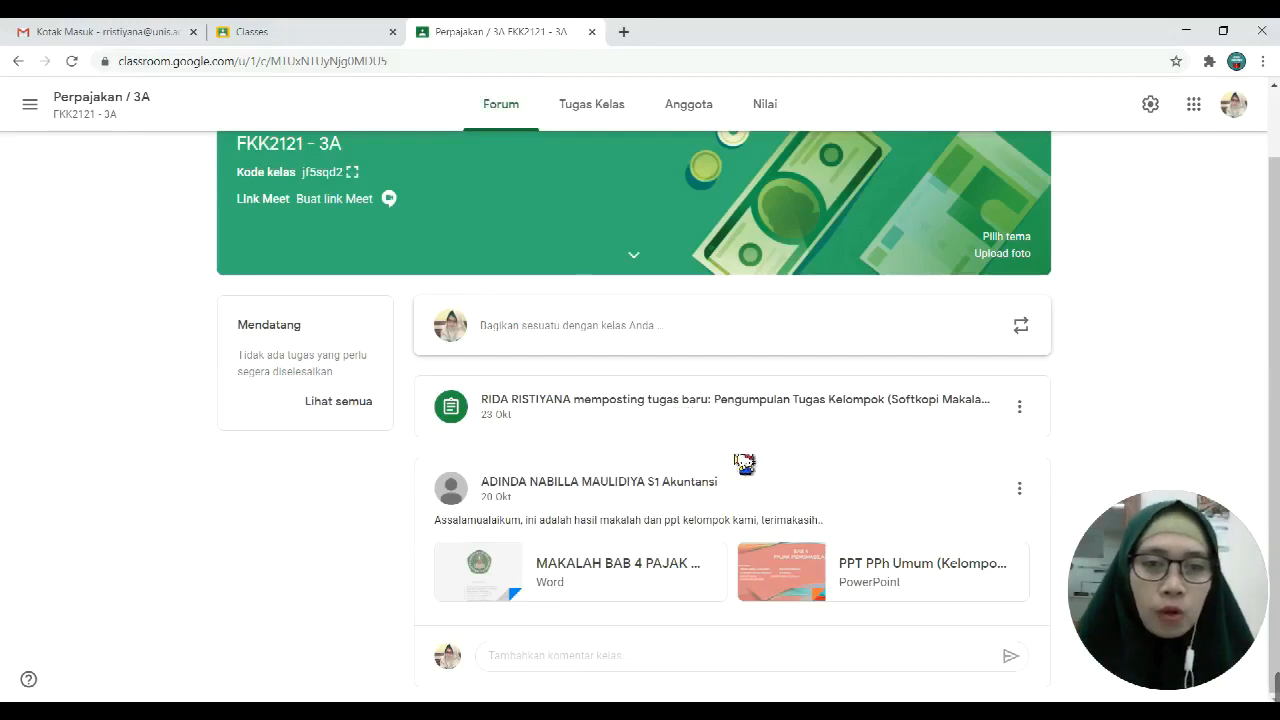
{"action": "scroll", "coordinate": [745, 458], "scroll_direction": "up", "scroll_amount": 1}
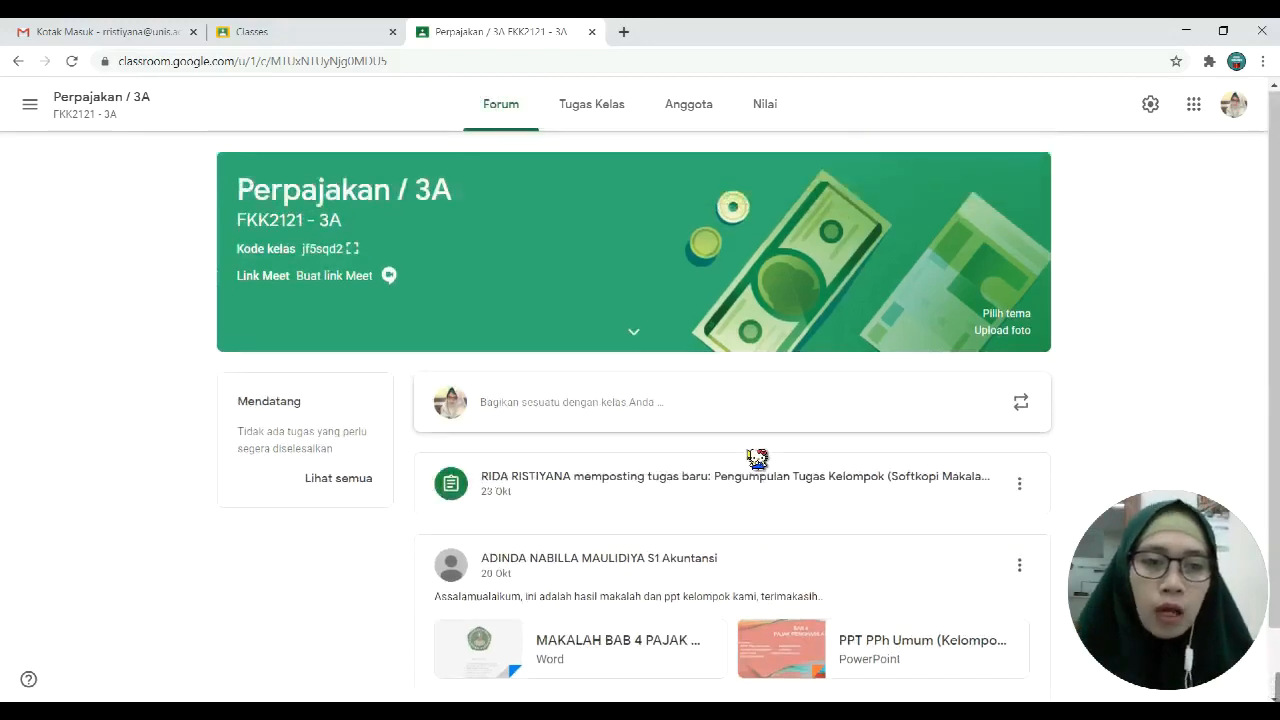
{"action": "left_click", "coordinate": [690, 118]}
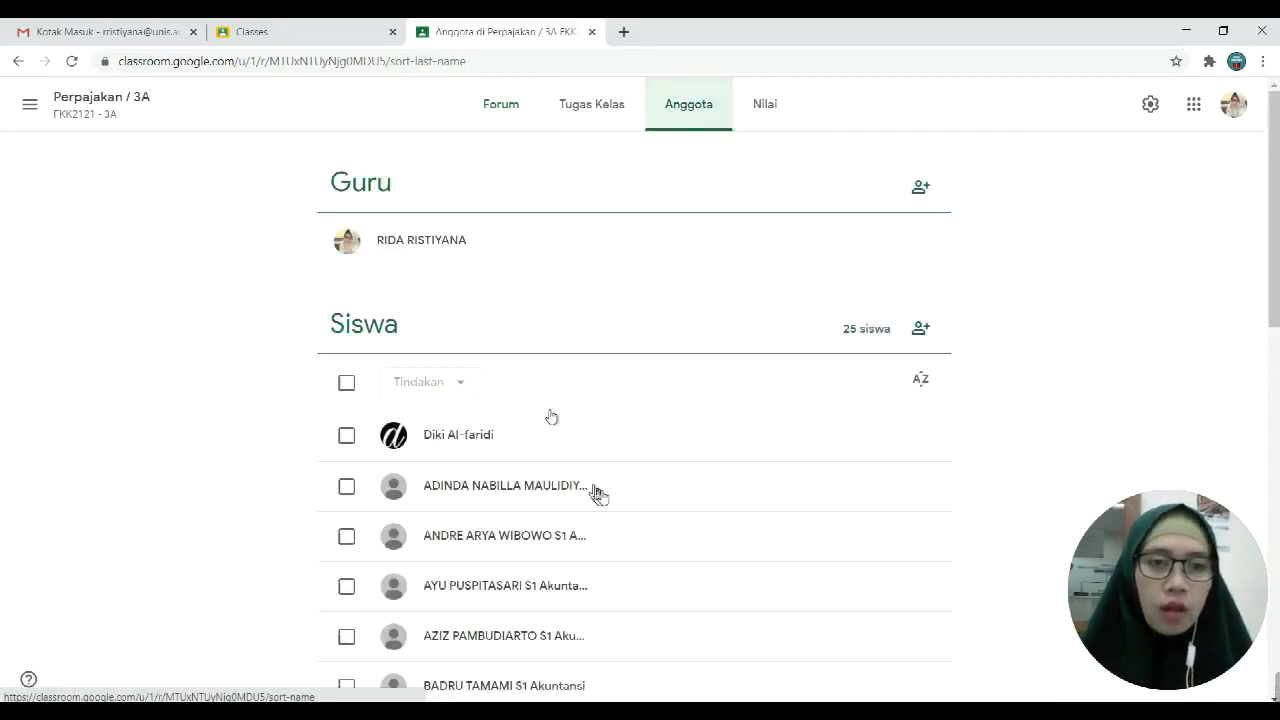
{"action": "scroll", "coordinate": [598, 495], "scroll_direction": "down", "scroll_amount": 3}
{"action": "scroll", "coordinate": [526, 471], "scroll_direction": "down", "scroll_amount": 7}
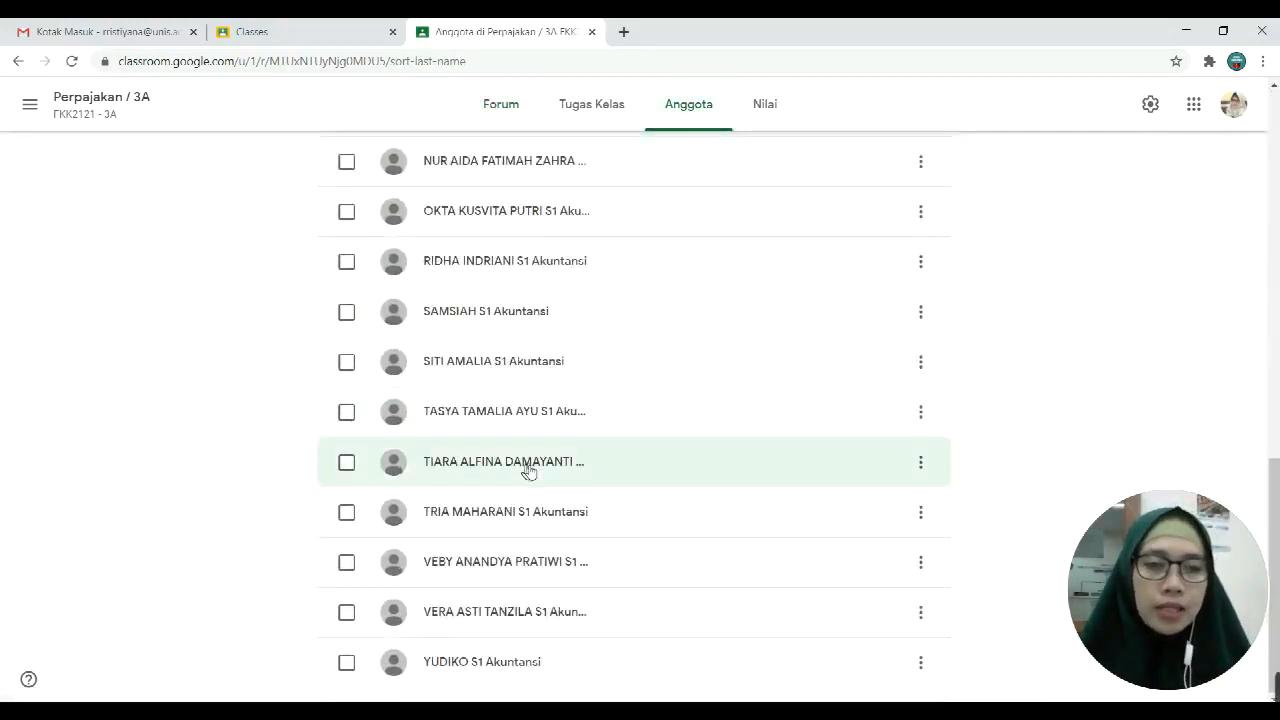
{"action": "scroll", "coordinate": [644, 578], "scroll_direction": "up", "scroll_amount": 10}
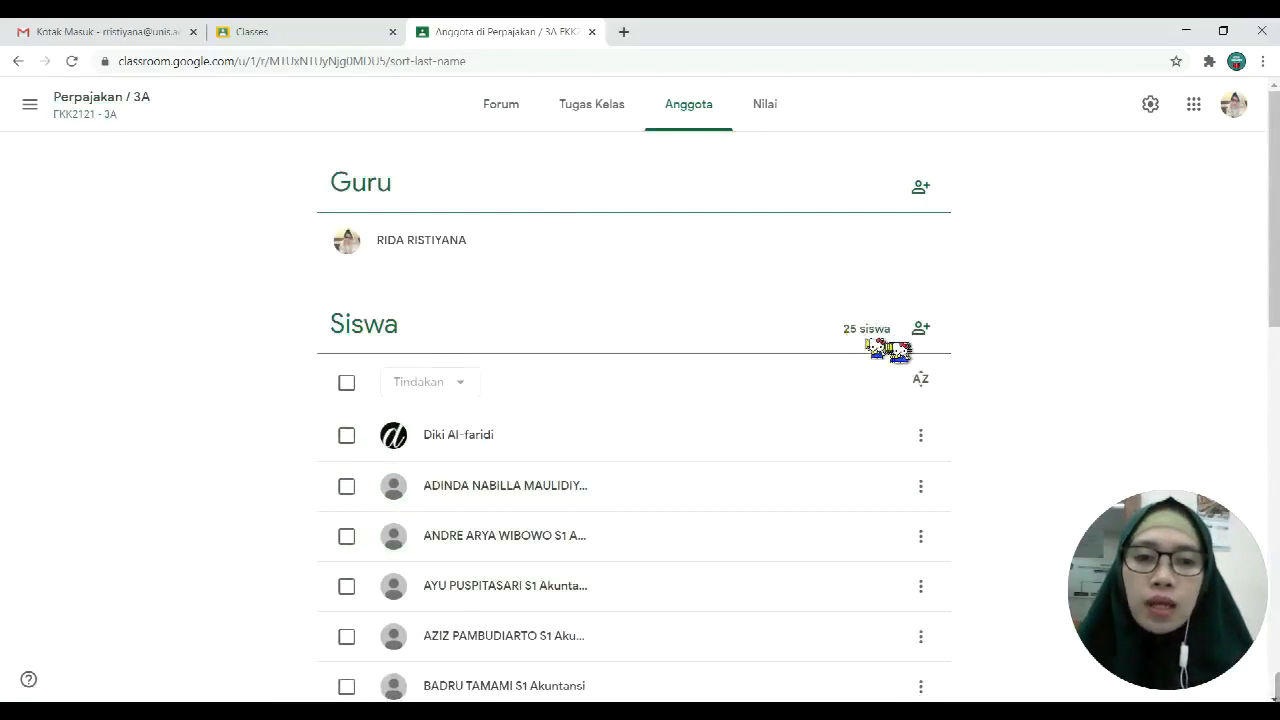
{"action": "scroll", "coordinate": [530, 440], "scroll_direction": "down", "scroll_amount": 10}
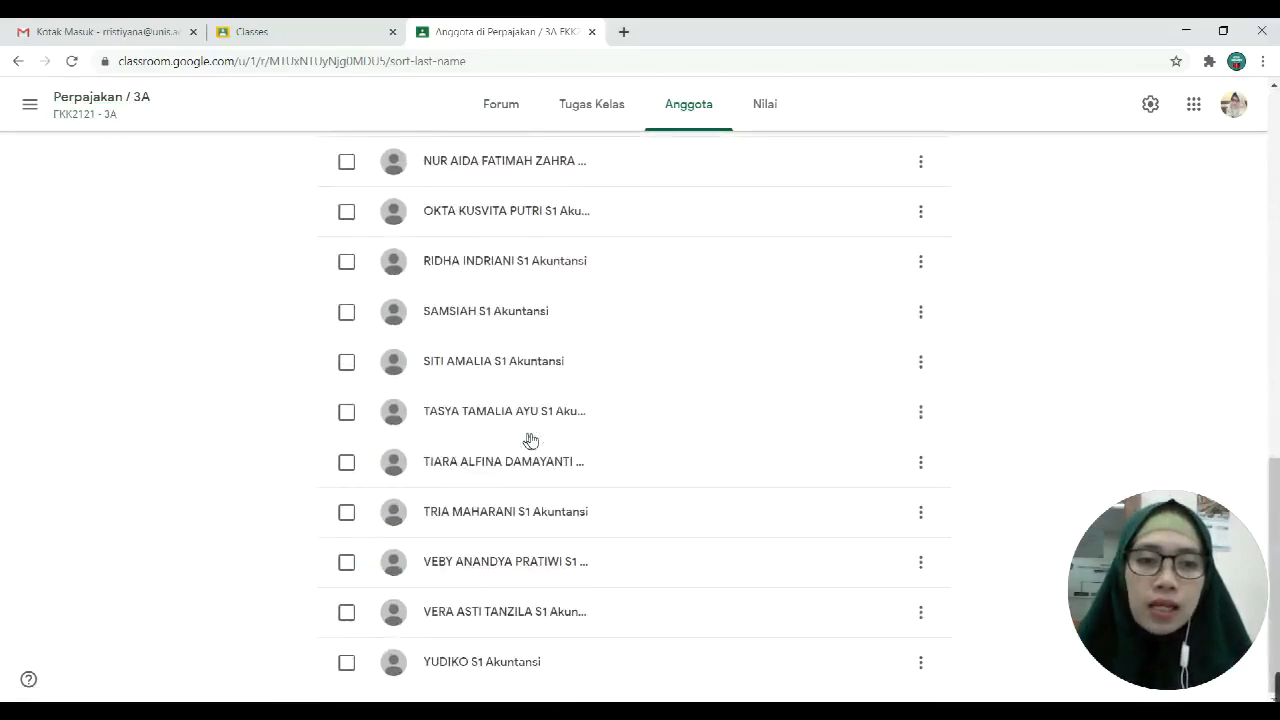
{"action": "scroll", "coordinate": [530, 440], "scroll_direction": "up", "scroll_amount": 10}
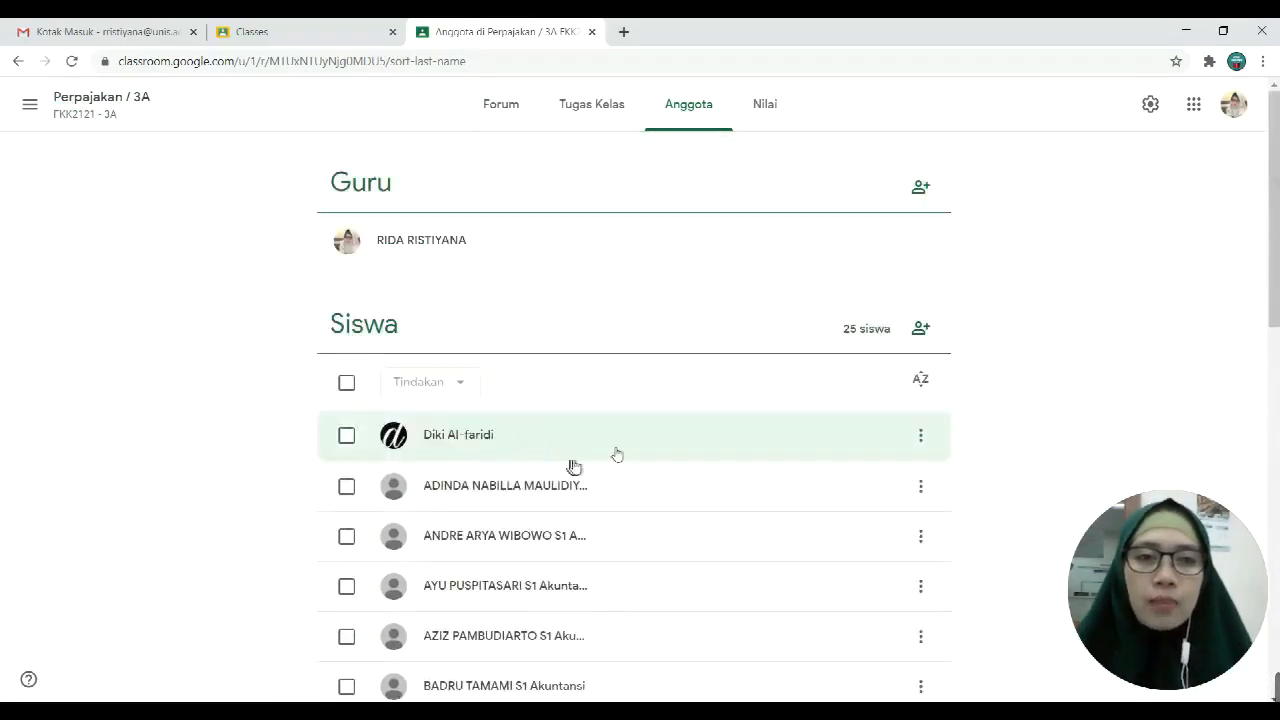
{"action": "left_click", "coordinate": [596, 117]}
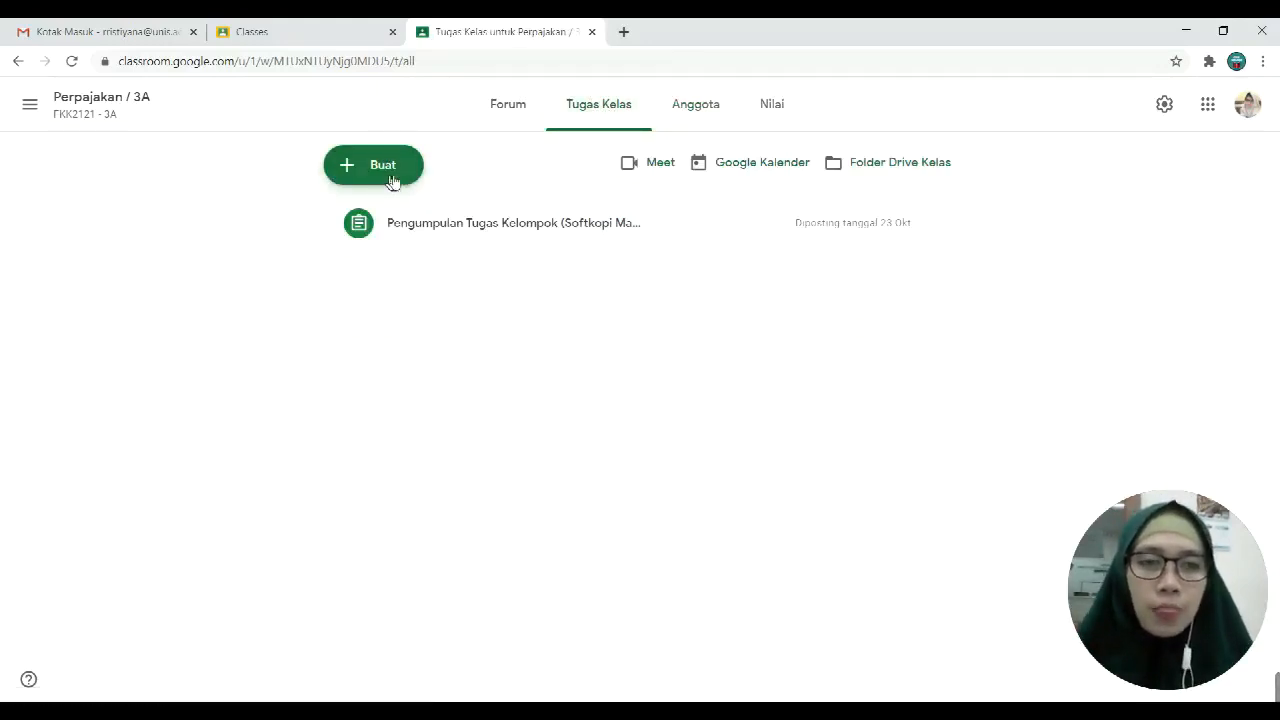
Step: Create a new assignment and start its title with 'Resume'
{"action": "left_click", "coordinate": [392, 181]}
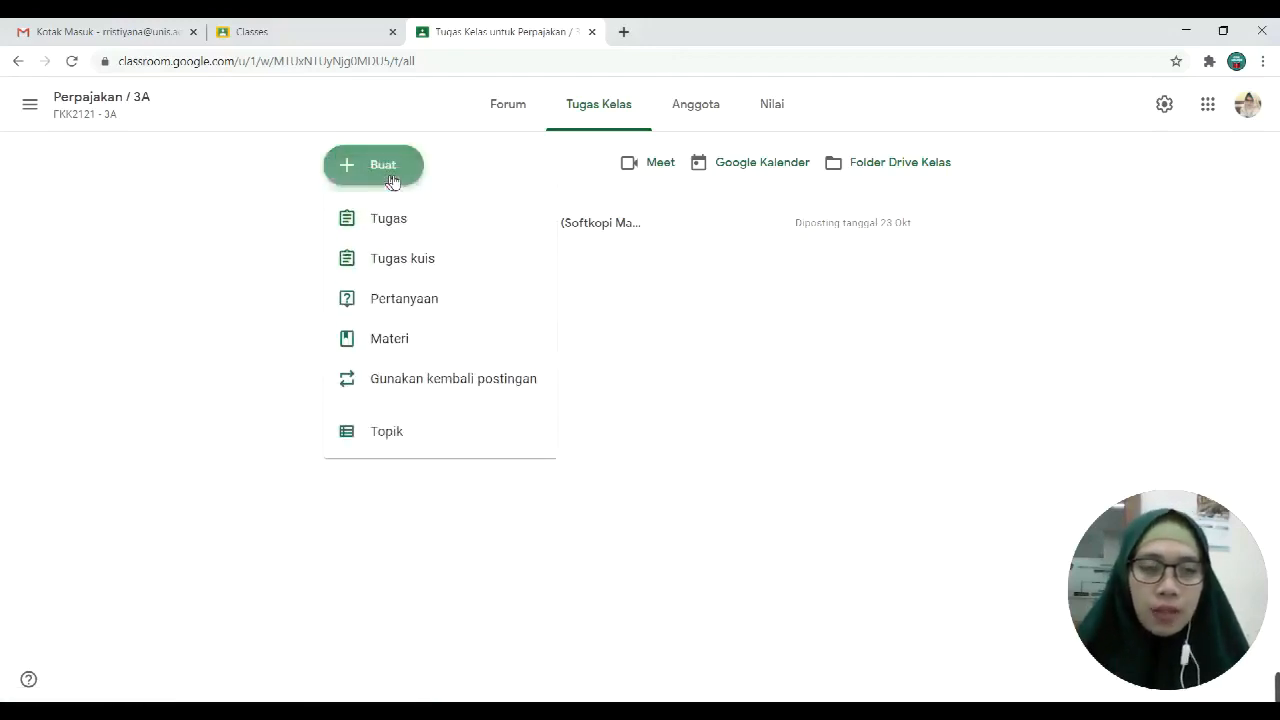
{"action": "left_click", "coordinate": [416, 226]}
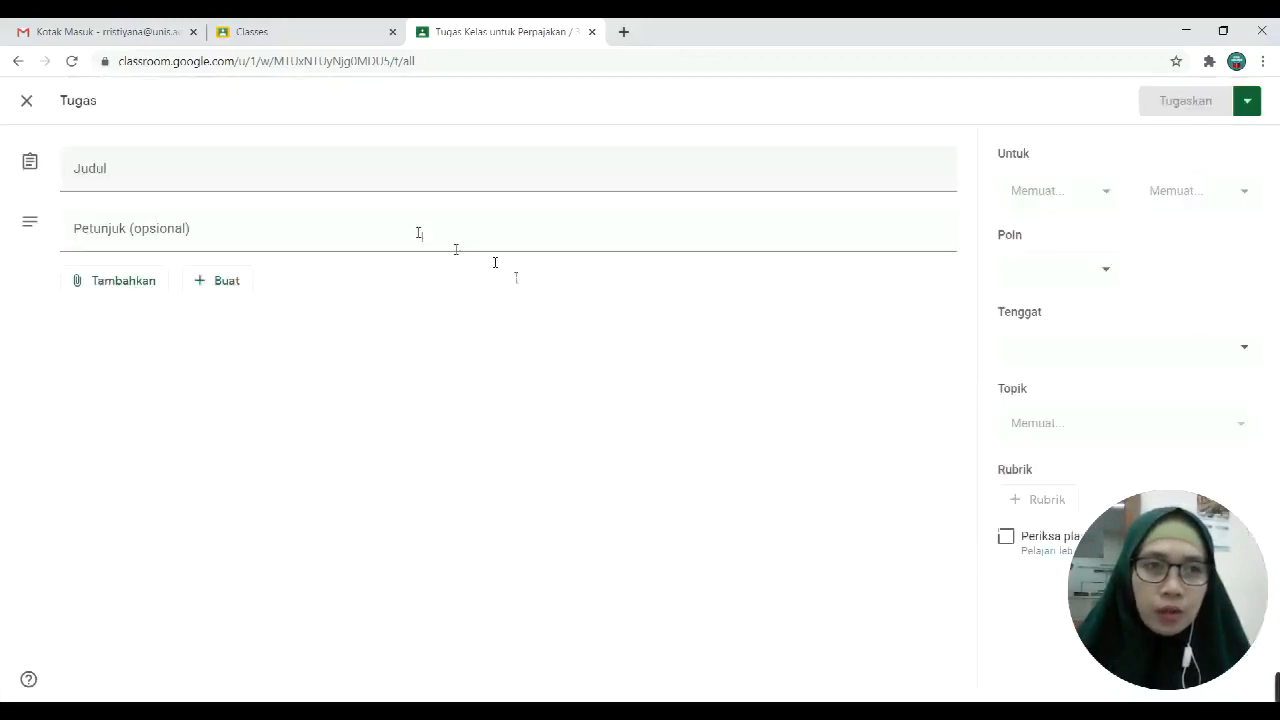
{"action": "left_click", "coordinate": [129, 174]}
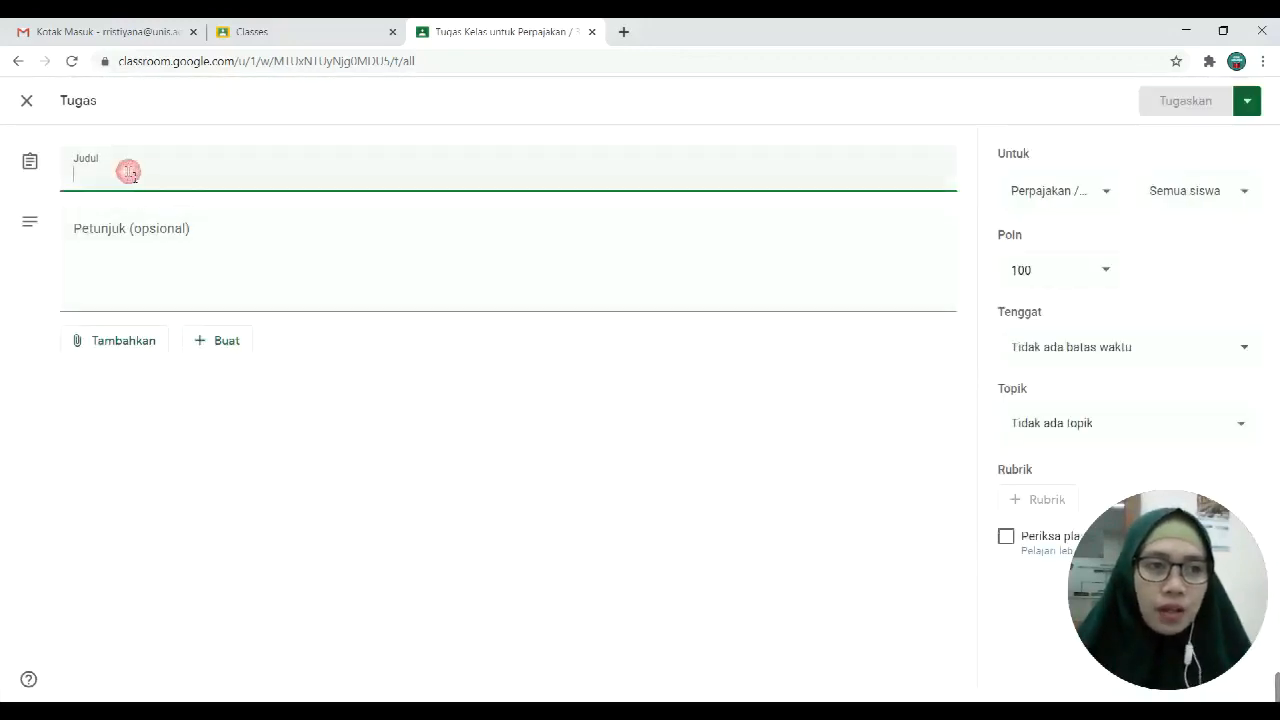
{"action": "key", "text": "Caps_Lock"}
{"action": "type", "text": "R"}
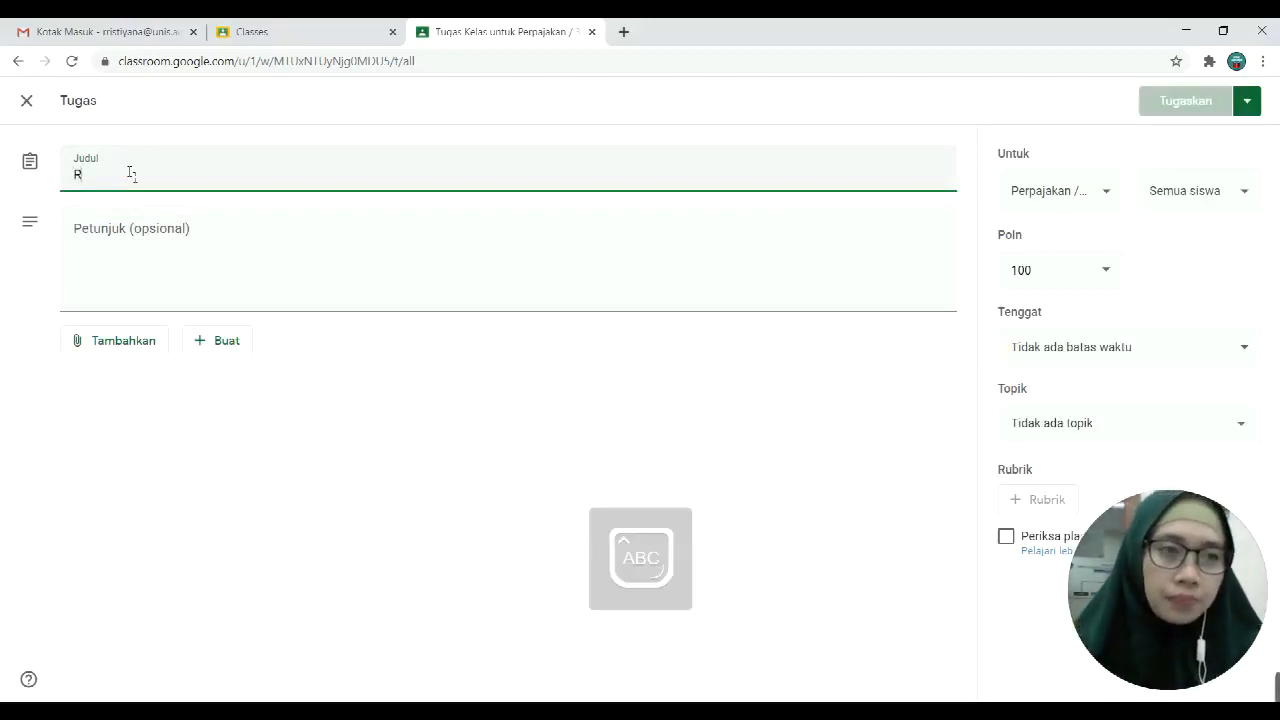
{"action": "key", "text": "BackSpace"}
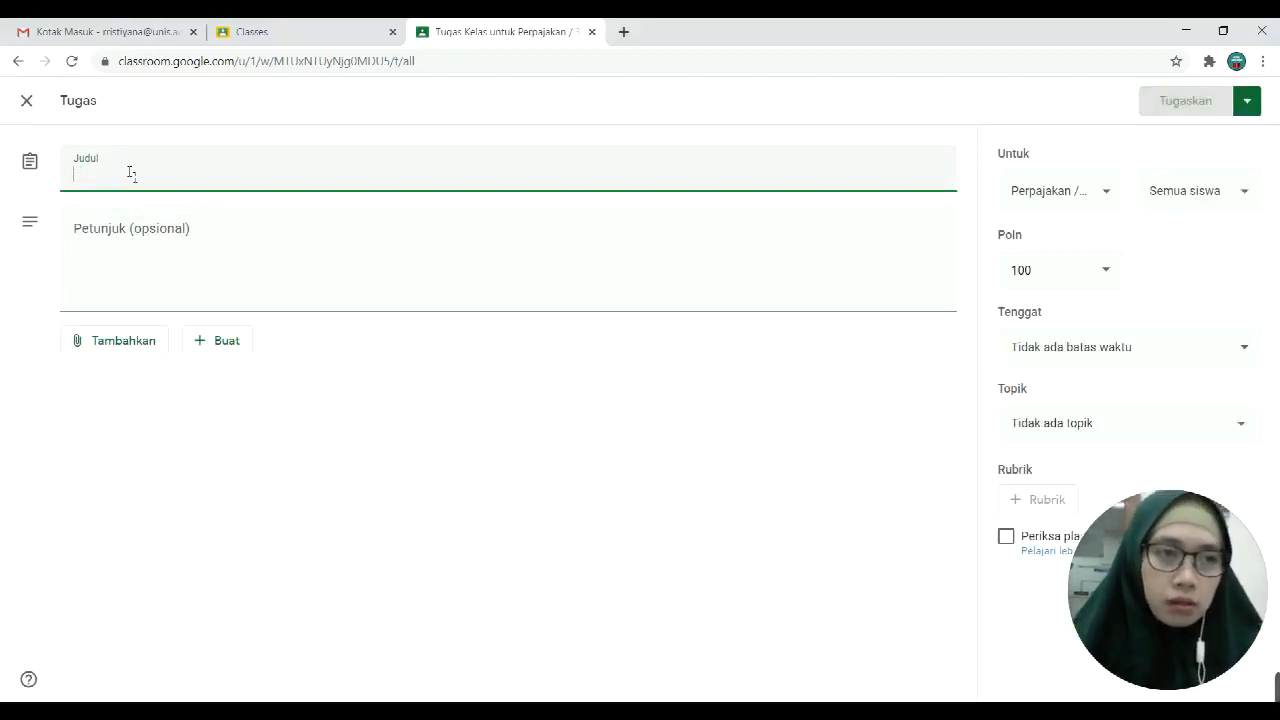
{"action": "key", "text": "Caps_Lock"}
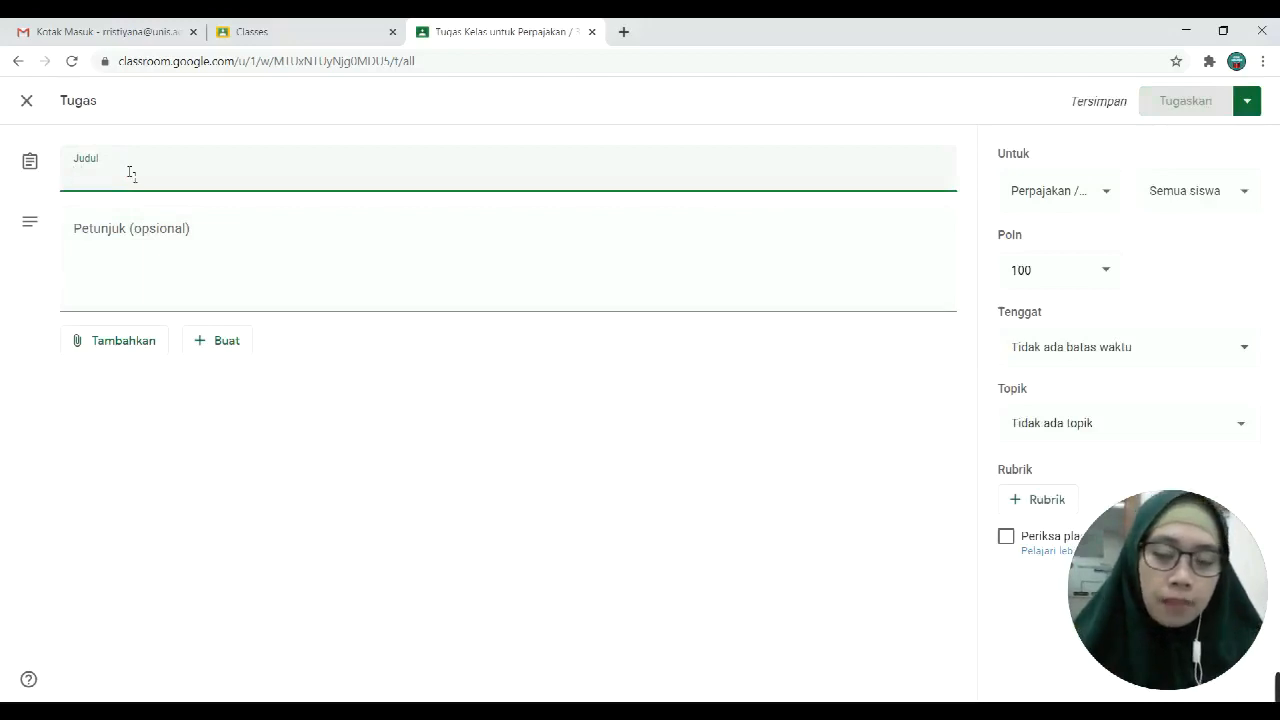
{"action": "type", "text": "t"}
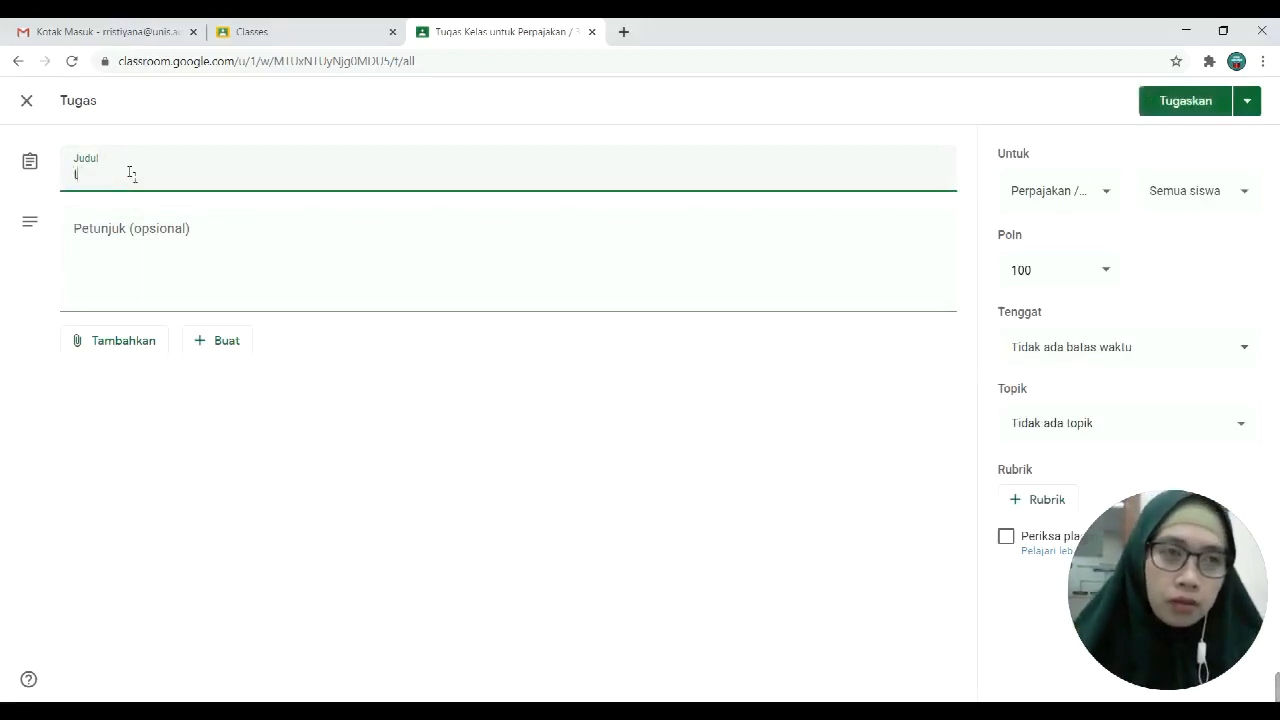
{"action": "key", "text": "BackSpace"}
{"action": "key", "text": "Caps_Lock"}
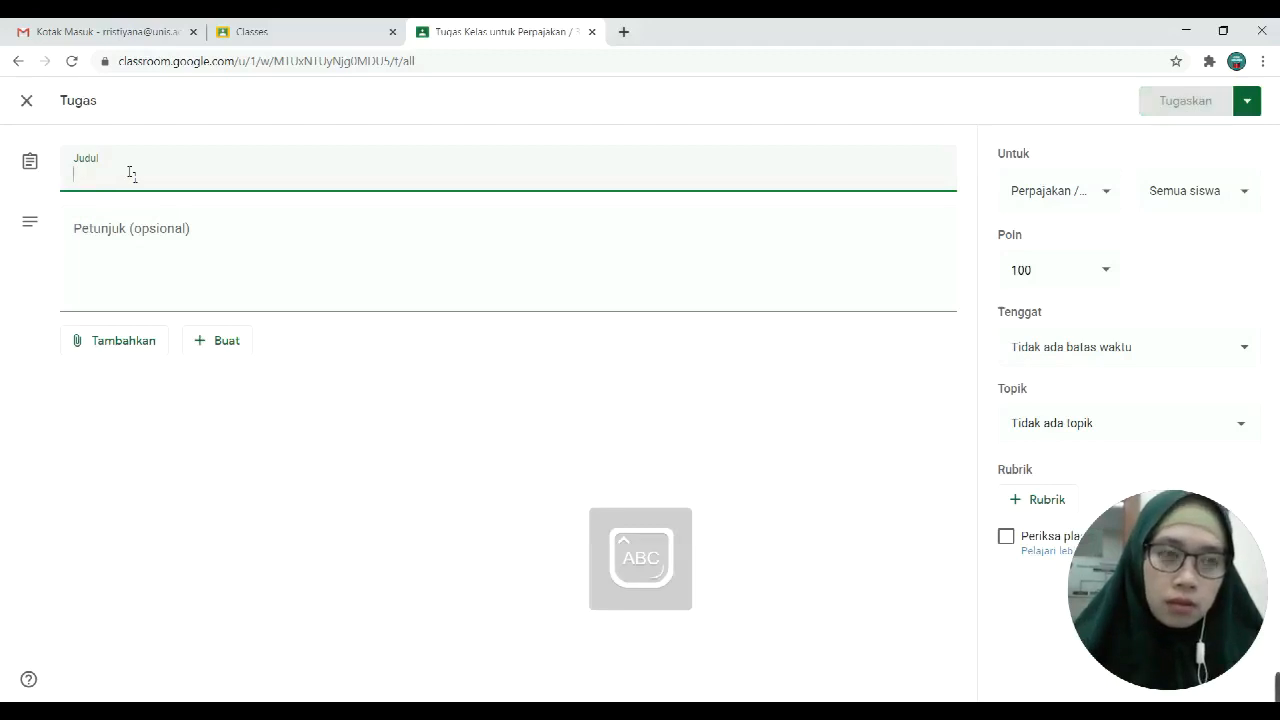
{"action": "type", "text": "R"}
{"action": "key", "text": "Caps_Lock"}
{"action": "type", "text": "esume"}
Step: Complete the title as 'Pertemuan ke- 2 : Resume Materi'
{"action": "key", "text": "Caps_Lock"}
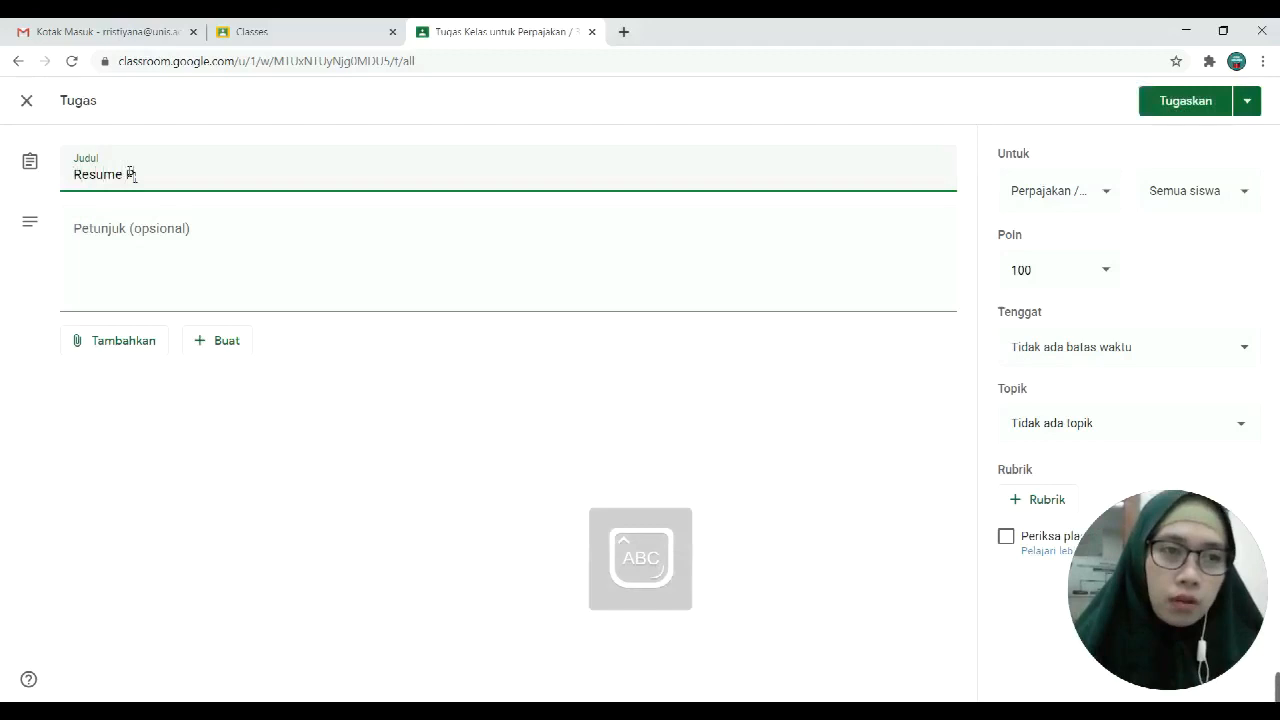
{"action": "type", "text": "A"}
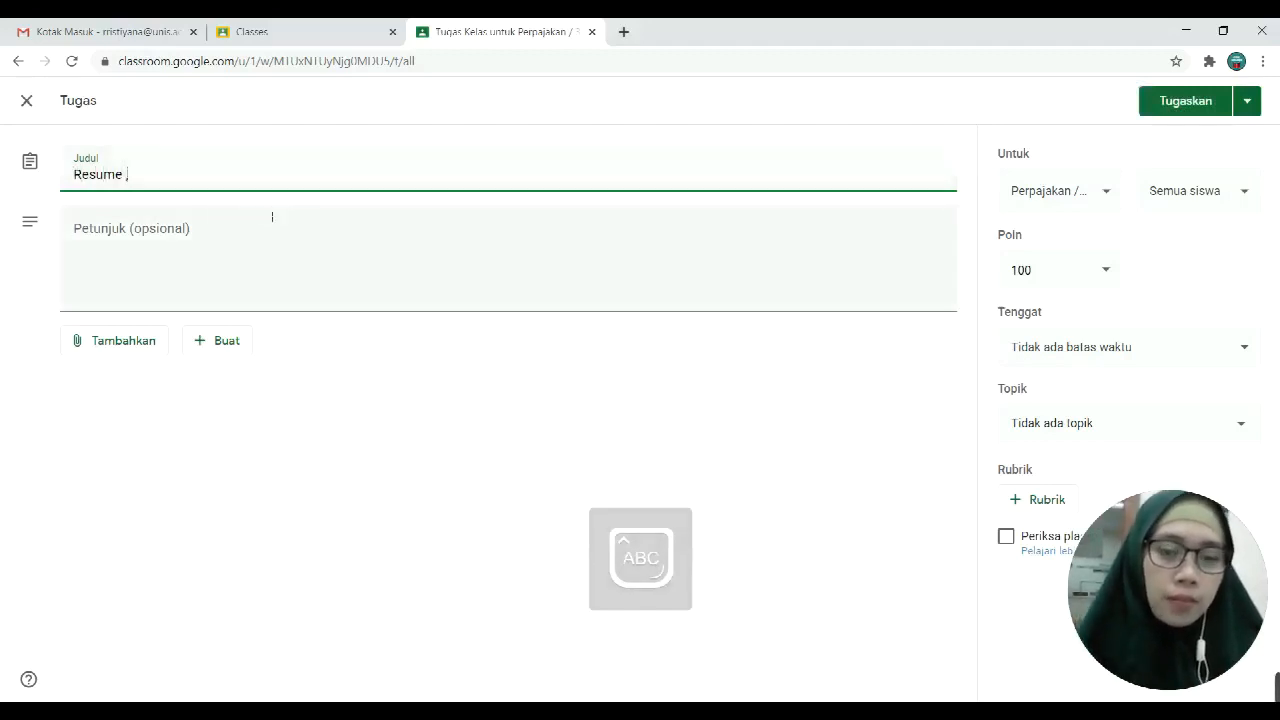
{"action": "type", "text": "m"}
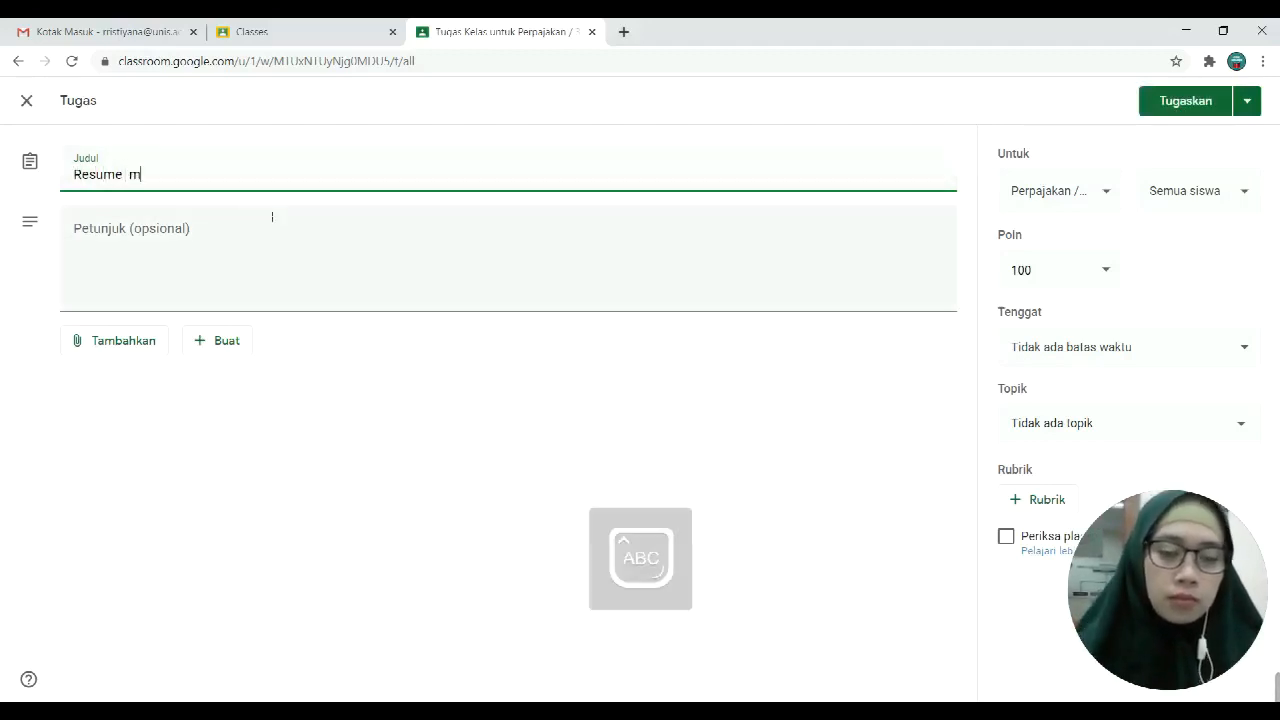
{"action": "type", "text": "ATERI"}
{"action": "key", "text": "BackSpace"}
{"action": "key", "text": "BackSpace"}
{"action": "key", "text": "BackSpace"}
{"action": "key", "text": "BackSpace"}
{"action": "key", "text": "BackSpace"}
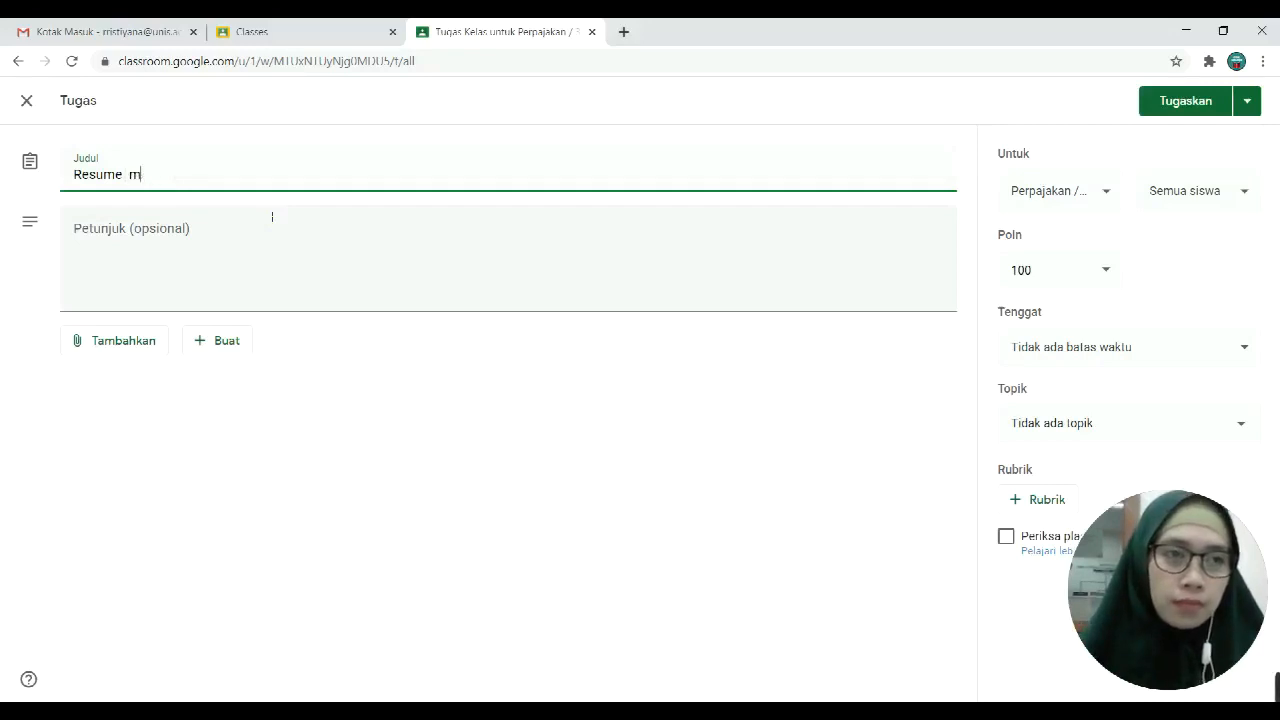
{"action": "key", "text": "Caps_Lock"}
{"action": "key", "text": "BackSpace"}
{"action": "key", "text": "Caps_Lock"}
{"action": "type", "text": "M"}
{"action": "key", "text": "Caps_Lock"}
{"action": "type", "text": "a"}
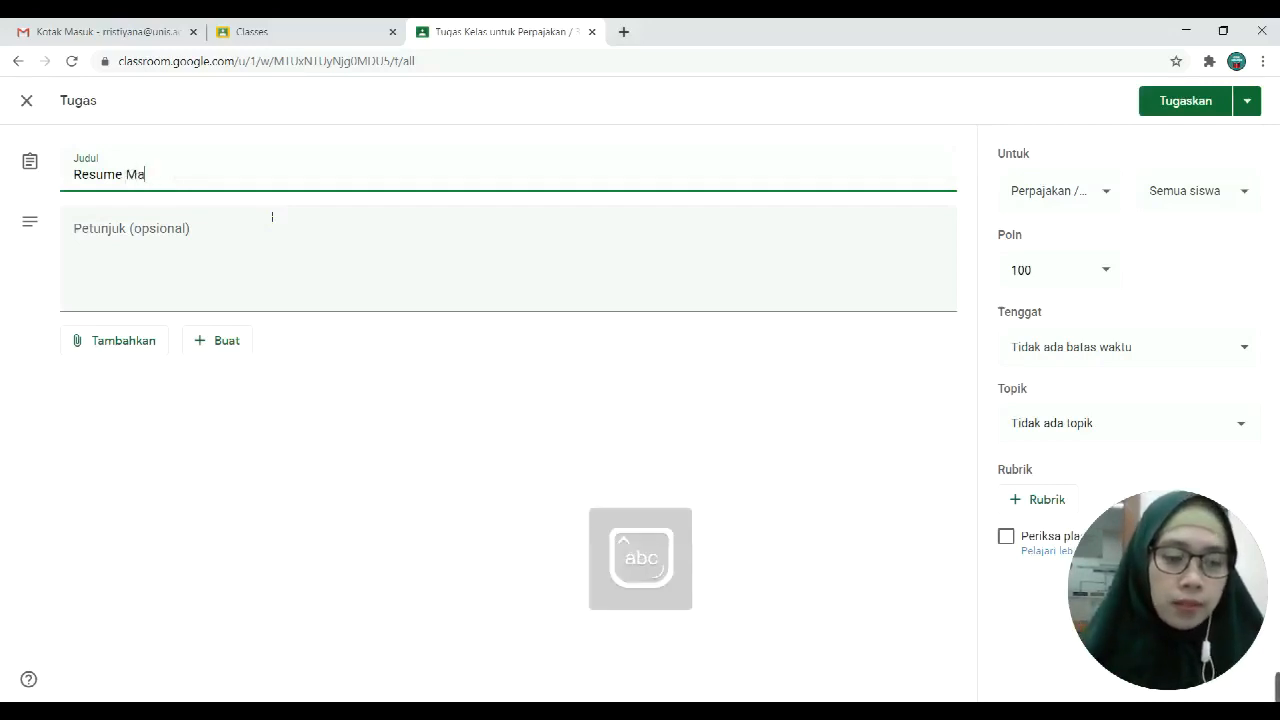
{"action": "type", "text": "teri"}
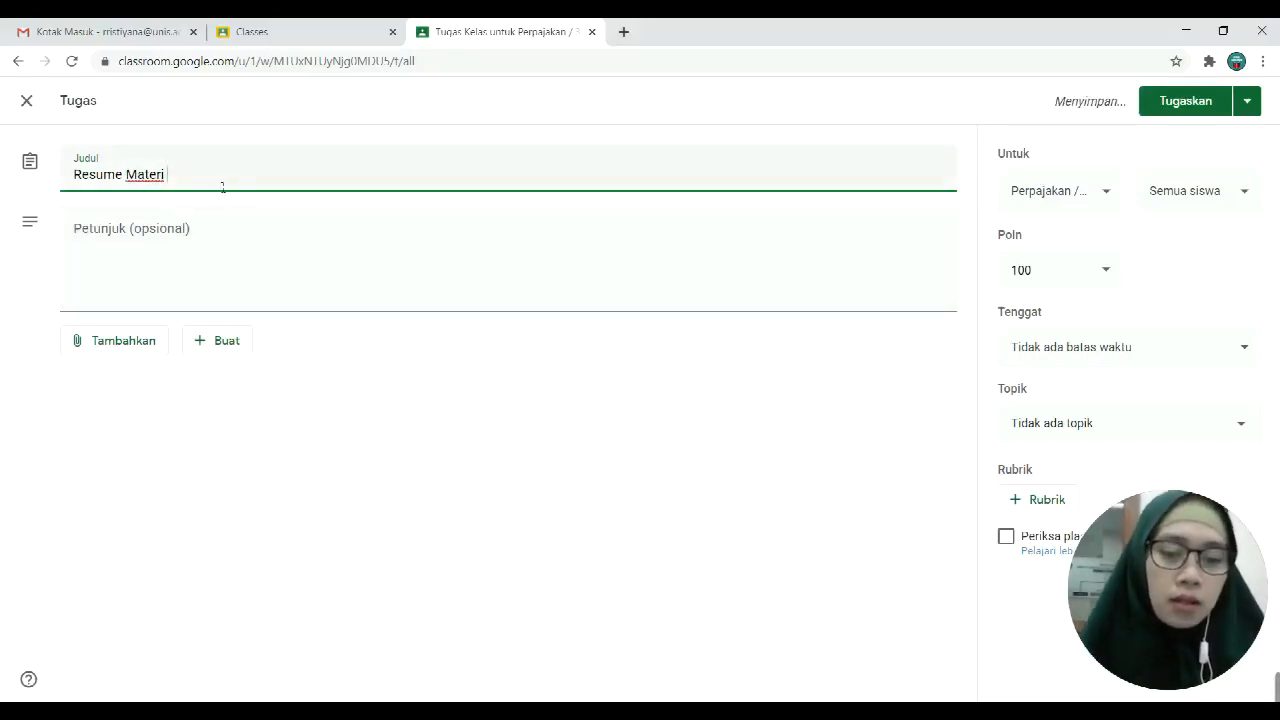
{"action": "key", "text": "Caps_Lock"}
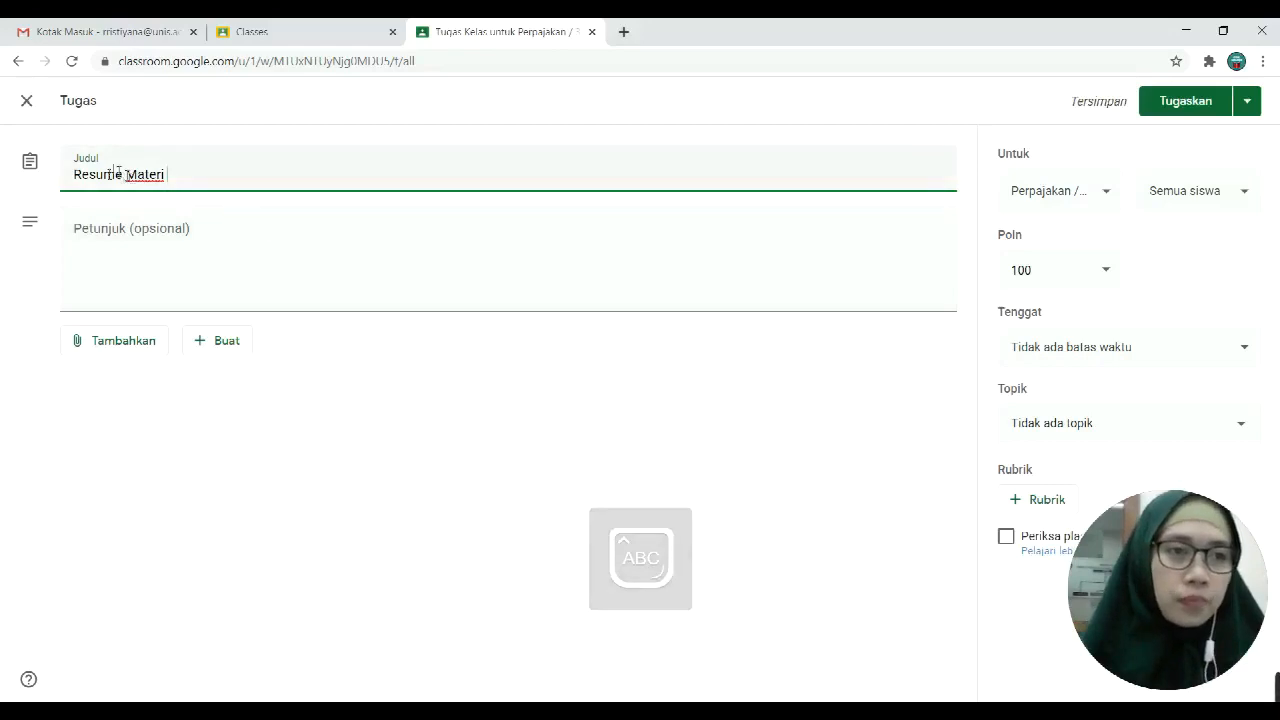
{"action": "left_click", "coordinate": [74, 175]}
{"action": "key", "text": "Caps_Lock"}
{"action": "type", "text": "p"}
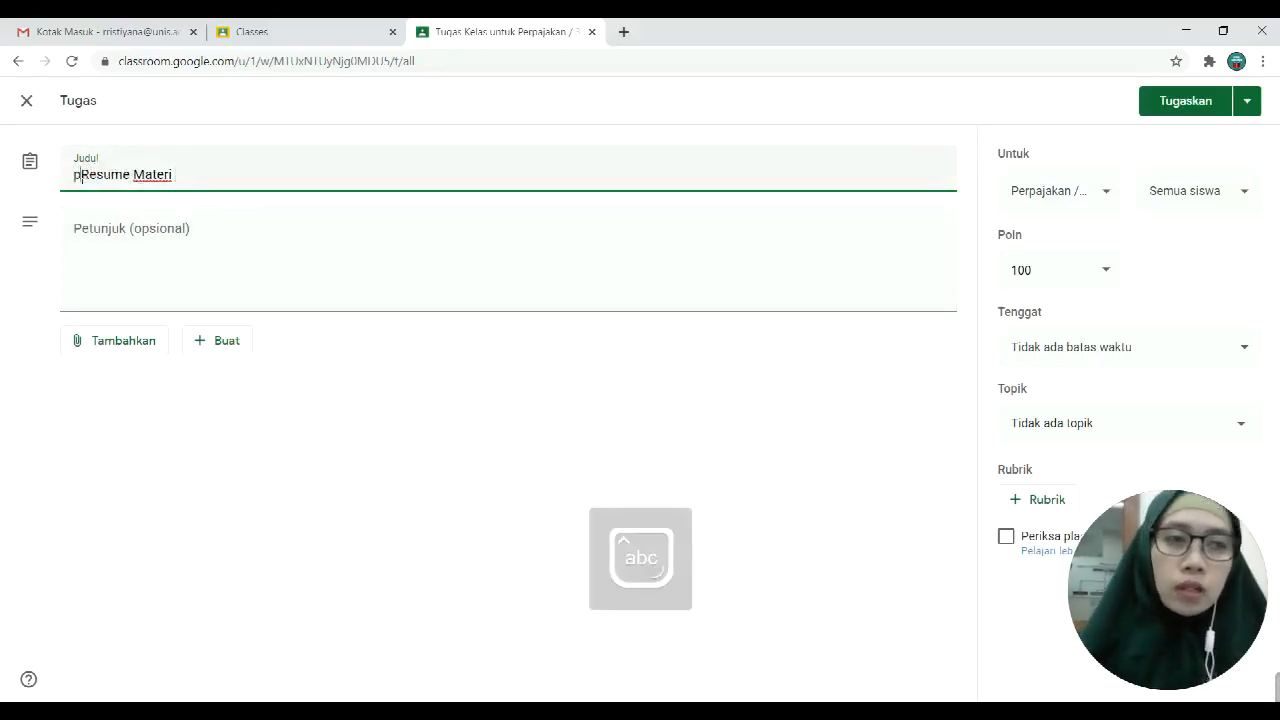
{"action": "key", "text": "BackSpace"}
{"action": "type", "text": "Pertemu"}
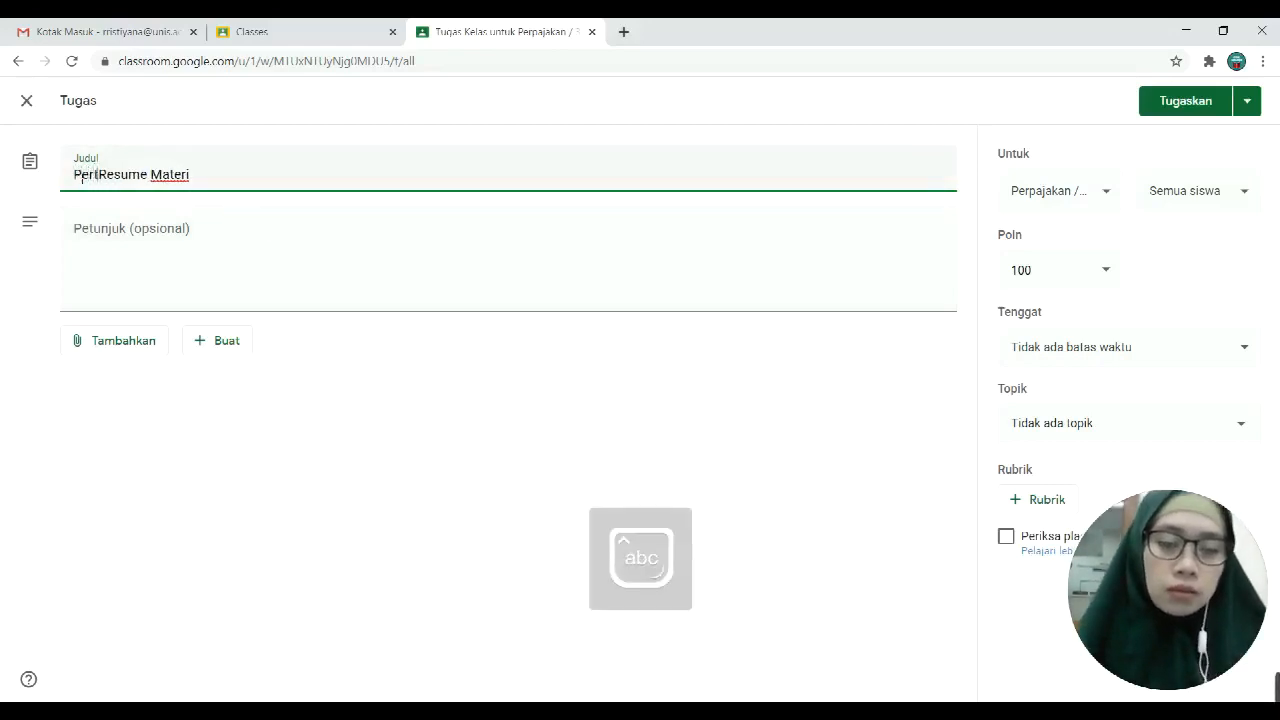
{"action": "type", "text": "an ke- 2 :"}
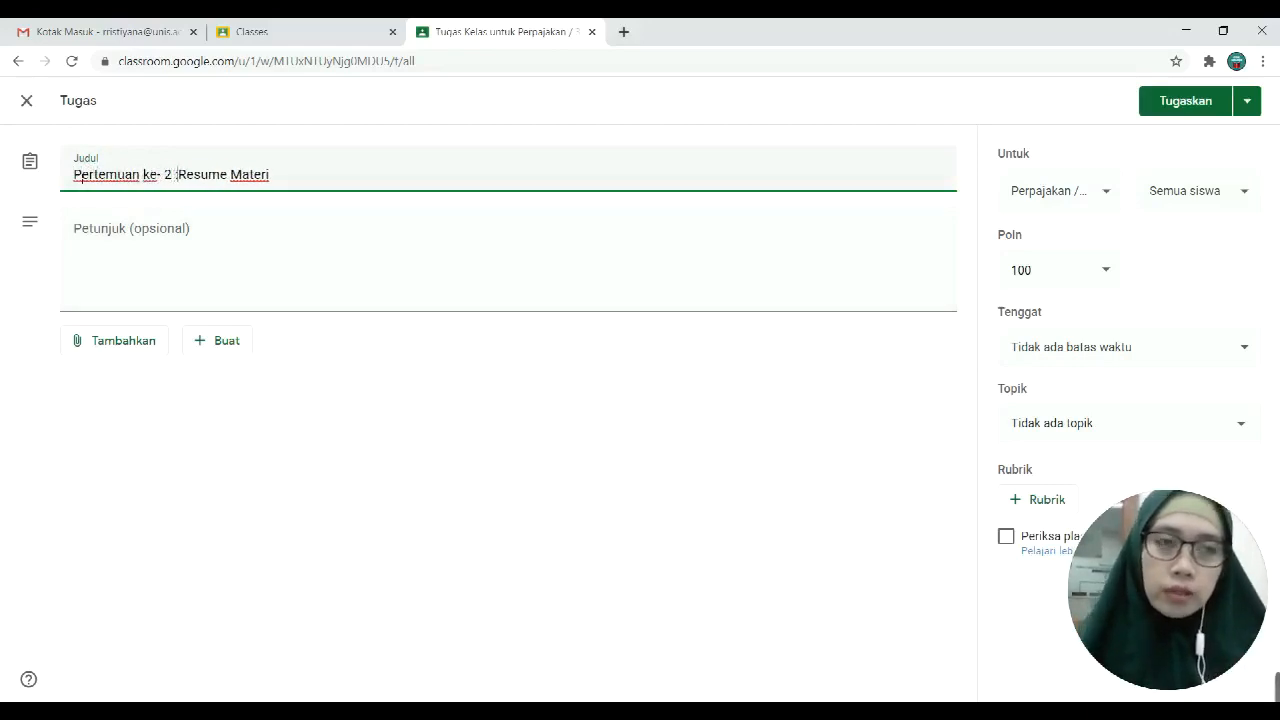
{"action": "left_click", "coordinate": [149, 235]}
Step: Write instructions '- Silahkan download materi yang sudah diupload' and '- Silahkan Resume materi tersebut minimal 6 halaman'
{"action": "type", "text": "-"}
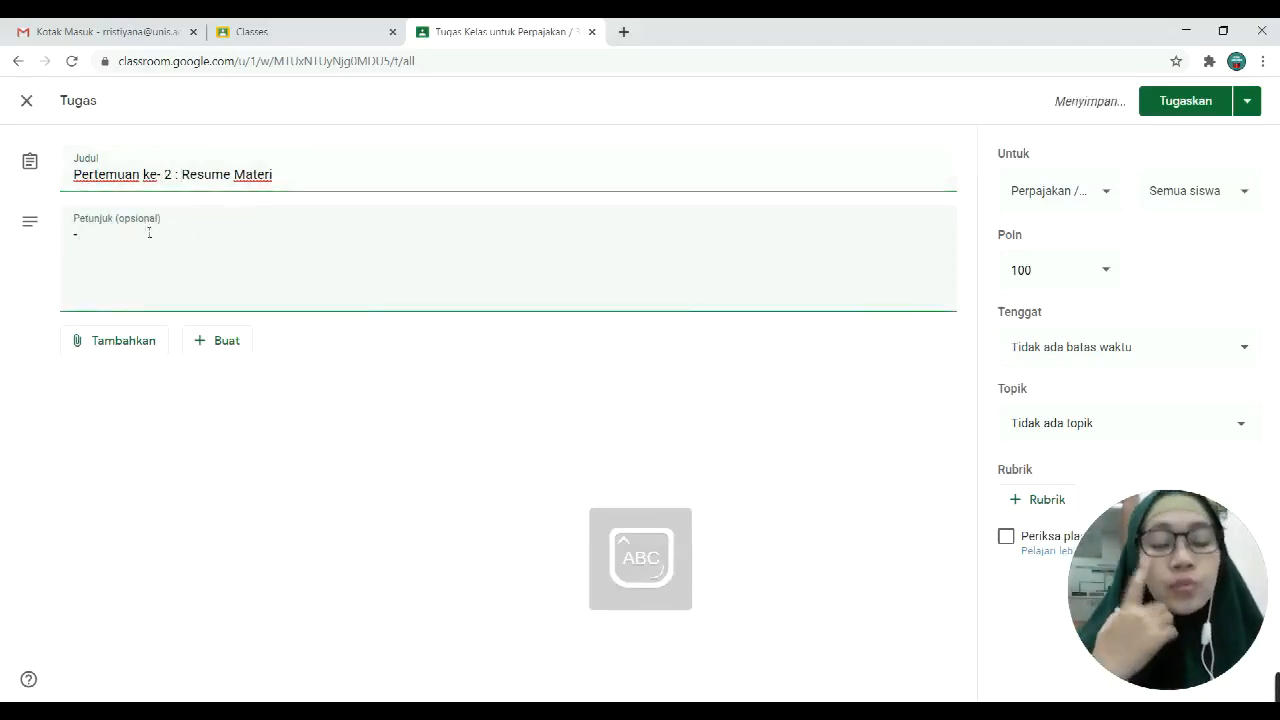
{"action": "type", "text": " Si"}
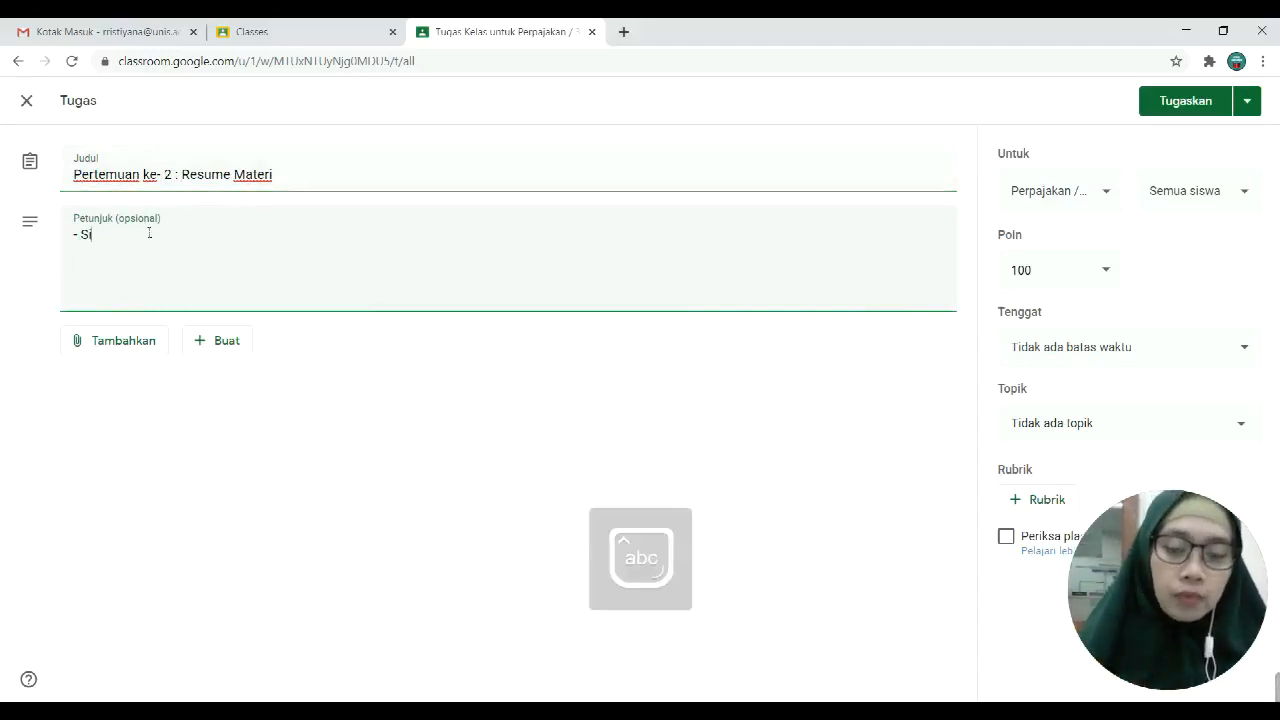
{"action": "type", "text": "lahkan download materi"}
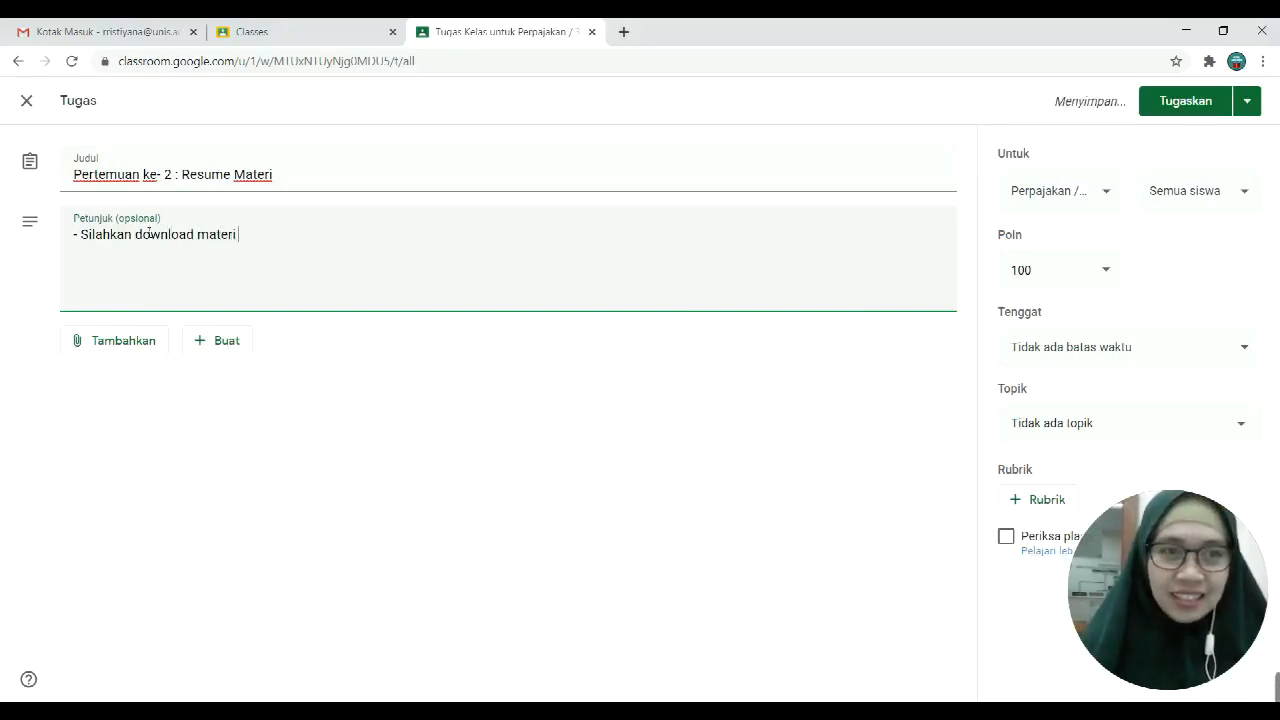
{"action": "type", "text": " yang s"}
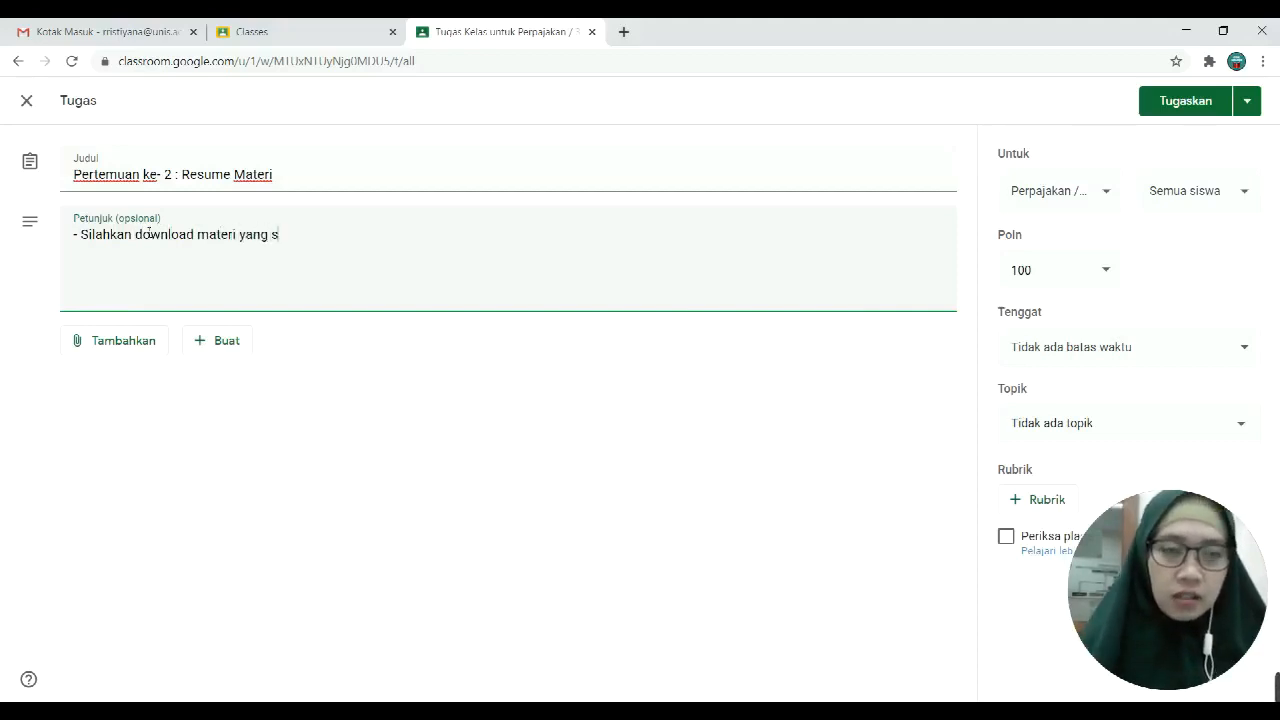
{"action": "type", "text": "udah diuop"}
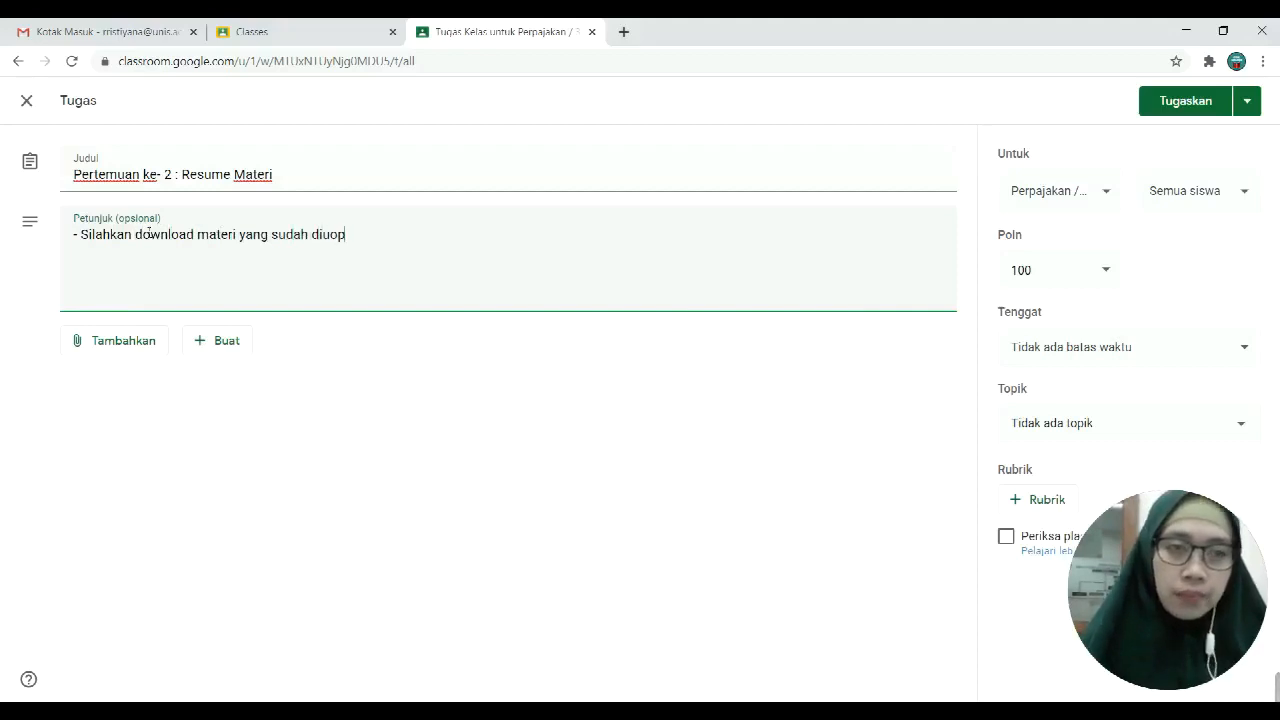
{"action": "key", "text": "BackSpace"}
{"action": "key", "text": "BackSpace"}
{"action": "key", "text": "BackSpace"}
{"action": "type", "text": "upload"}
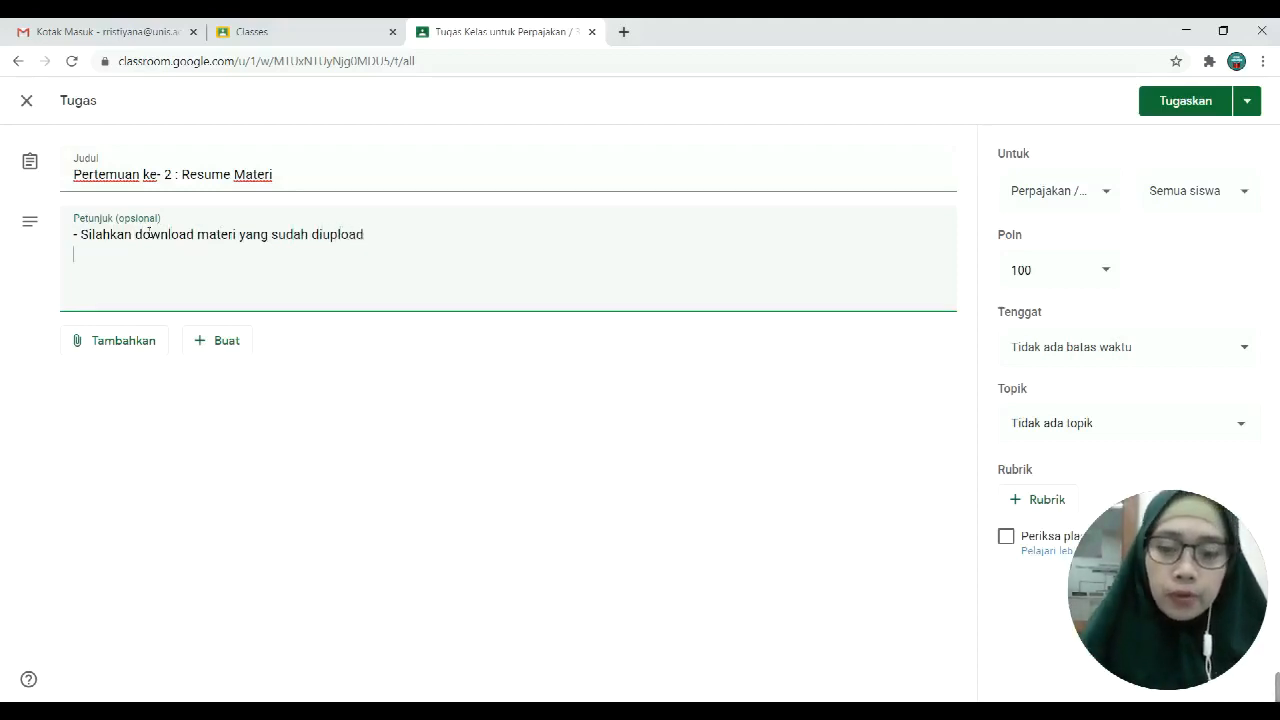
{"action": "key", "text": "Caps_Lock"}
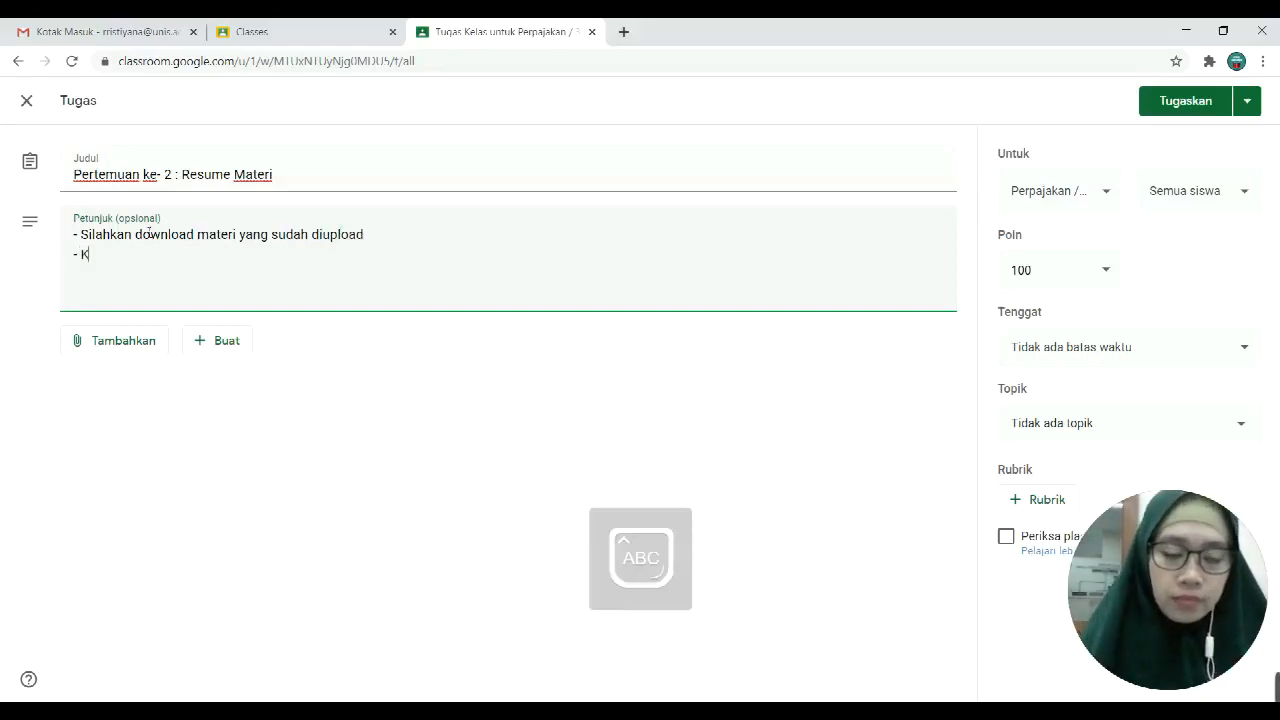
{"action": "key", "text": "Caps_Lock"}
{"action": "type", "text": "Silahkan M"}
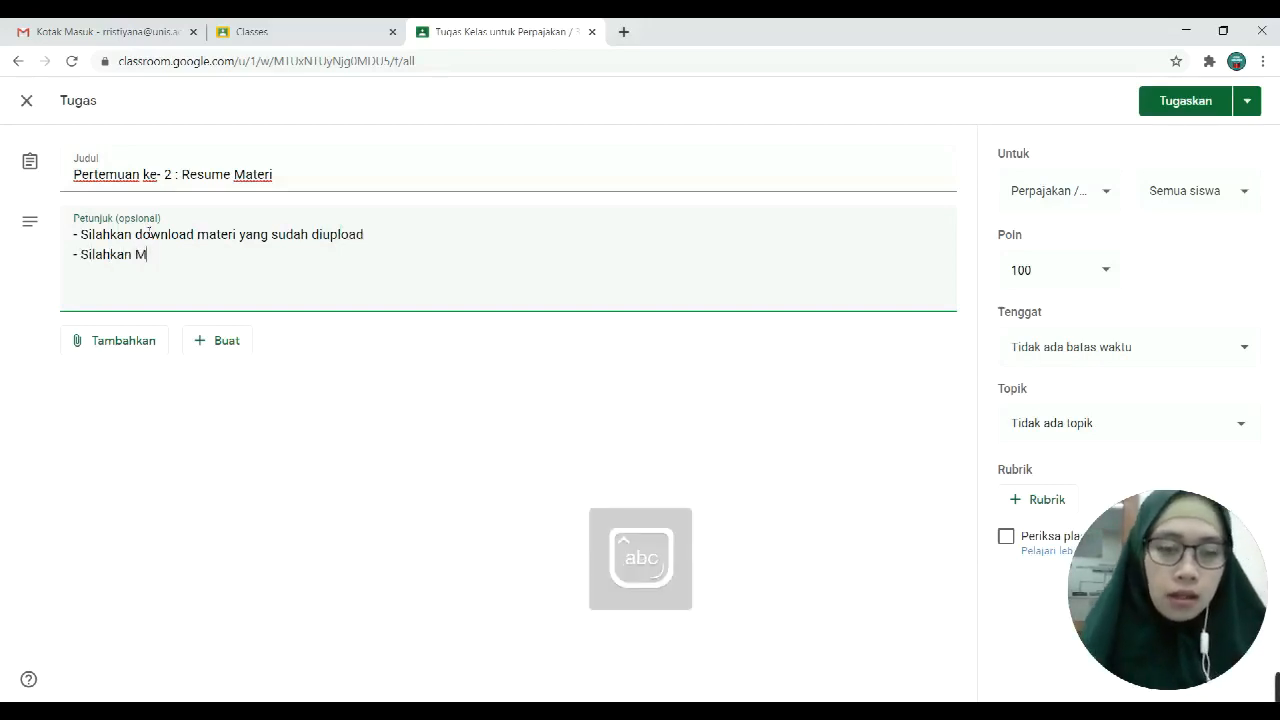
{"action": "type", "text": "Re"}
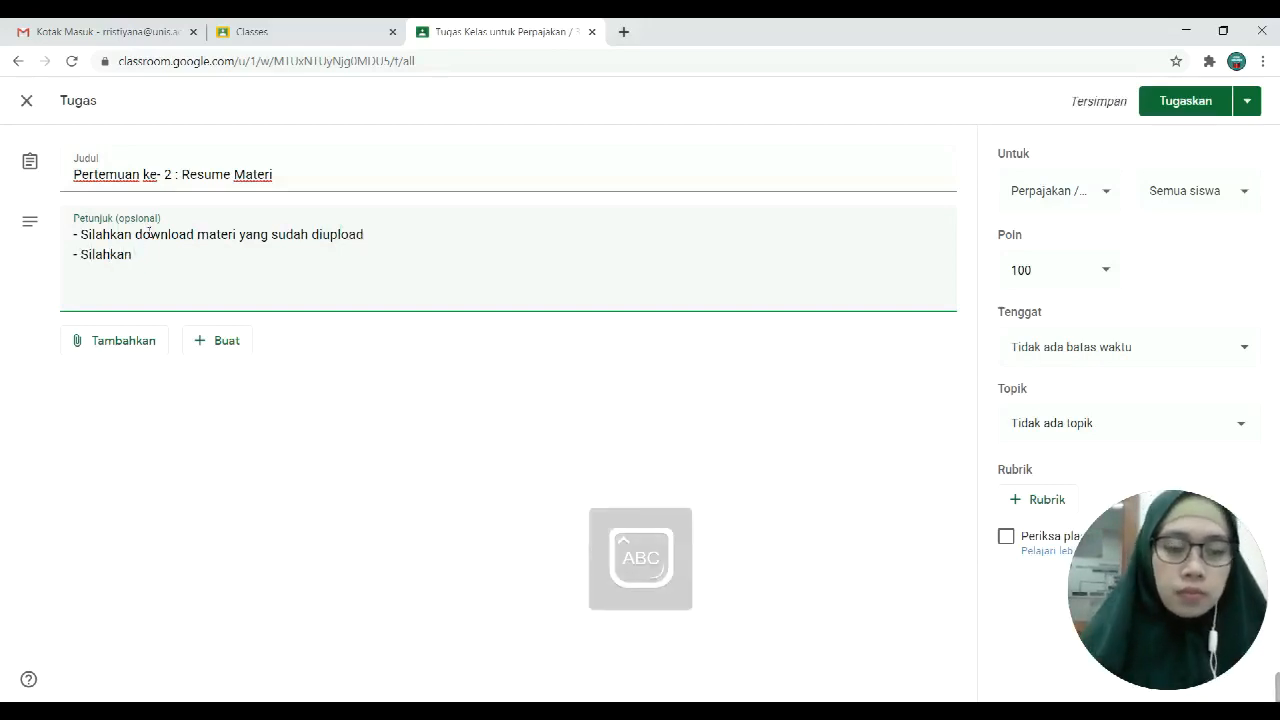
{"action": "type", "text": "sume materi"}
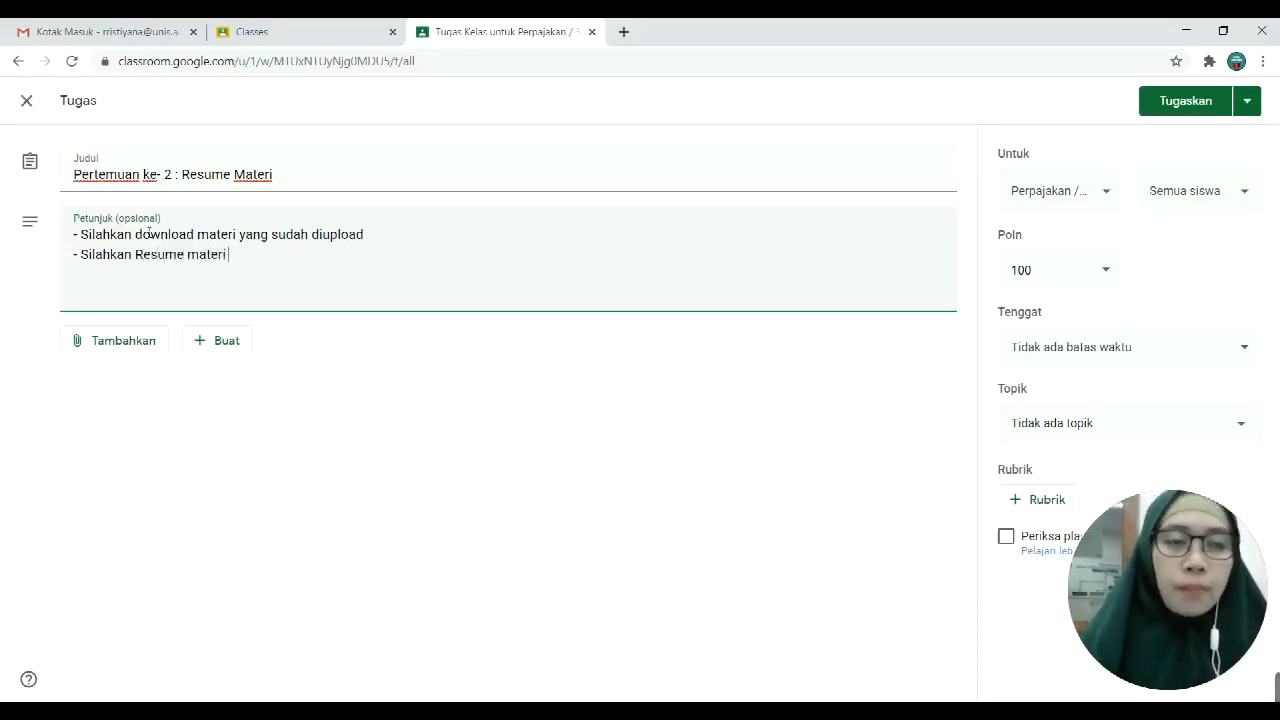
{"action": "type", "text": " tersebut"}
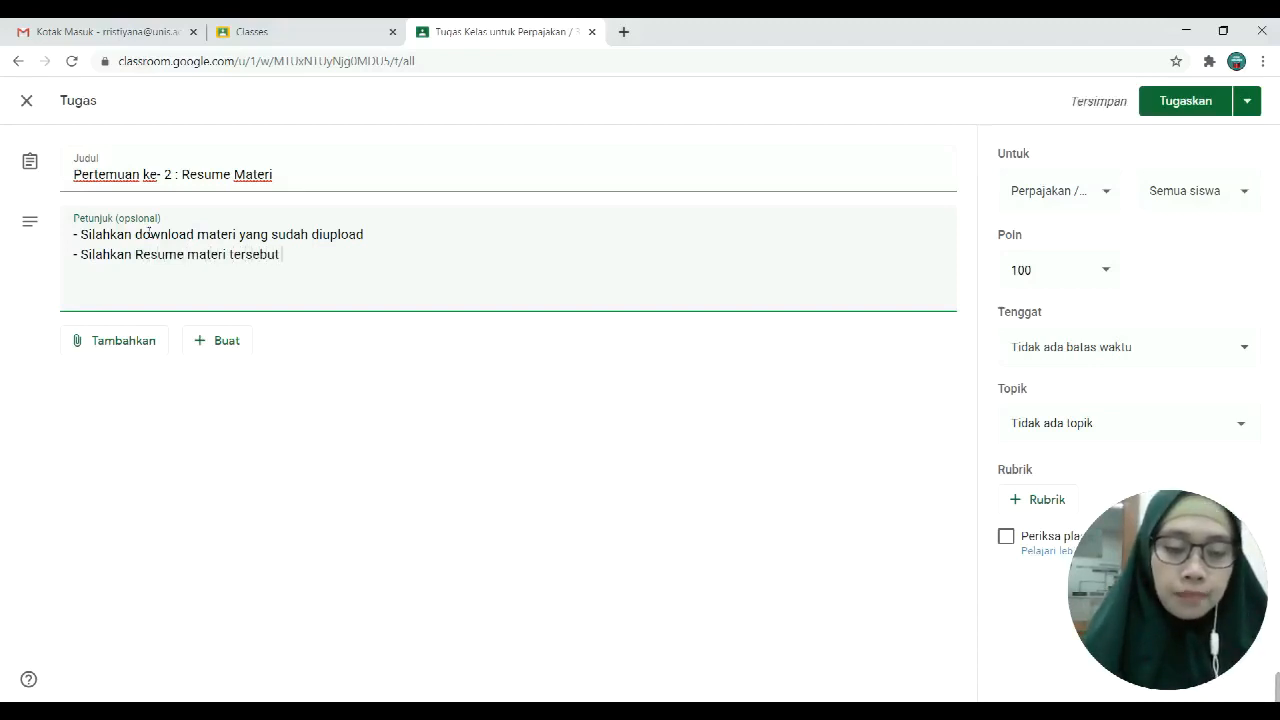
{"action": "type", "text": " paling"}
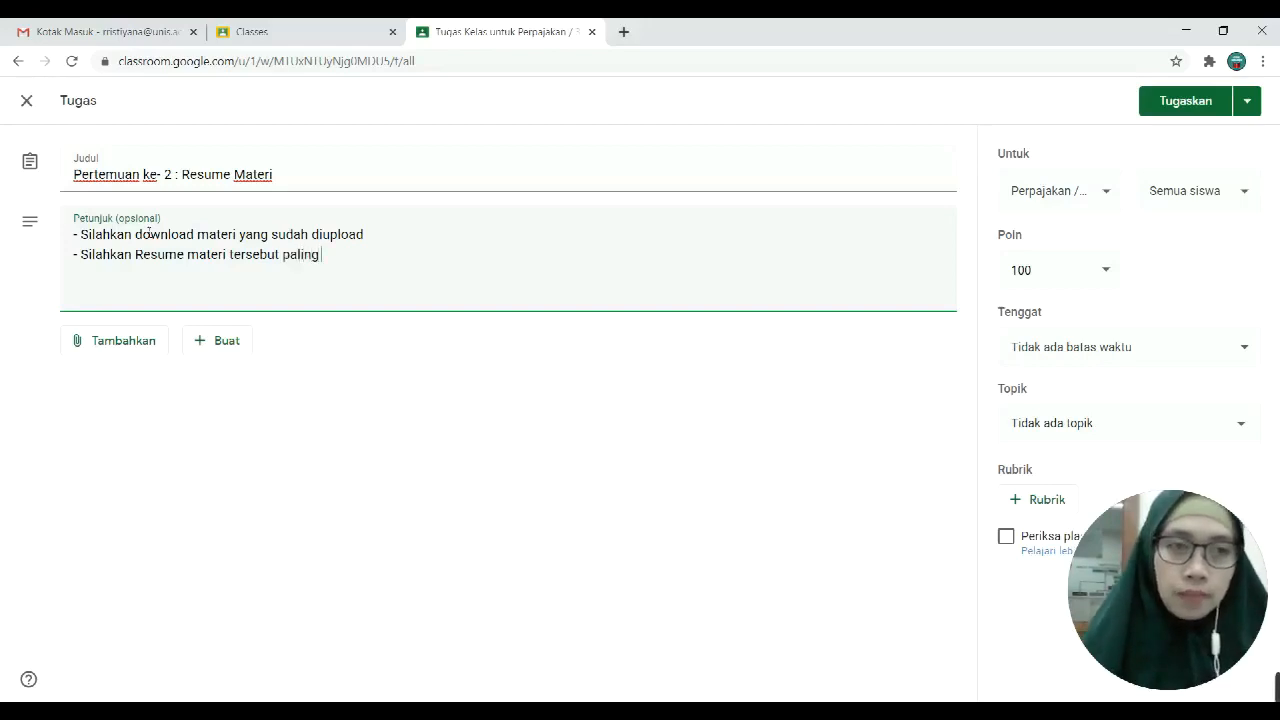
{"action": "key", "text": "BackSpace"}
{"action": "key", "text": "BackSpace"}
{"action": "key", "text": "BackSpace"}
{"action": "key", "text": "BackSpace"}
{"action": "key", "text": "BackSpace"}
{"action": "key", "text": "BackSpace"}
{"action": "key", "text": "BackSpace"}
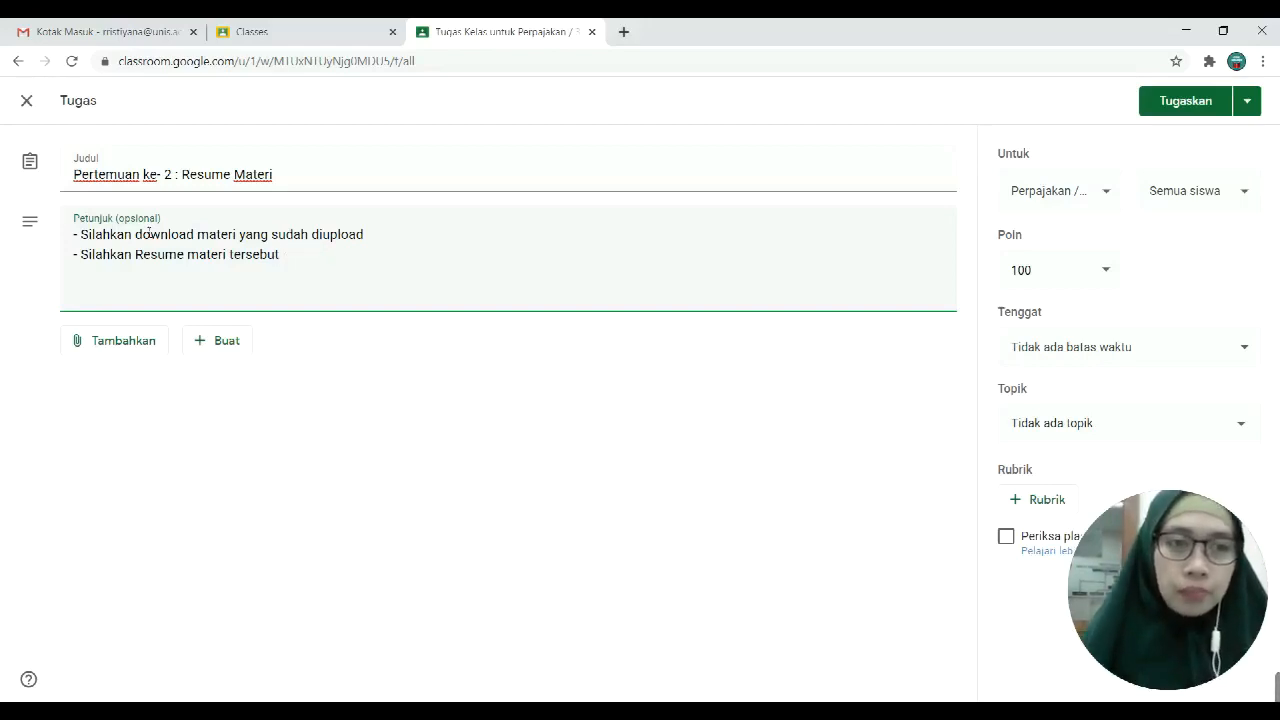
{"action": "type", "text": "minimal"}
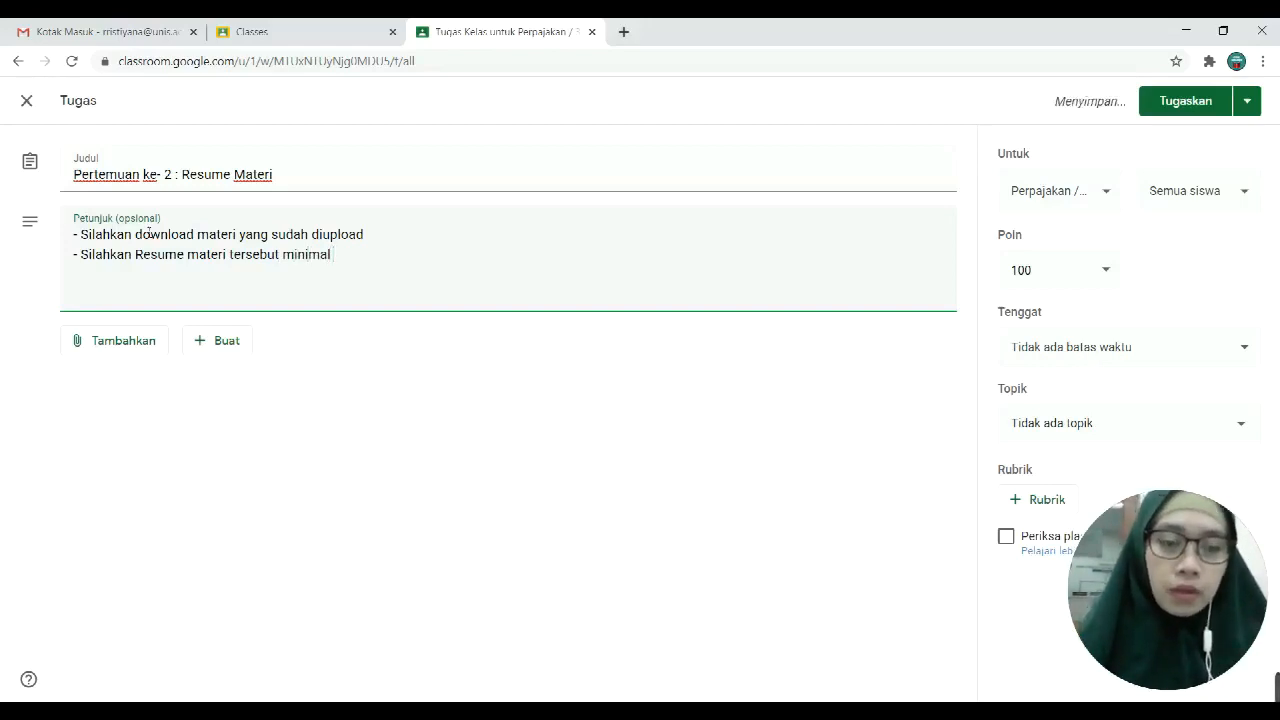
{"action": "type", "text": " 6 hala"}
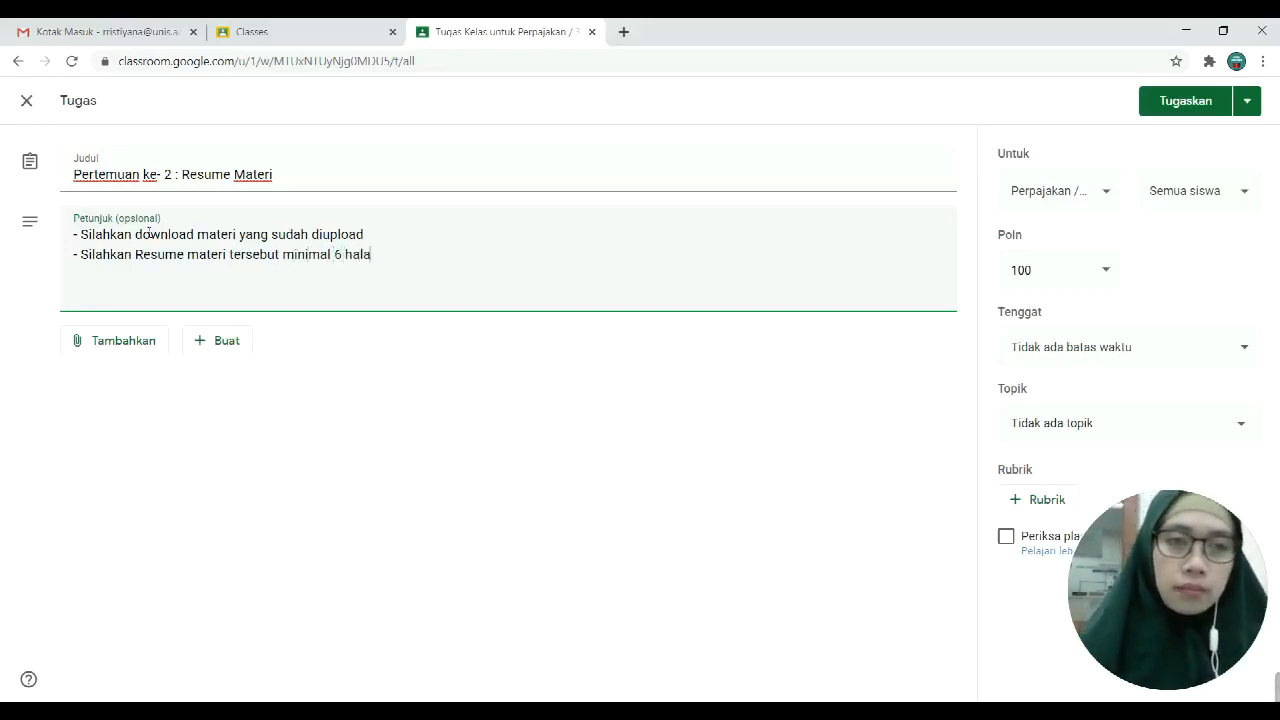
{"action": "type", "text": "ma"}
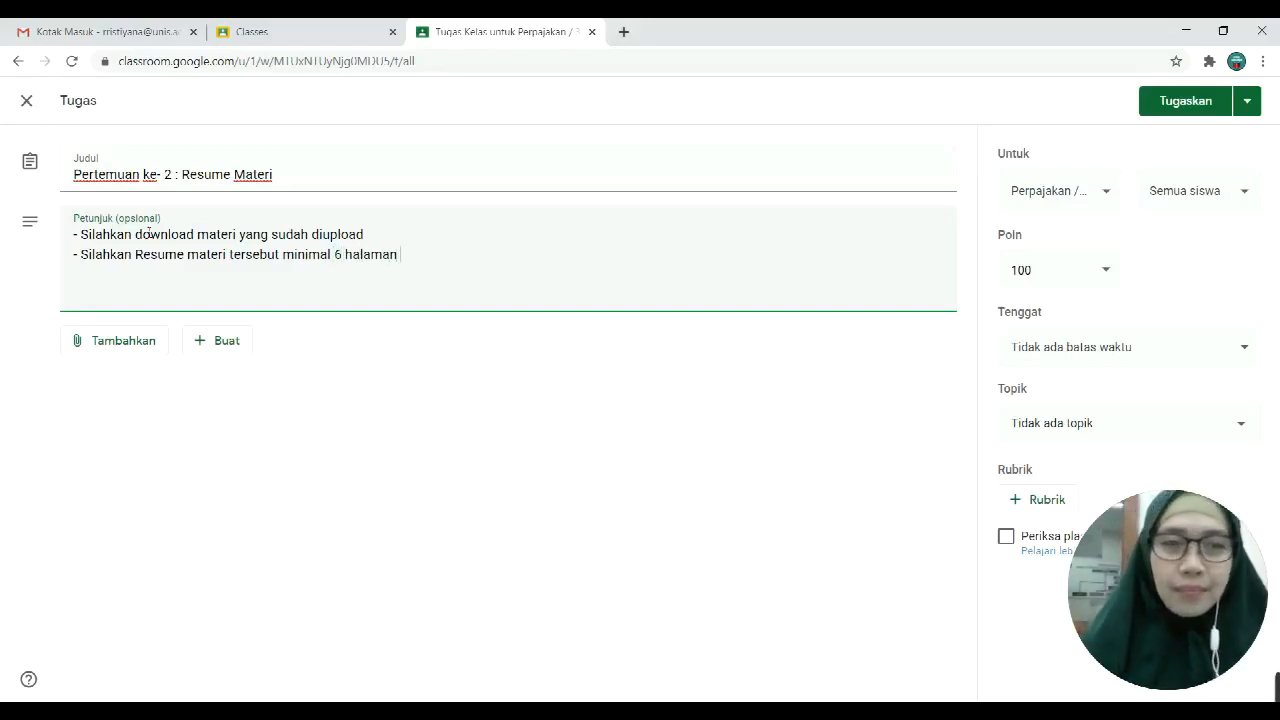
{"action": "type", "text": "n"}
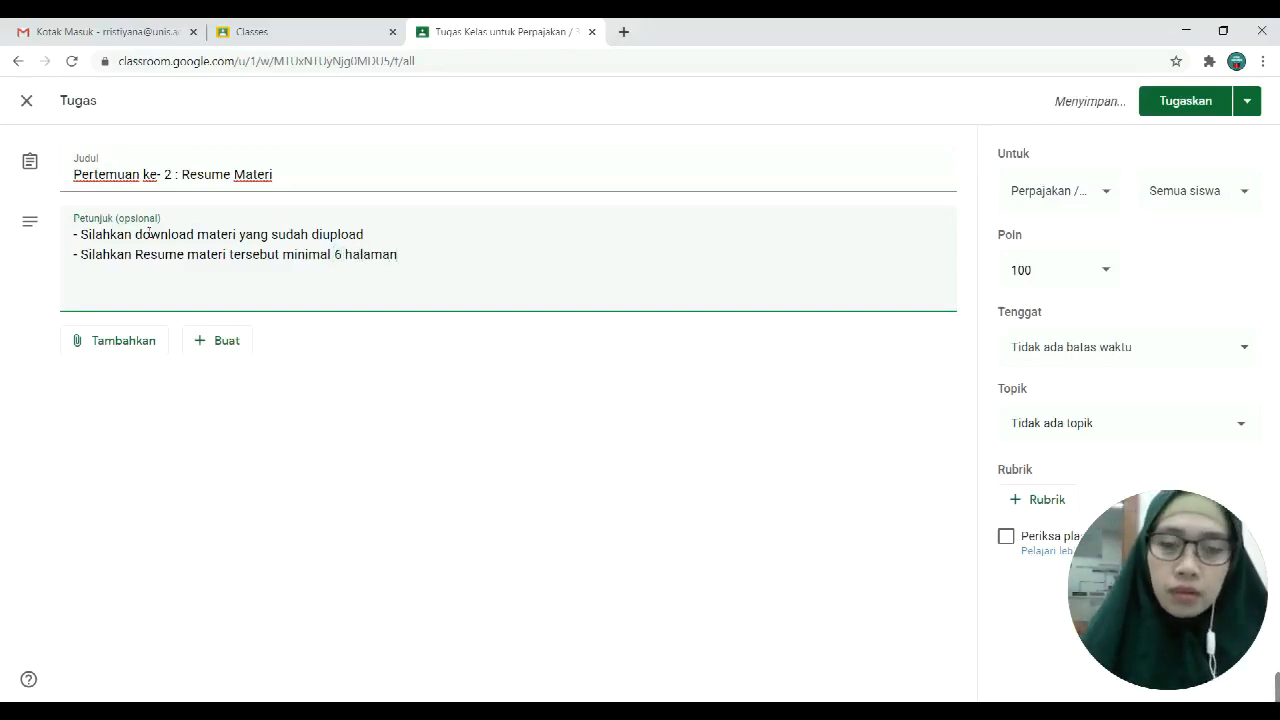
Step: Add the instruction line '- Bentuk file yang diupload berupa word/PDF'
{"action": "key", "text": "Return"}
{"action": "type", "text": "-"}
{"action": "key", "text": "Caps_Lock"}
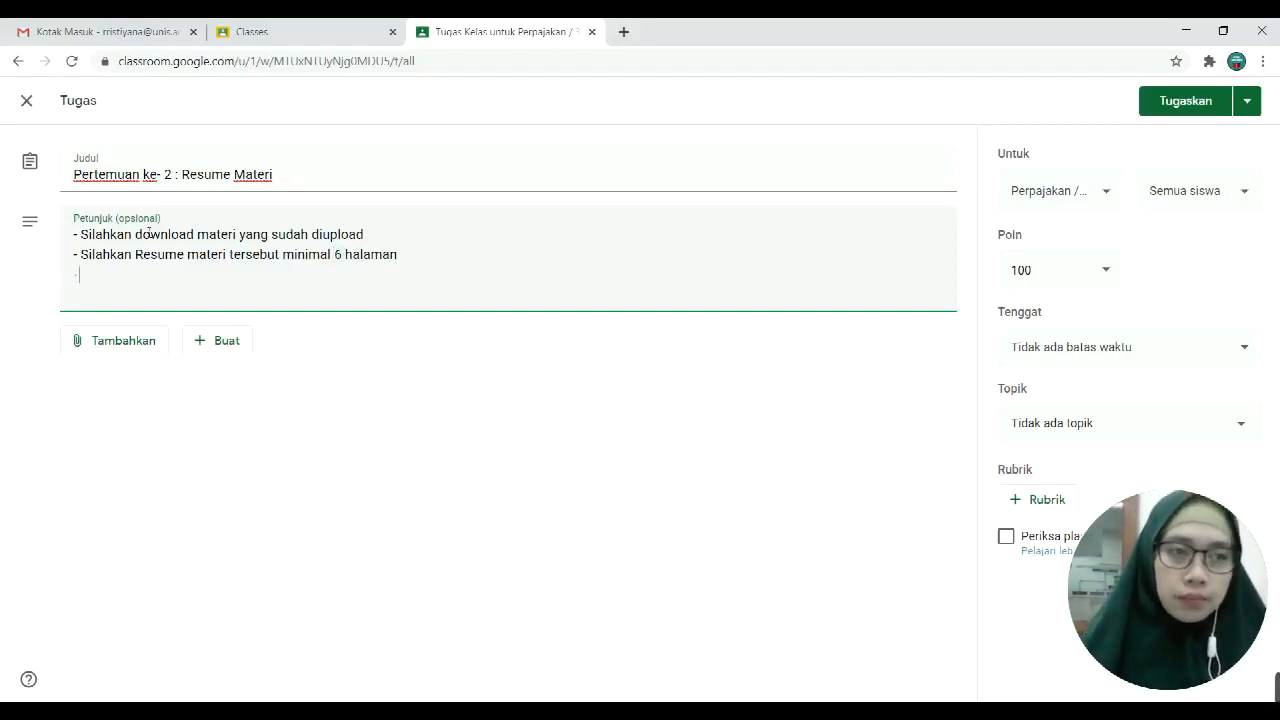
{"action": "key", "text": "Caps_Lock"}
{"action": "type", "text": "b="}
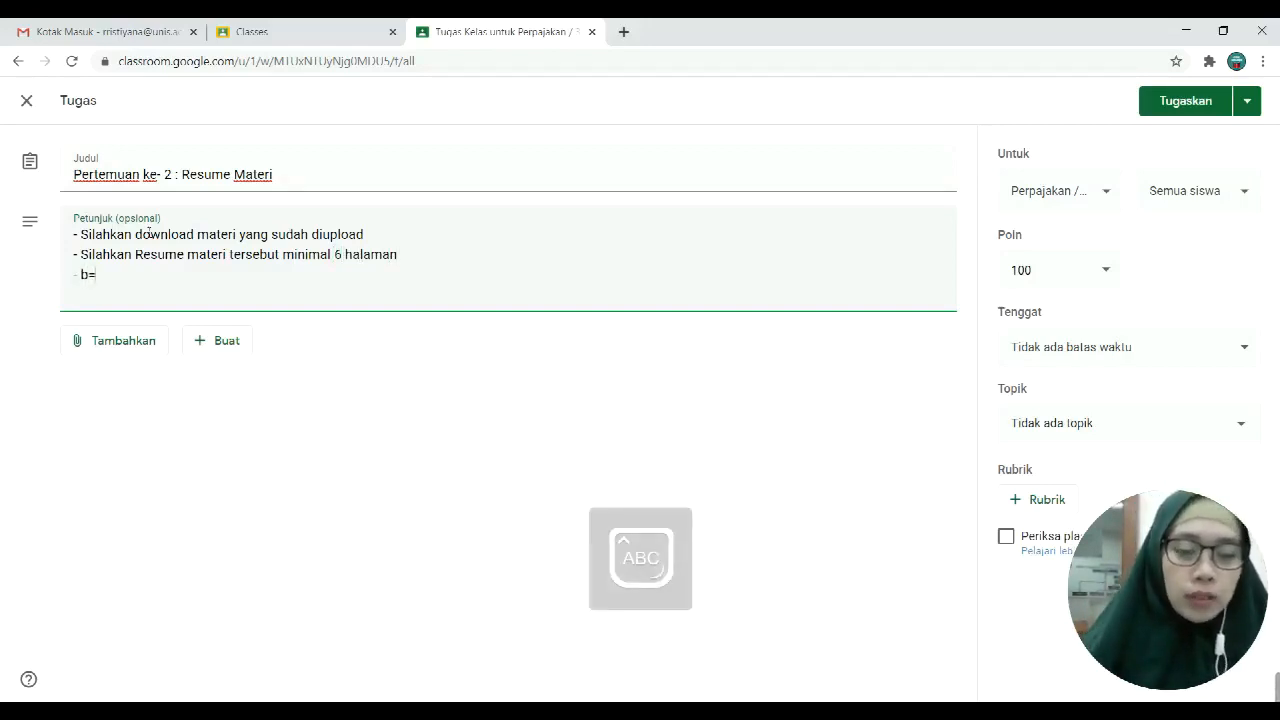
{"action": "type", "text": "Bentuk"}
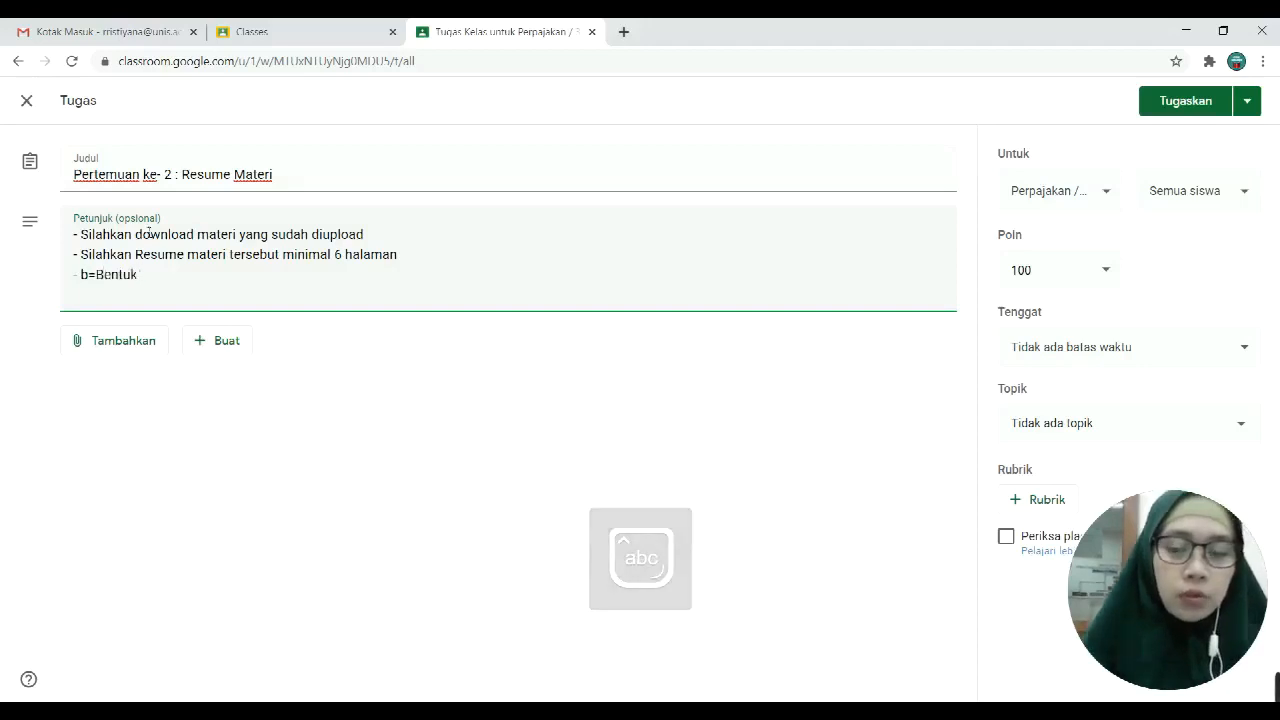
{"action": "key", "text": "BackSpace"}
{"action": "key", "text": "BackSpace"}
{"action": "key", "text": "BackSpace"}
{"action": "key", "text": "BackSpace"}
{"action": "key", "text": "BackSpace"}
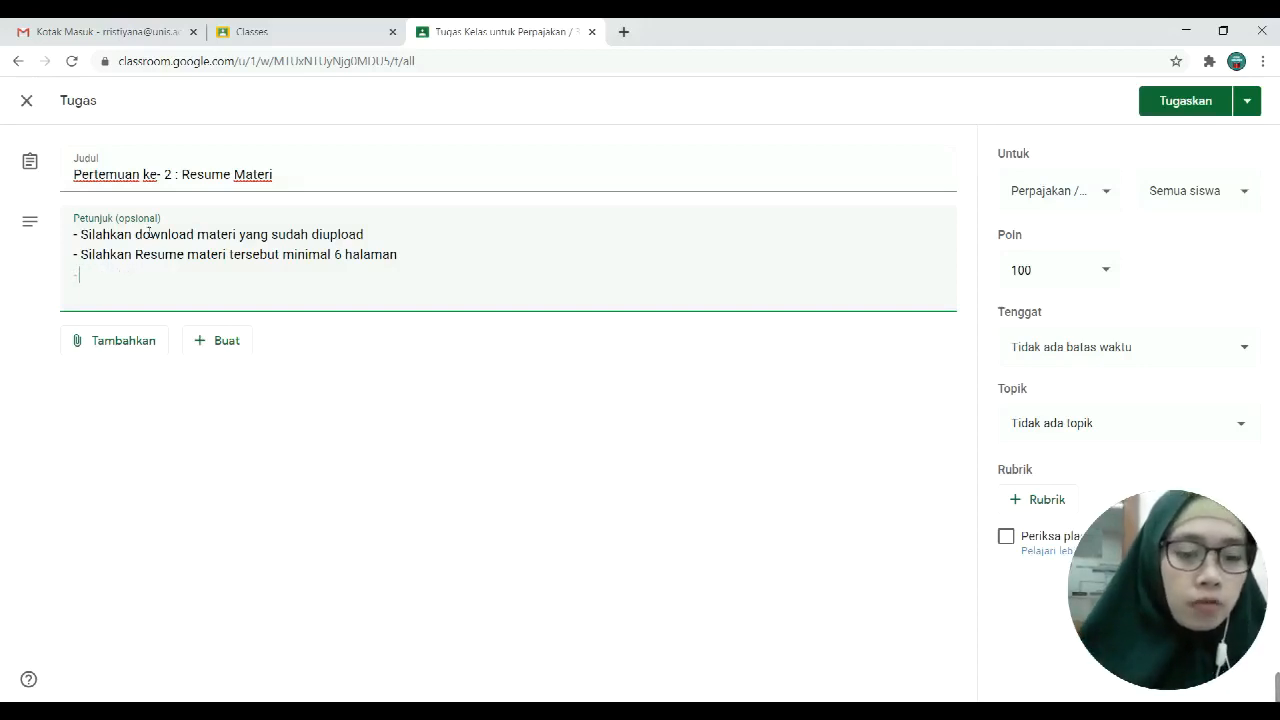
{"action": "key", "text": "Caps_Lock"}
{"action": "type", "text": "B"}
{"action": "key", "text": "Caps_Lock"}
{"action": "type", "text": "entuk file yang diupload berupa"}
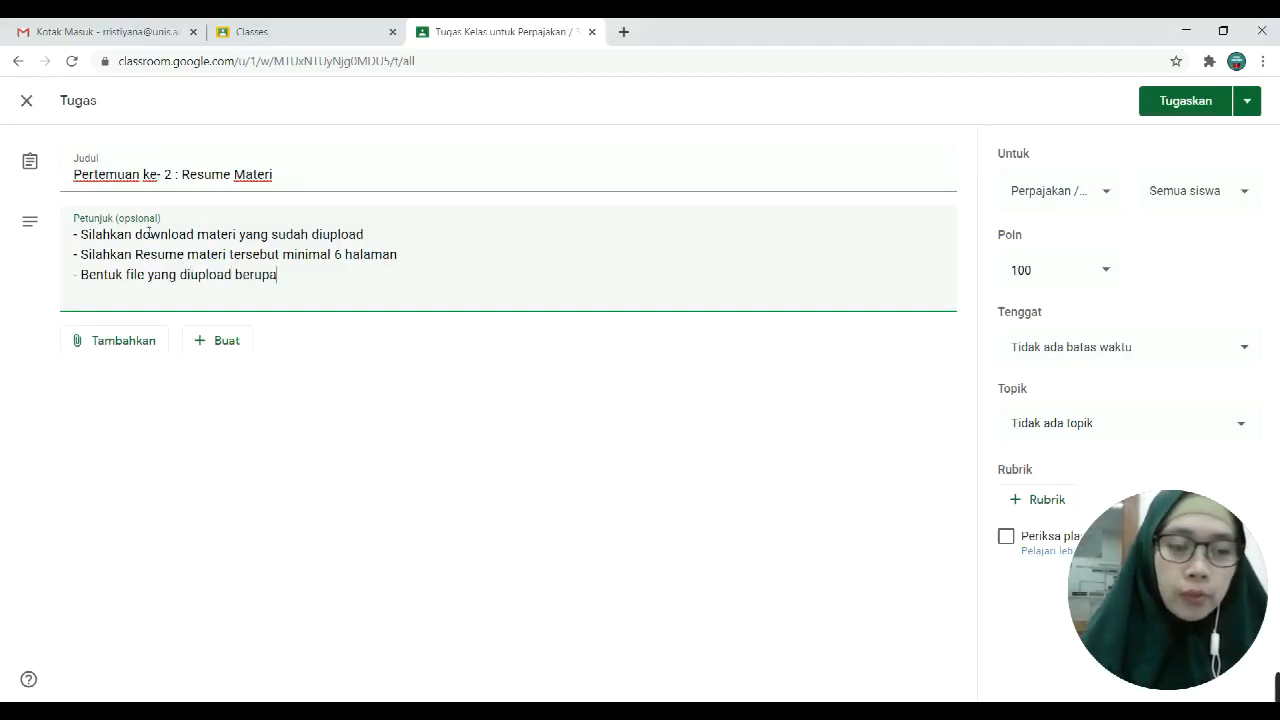
{"action": "type", "text": " word"}
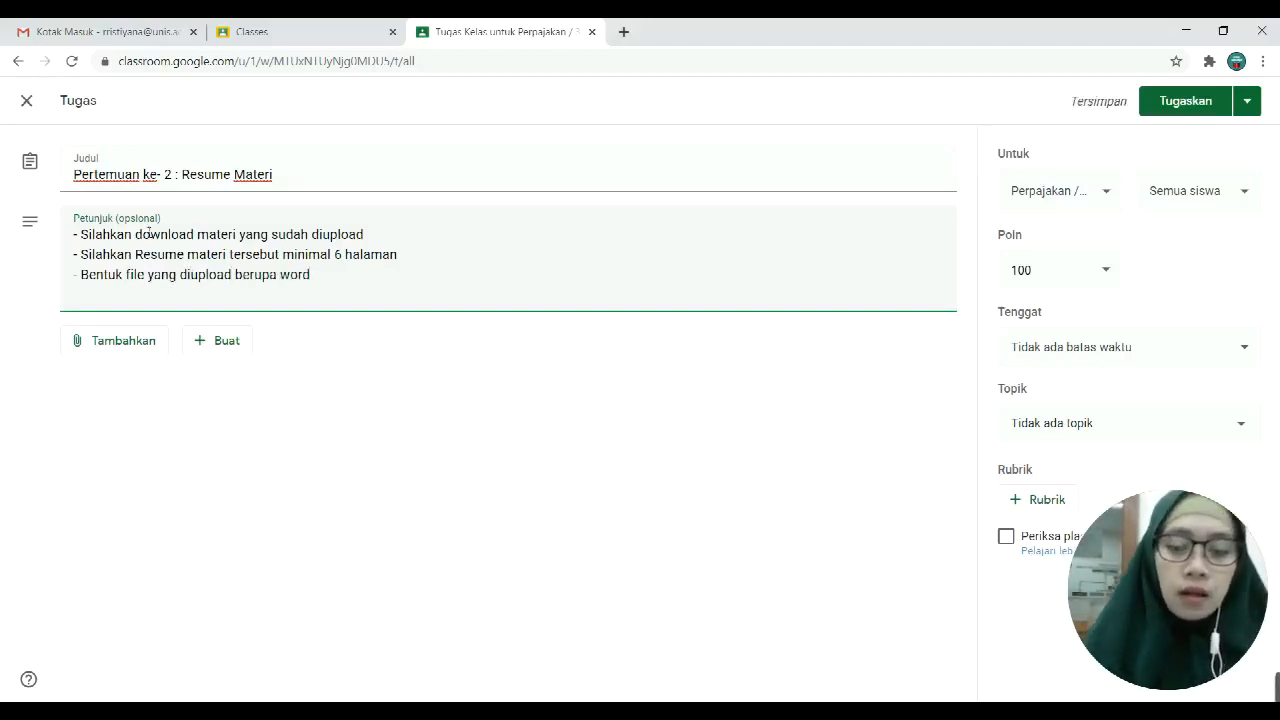
{"action": "type", "text": "/PDF"}
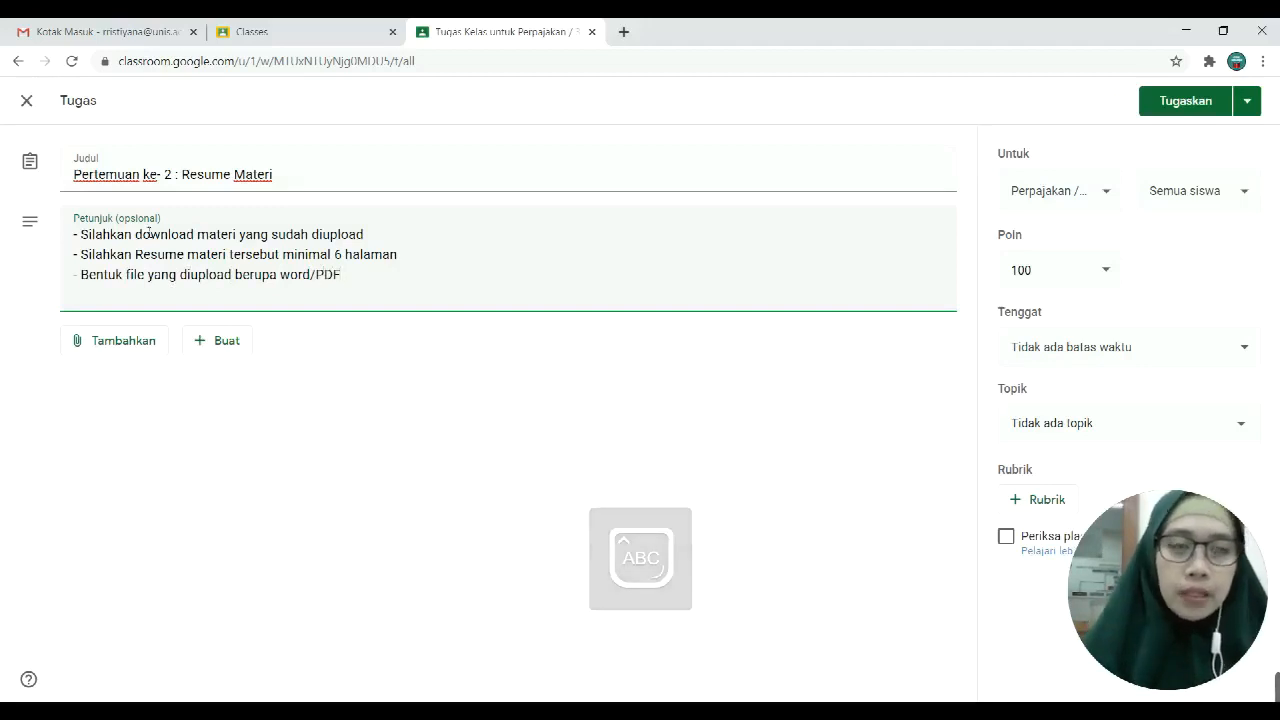
Step: Add the line '- Pengumpulan paling lambat tanggal 27 oktober 2020'
{"action": "key", "text": "Return"}
{"action": "type", "text": "-"}
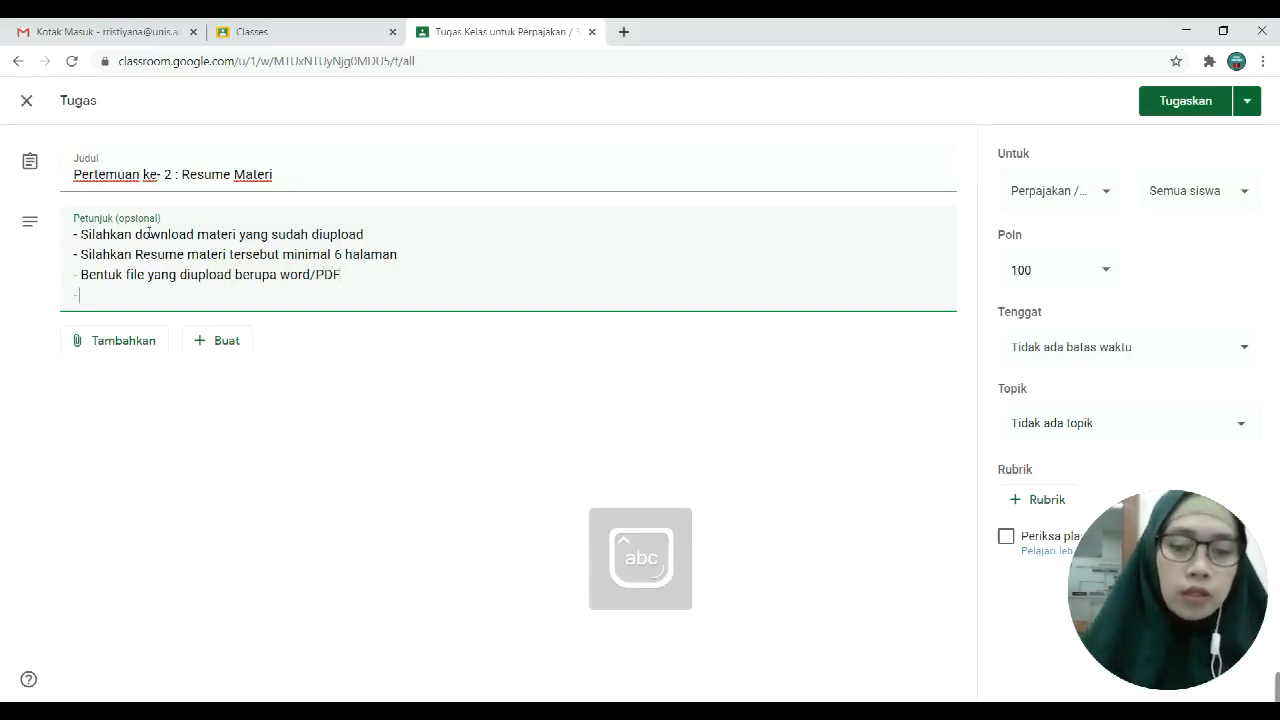
{"action": "type", "text": " Pen"}
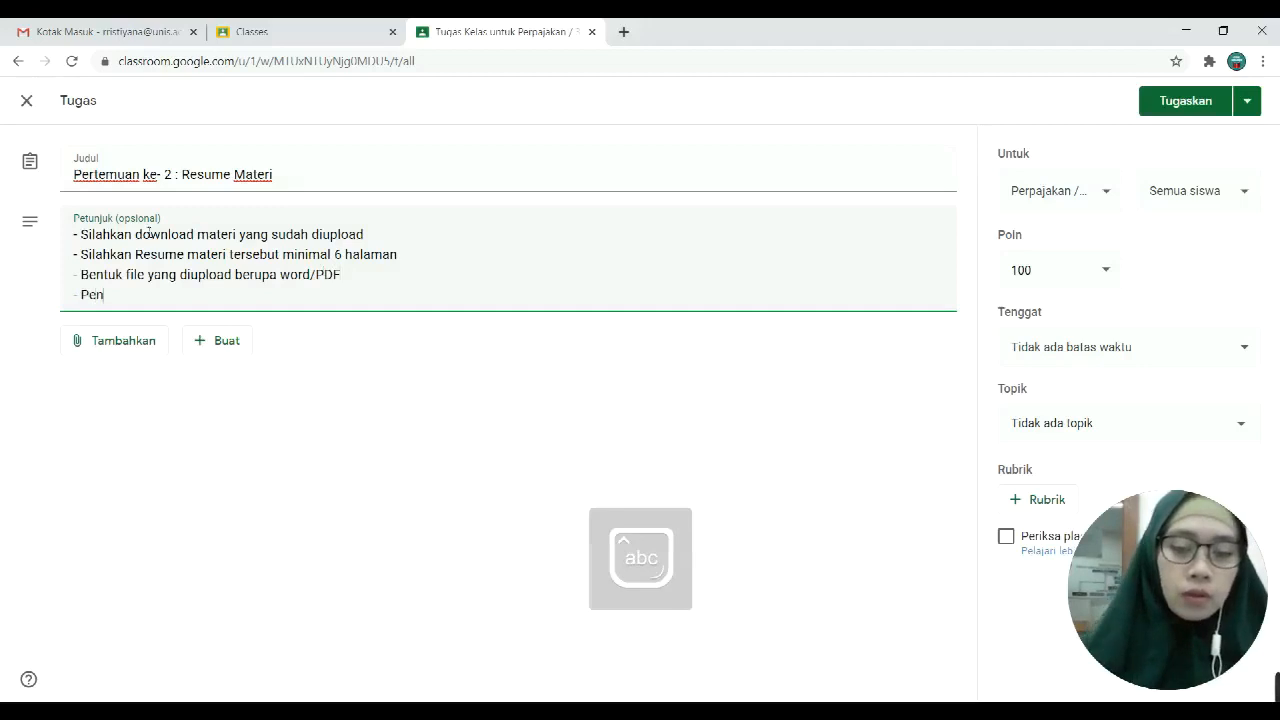
{"action": "type", "text": "gumpulan paling lama"}
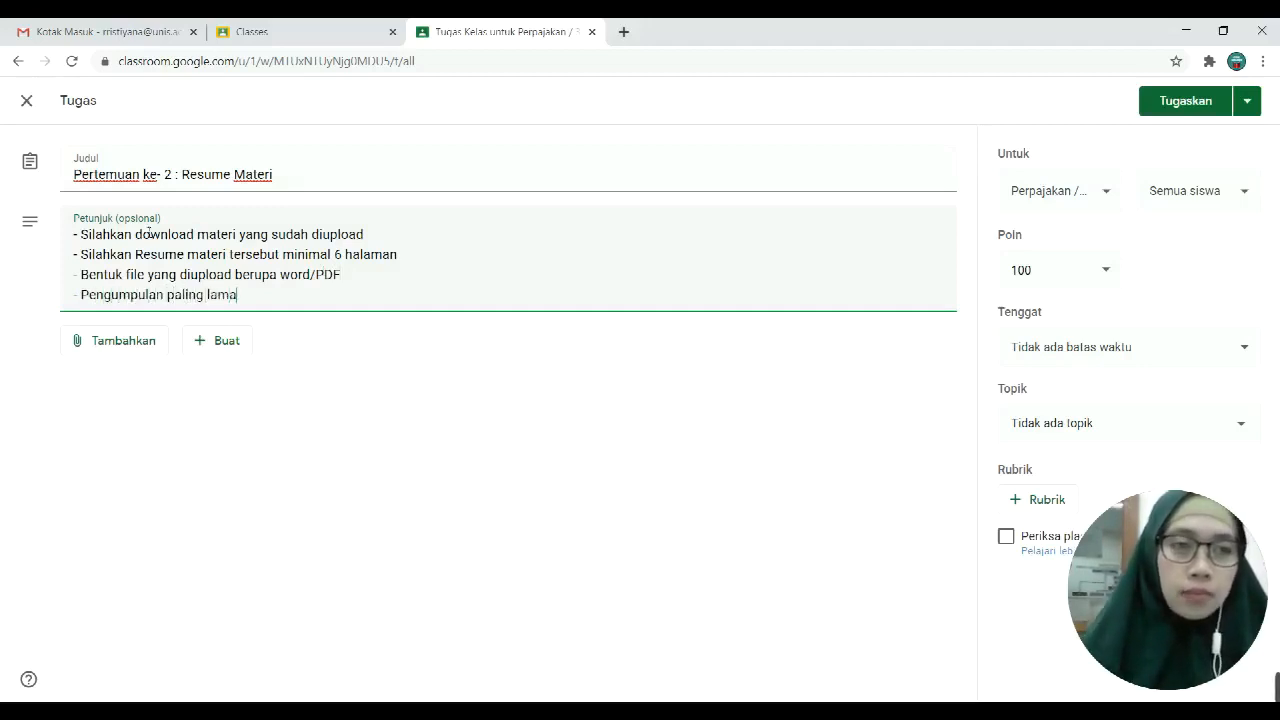
{"action": "type", "text": " tg"}
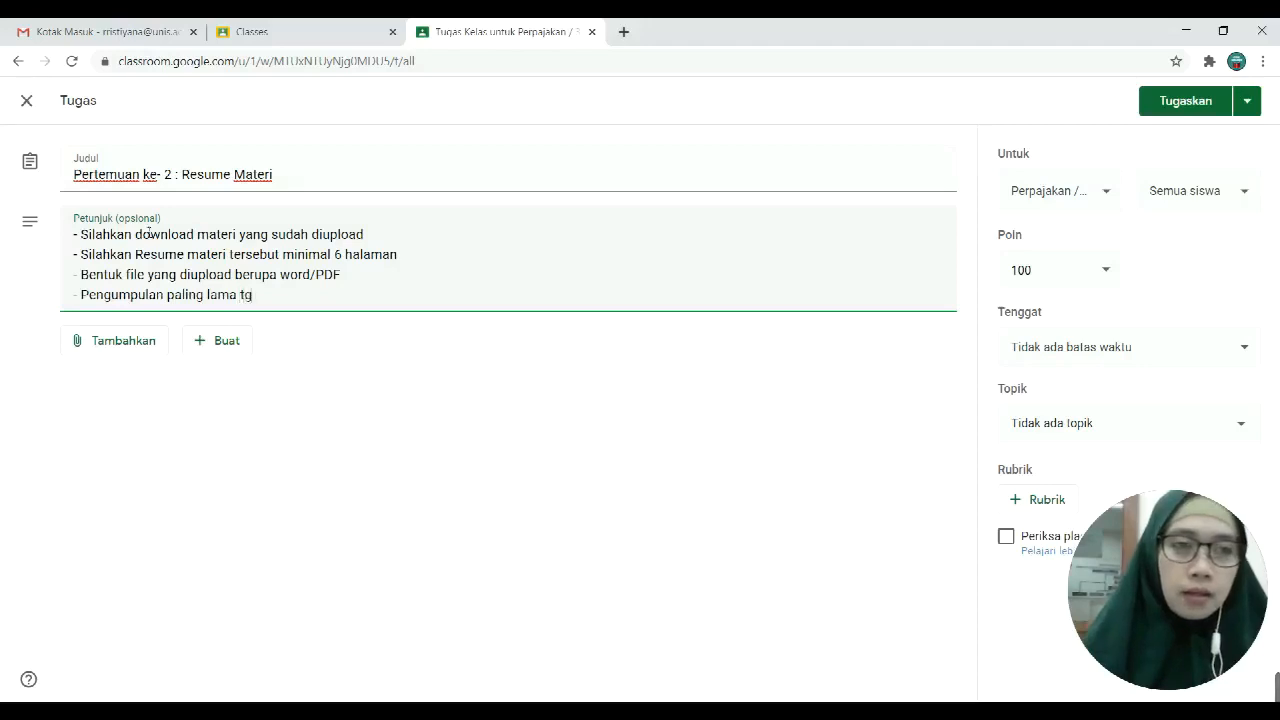
{"action": "key", "text": "BackSpace"}
{"action": "key", "text": "BackSpace"}
{"action": "key", "text": "BackSpace"}
{"action": "key", "text": "BackSpace"}
{"action": "key", "text": "BackSpace"}
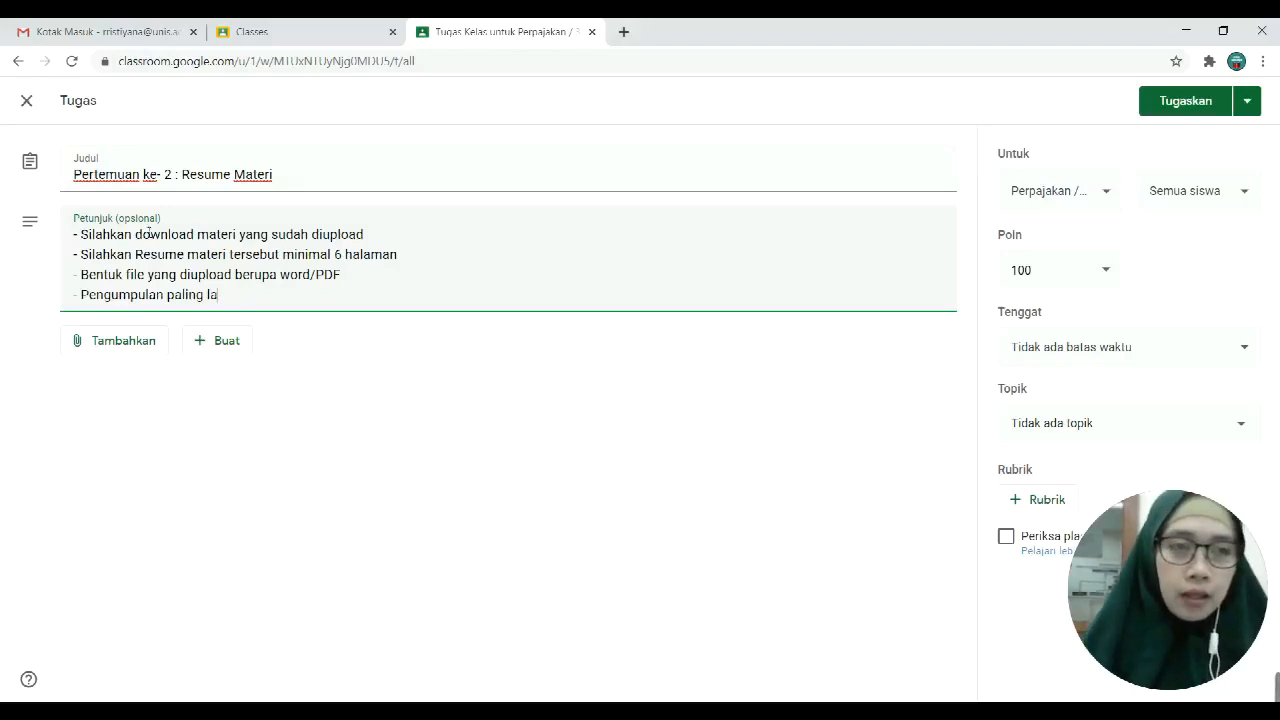
{"action": "type", "text": "mbat tanggal"}
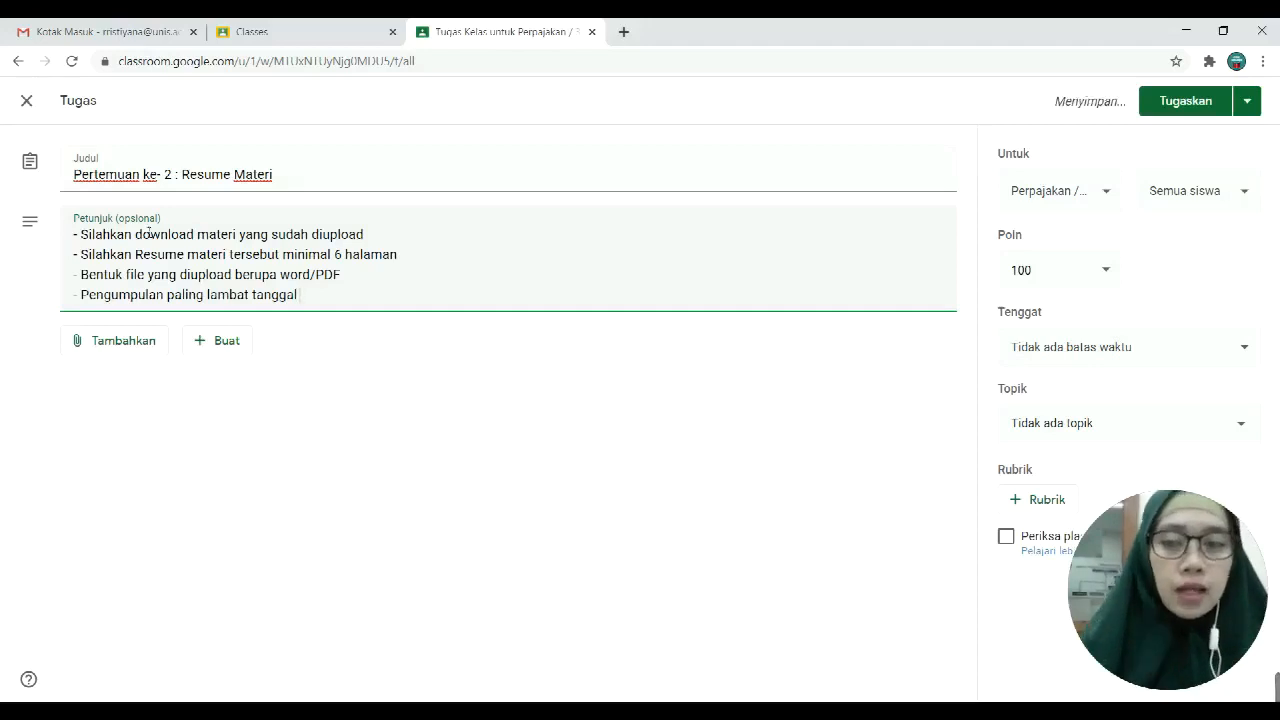
{"action": "type", "text": " 27"}
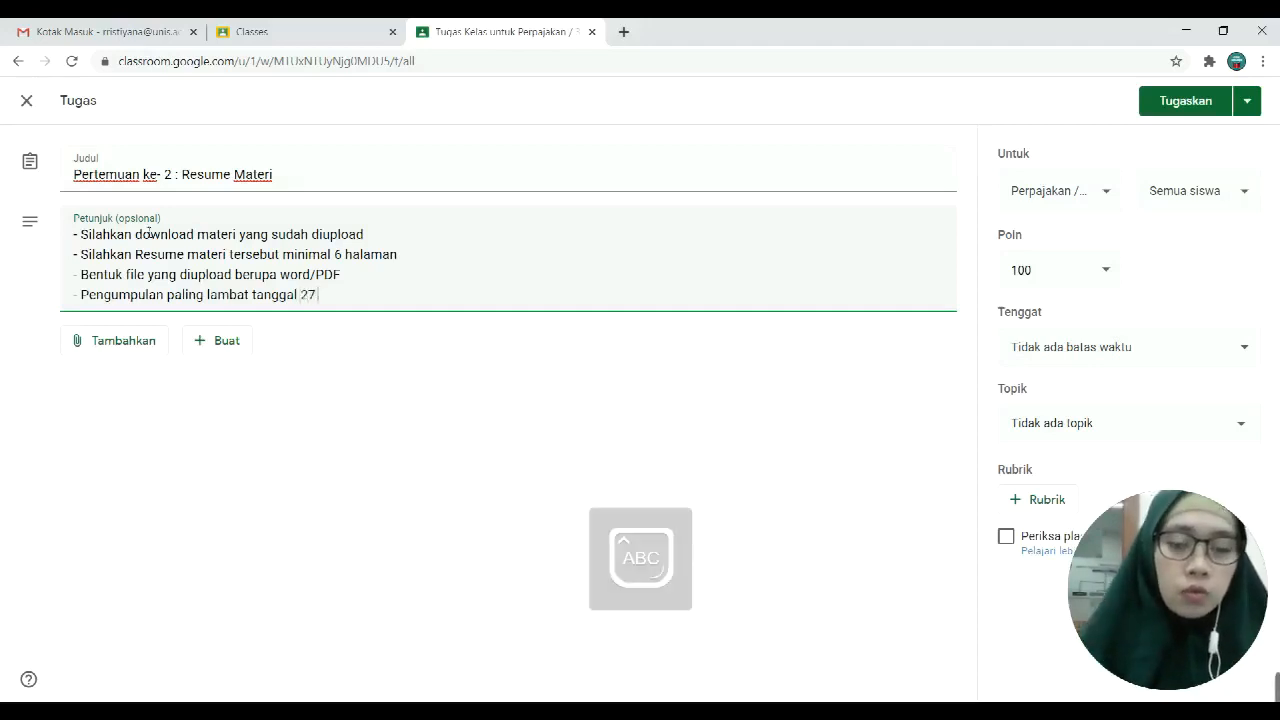
{"action": "type", "text": " oktober"}
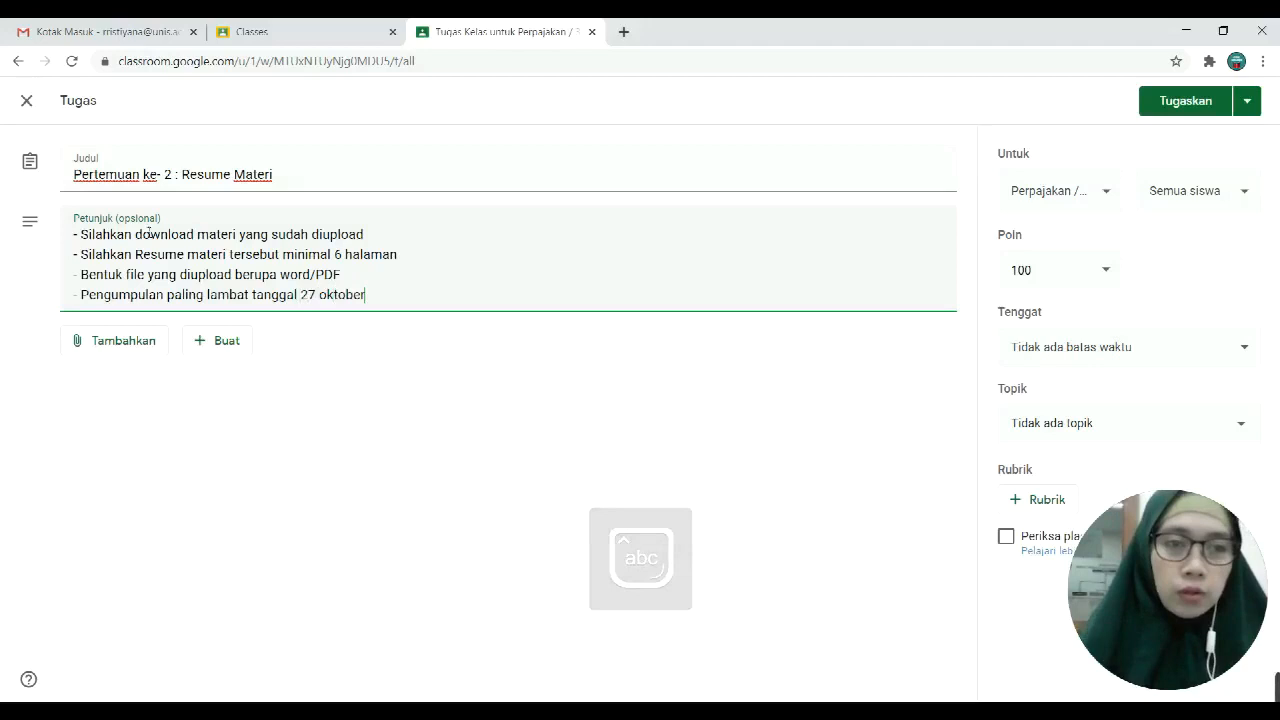
{"action": "type", "text": " 2020"}
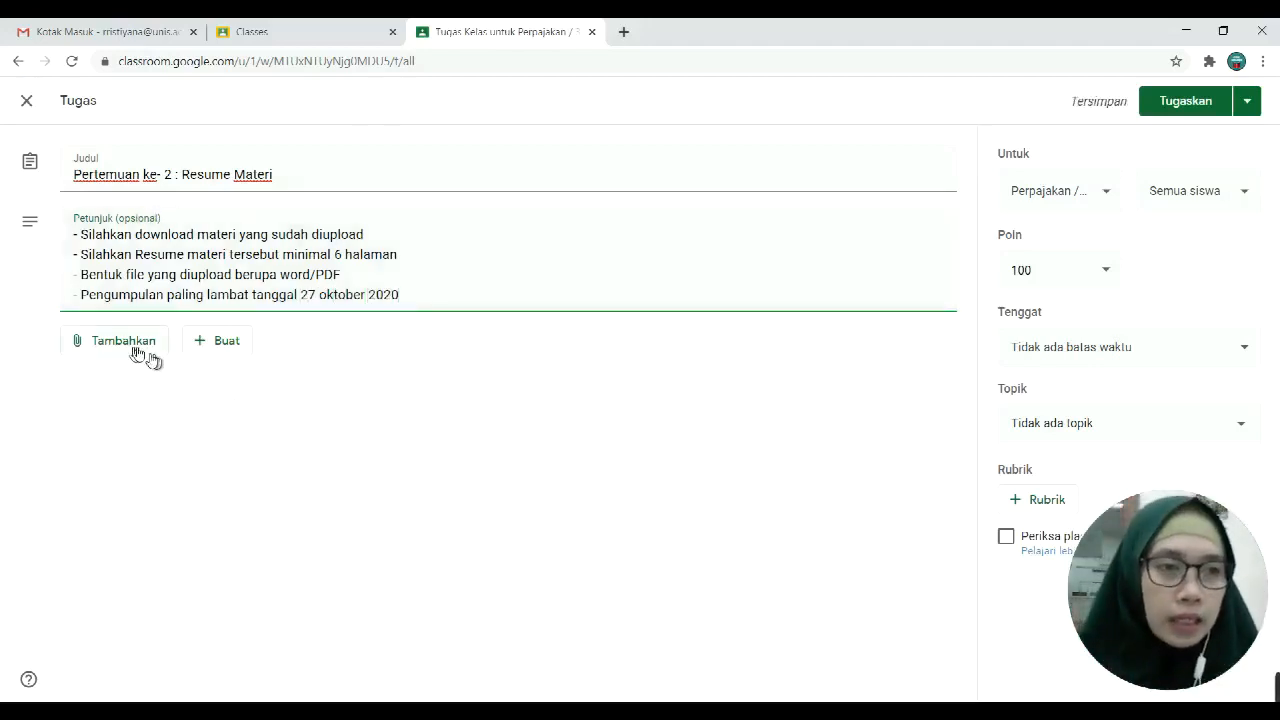
Step: Upload P-13 (Perencanaan PPh Pasal 15).pdf as an attachment and set it to 'Siswa dapat mengedit file'
{"action": "left_click", "coordinate": [106, 338]}
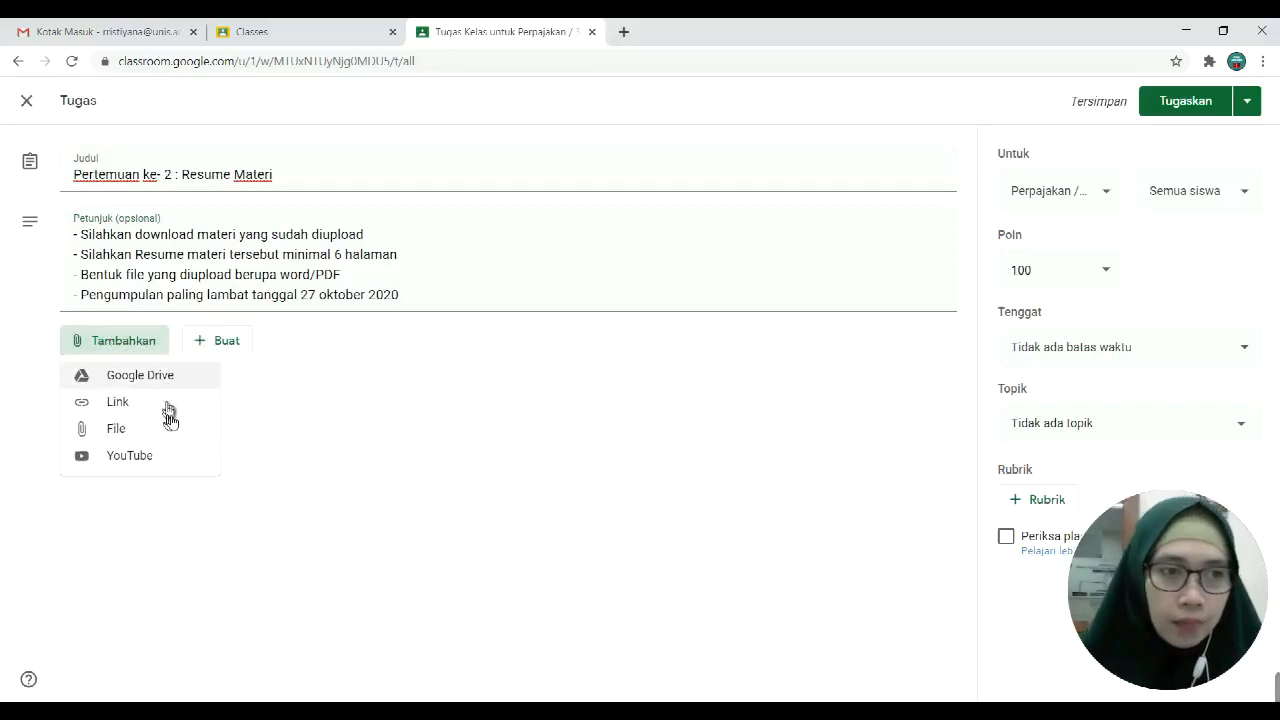
{"action": "left_click", "coordinate": [141, 437]}
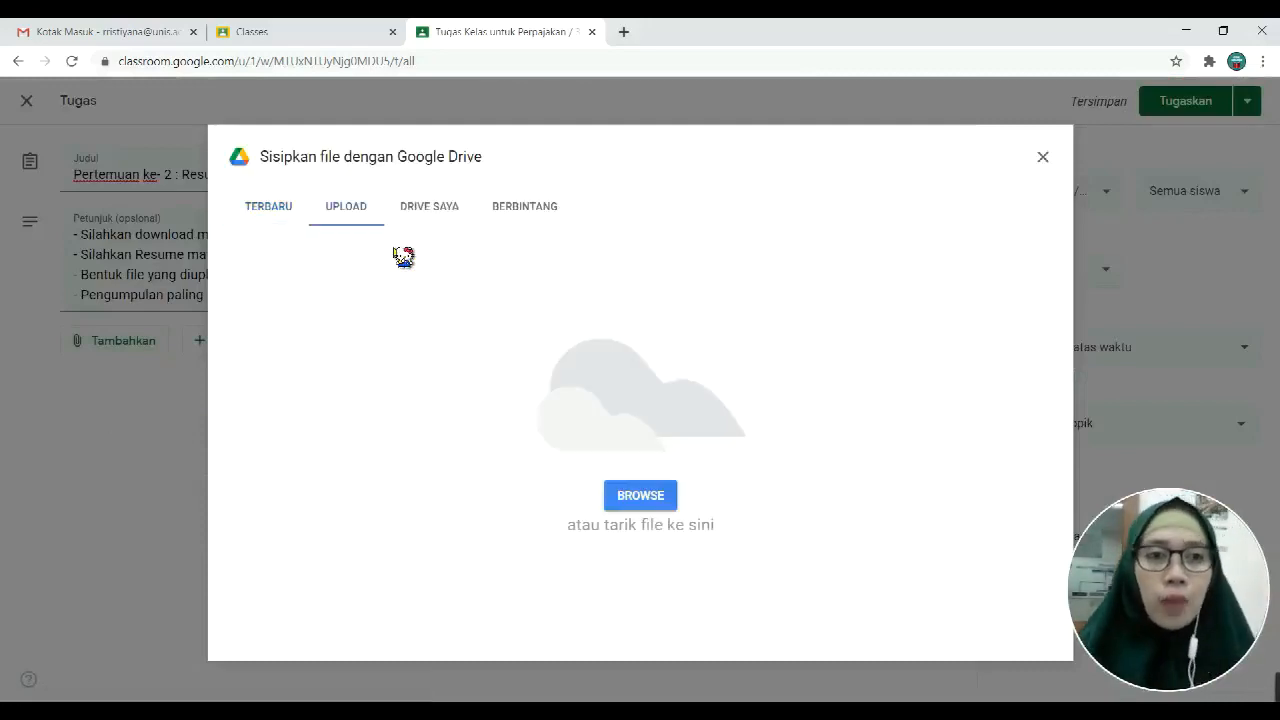
{"action": "left_click", "coordinate": [655, 494]}
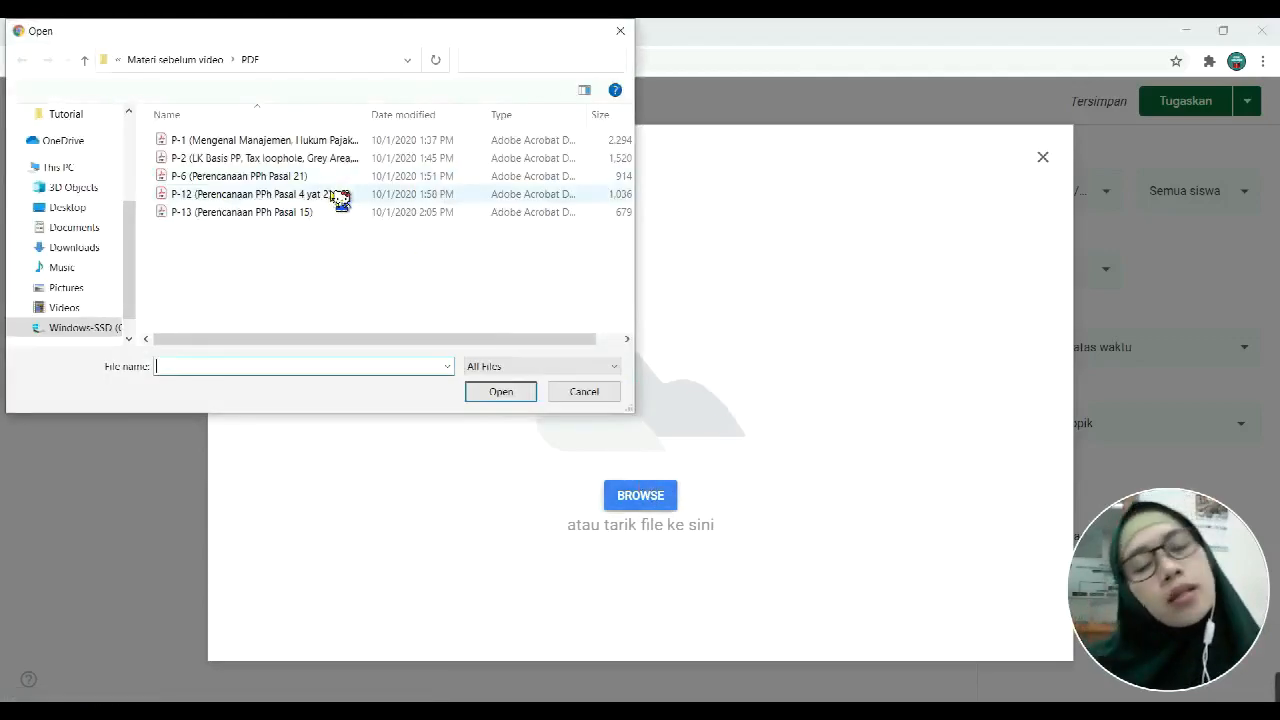
{"action": "left_click_drag", "start_coordinate": [345, 338], "coordinate": [327, 358]}
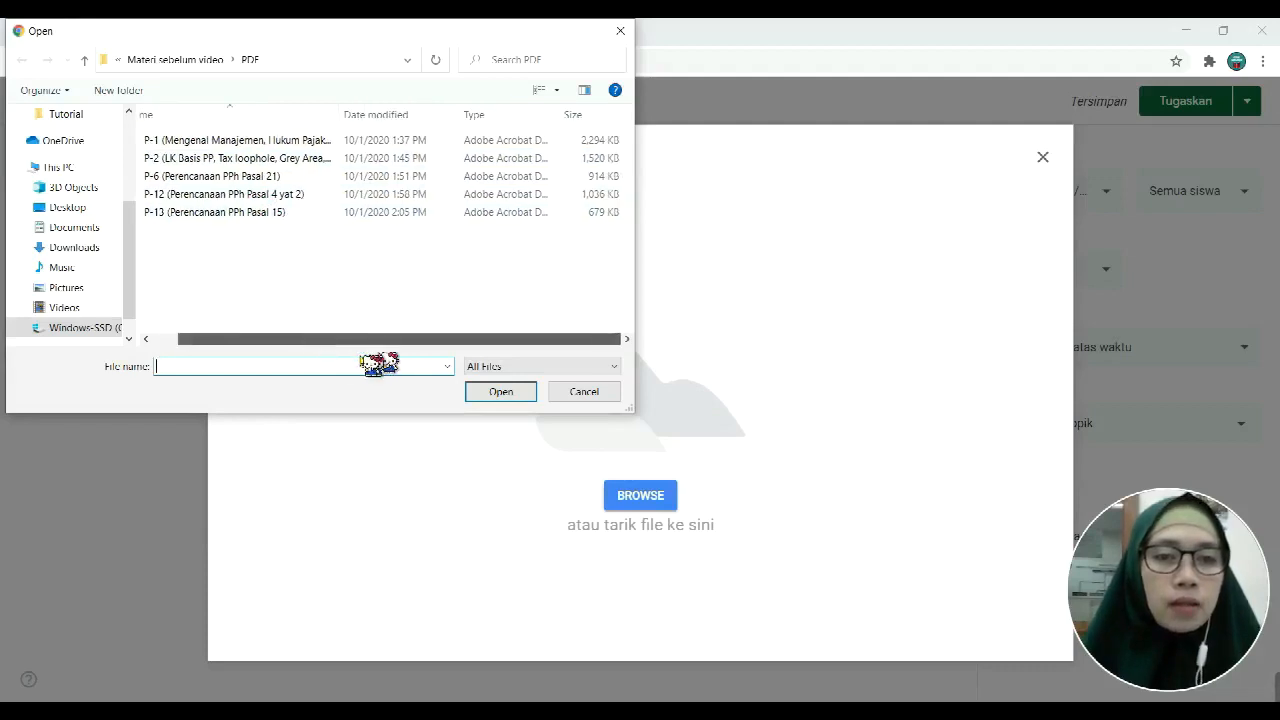
{"action": "left_click", "coordinate": [293, 269]}
{"action": "left_click", "coordinate": [300, 212]}
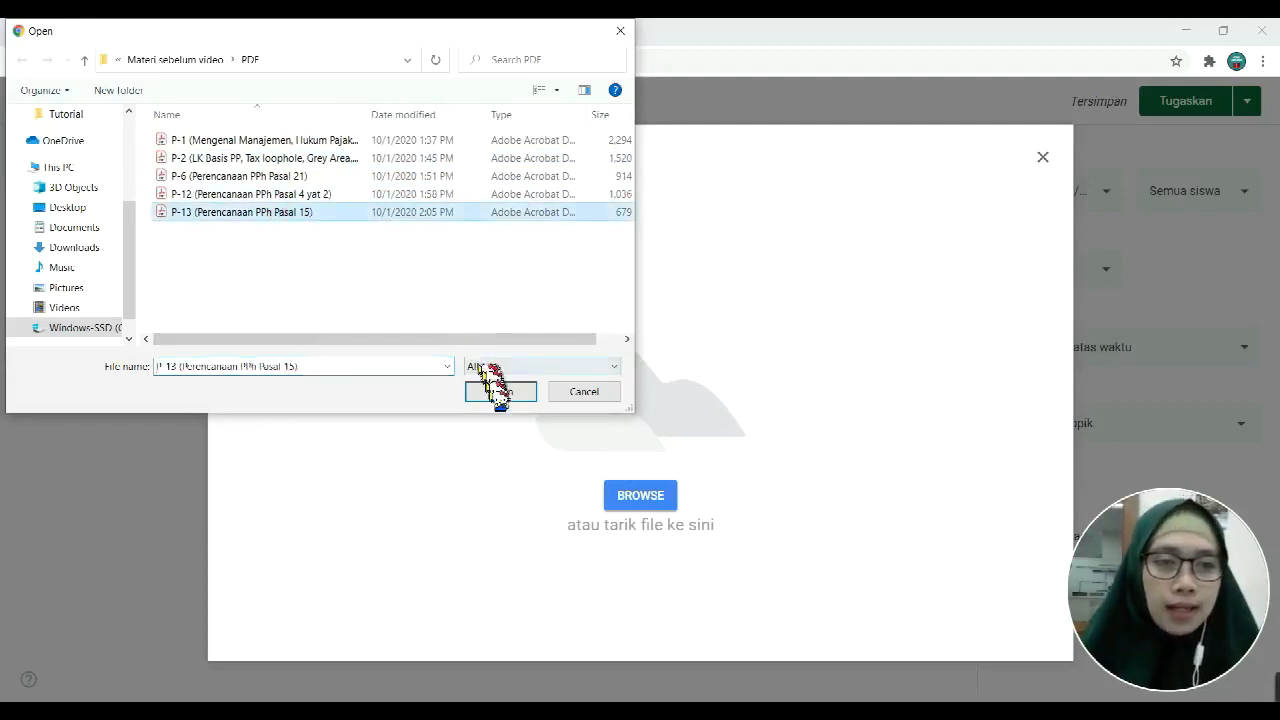
{"action": "left_click", "coordinate": [500, 394]}
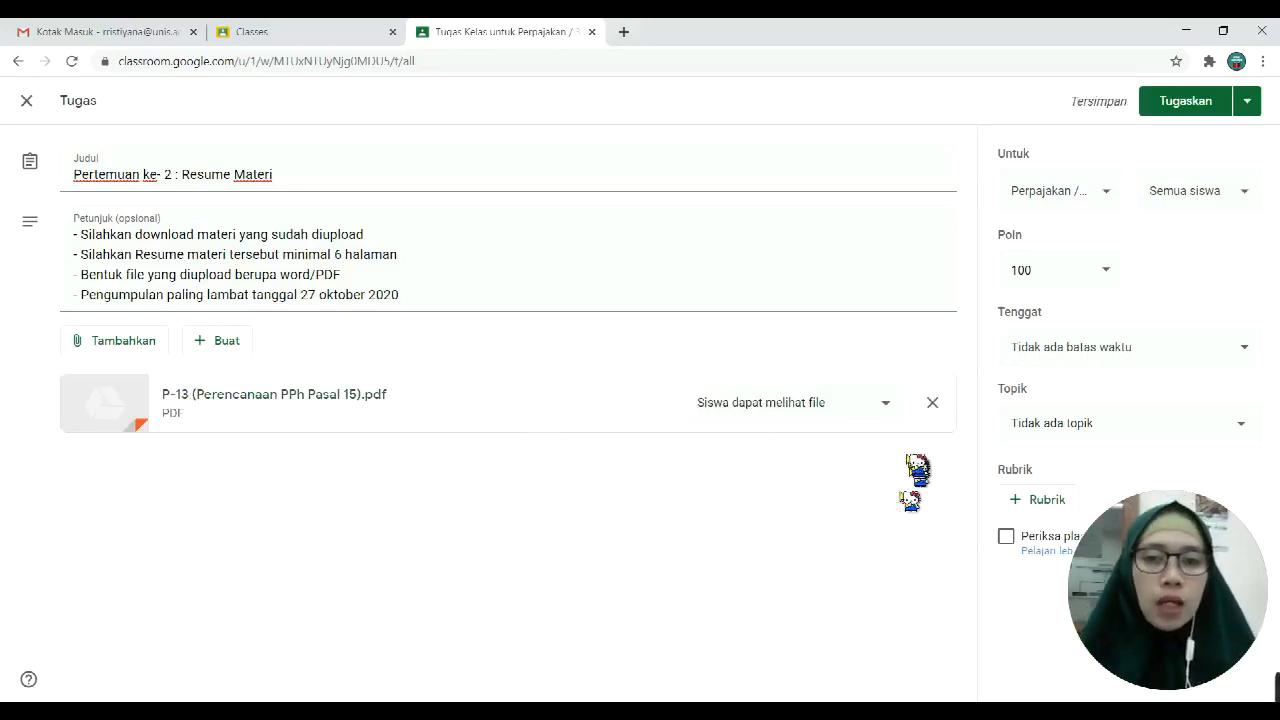
{"action": "left_click", "coordinate": [886, 404]}
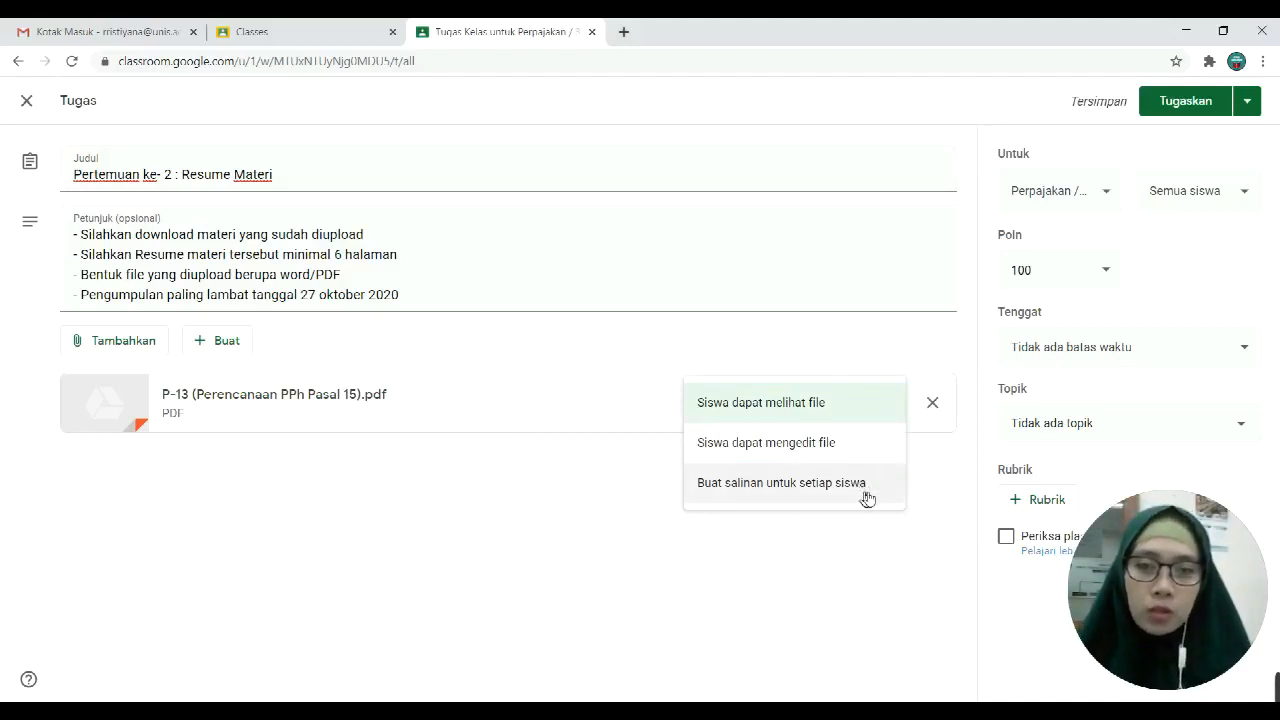
{"action": "left_click", "coordinate": [865, 458]}
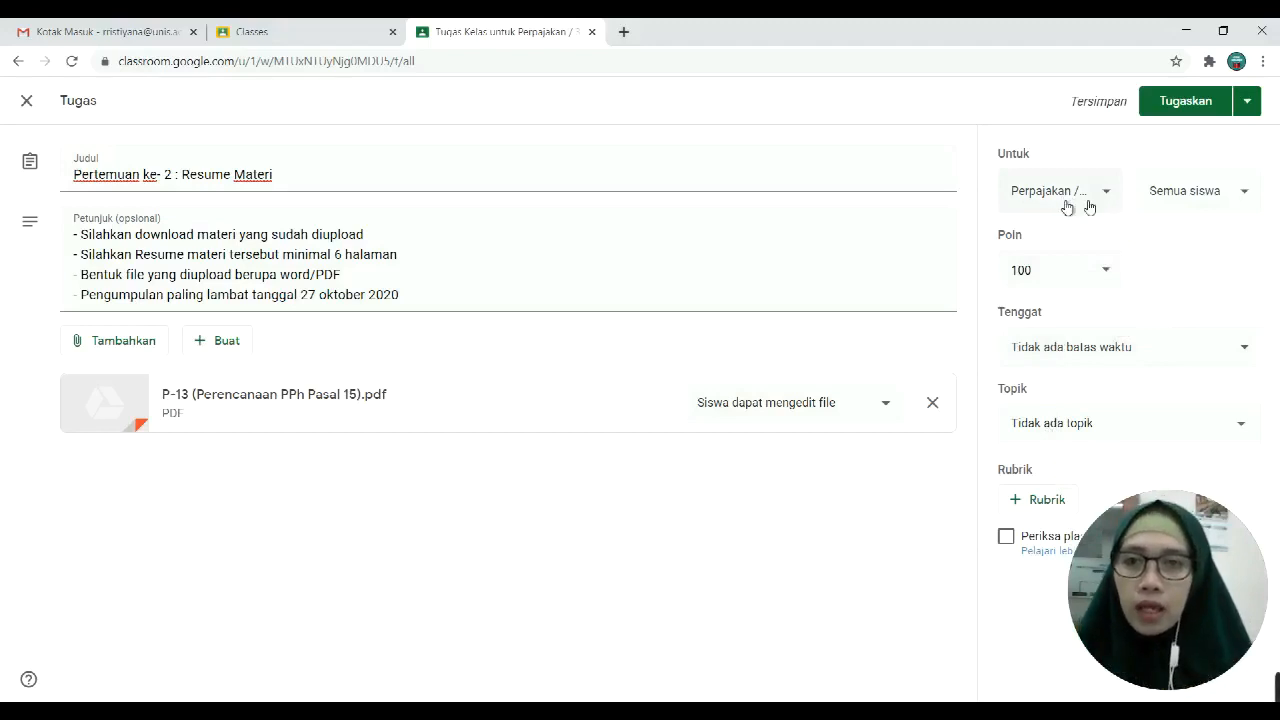
Step: Look through the list of students who will receive the assignment
{"action": "left_click", "coordinate": [1245, 206]}
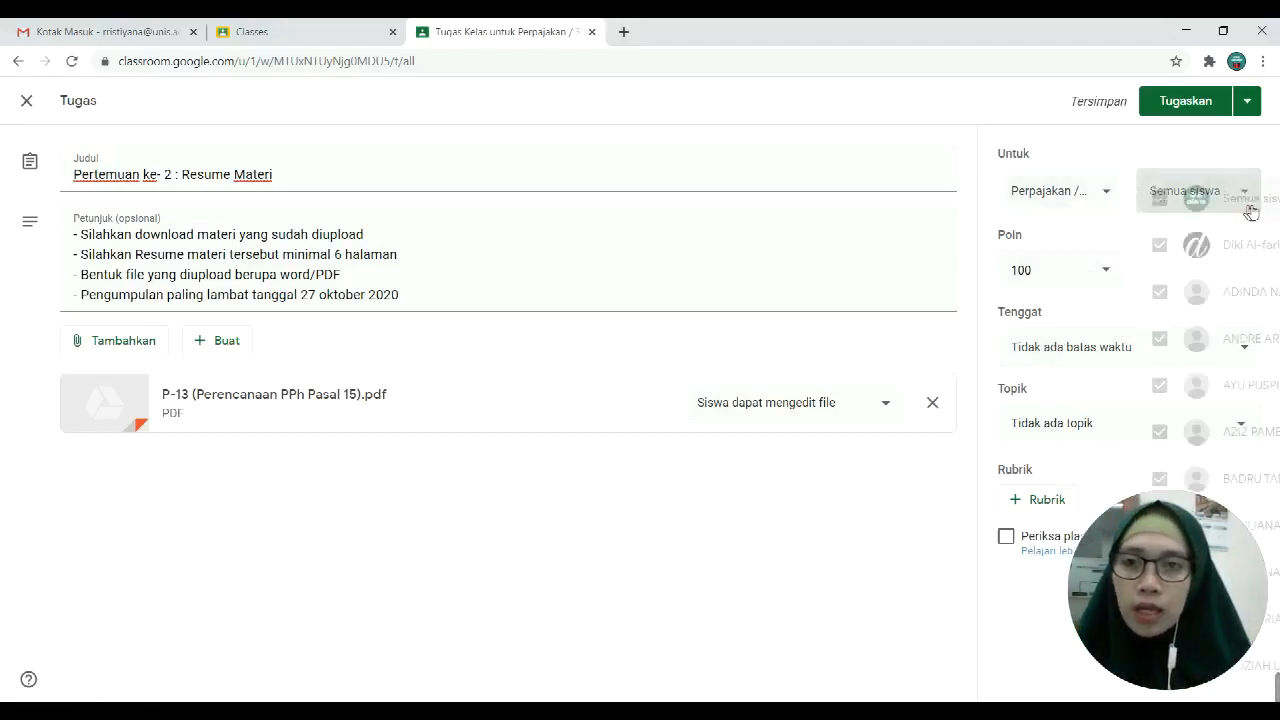
{"action": "scroll", "coordinate": [1155, 440], "scroll_direction": "down", "scroll_amount": 3}
{"action": "scroll", "coordinate": [1180, 434], "scroll_direction": "up", "scroll_amount": 3}
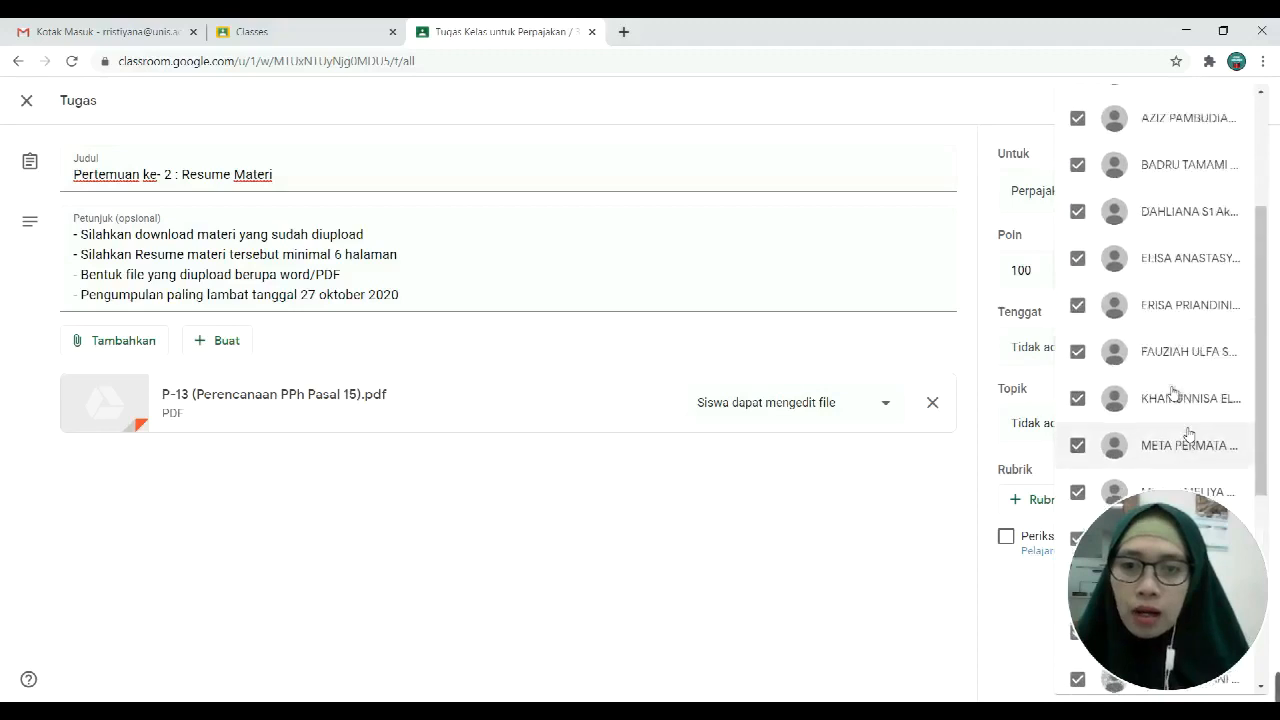
{"action": "left_click_drag", "start_coordinate": [1203, 505], "coordinate": [831, 455]}
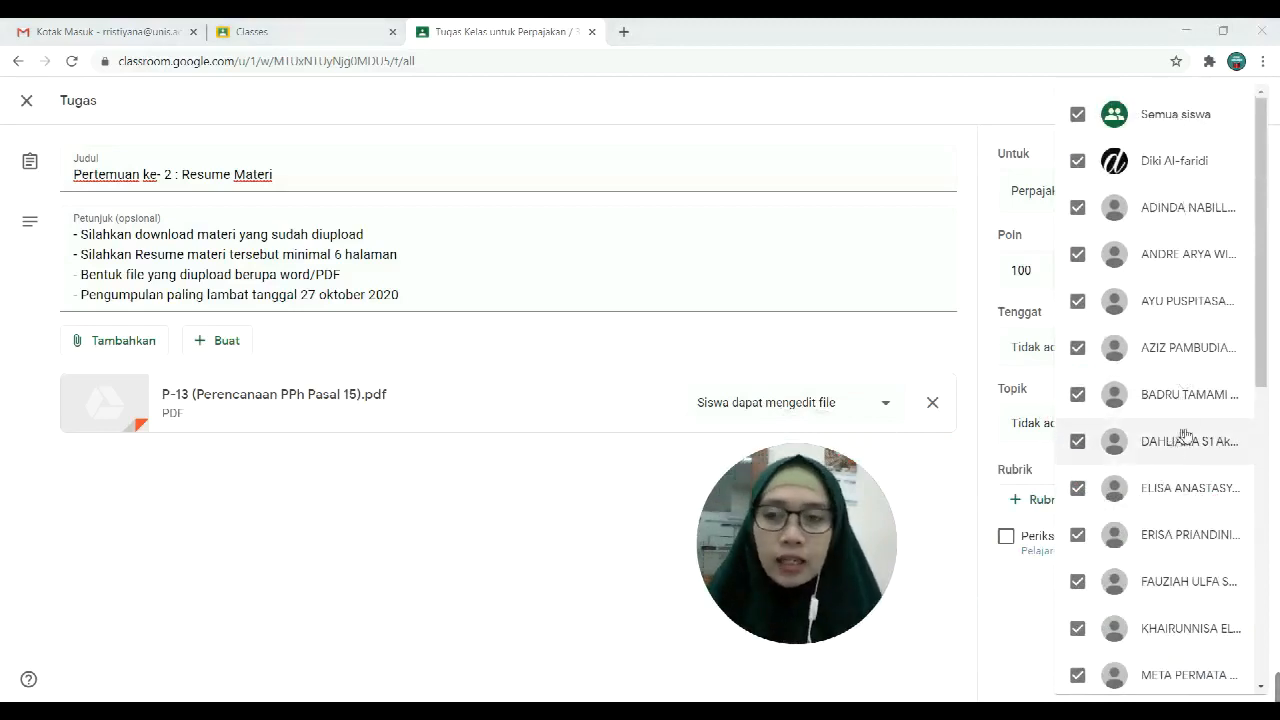
{"action": "scroll", "coordinate": [1180, 440], "scroll_direction": "down", "scroll_amount": 6}
{"action": "scroll", "coordinate": [1180, 440], "scroll_direction": "up", "scroll_amount": 6}
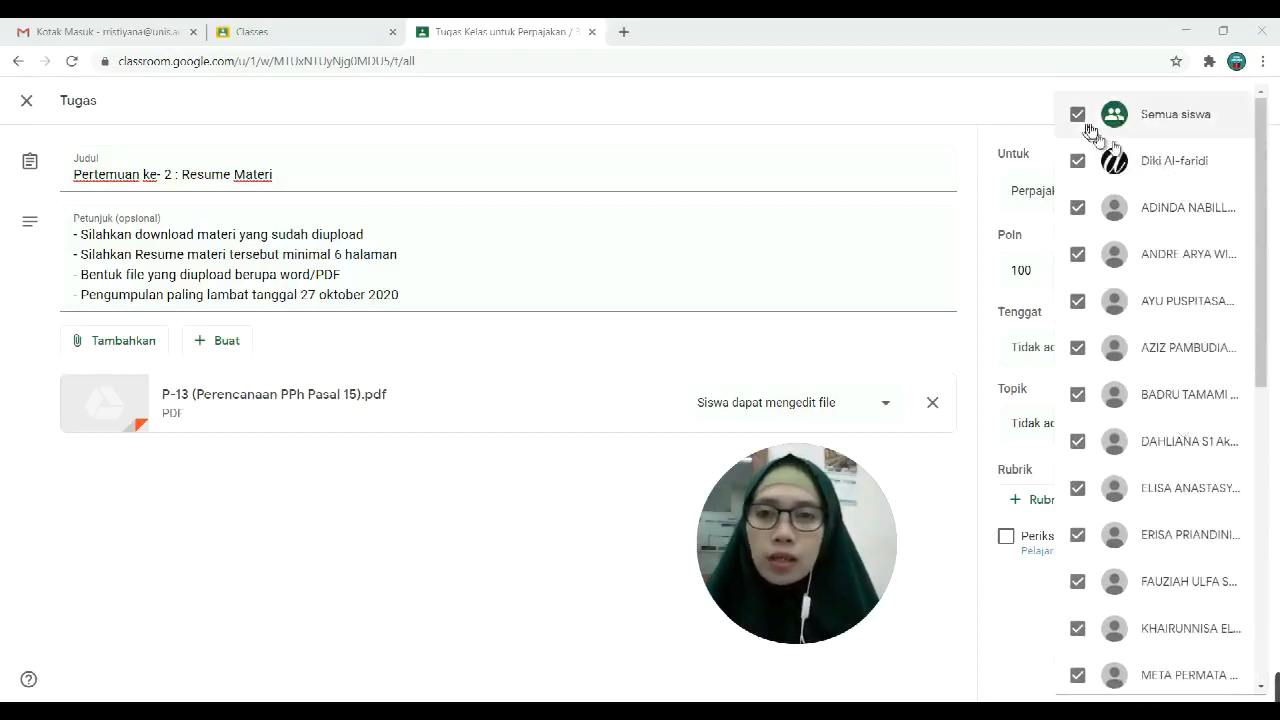
Step: Tick Semua siswa so every student receives the assignment, then close the list
{"action": "left_click", "coordinate": [1079, 116]}
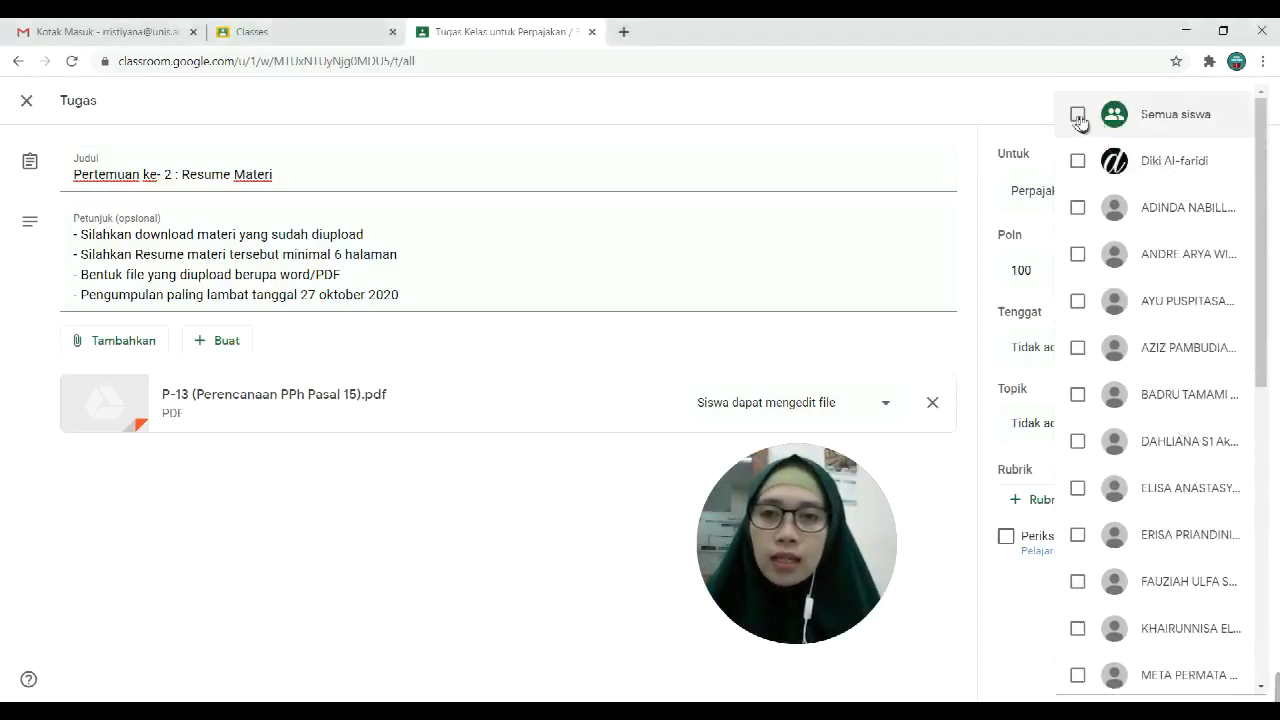
{"action": "left_click", "coordinate": [1078, 116]}
{"action": "left_click", "coordinate": [1078, 116]}
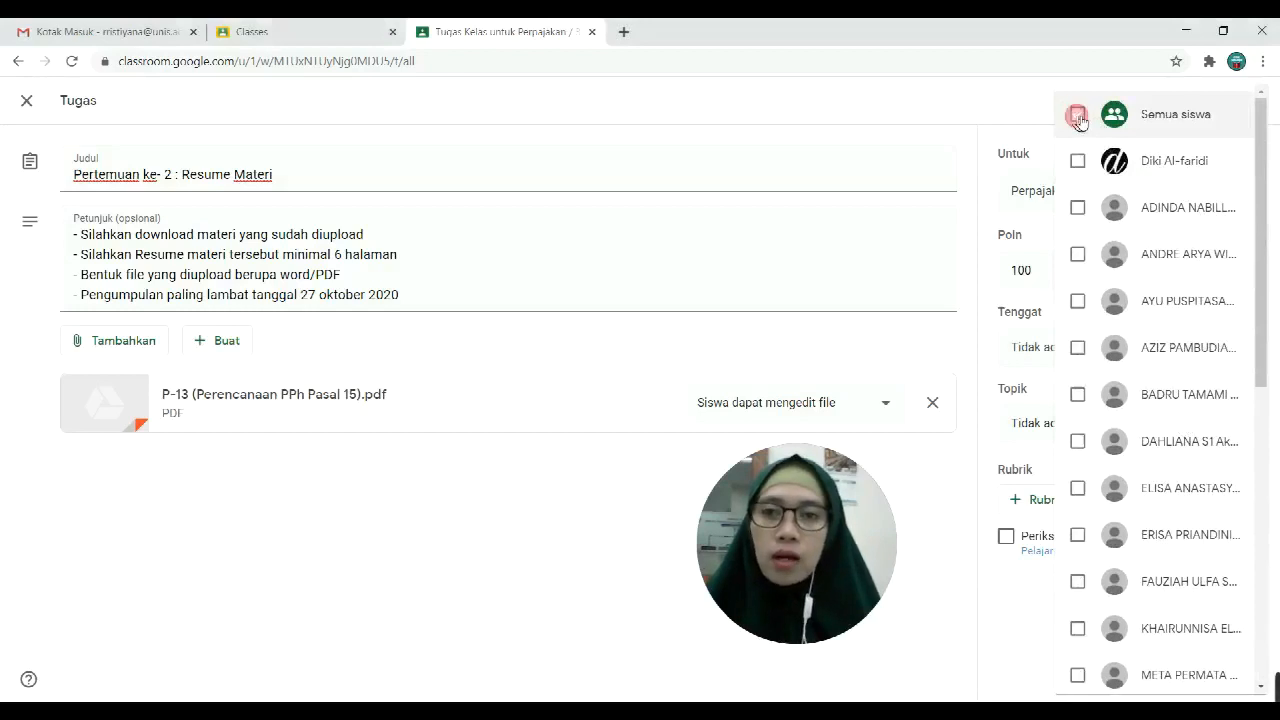
{"action": "left_click", "coordinate": [1078, 162]}
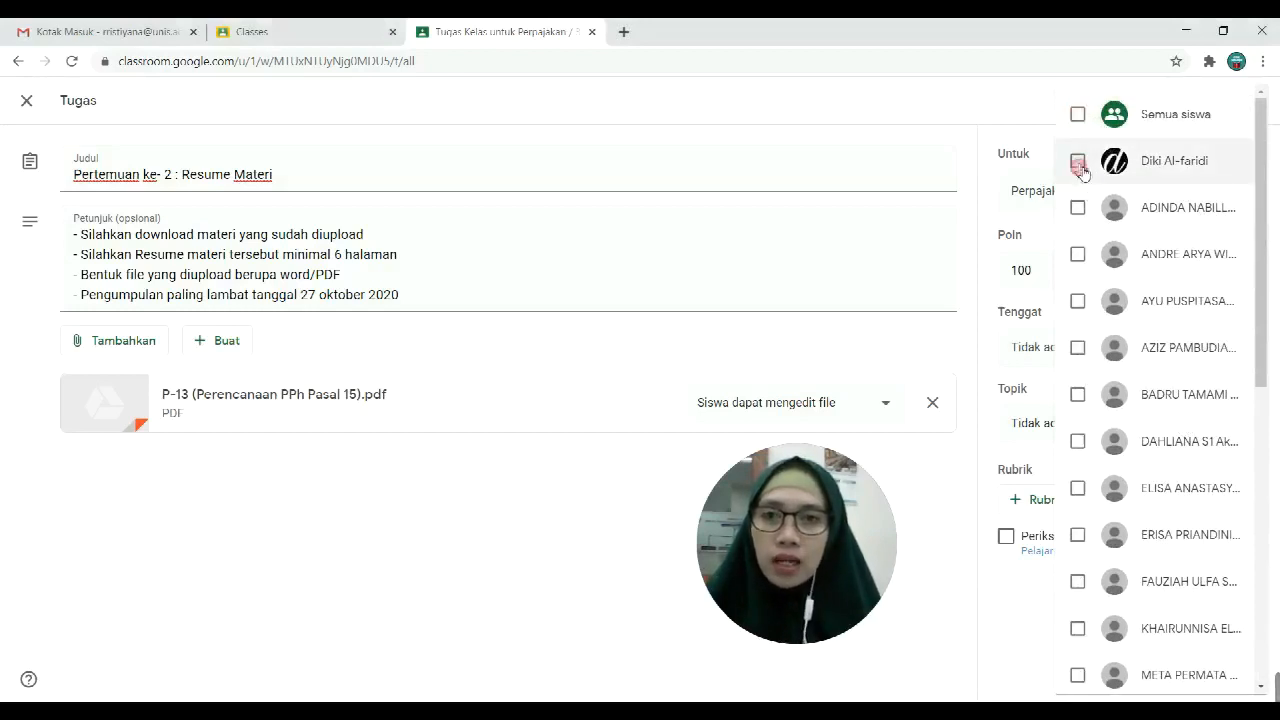
{"action": "left_click", "coordinate": [1078, 208]}
{"action": "left_click", "coordinate": [1079, 253]}
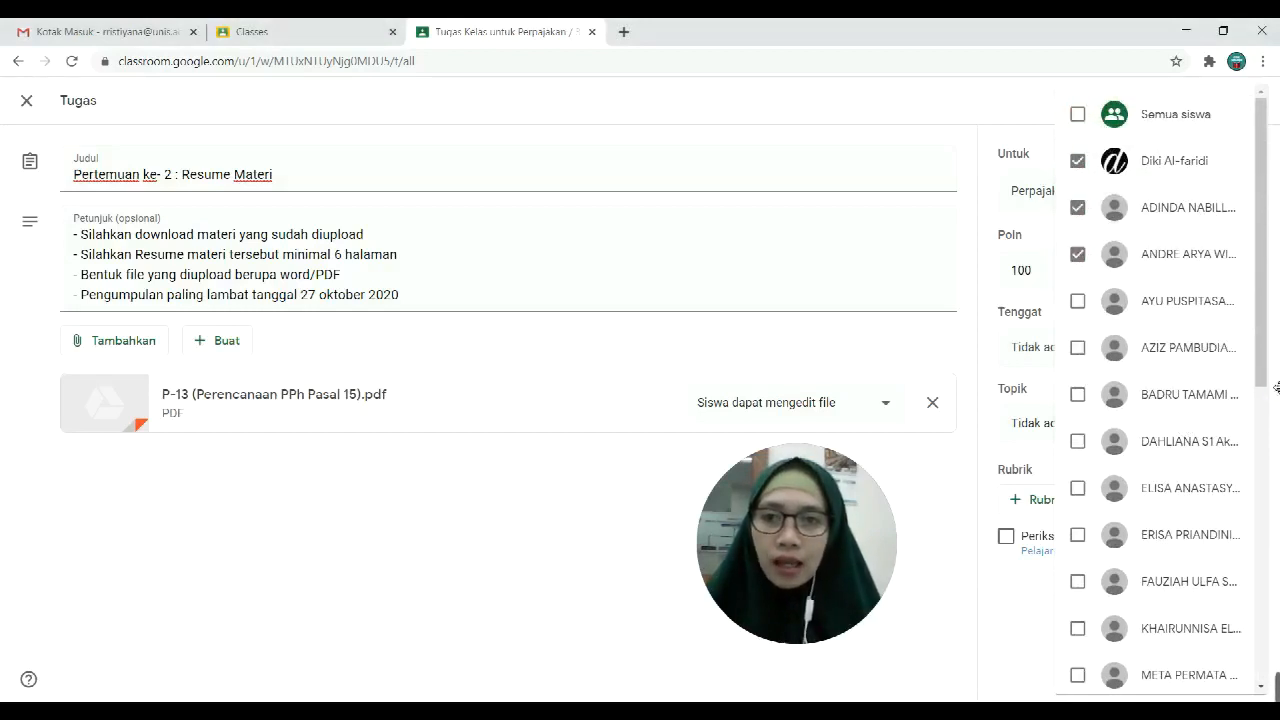
{"action": "left_click", "coordinate": [1078, 118]}
{"action": "left_click", "coordinate": [980, 114]}
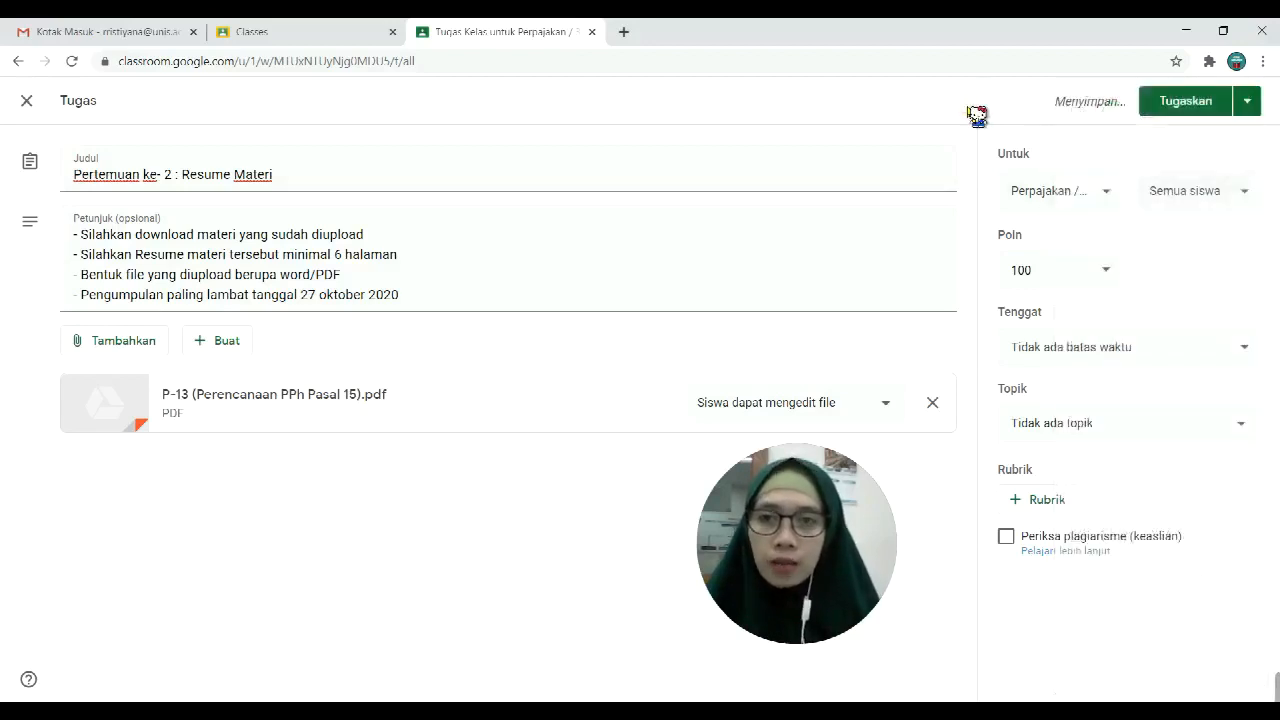
Step: Change the assignment's points from 100 to Tidak dinilai (ungraded)
{"action": "left_click", "coordinate": [1105, 272]}
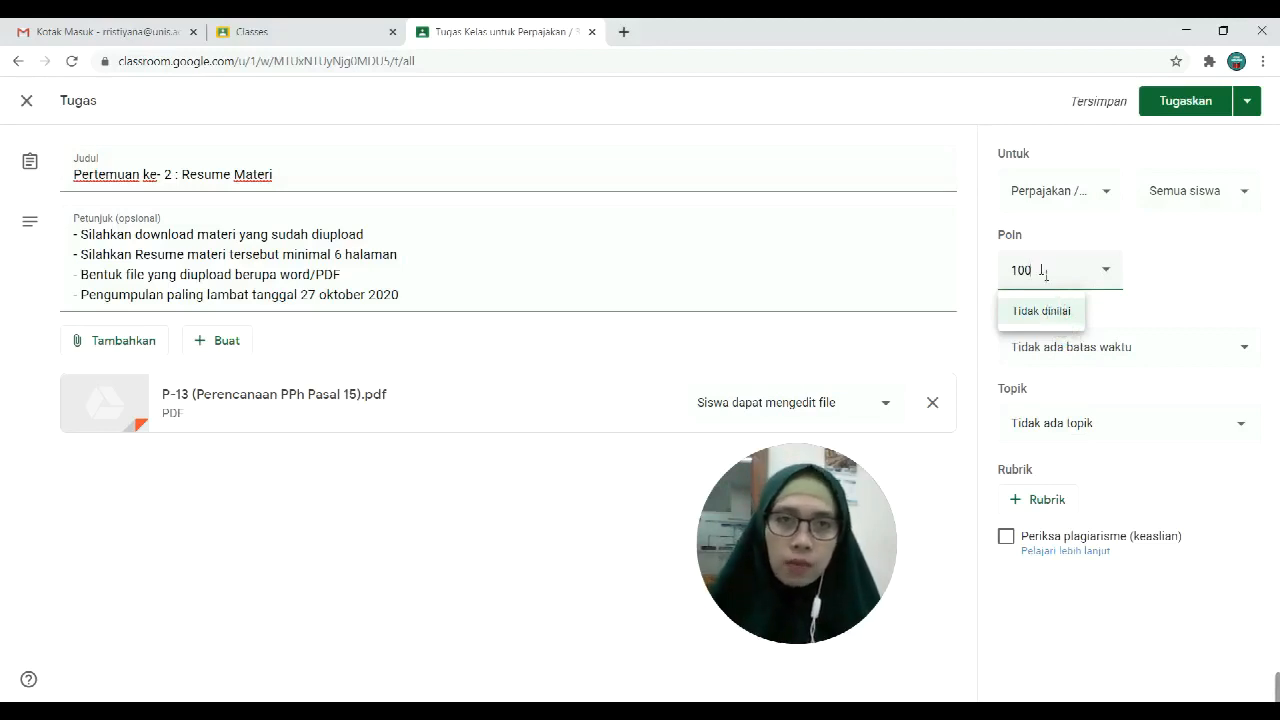
{"action": "left_click_drag", "start_coordinate": [1030, 274], "coordinate": [1012, 281]}
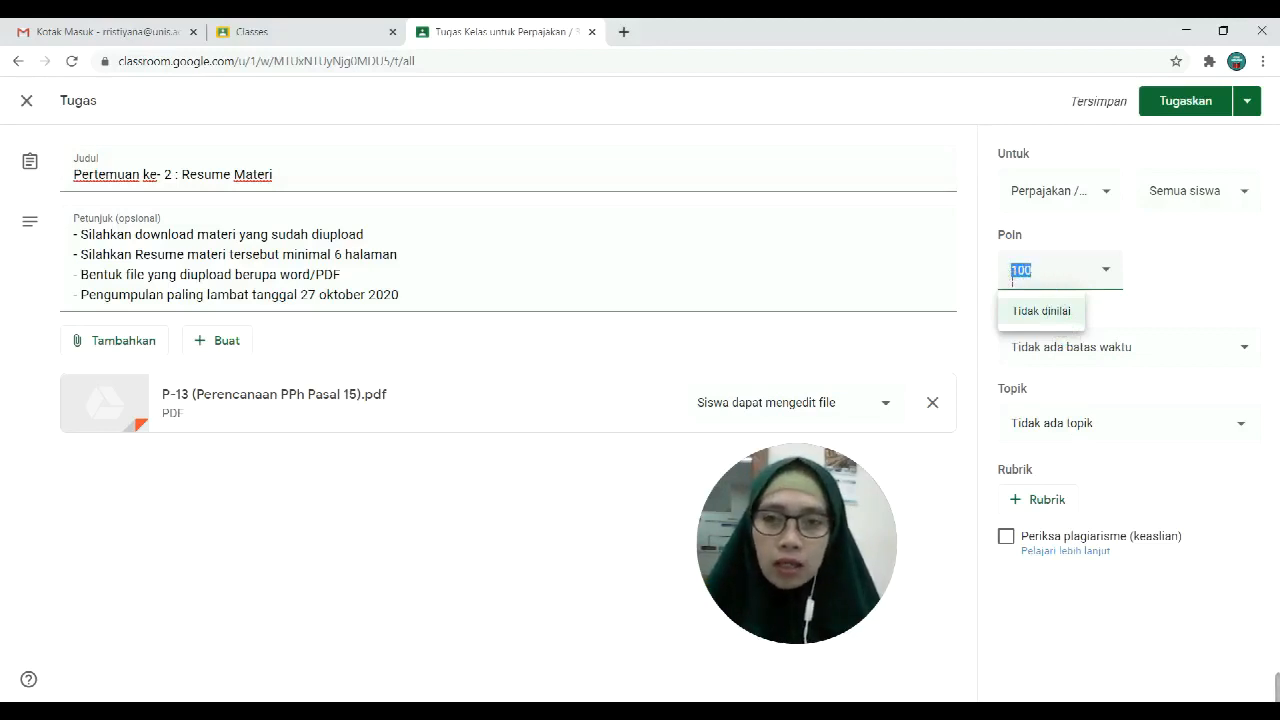
{"action": "left_click", "coordinate": [1054, 318]}
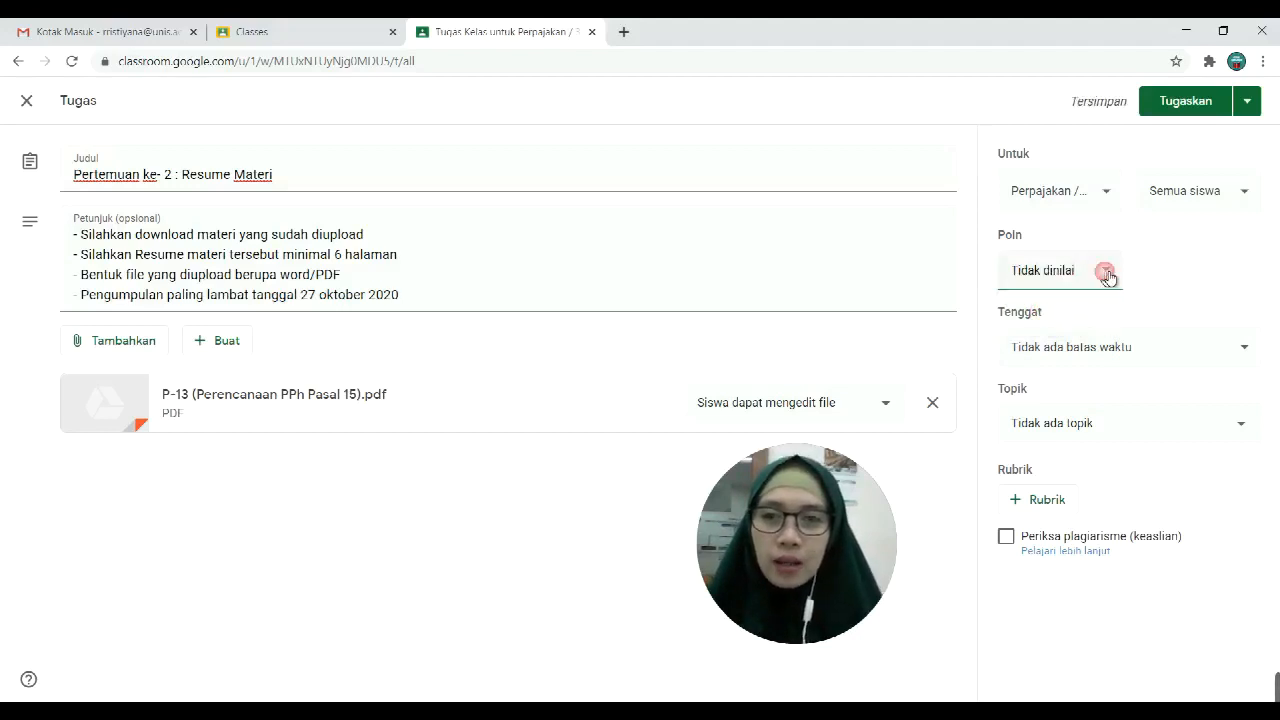
Step: Set the due date to Wednesday 28 Oktober 2020 at 10.00
{"action": "left_click", "coordinate": [1096, 350]}
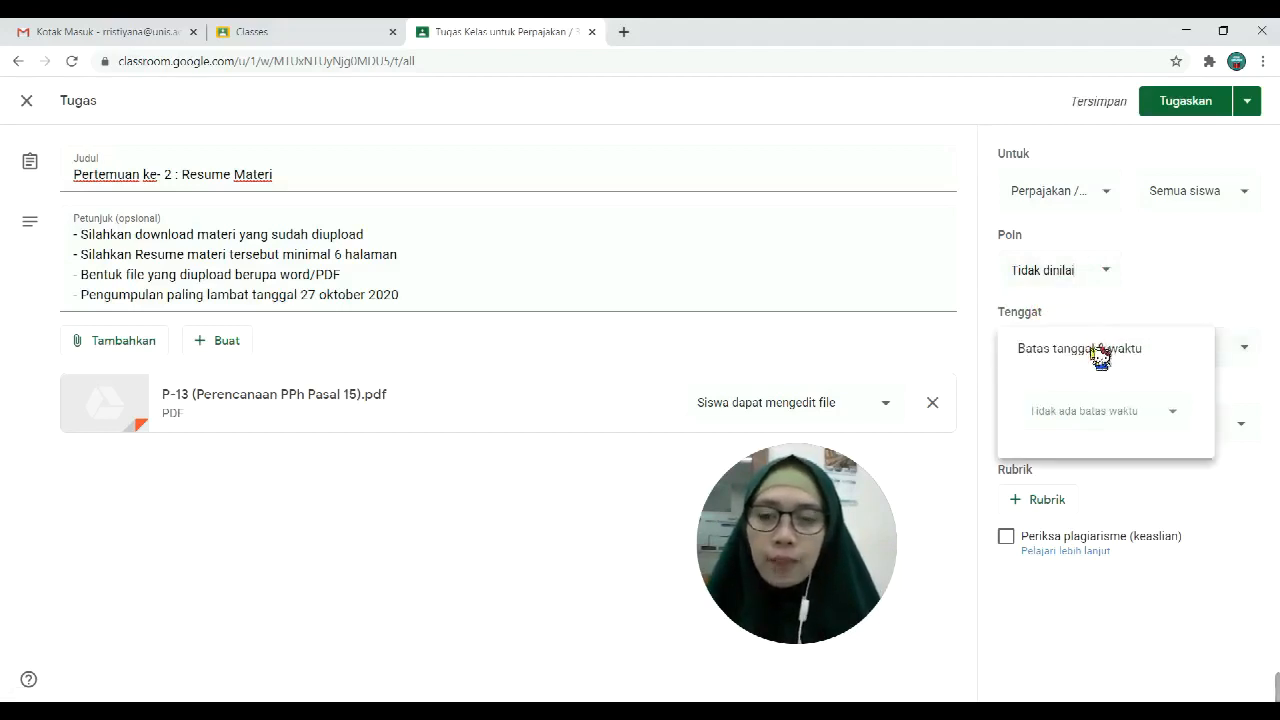
{"action": "left_click", "coordinate": [1103, 412]}
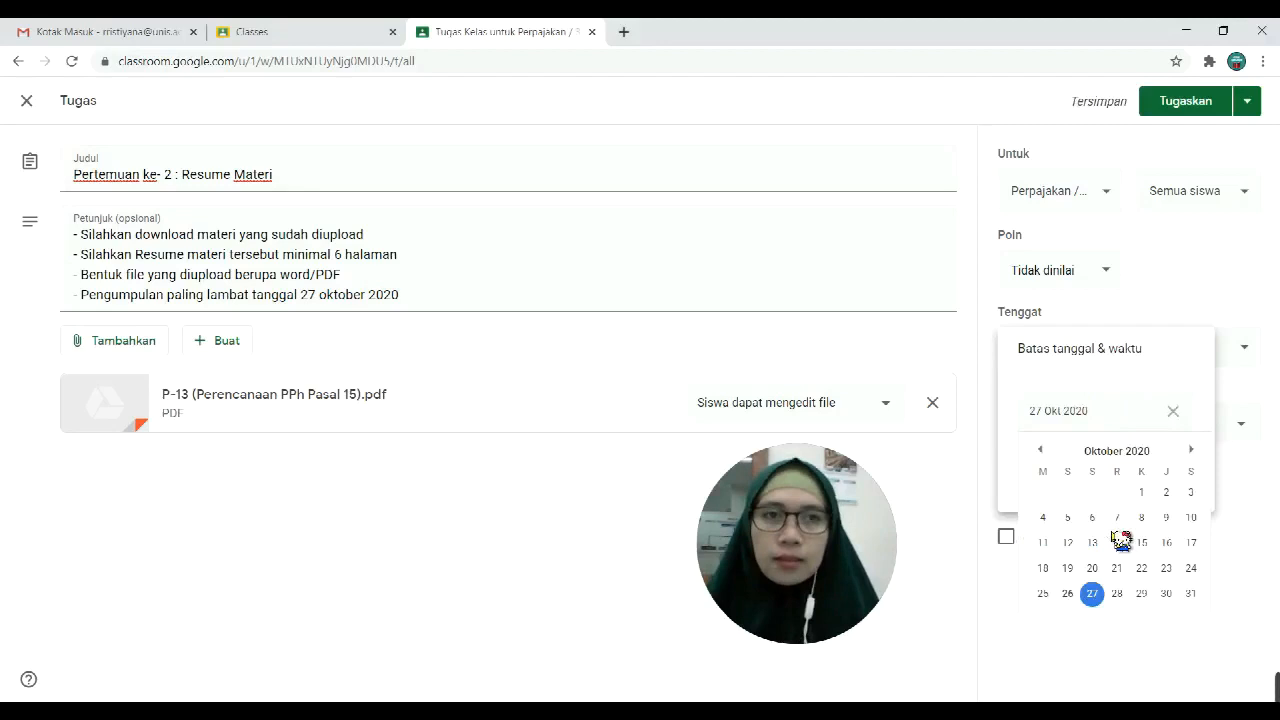
{"action": "left_click", "coordinate": [1118, 594]}
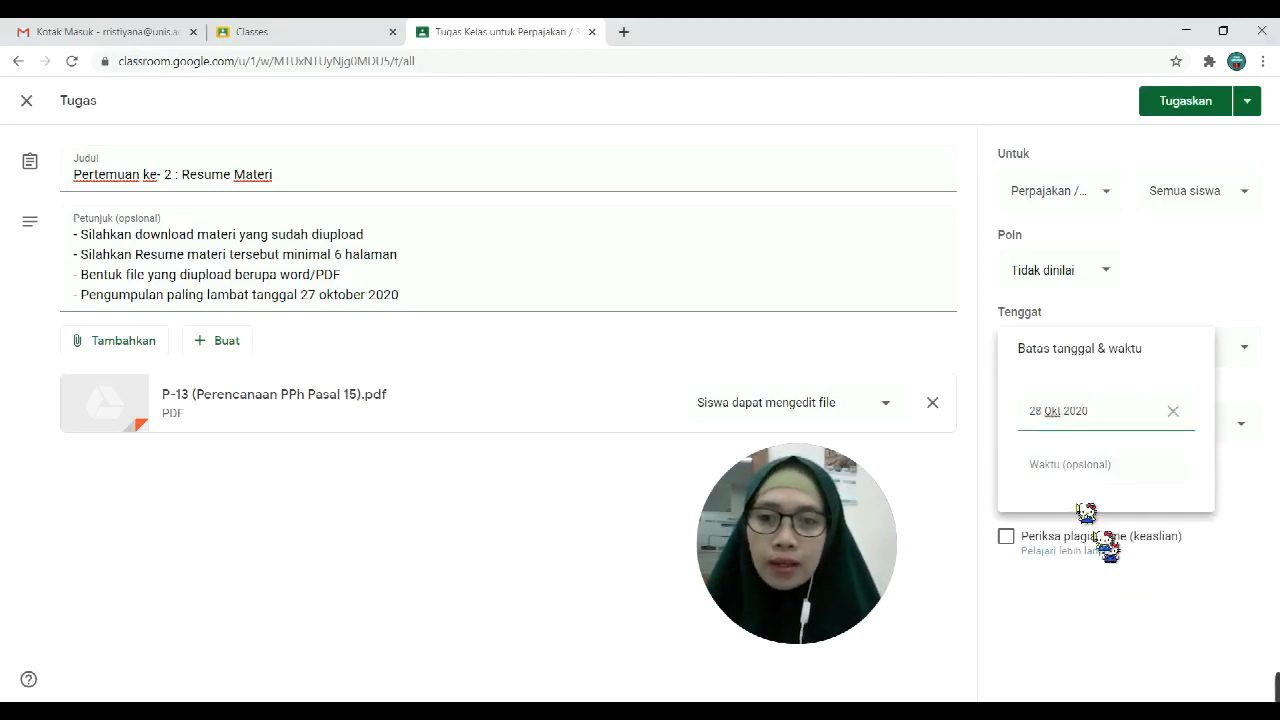
{"action": "left_click", "coordinate": [1060, 464]}
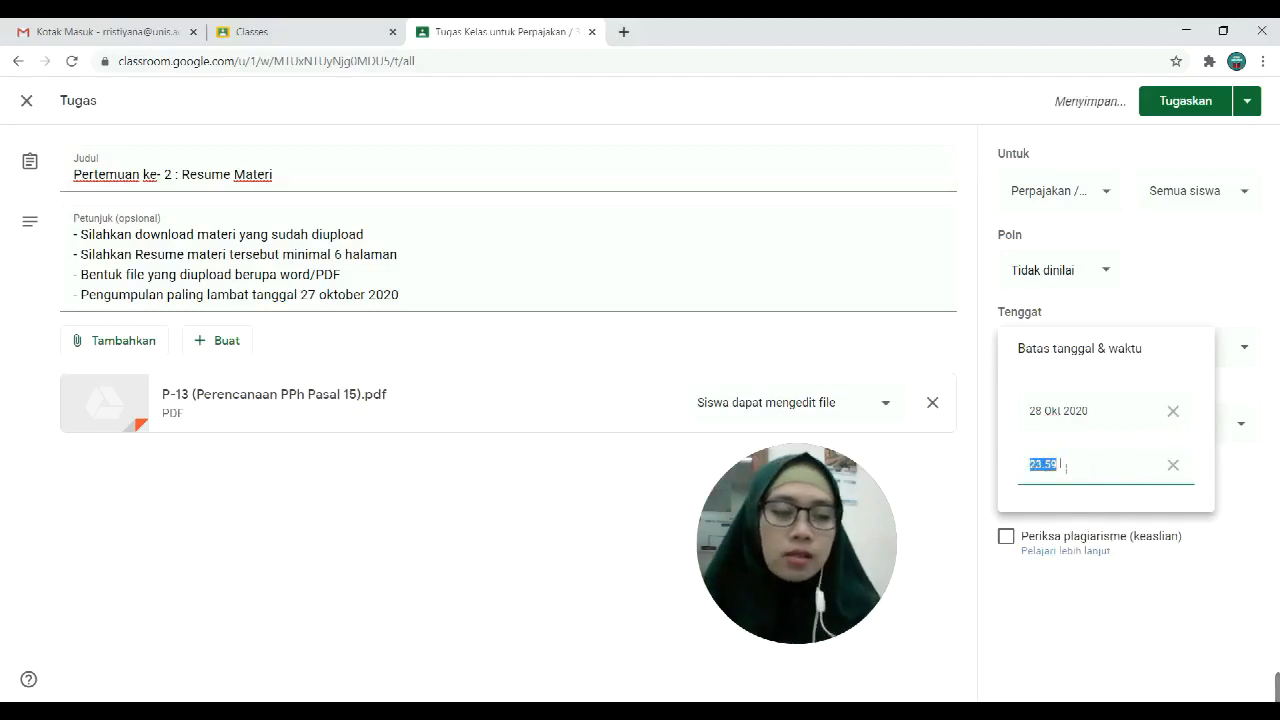
{"action": "type", "text": "10"}
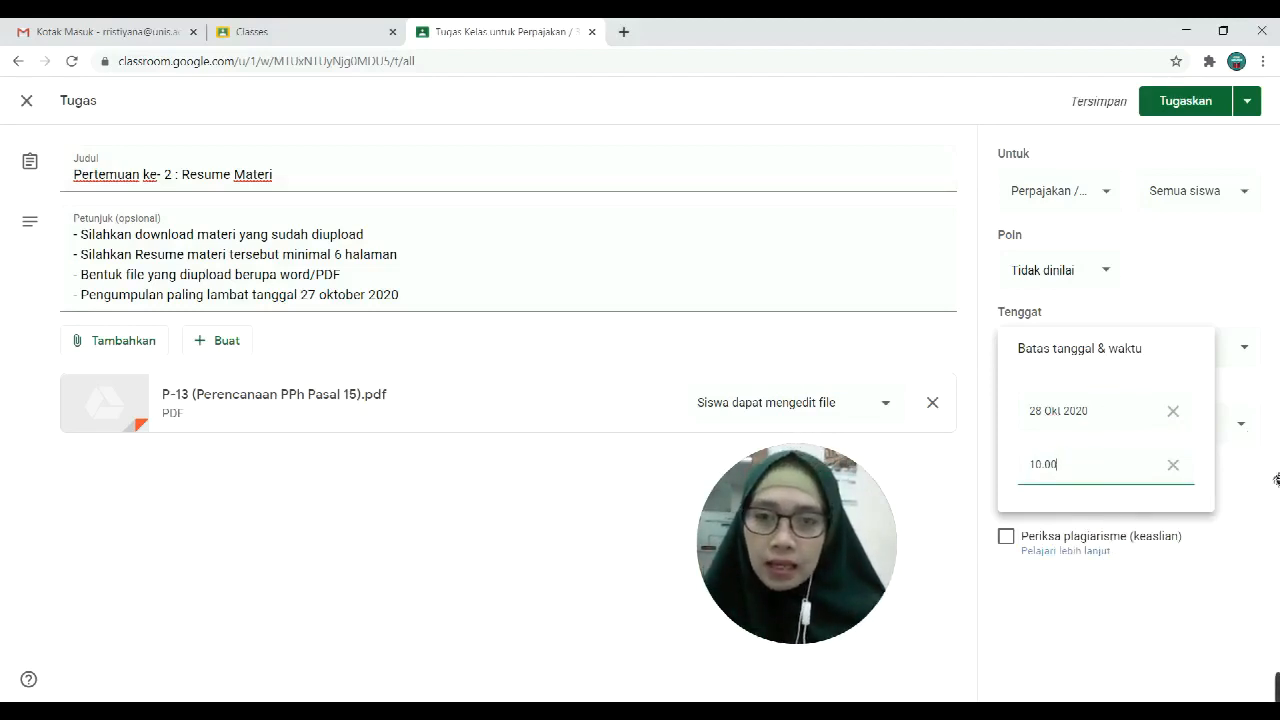
{"action": "left_click", "coordinate": [1245, 300]}
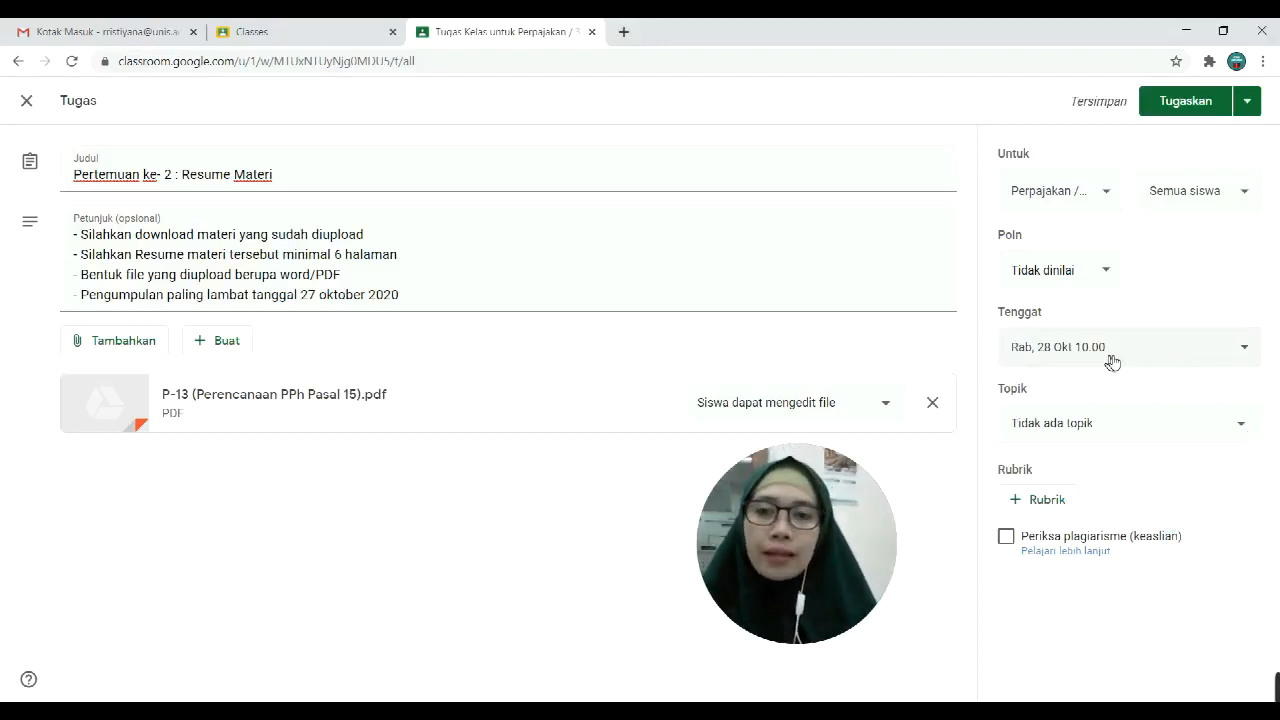
Step: Create a new topic 'Pertemuan ke- 2 : Resume Materi' by pasting the copied assignment title
{"action": "left_click", "coordinate": [1091, 426]}
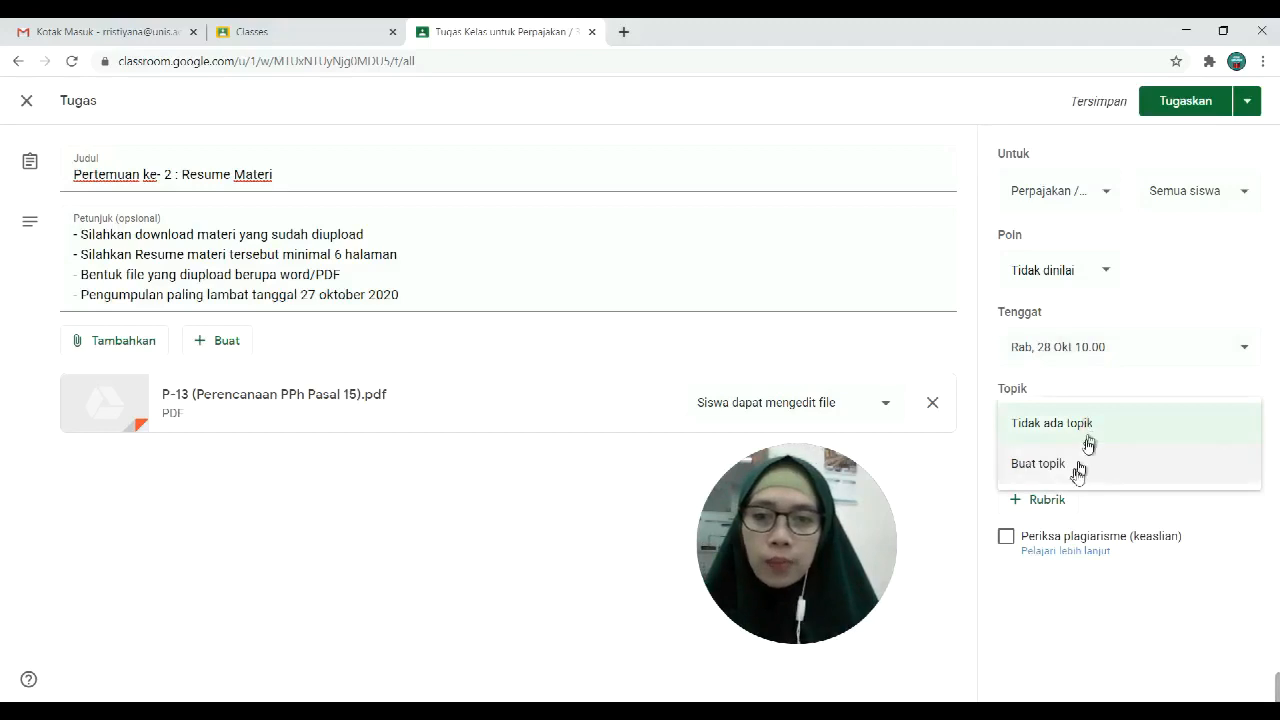
{"action": "left_click", "coordinate": [1078, 466]}
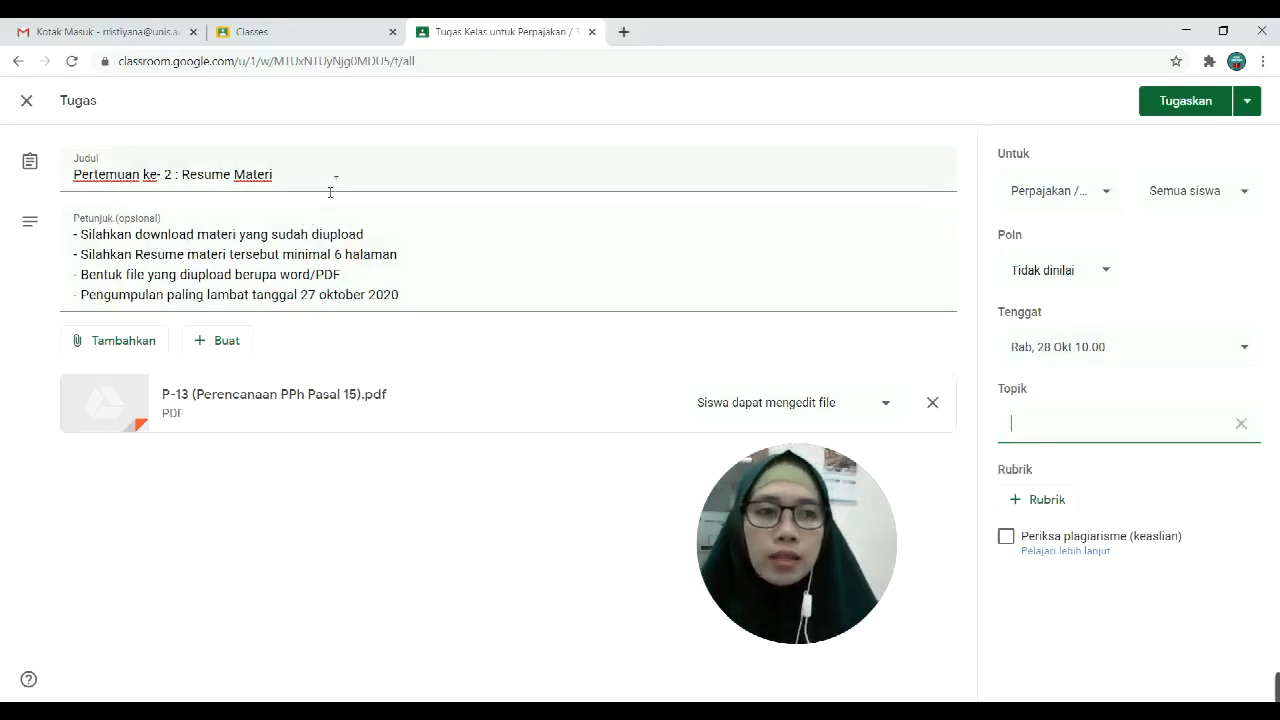
{"action": "left_click_drag", "start_coordinate": [303, 174], "coordinate": [5, 188]}
{"action": "key", "text": "ctrl+c"}
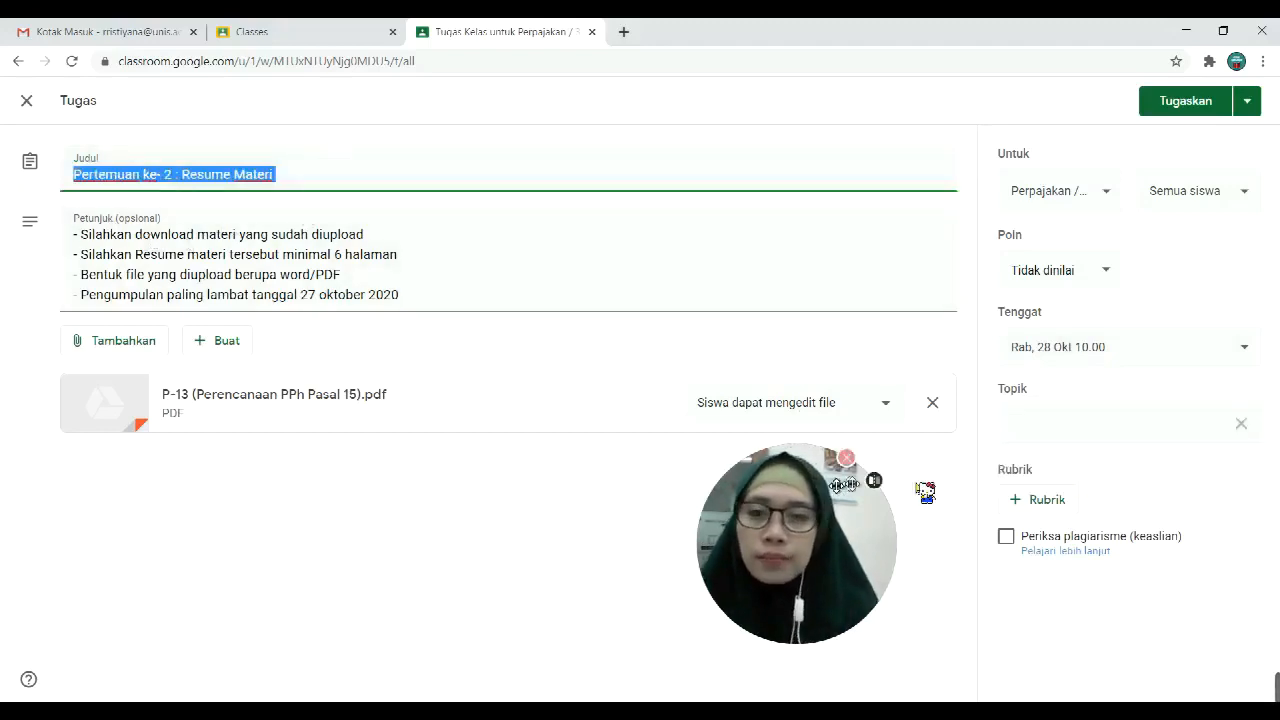
{"action": "left_click", "coordinate": [1028, 426]}
{"action": "key", "text": "ctrl+v"}
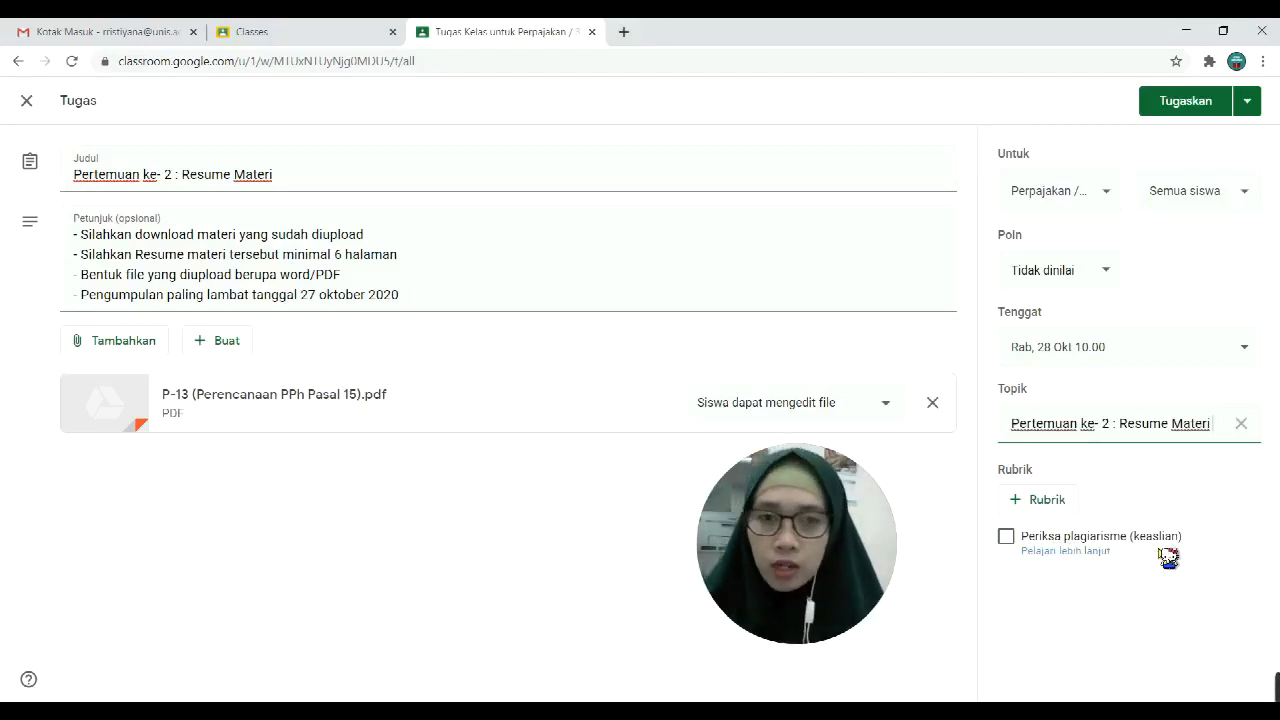
{"action": "left_click", "coordinate": [1248, 104]}
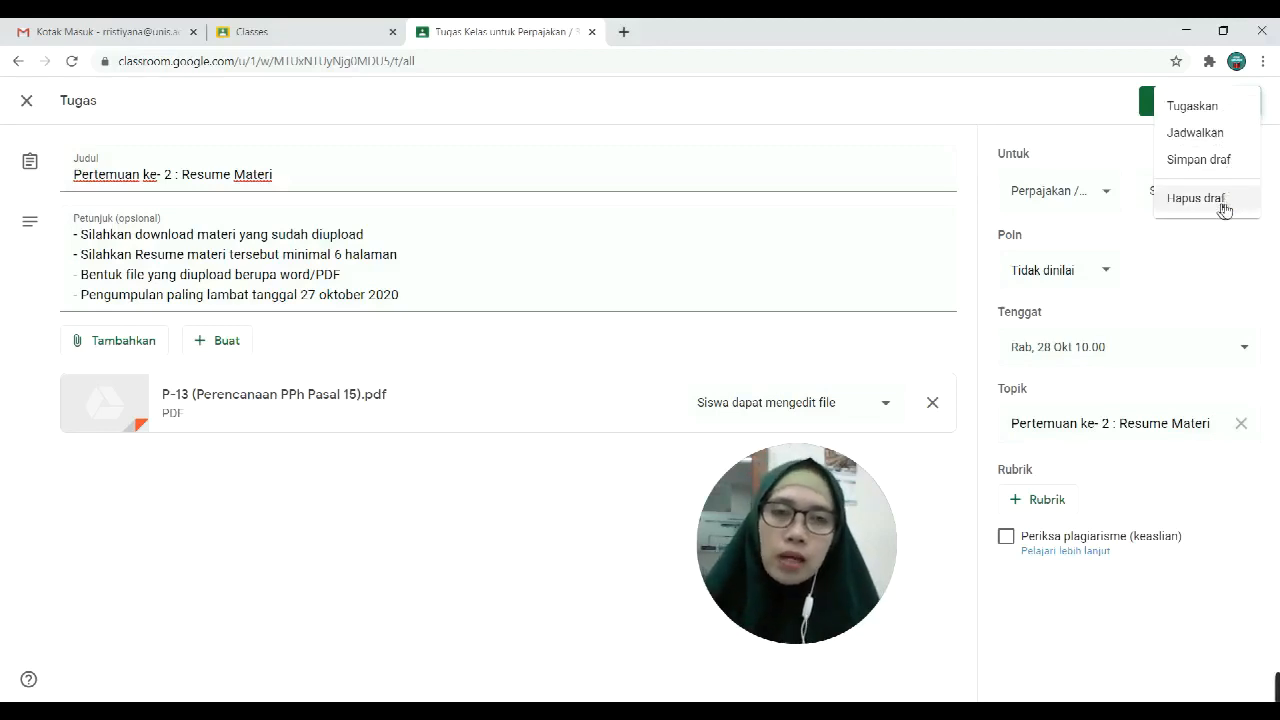
Step: Schedule the assignment to post on 27 Okt 2020, changing the time from 08.00 to 10.00
{"action": "left_click", "coordinate": [1195, 133]}
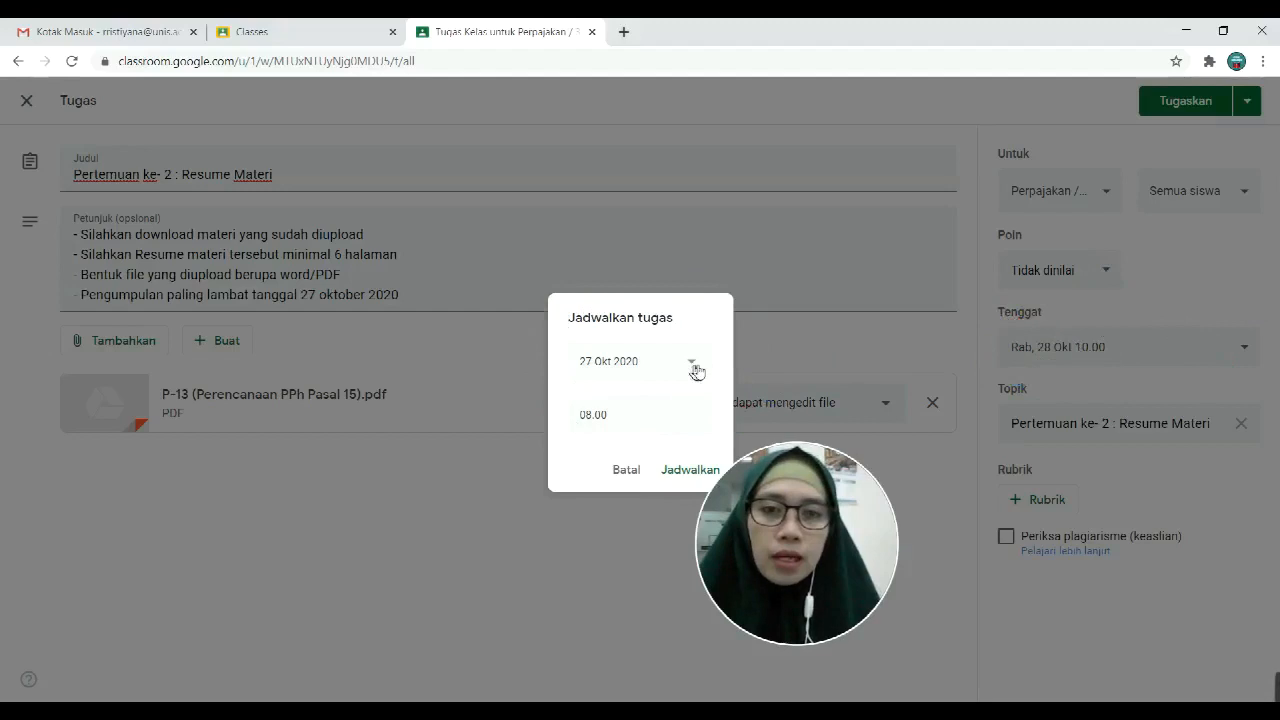
{"action": "left_click", "coordinate": [627, 419]}
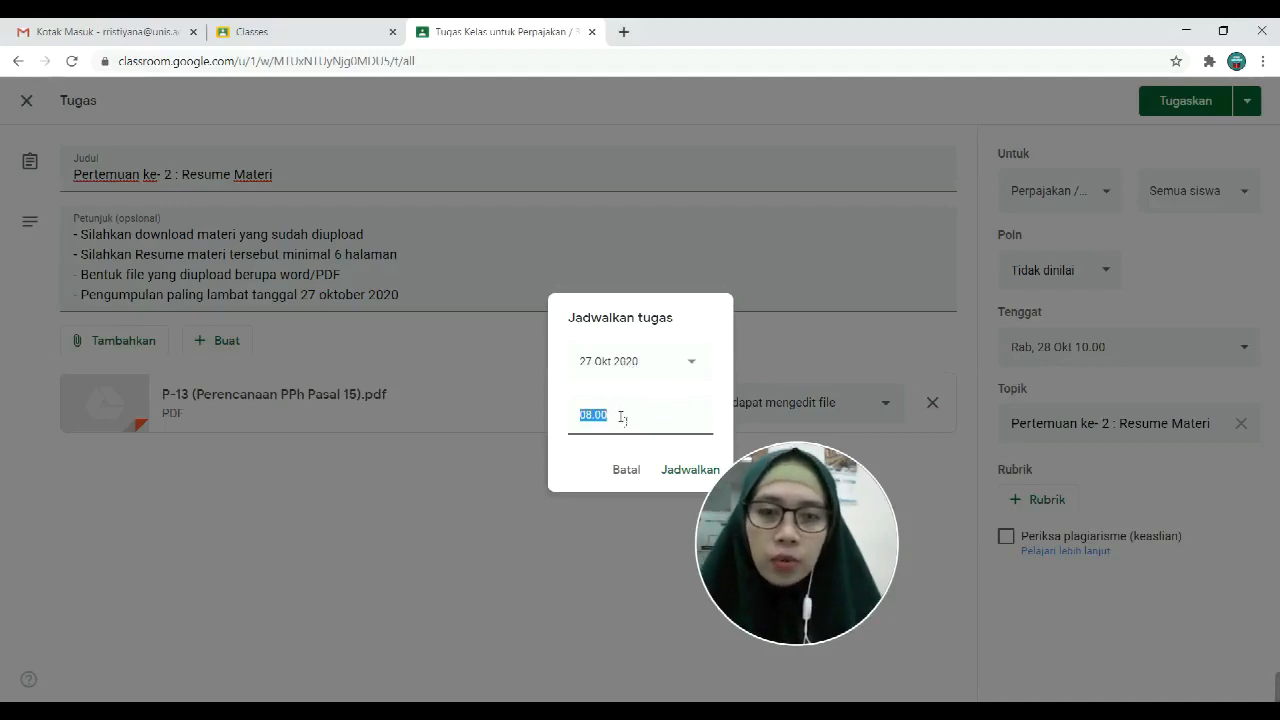
{"action": "left_click_drag", "start_coordinate": [616, 414], "coordinate": [560, 412]}
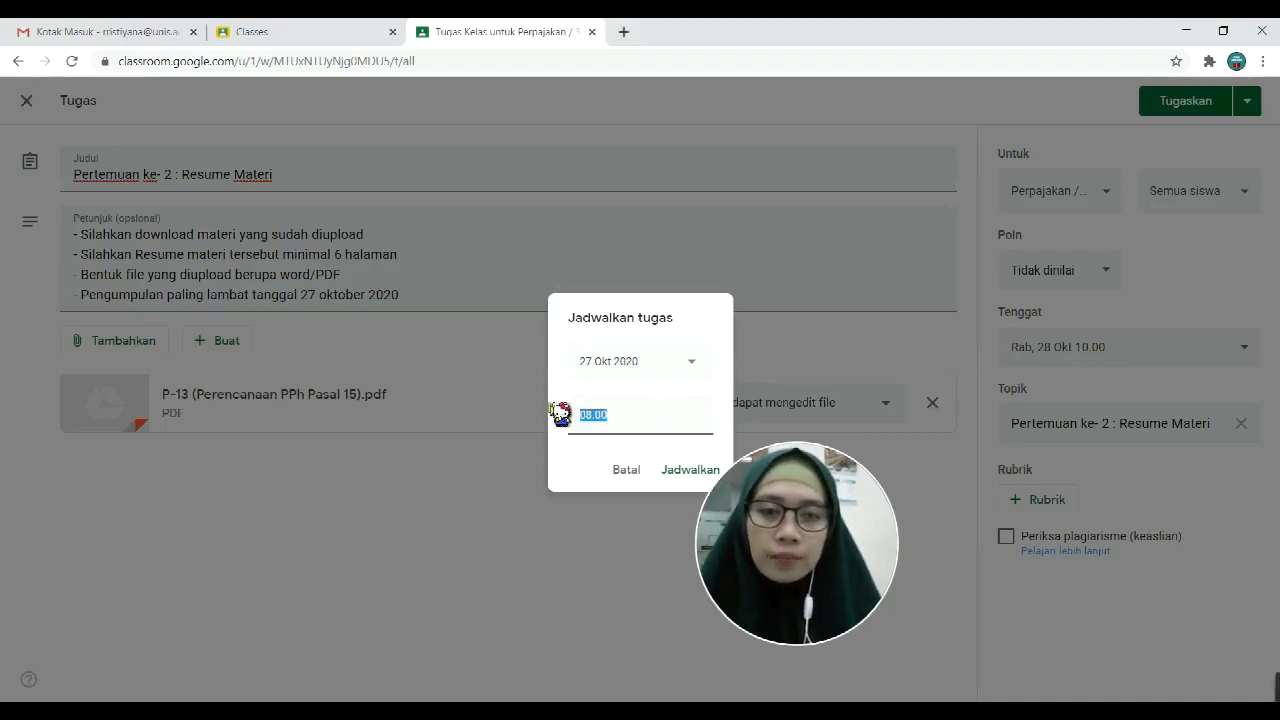
{"action": "type", "text": "10.00"}
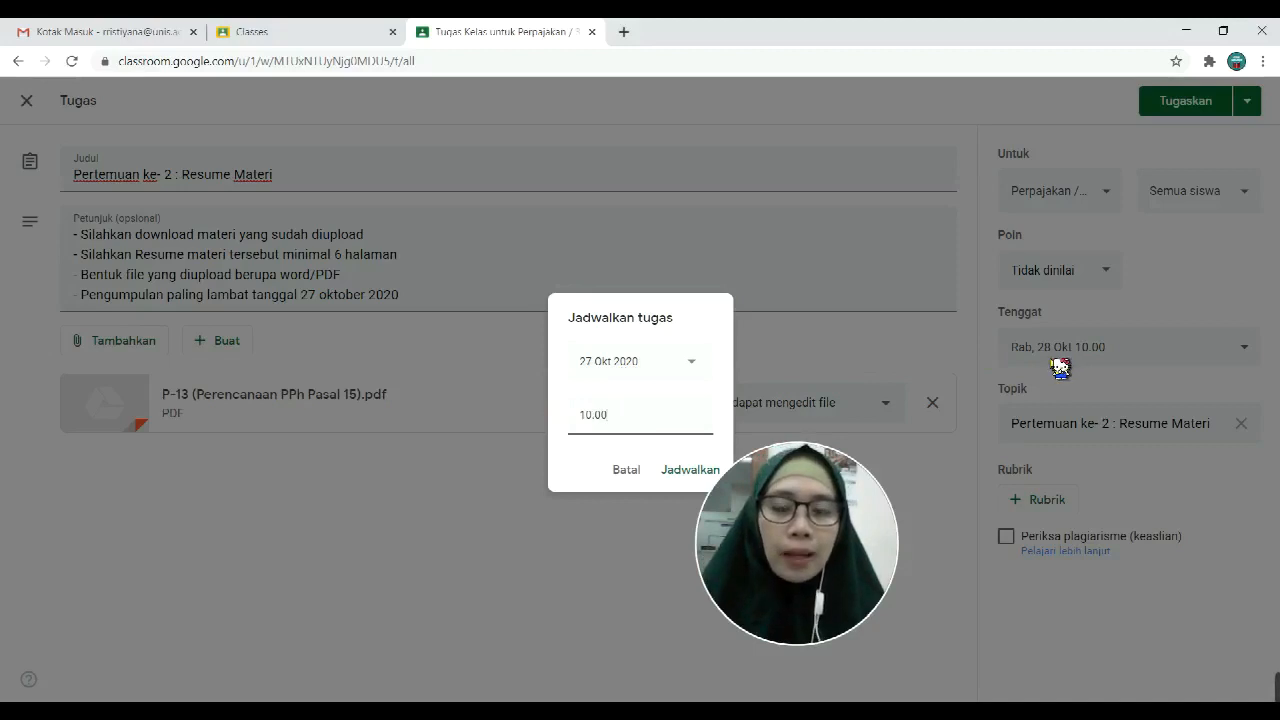
{"action": "left_click", "coordinate": [692, 471]}
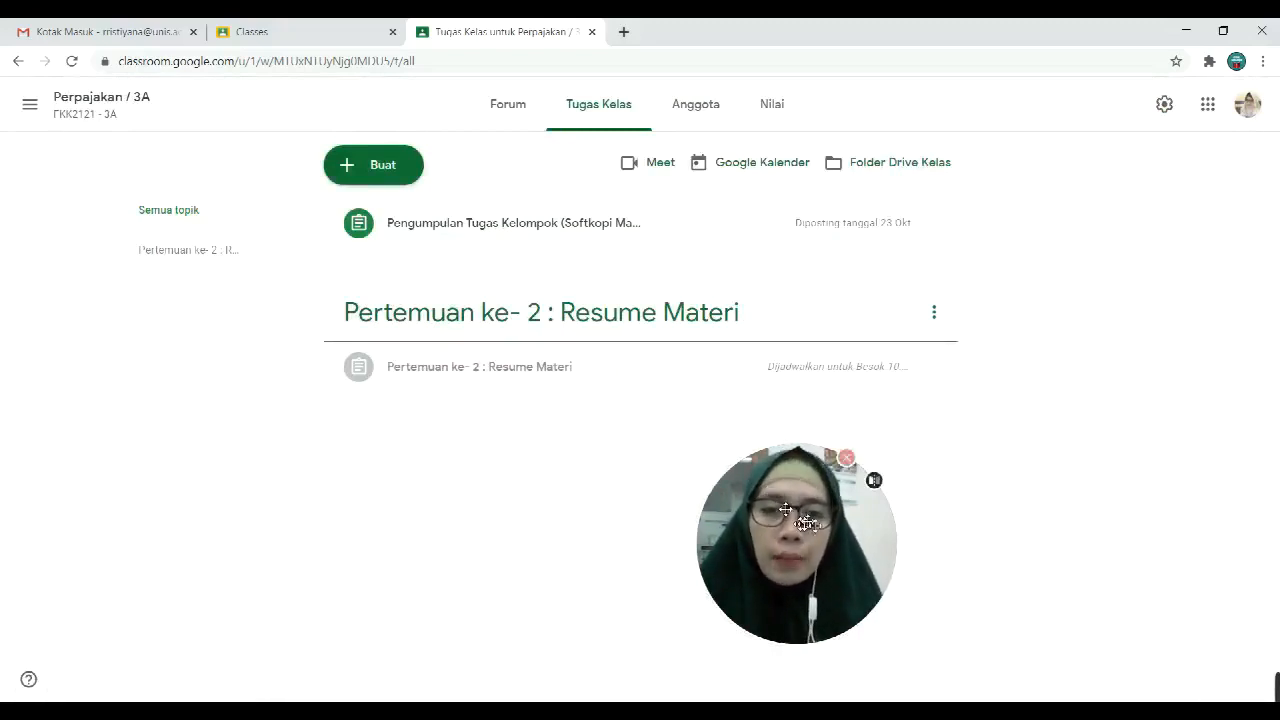
Step: Open the scheduled assignment due 28 Okt 10.00 in the editor to review it, then close it
{"action": "left_click_drag", "start_coordinate": [790, 500], "coordinate": [1144, 491]}
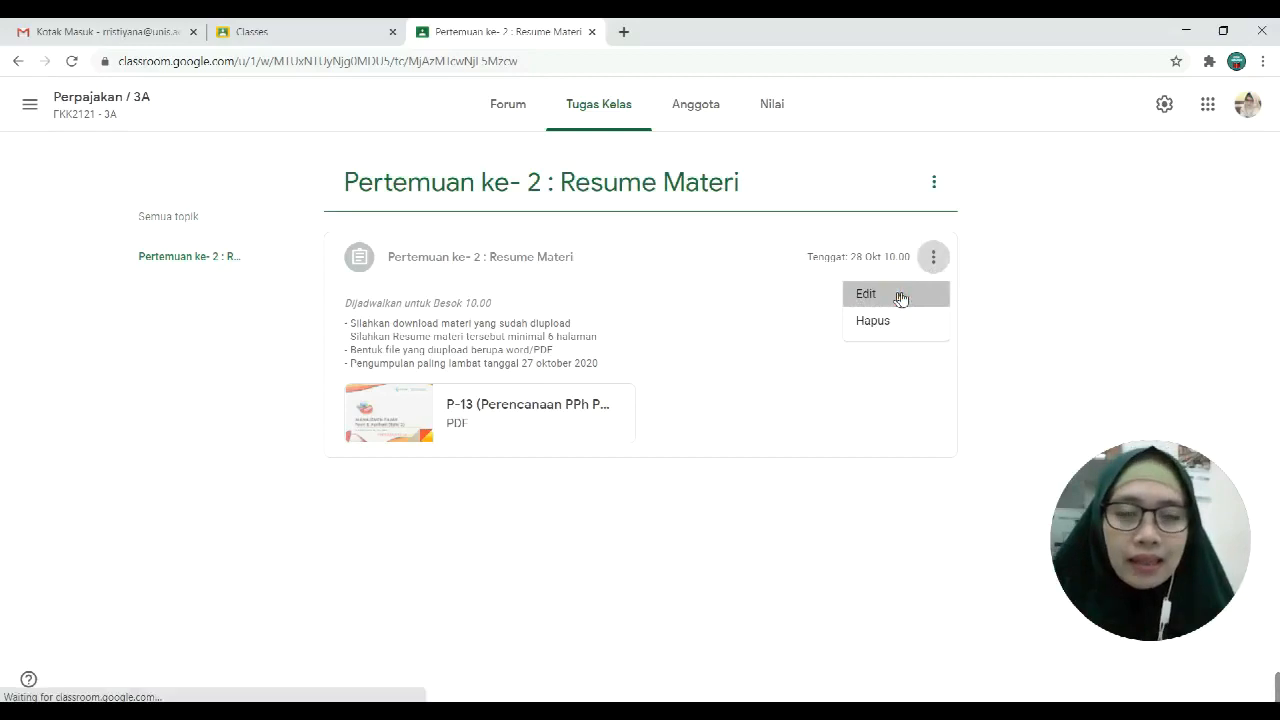
{"action": "left_click", "coordinate": [900, 294]}
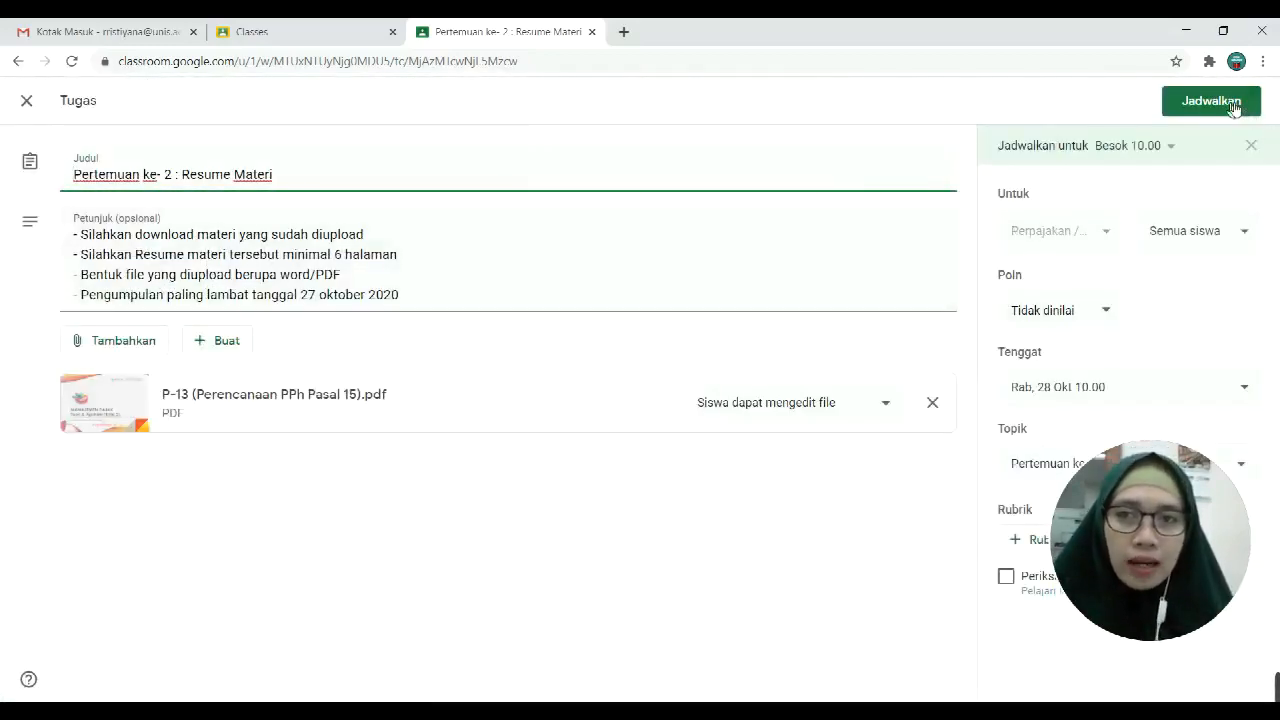
{"action": "left_click", "coordinate": [27, 100]}
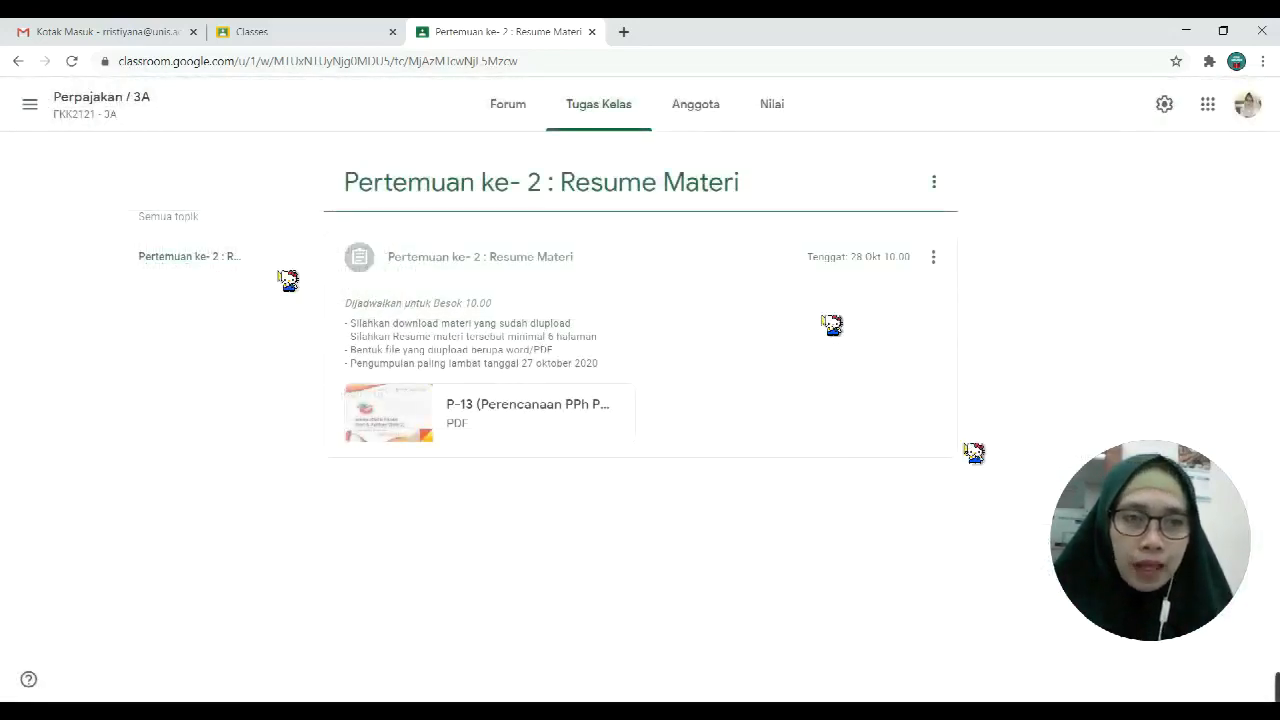
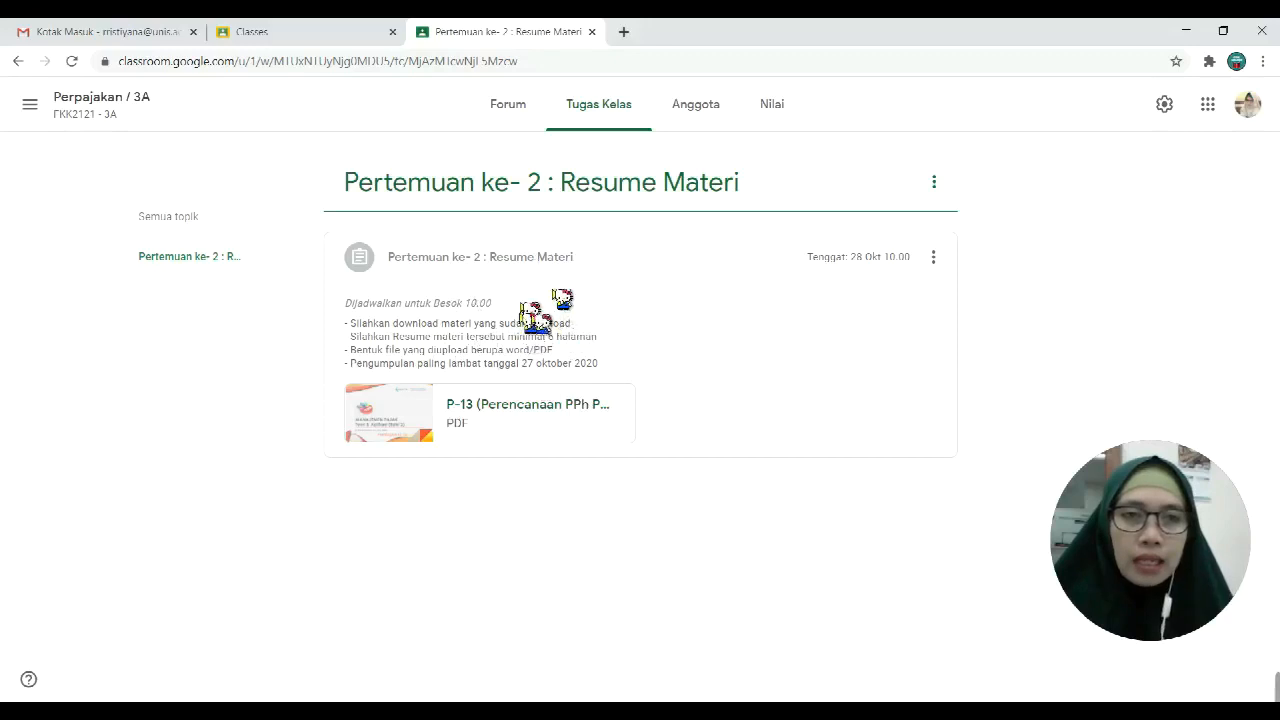
Step: Glance over the Perpajakan / 3A stream, then return to its Tugas Kelas list with all topics
{"action": "left_click", "coordinate": [521, 112]}
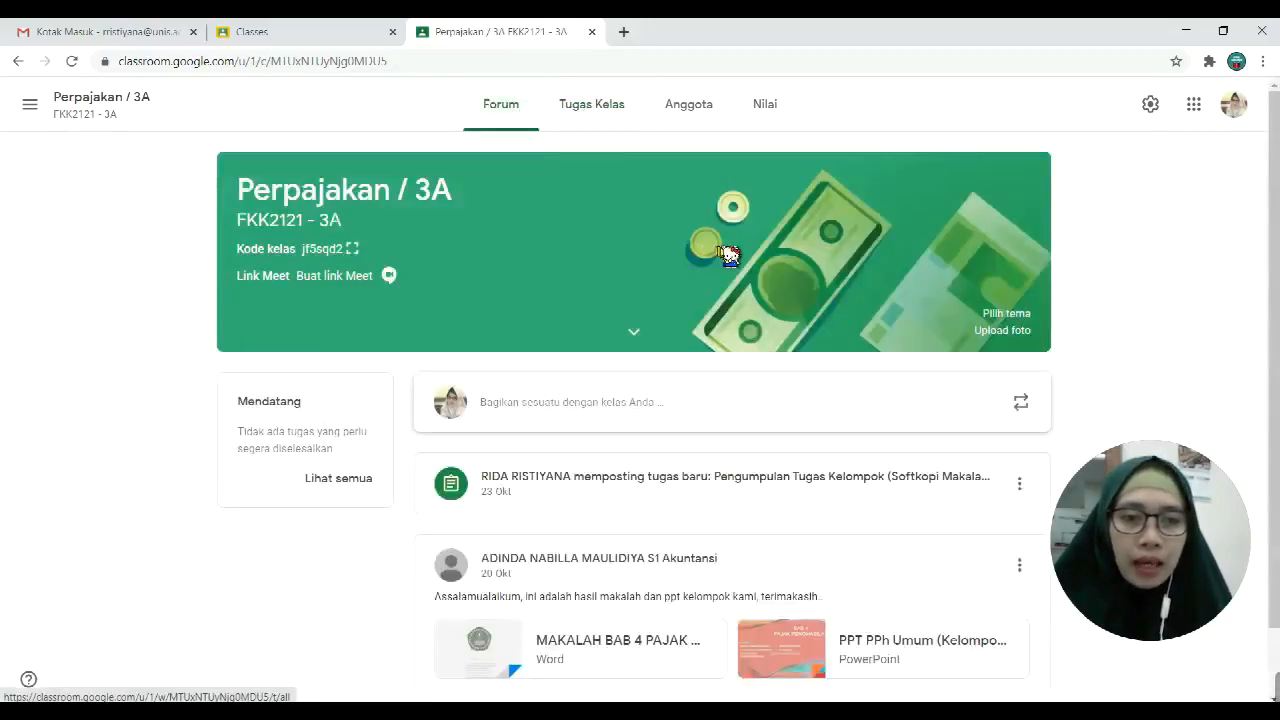
{"action": "scroll", "coordinate": [727, 251], "scroll_direction": "down", "scroll_amount": 1}
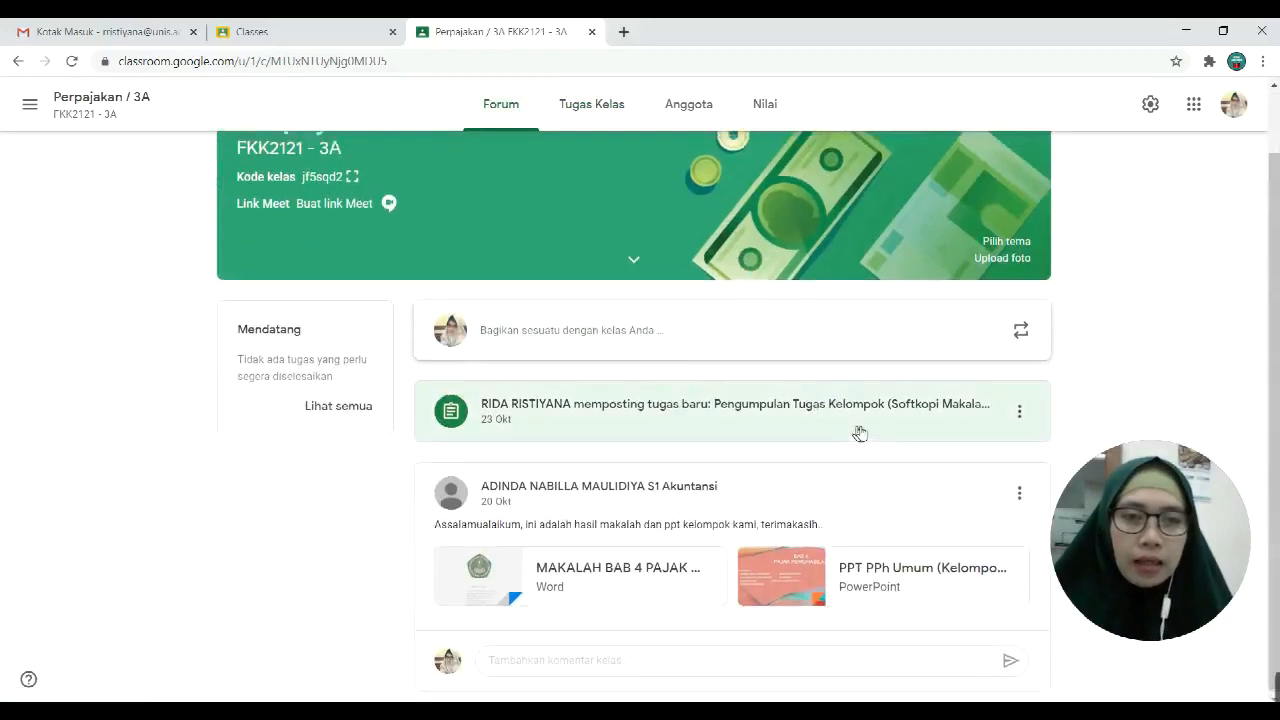
{"action": "scroll", "coordinate": [858, 432], "scroll_direction": "up", "scroll_amount": 1}
{"action": "left_click", "coordinate": [597, 110]}
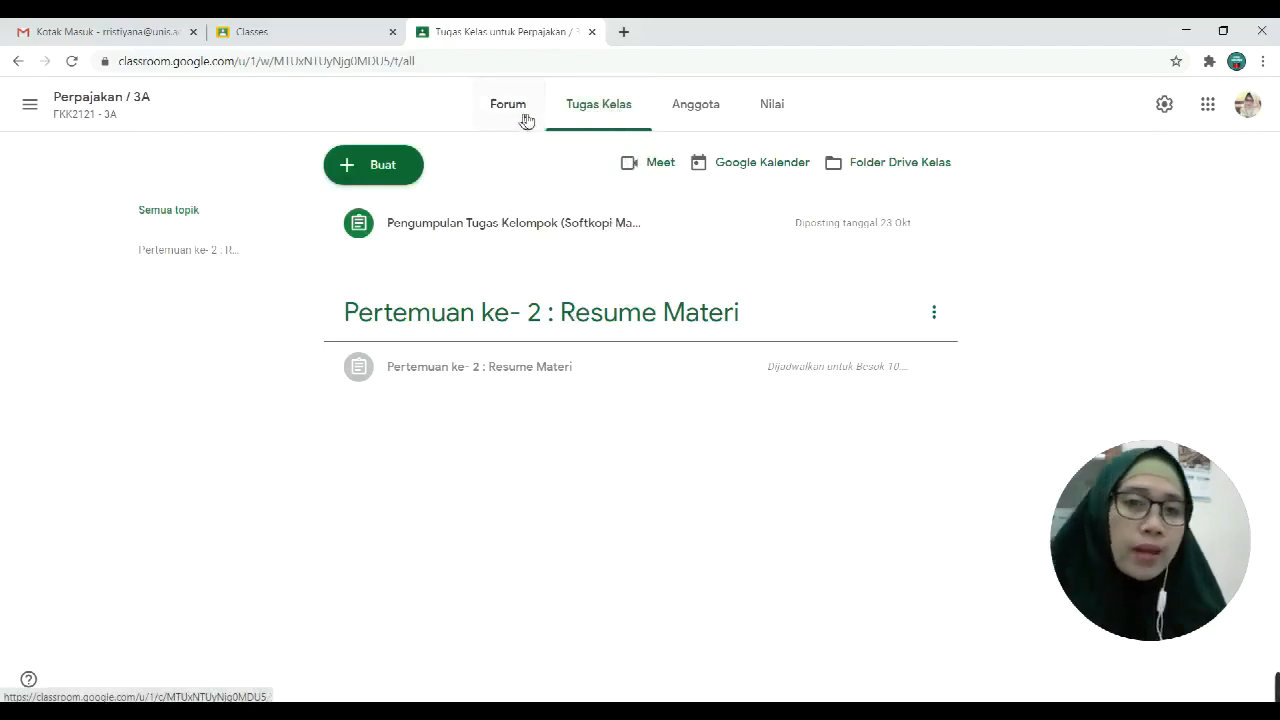
Step: Check the Pertemuan ke-2 topic options and the Classes overview, then return to Perpajakan / 3A class work
{"action": "left_click", "coordinate": [935, 312]}
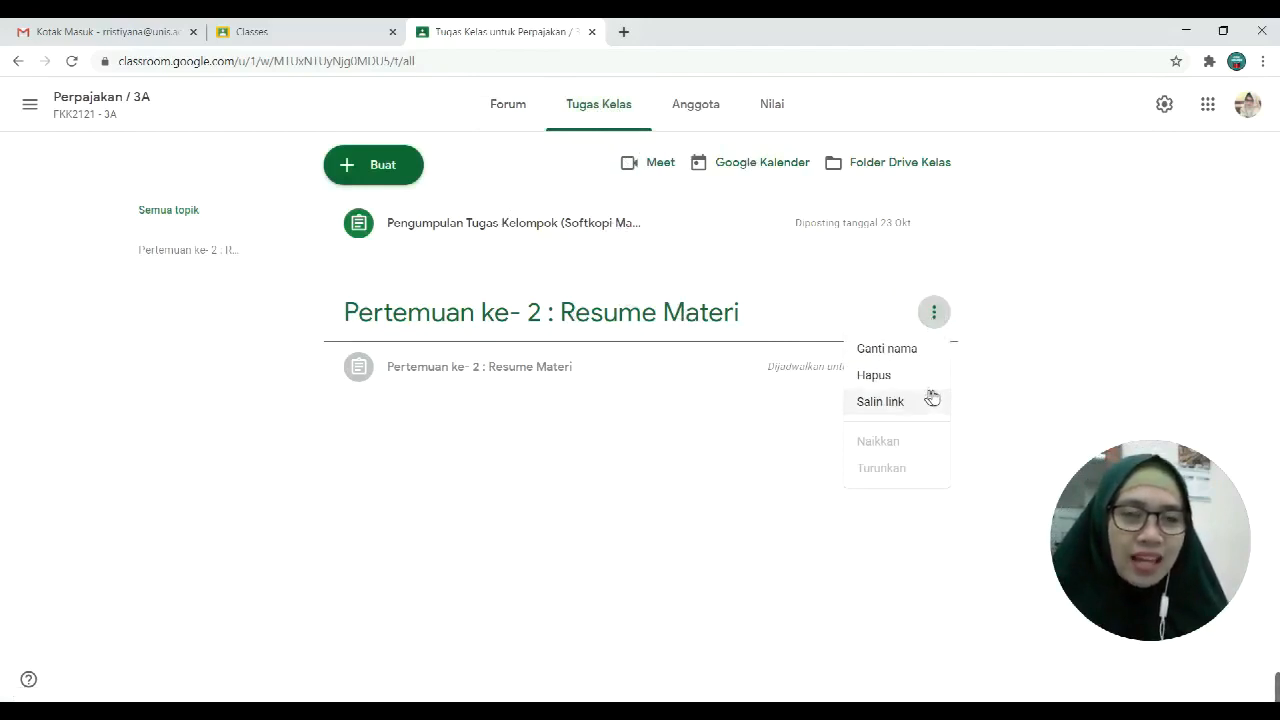
{"action": "left_click", "coordinate": [1000, 418]}
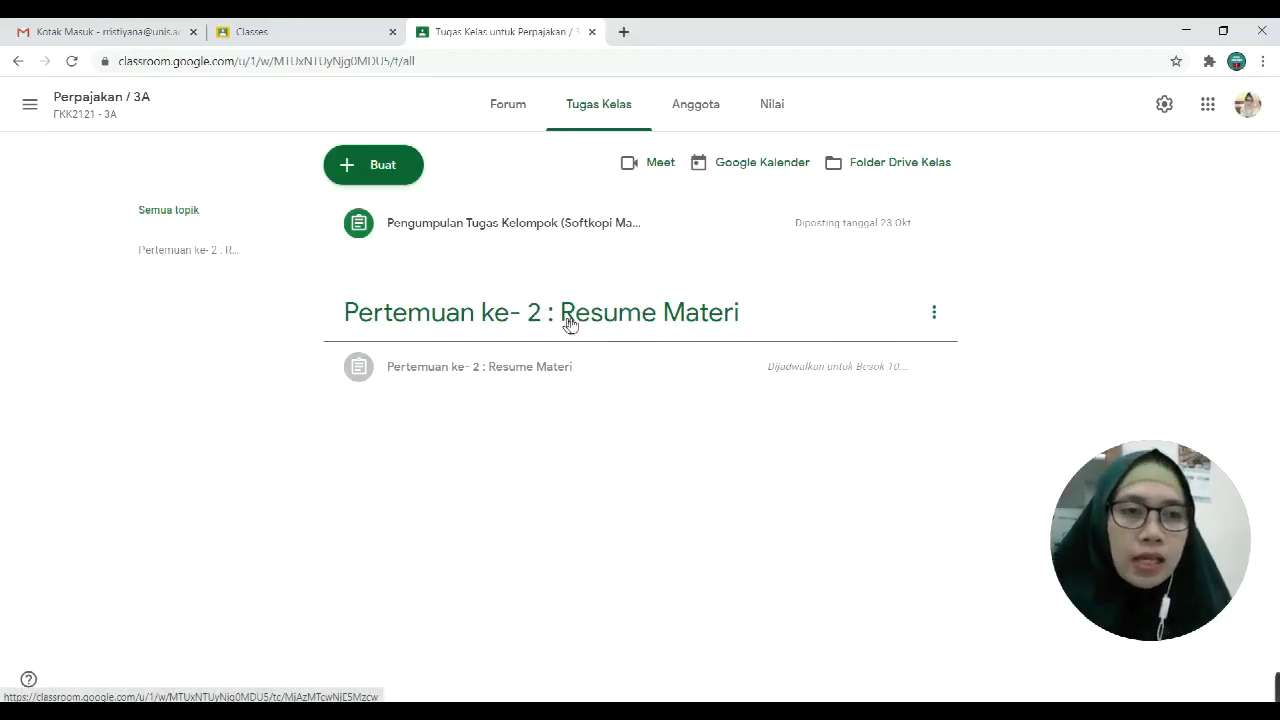
{"action": "left_click", "coordinate": [272, 28]}
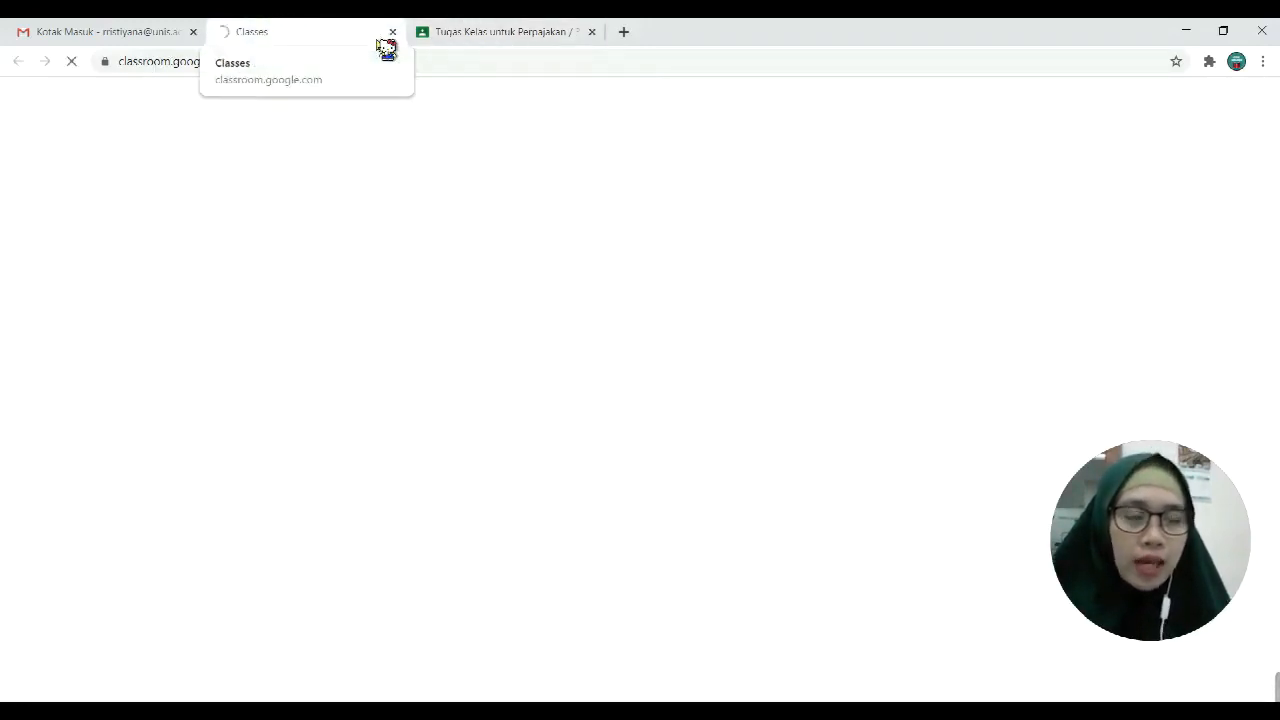
{"action": "left_click", "coordinate": [457, 37]}
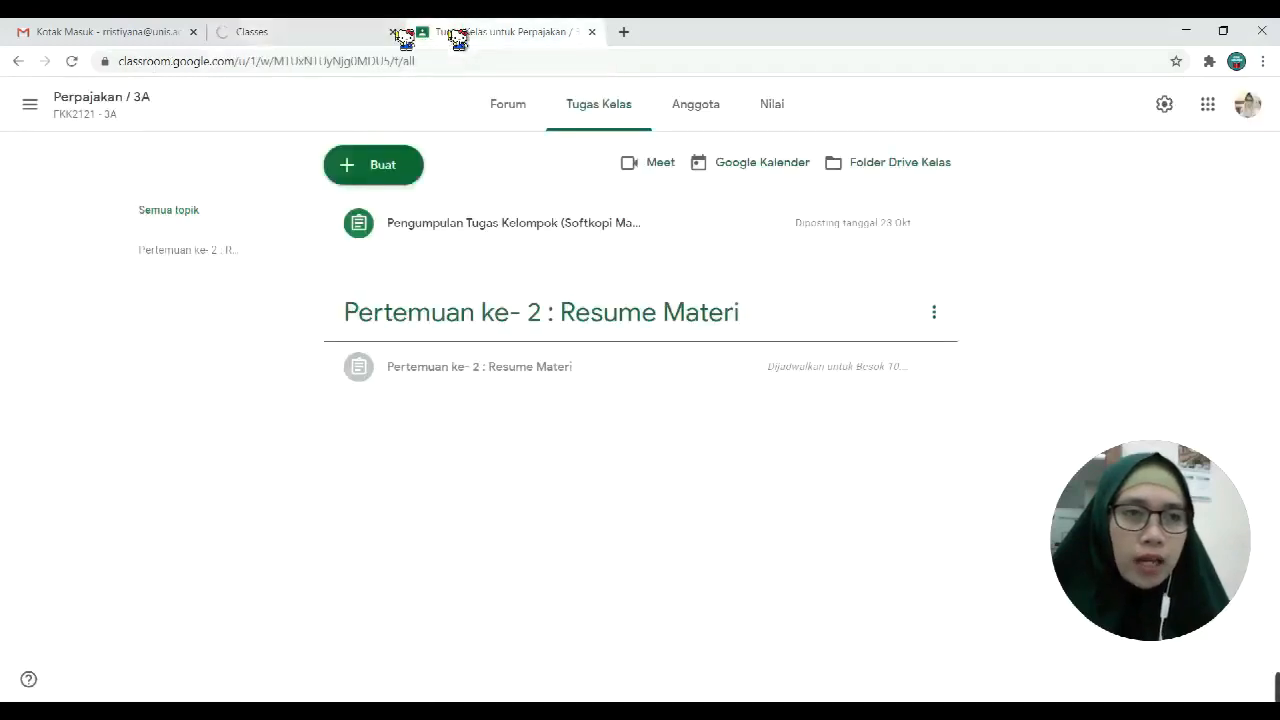
Step: Open the Perpajakan Internasional-6A class from the class list menu
{"action": "left_click", "coordinate": [30, 106]}
{"action": "left_click", "coordinate": [28, 108]}
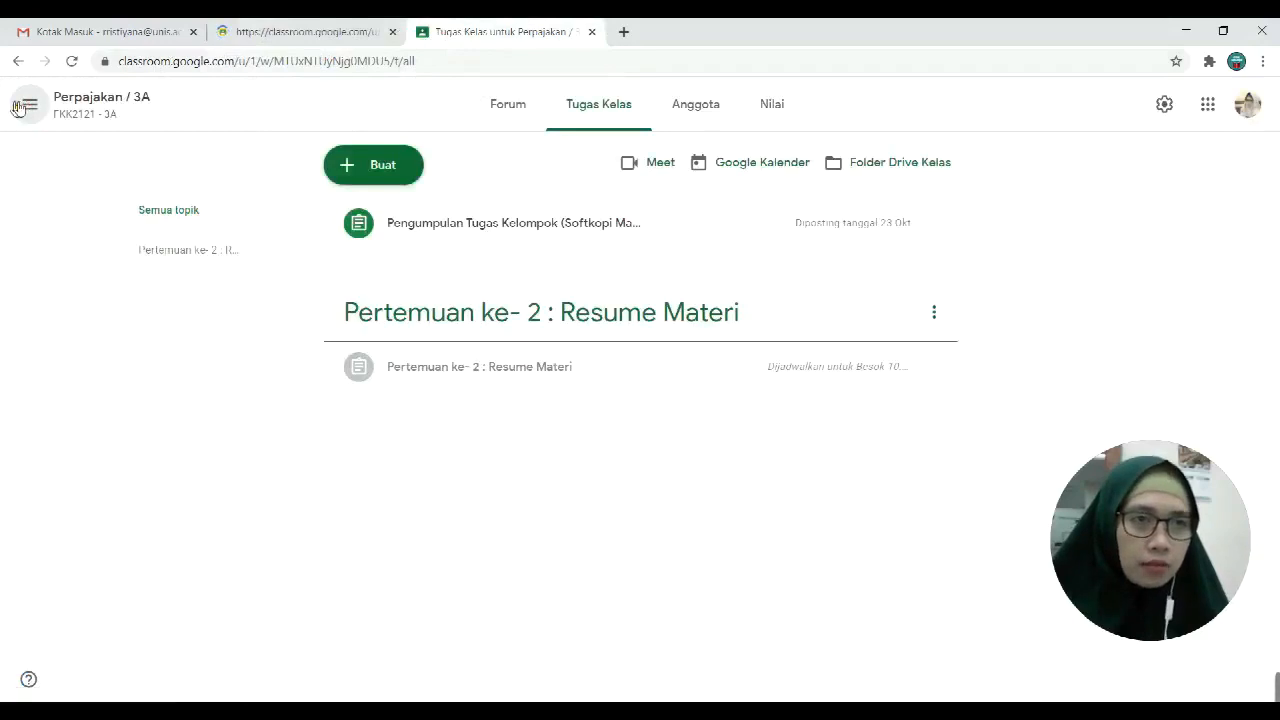
{"action": "left_click", "coordinate": [22, 108]}
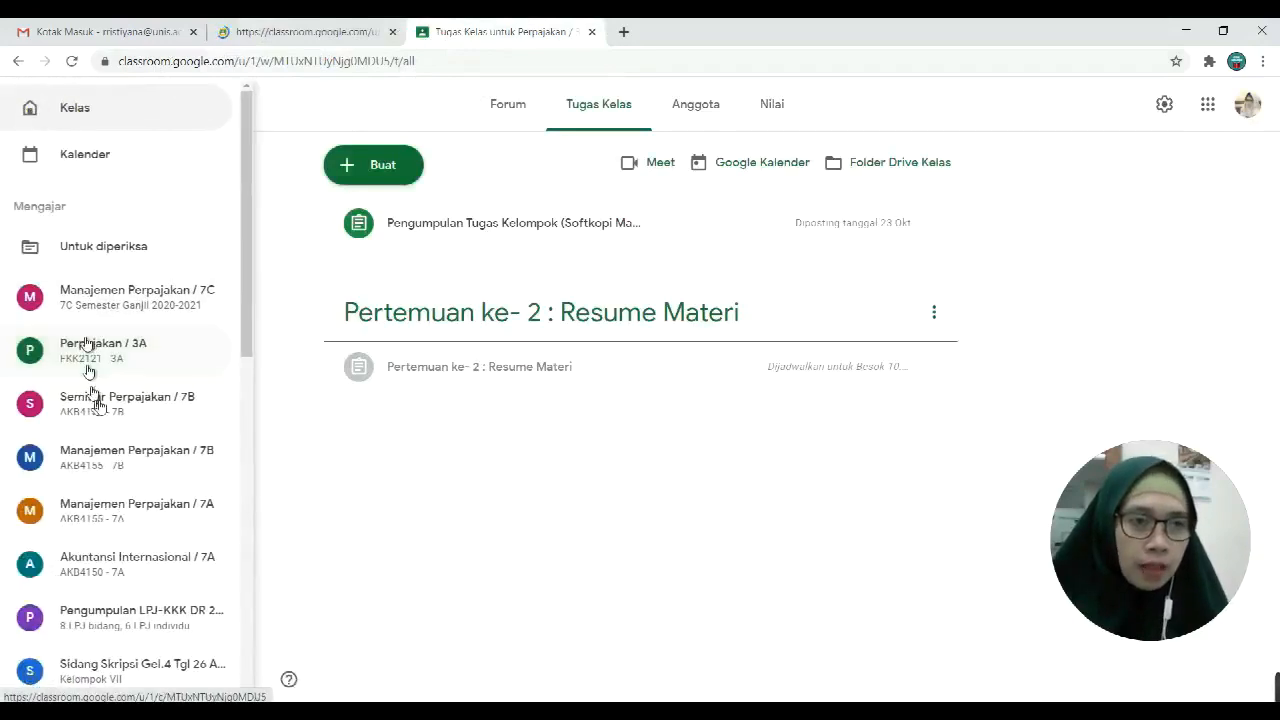
{"action": "scroll", "coordinate": [122, 488], "scroll_direction": "down", "scroll_amount": 2}
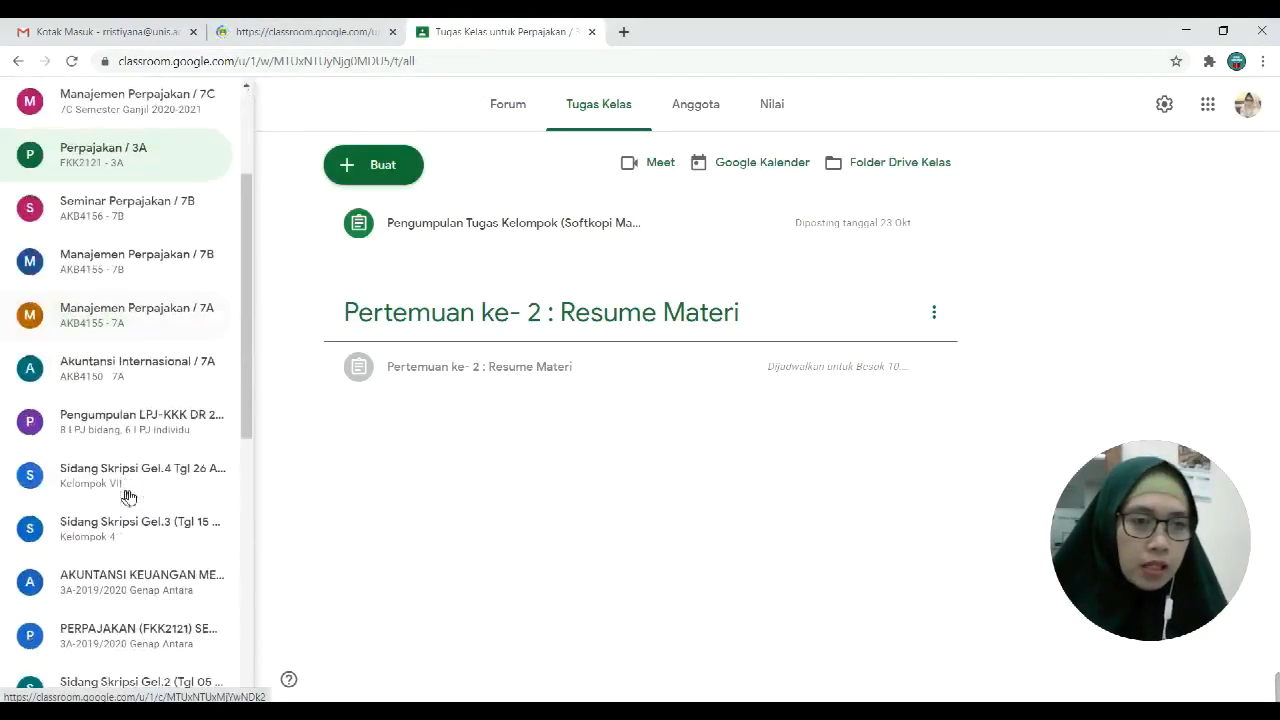
{"action": "scroll", "coordinate": [128, 494], "scroll_direction": "down", "scroll_amount": 1}
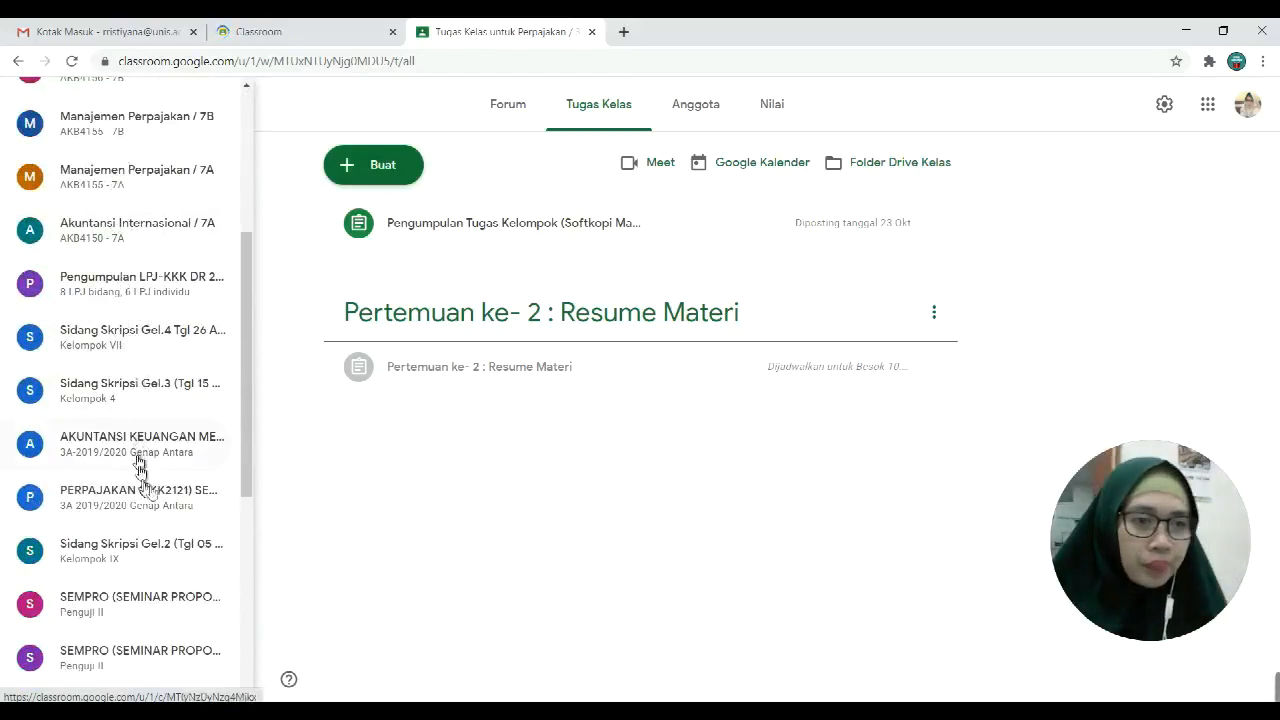
{"action": "scroll", "coordinate": [149, 490], "scroll_direction": "down", "scroll_amount": 4}
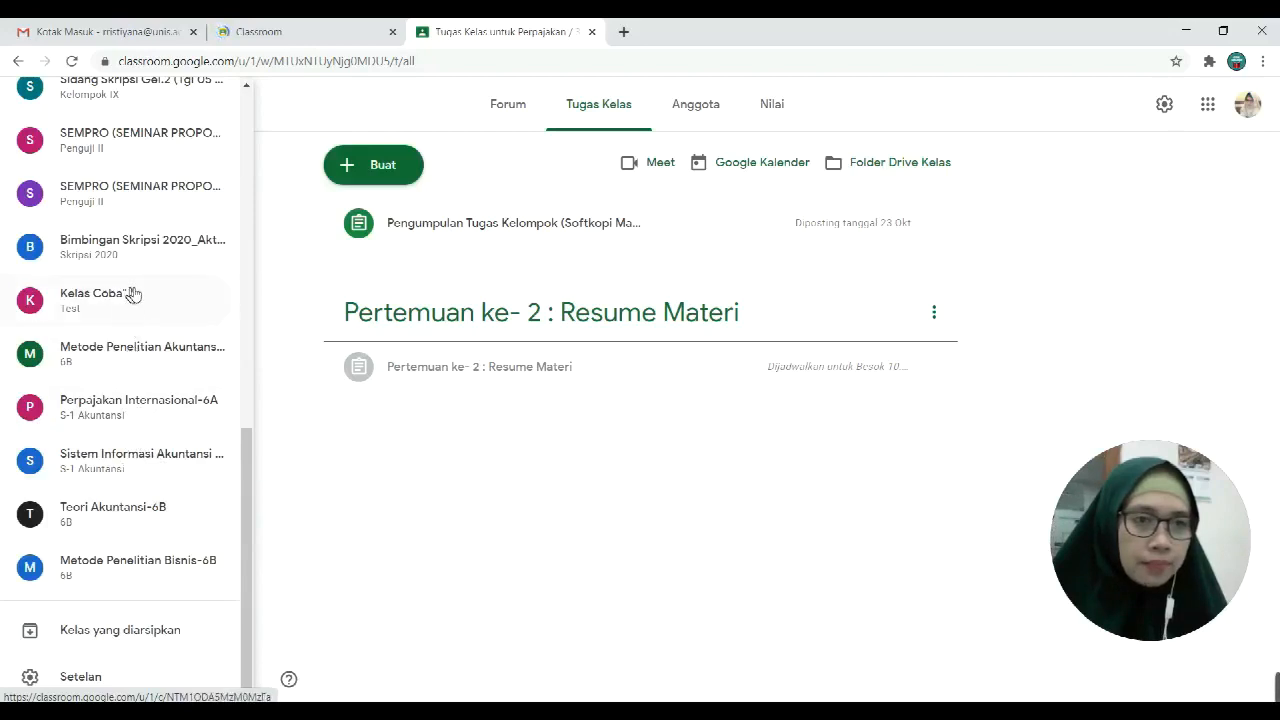
{"action": "left_click", "coordinate": [130, 404]}
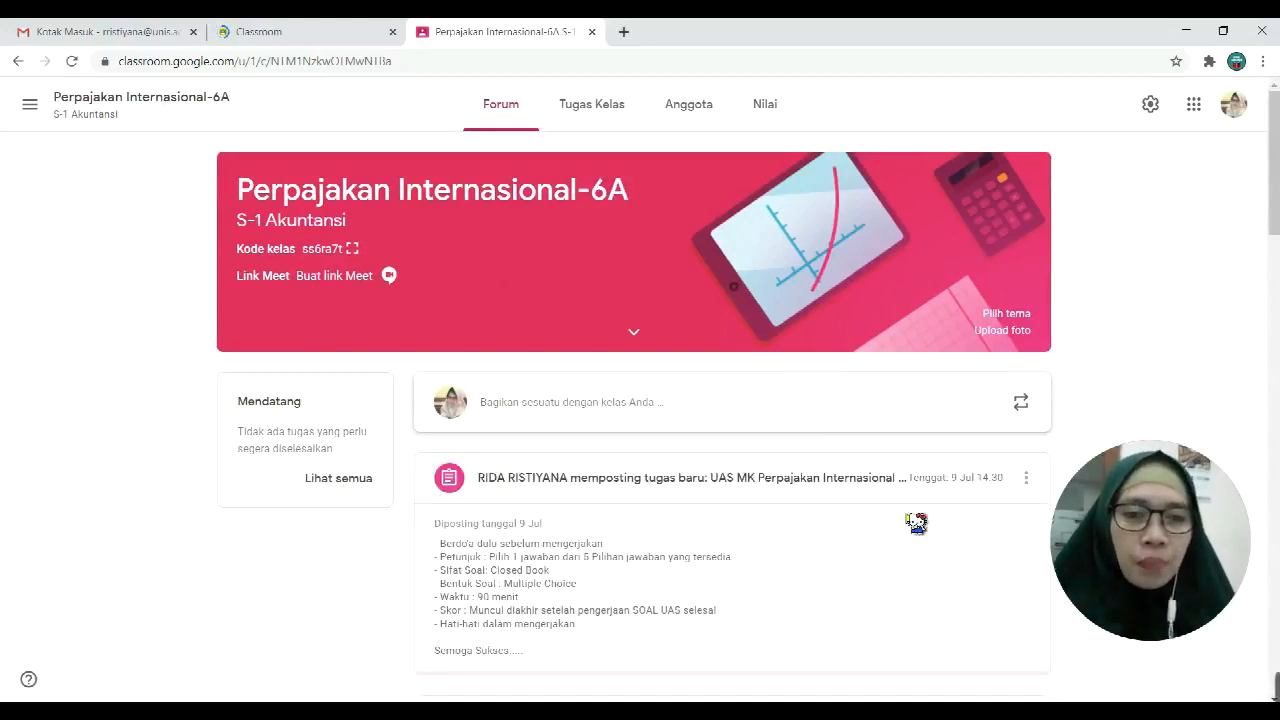
Step: Scan the Perpajakan Internasional-6A stream, then show its Tugas Kelas topics
{"action": "scroll", "coordinate": [916, 522], "scroll_direction": "down", "scroll_amount": 3}
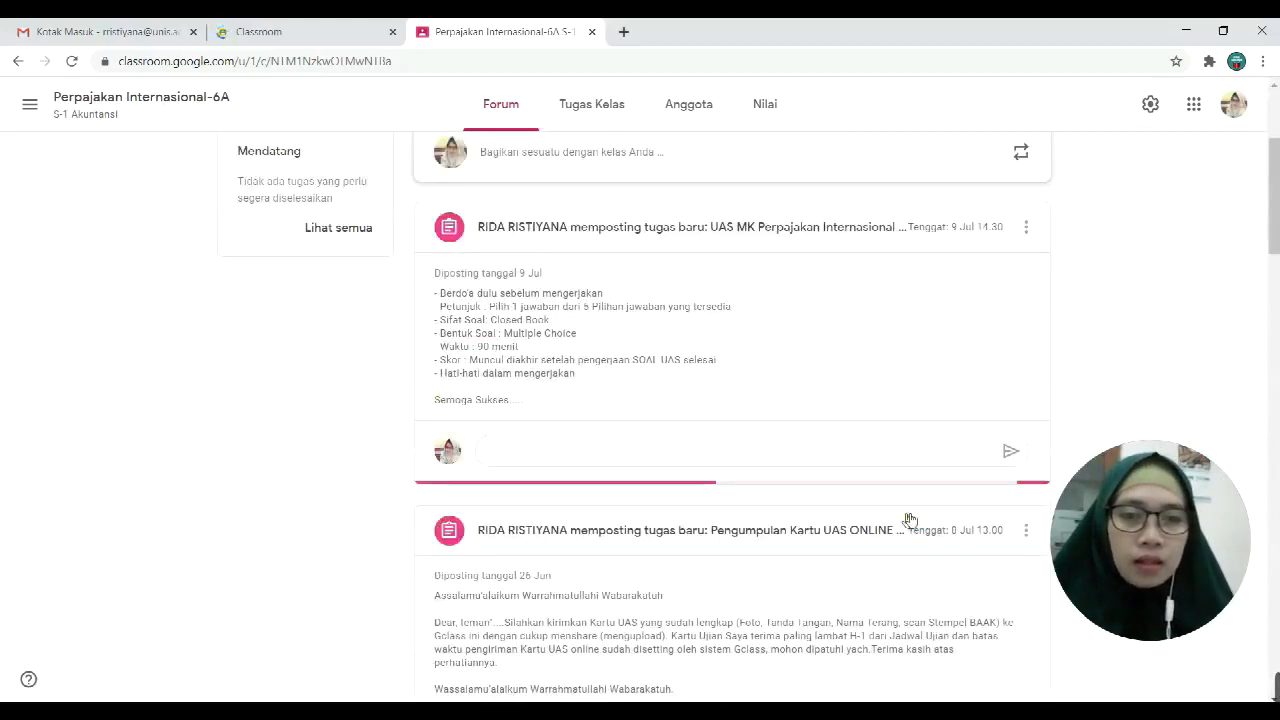
{"action": "scroll", "coordinate": [758, 396], "scroll_direction": "up", "scroll_amount": 3}
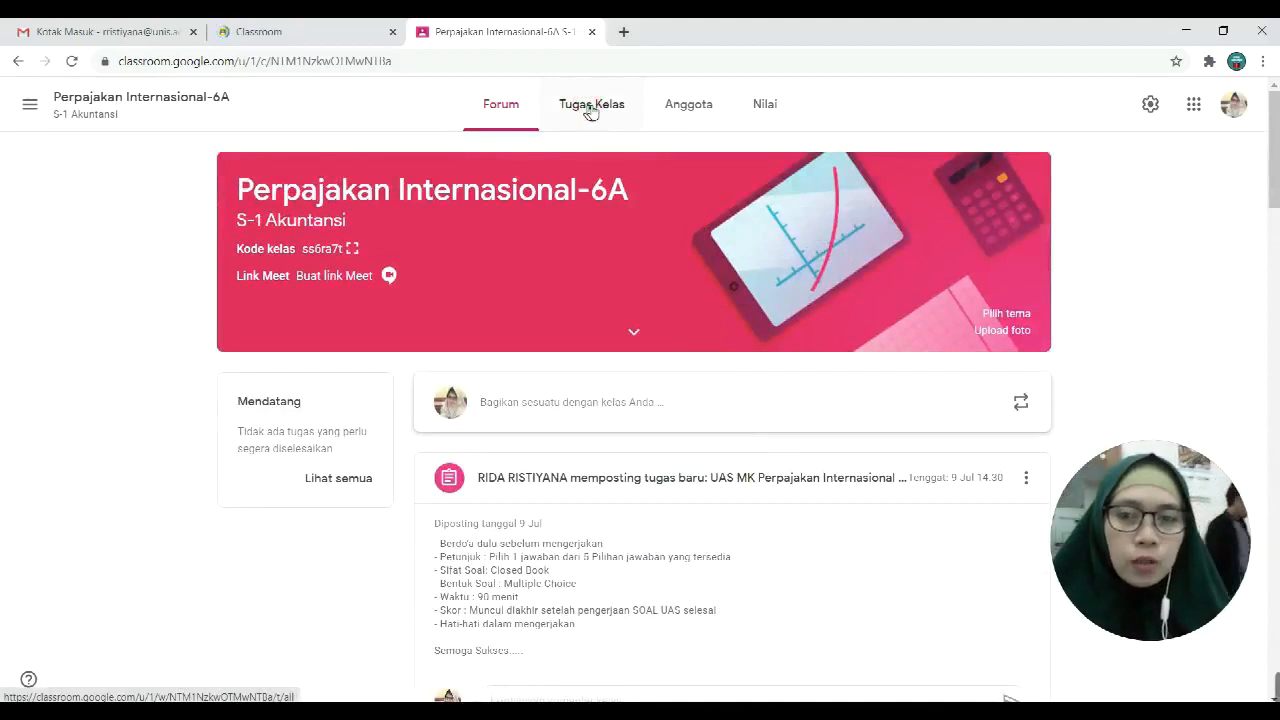
{"action": "left_click", "coordinate": [591, 112]}
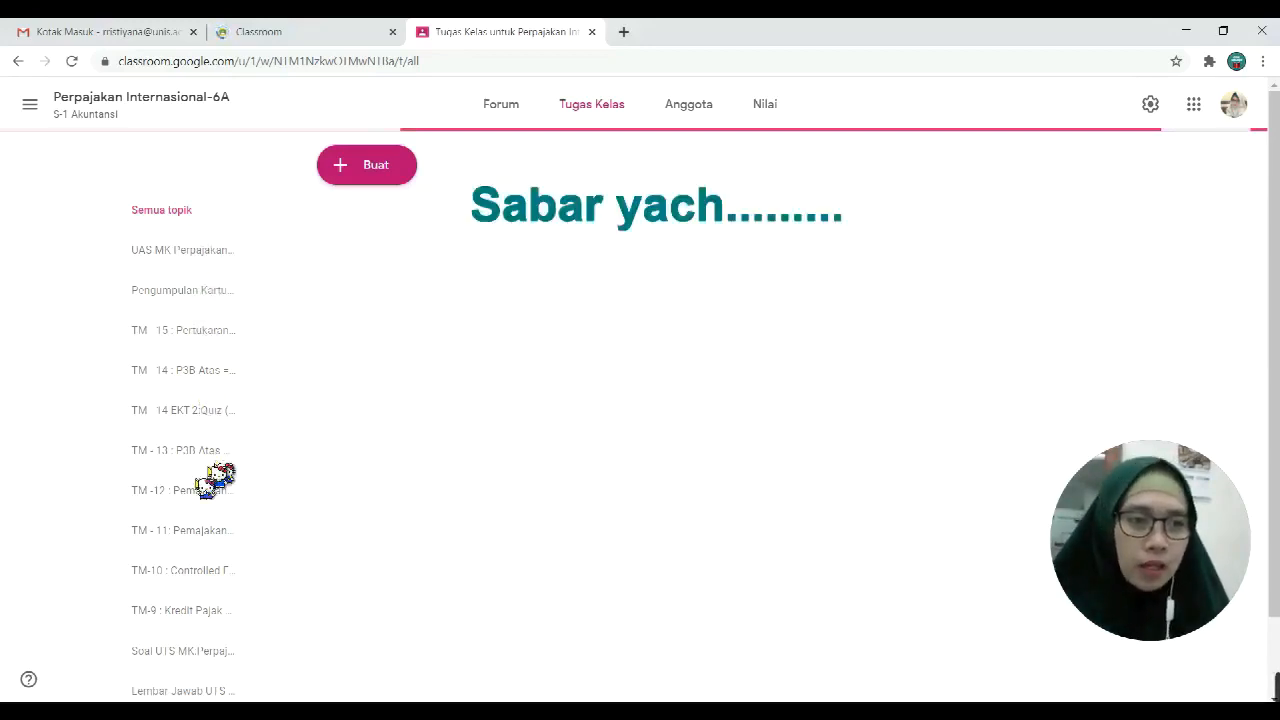
{"action": "scroll", "coordinate": [198, 525], "scroll_direction": "down", "scroll_amount": 1}
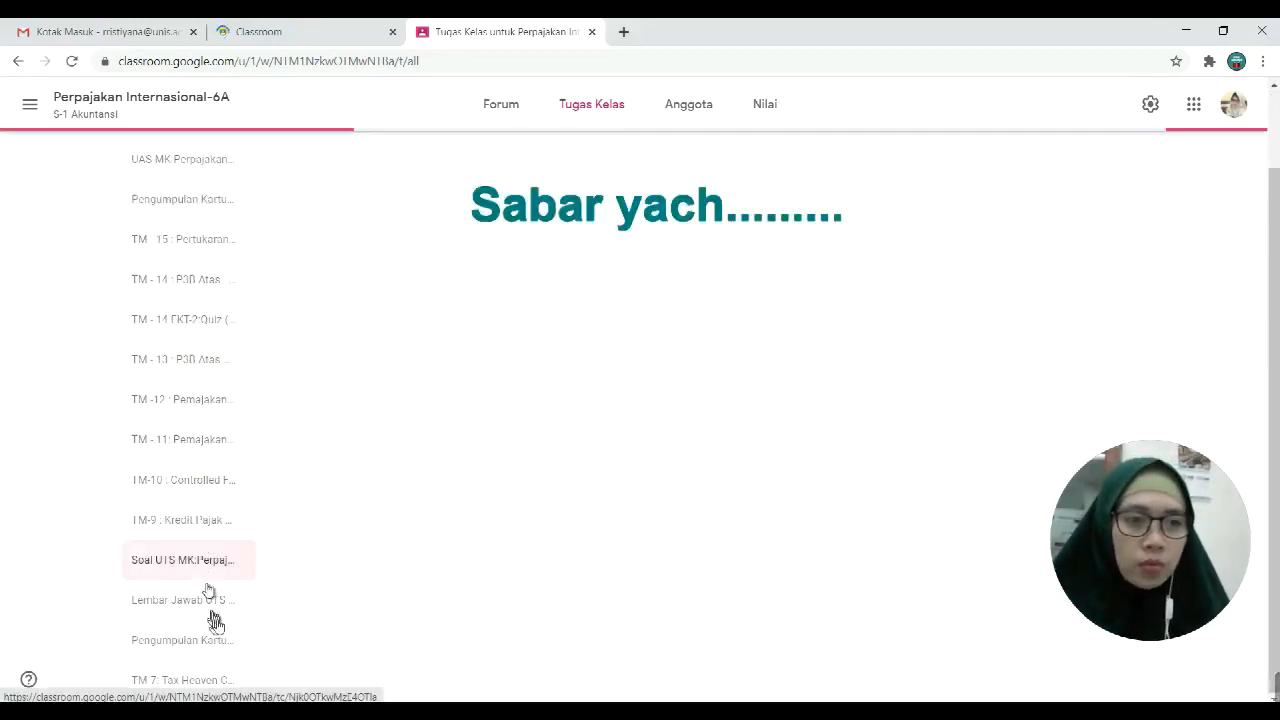
{"action": "left_click", "coordinate": [215, 478]}
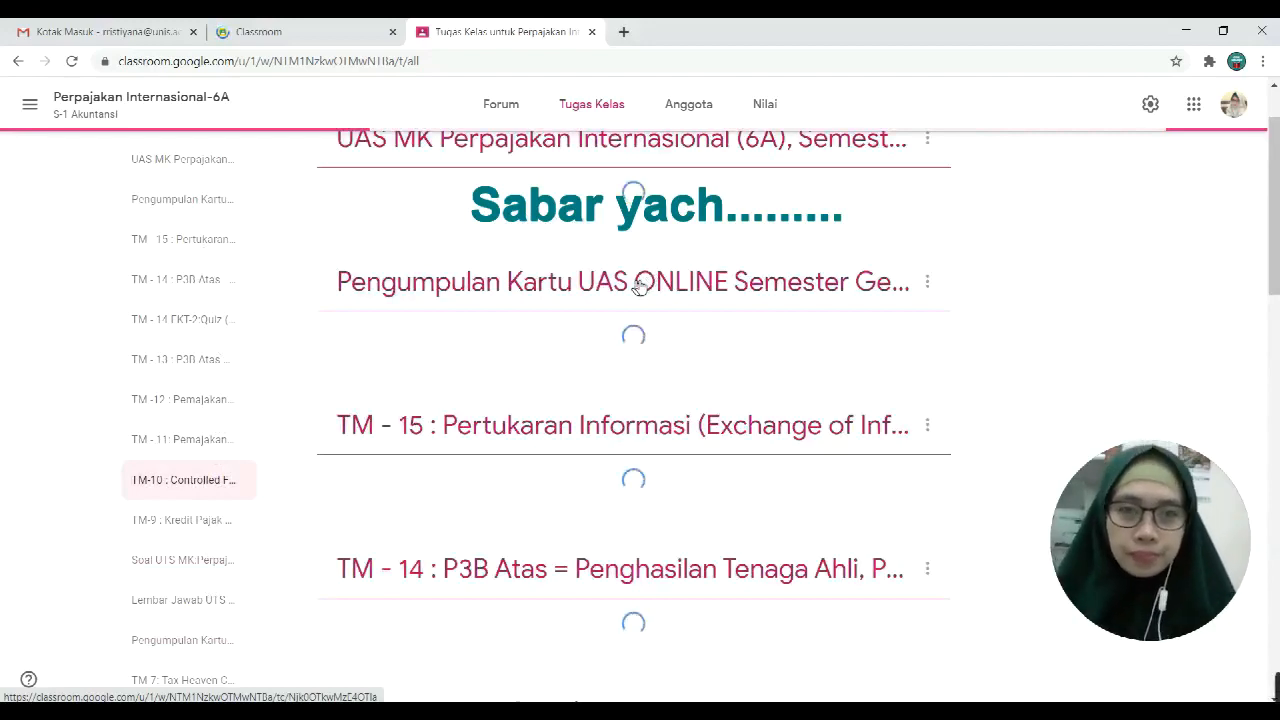
{"action": "scroll", "coordinate": [640, 287], "scroll_direction": "down", "scroll_amount": 10}
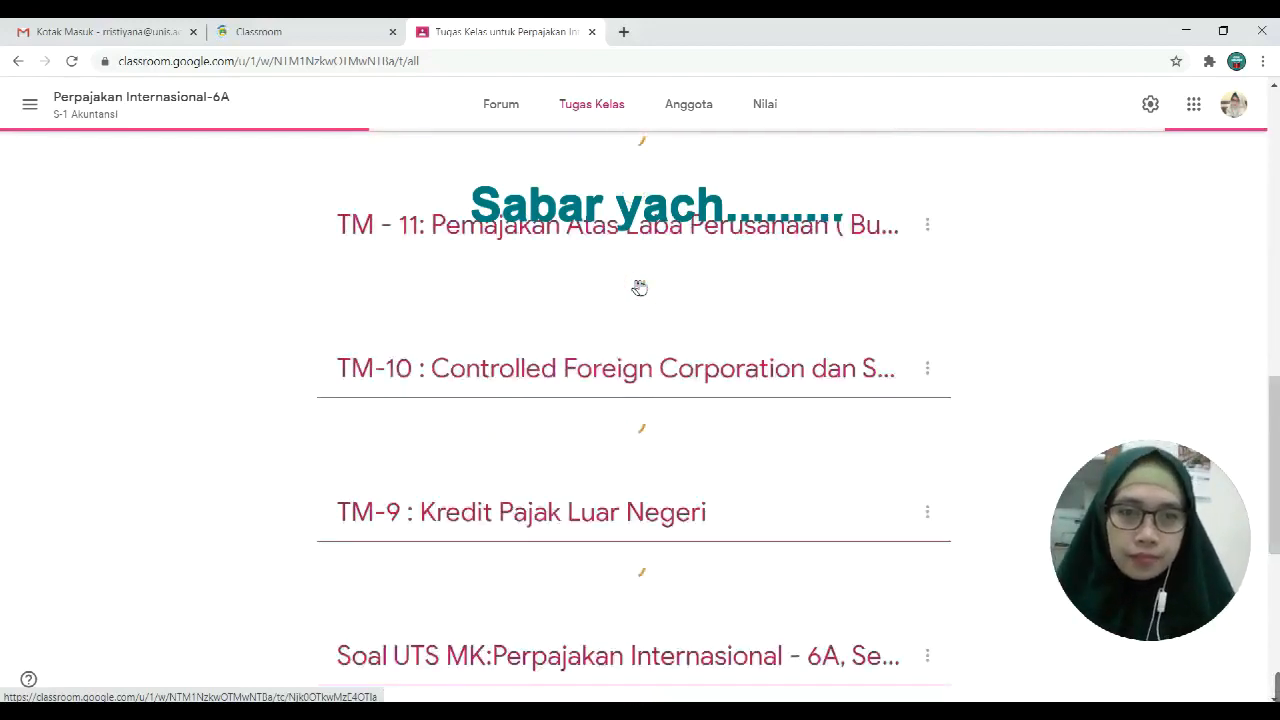
{"action": "scroll", "coordinate": [638, 287], "scroll_direction": "down", "scroll_amount": 5}
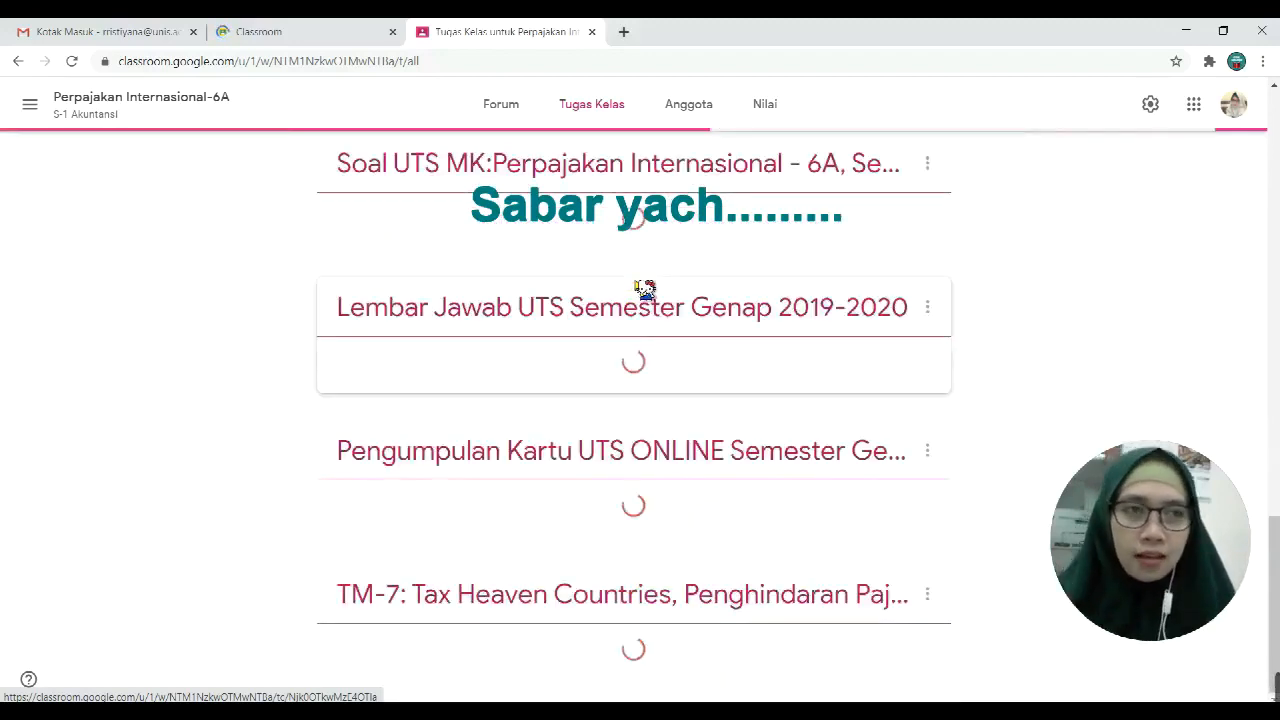
{"action": "scroll", "coordinate": [700, 277], "scroll_direction": "up", "scroll_amount": 4}
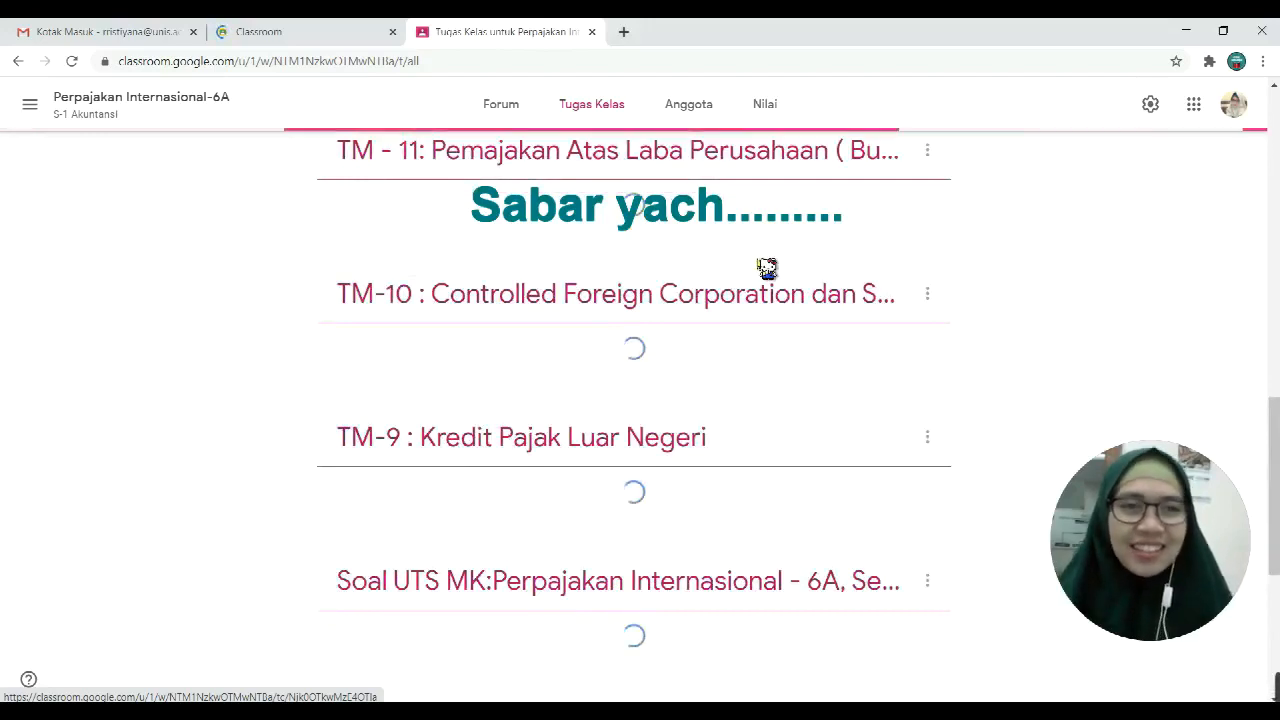
{"action": "left_click_drag", "start_coordinate": [1271, 430], "coordinate": [1271, 124]}
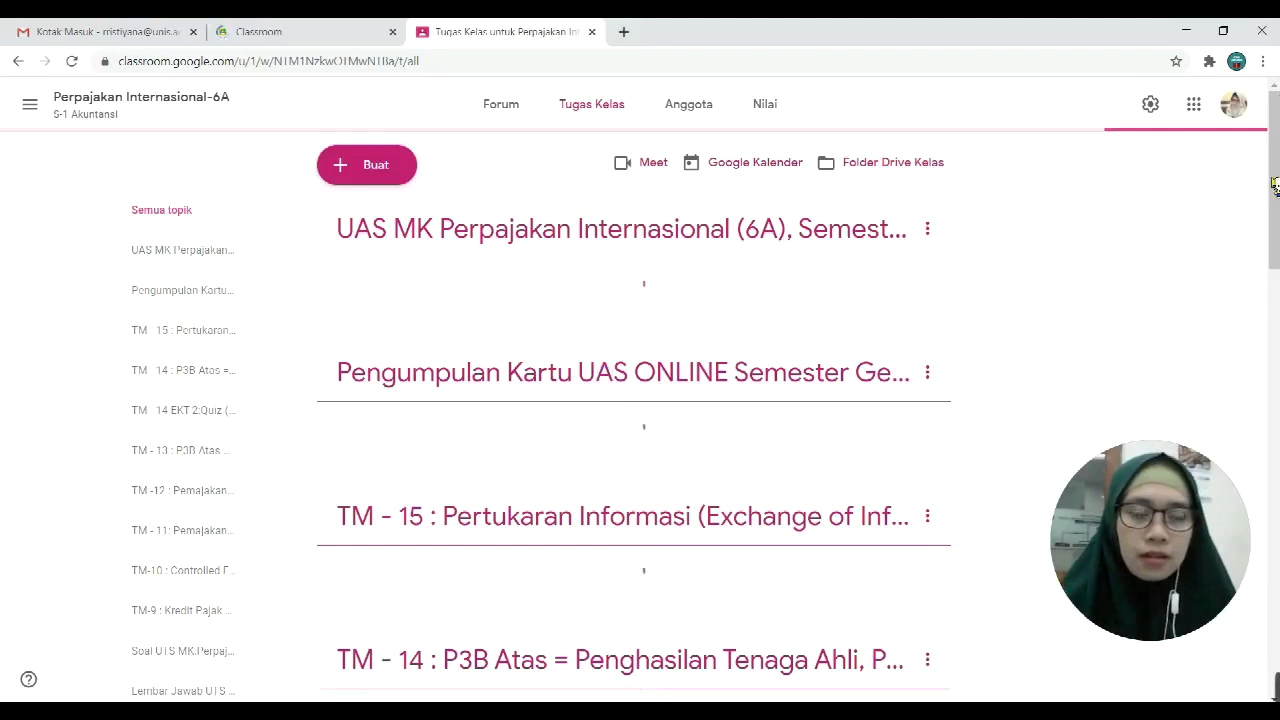
{"action": "left_click_drag", "start_coordinate": [1275, 185], "coordinate": [1277, 122]}
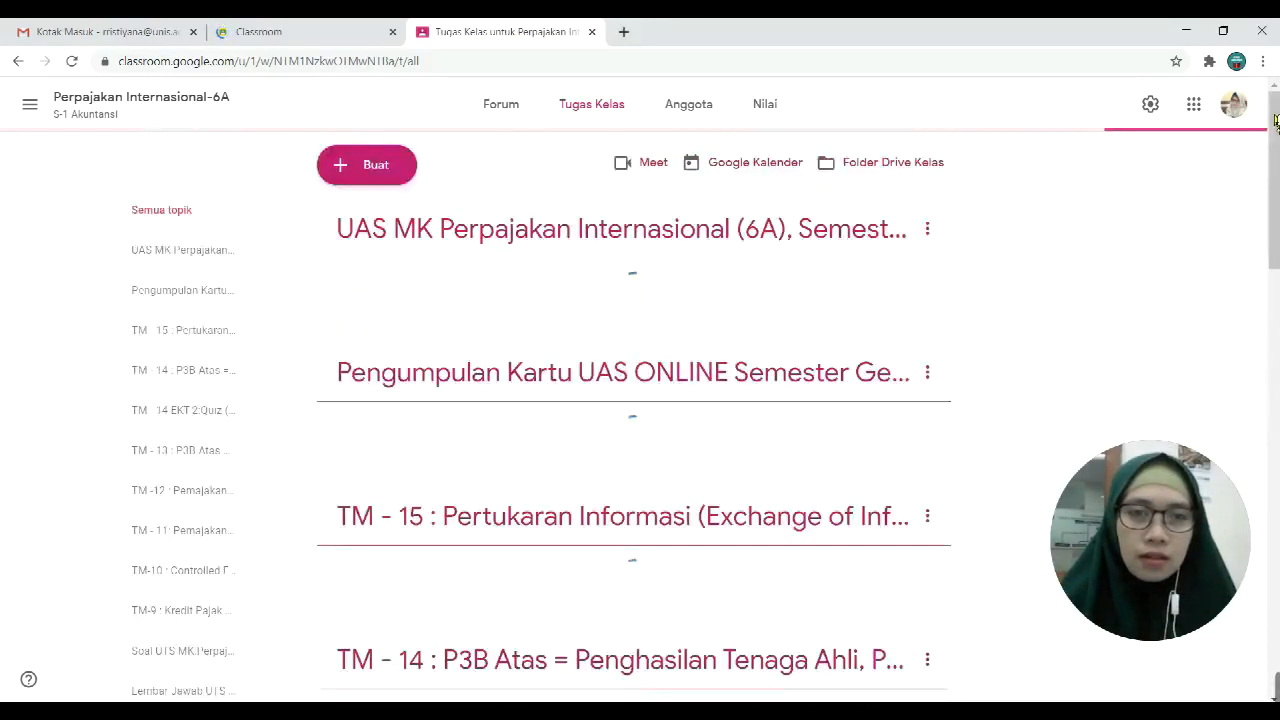
{"action": "scroll", "coordinate": [1276, 122], "scroll_direction": "down", "scroll_amount": 3}
{"action": "left_click_drag", "start_coordinate": [1276, 260], "coordinate": [1114, 100]}
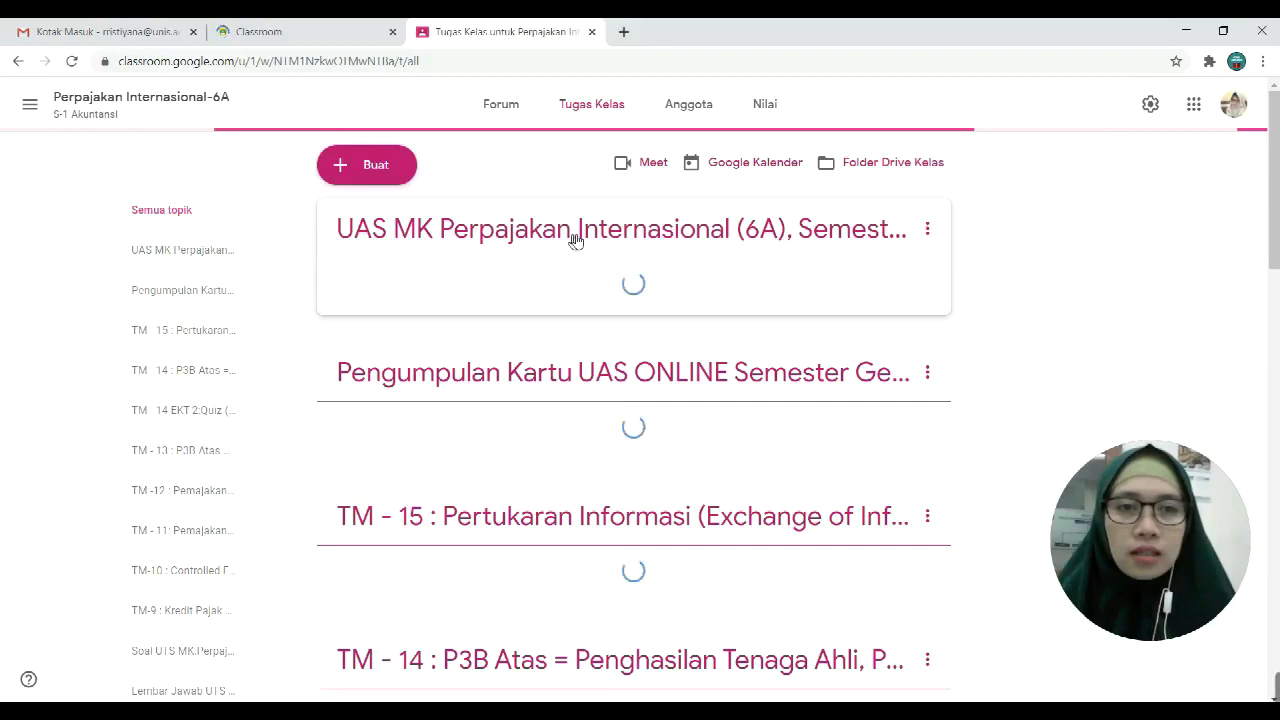
Step: Open the UAS MK Perpajakan Internasional assignment, then filter to the TM - 14 EKT-2:Quiz topic
{"action": "left_click", "coordinate": [575, 240]}
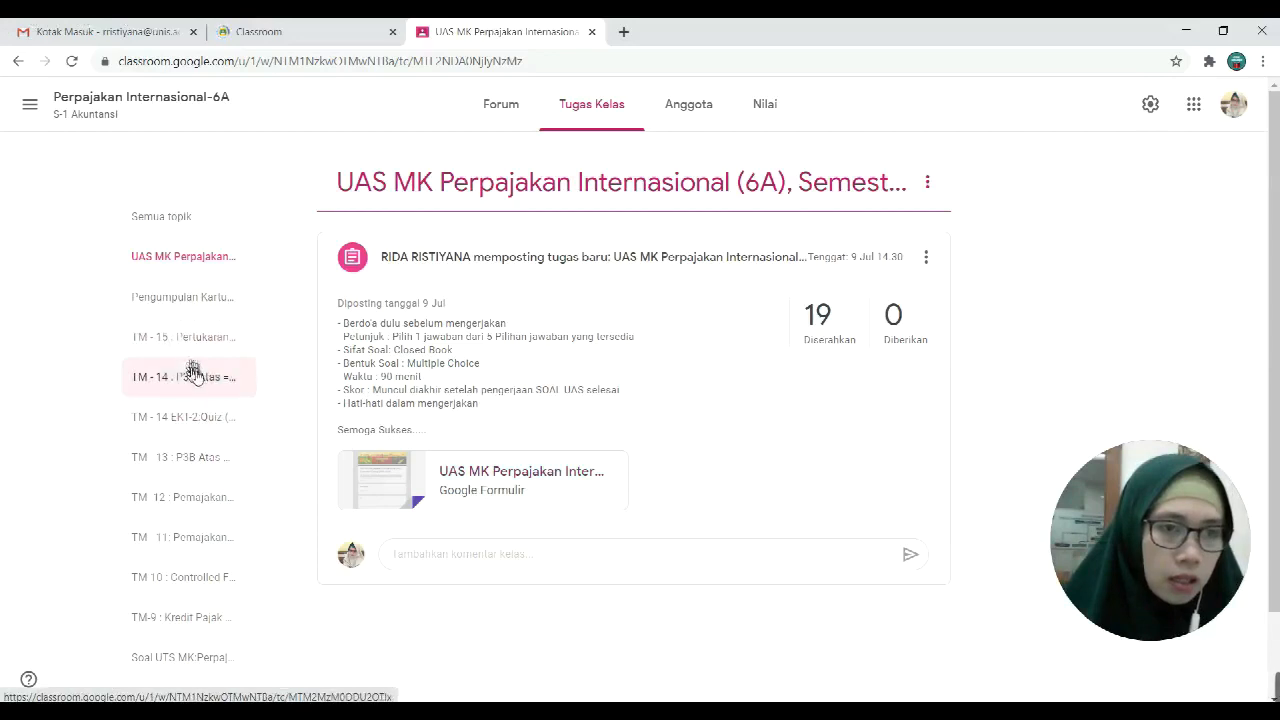
{"action": "left_click", "coordinate": [193, 424]}
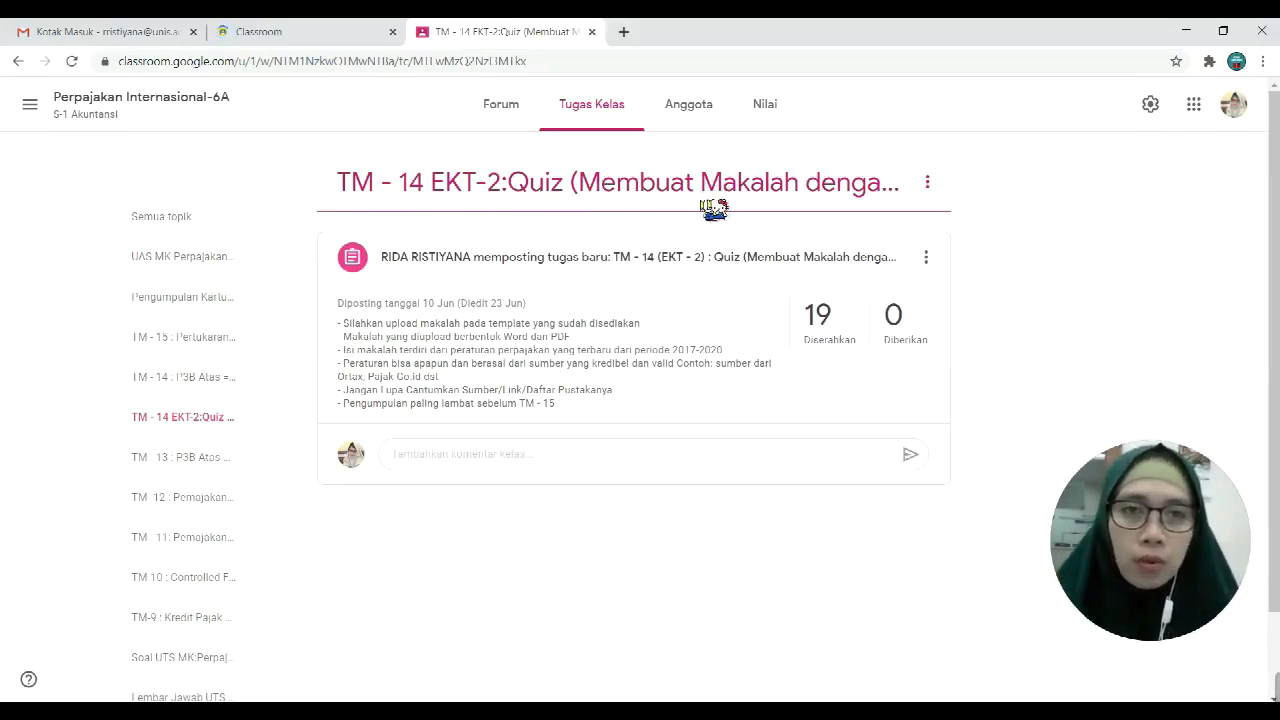
Step: Open the TM - 14 (EKT-2) quiz's student work page and review all 19 handed-in submissions
{"action": "left_click", "coordinate": [680, 260]}
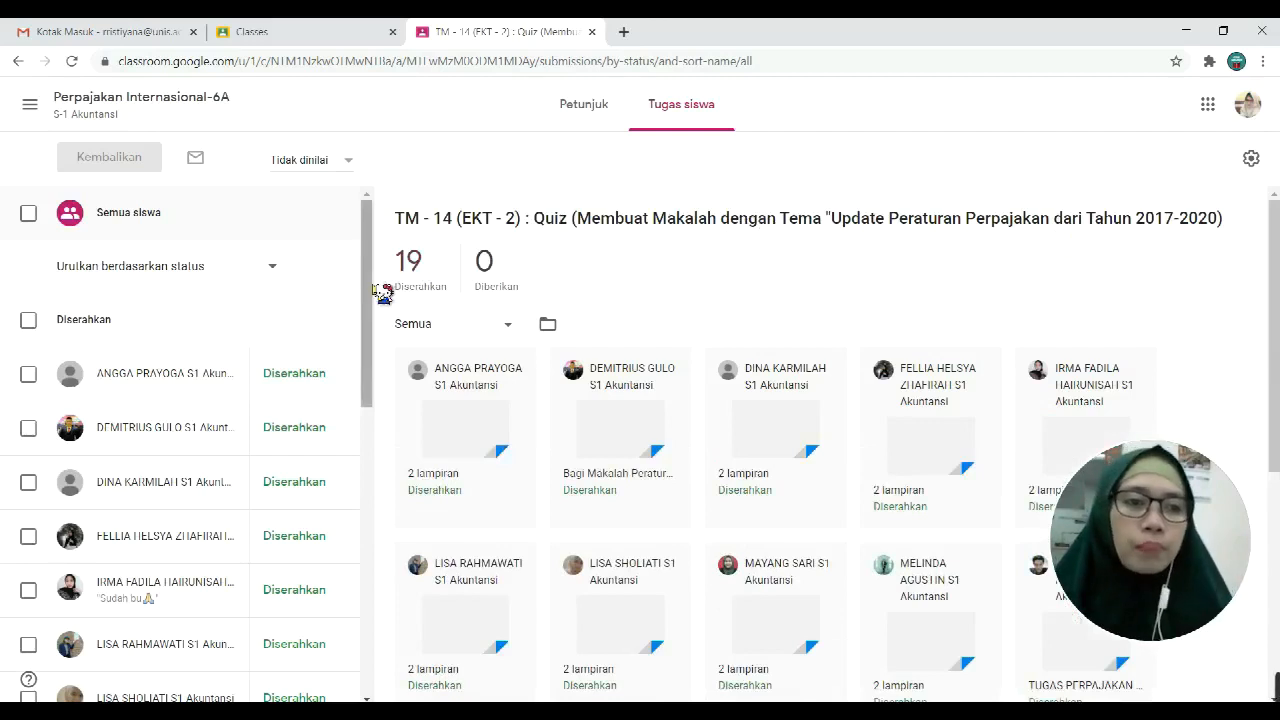
{"action": "left_click_drag", "start_coordinate": [373, 316], "coordinate": [420, 289]}
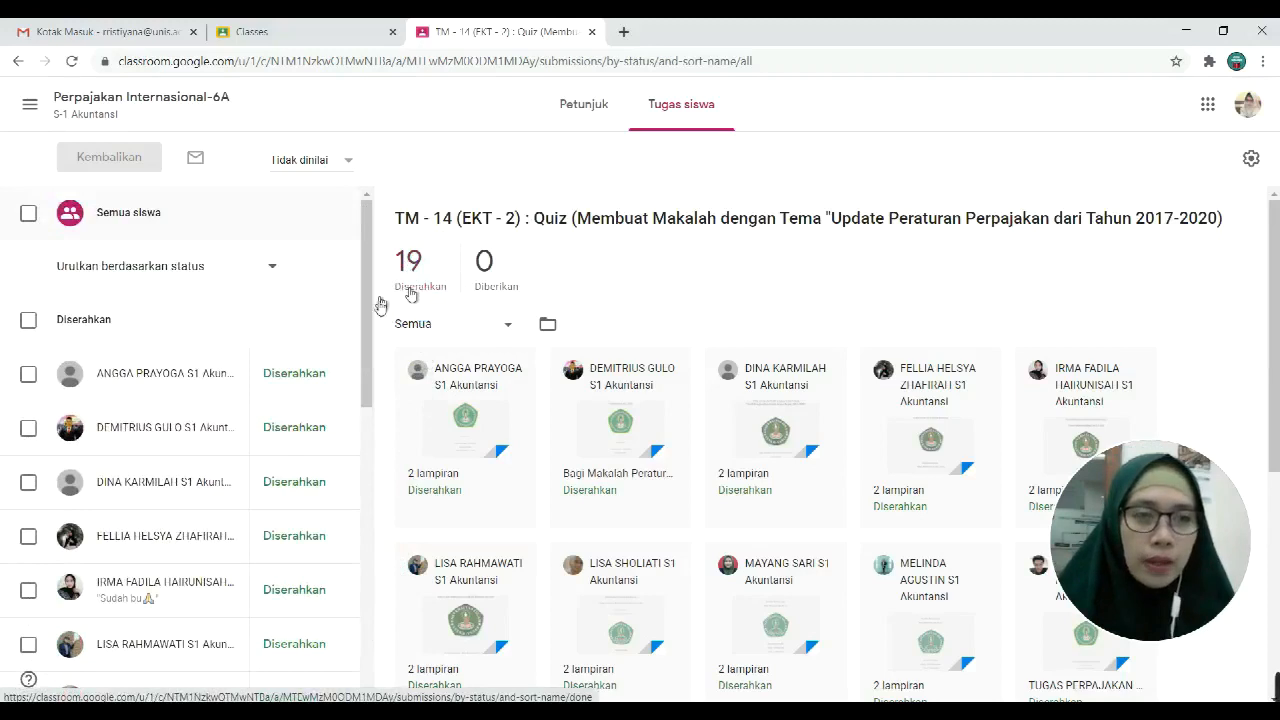
{"action": "left_click_drag", "start_coordinate": [372, 330], "coordinate": [400, 266]}
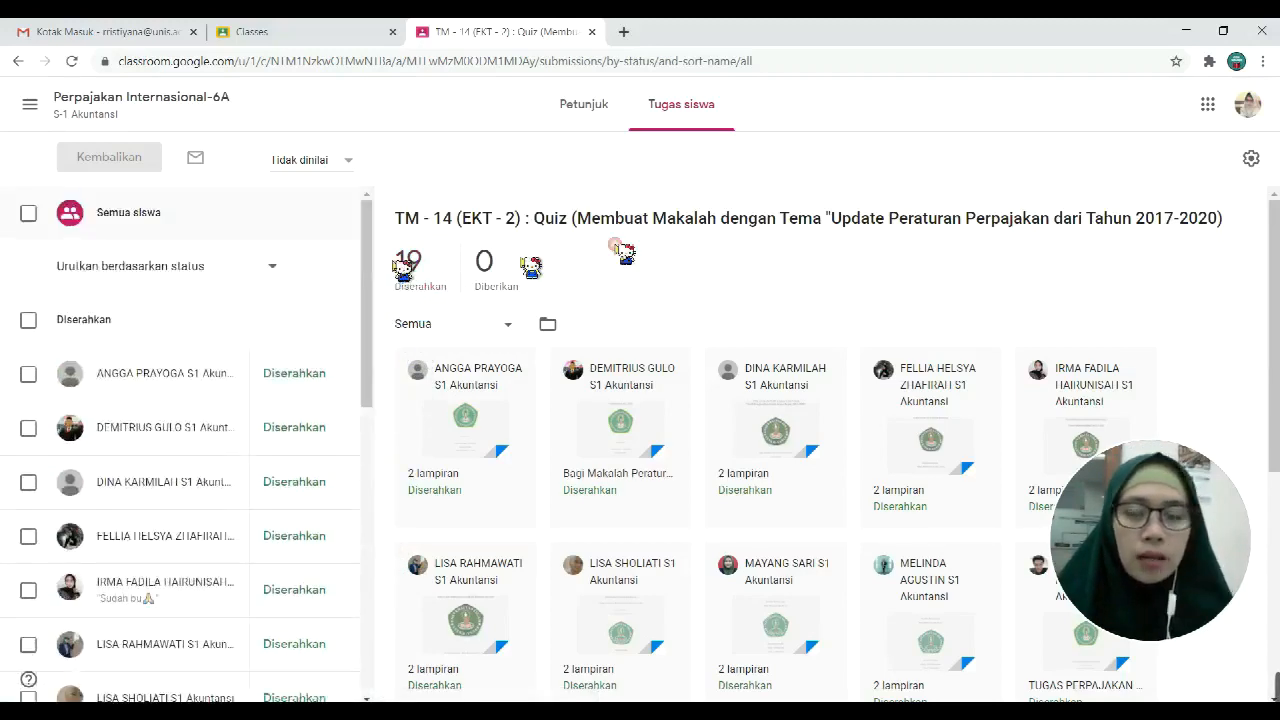
{"action": "scroll", "coordinate": [829, 360], "scroll_direction": "down", "scroll_amount": 1}
{"action": "scroll", "coordinate": [829, 360], "scroll_direction": "down", "scroll_amount": 4}
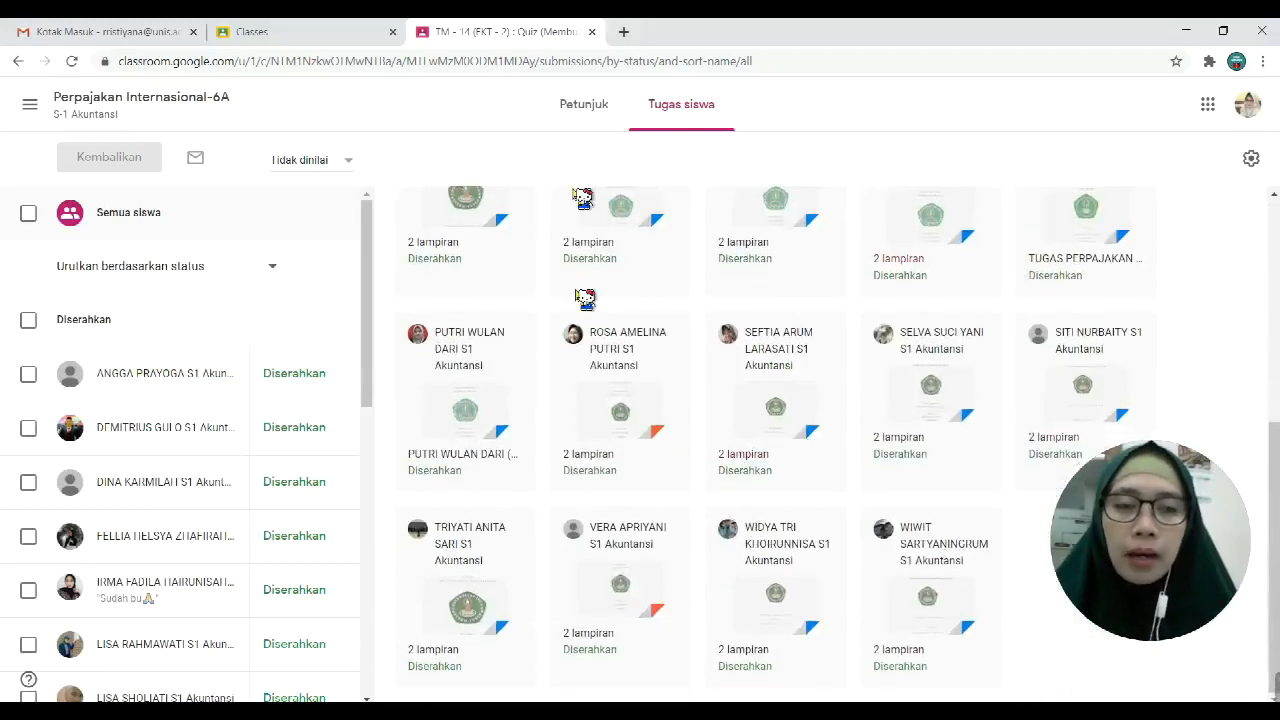
{"action": "scroll", "coordinate": [749, 531], "scroll_direction": "up", "scroll_amount": 5}
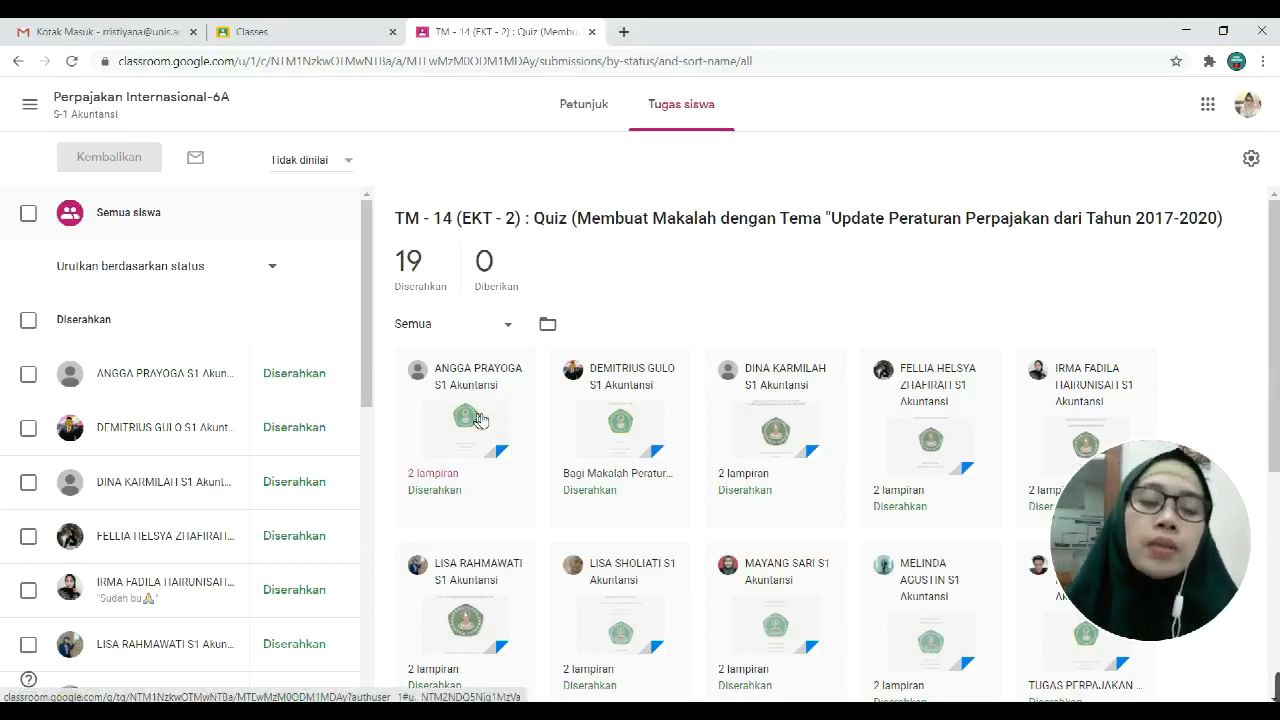
{"action": "scroll", "coordinate": [490, 380], "scroll_direction": "down", "scroll_amount": 3}
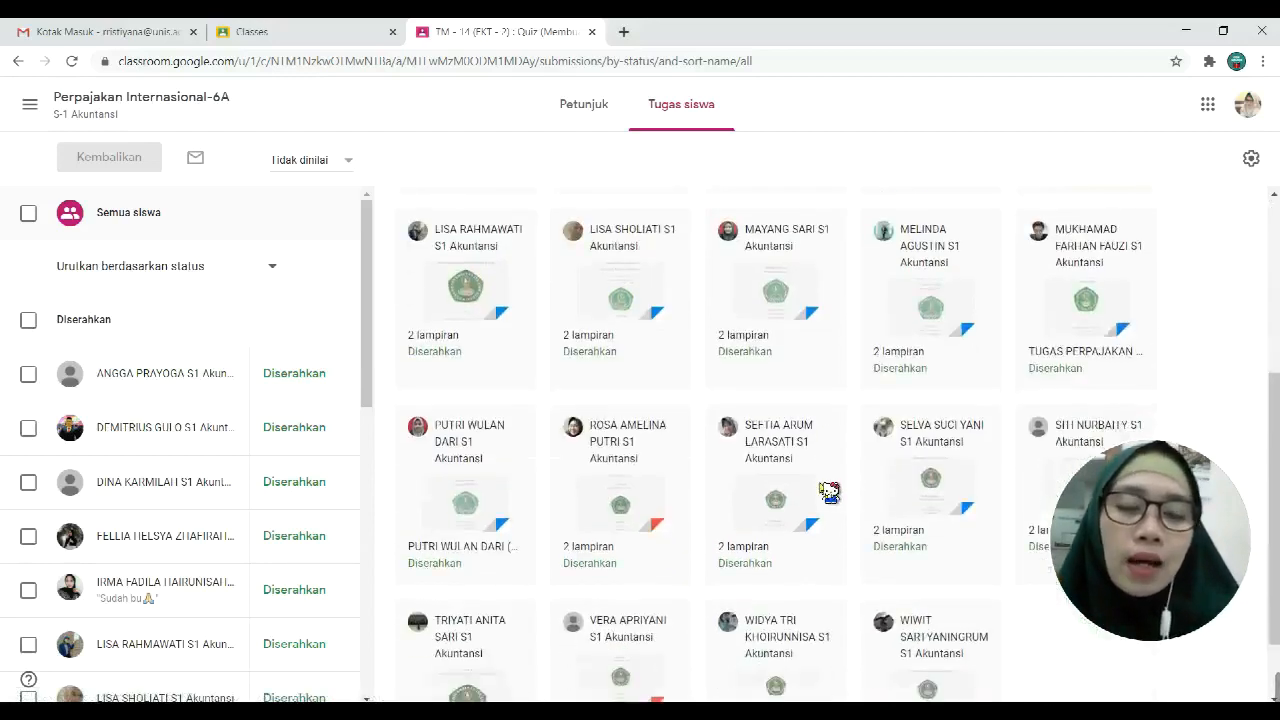
{"action": "scroll", "coordinate": [868, 345], "scroll_direction": "down", "scroll_amount": 1}
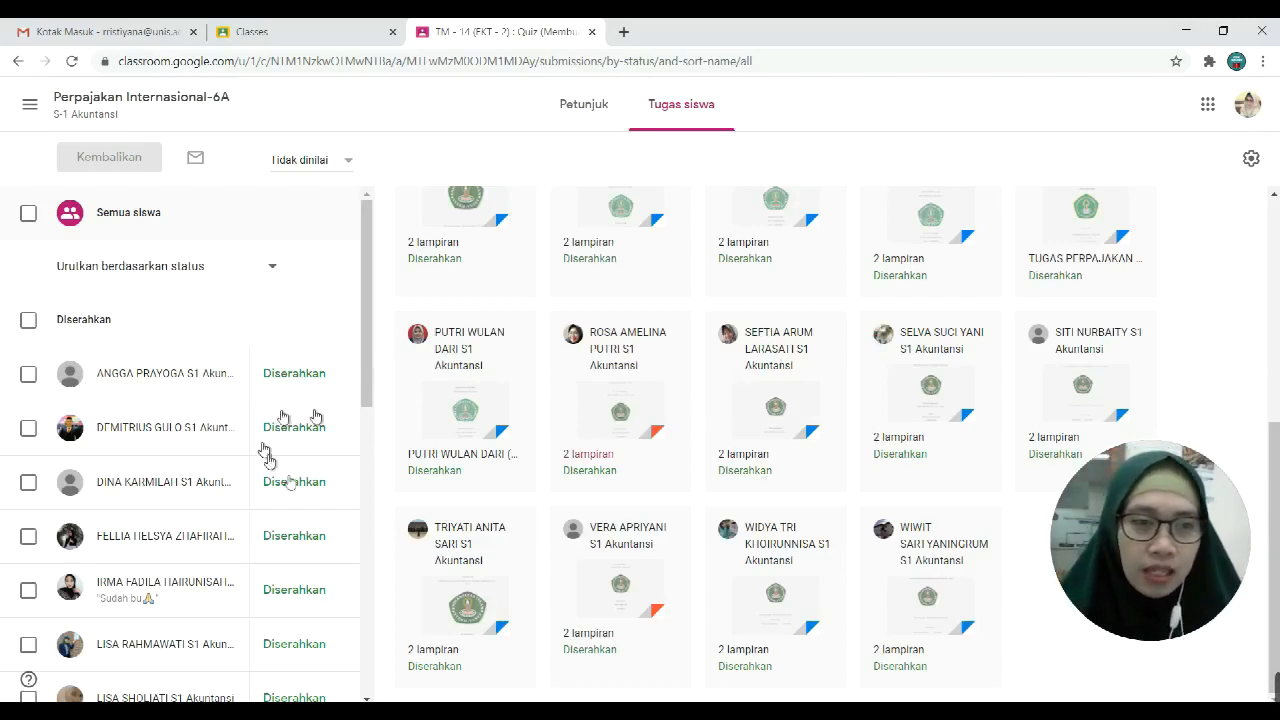
Step: Open the first student's submission in the grading tool and view its 'Makalah Peraturan Perpajakan' PDF
{"action": "left_click_drag", "start_coordinate": [372, 338], "coordinate": [337, 614]}
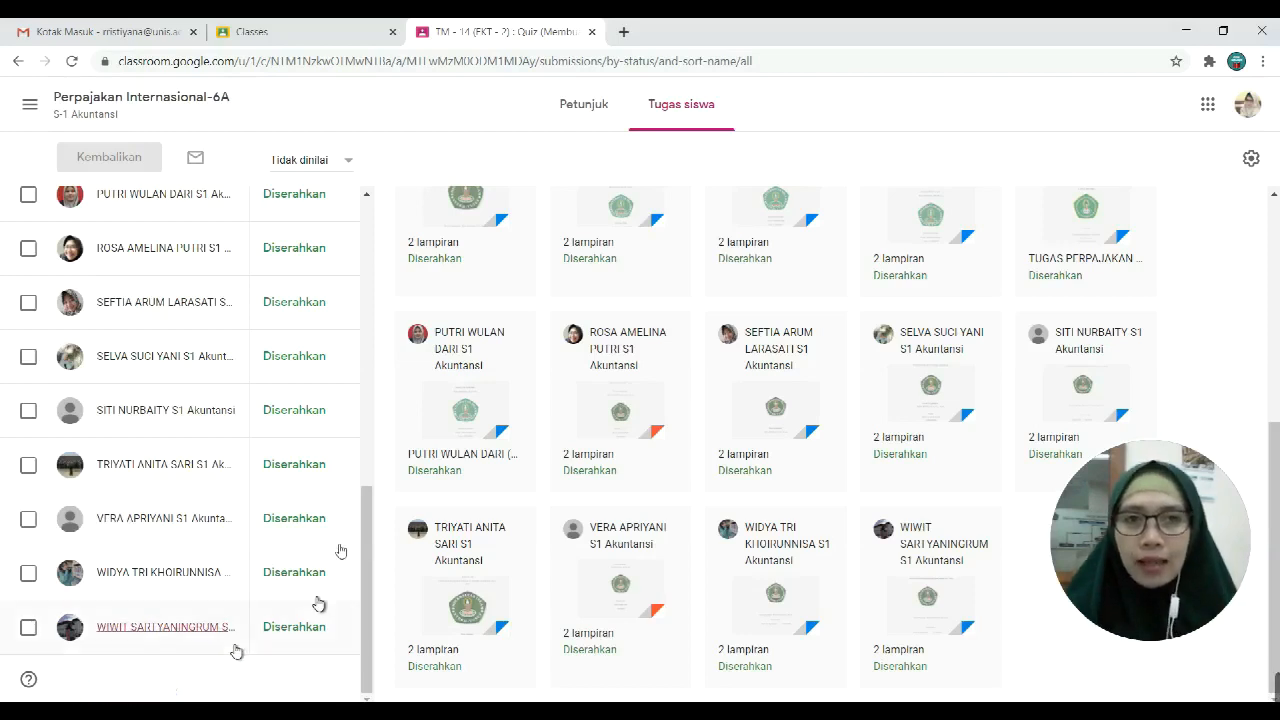
{"action": "scroll", "coordinate": [338, 551], "scroll_direction": "up", "scroll_amount": 8}
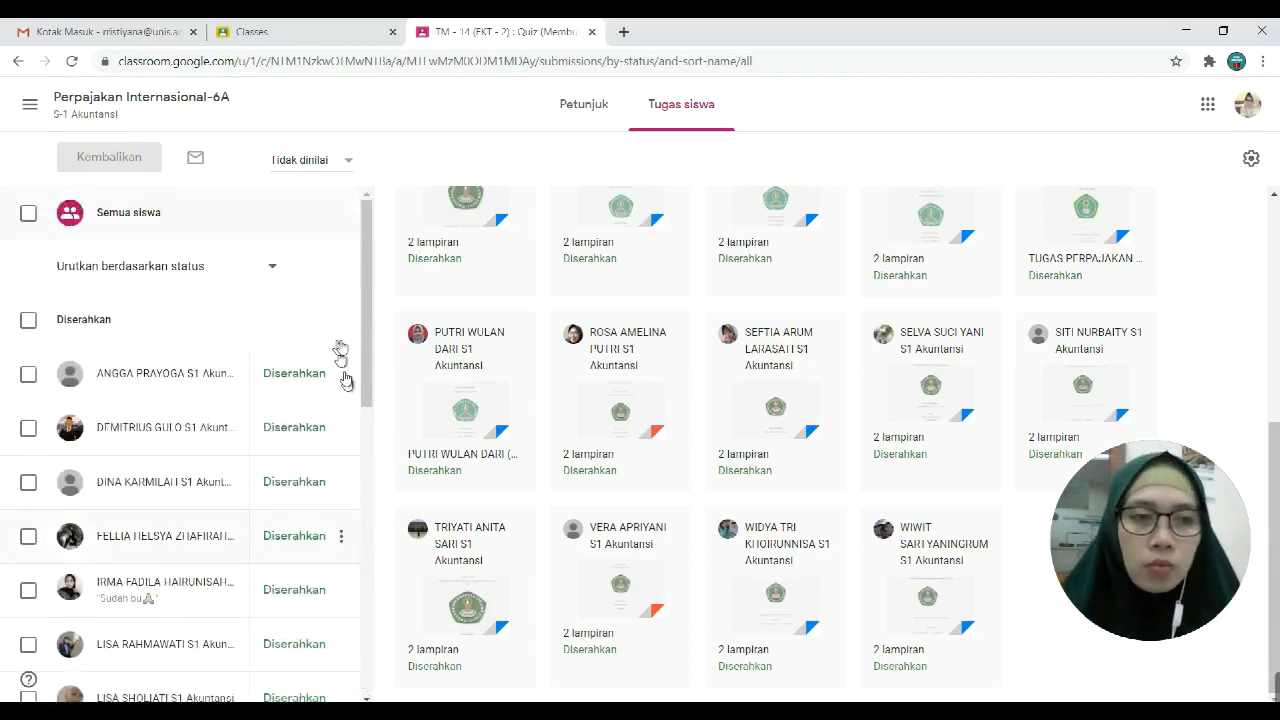
{"action": "left_click", "coordinate": [628, 420]}
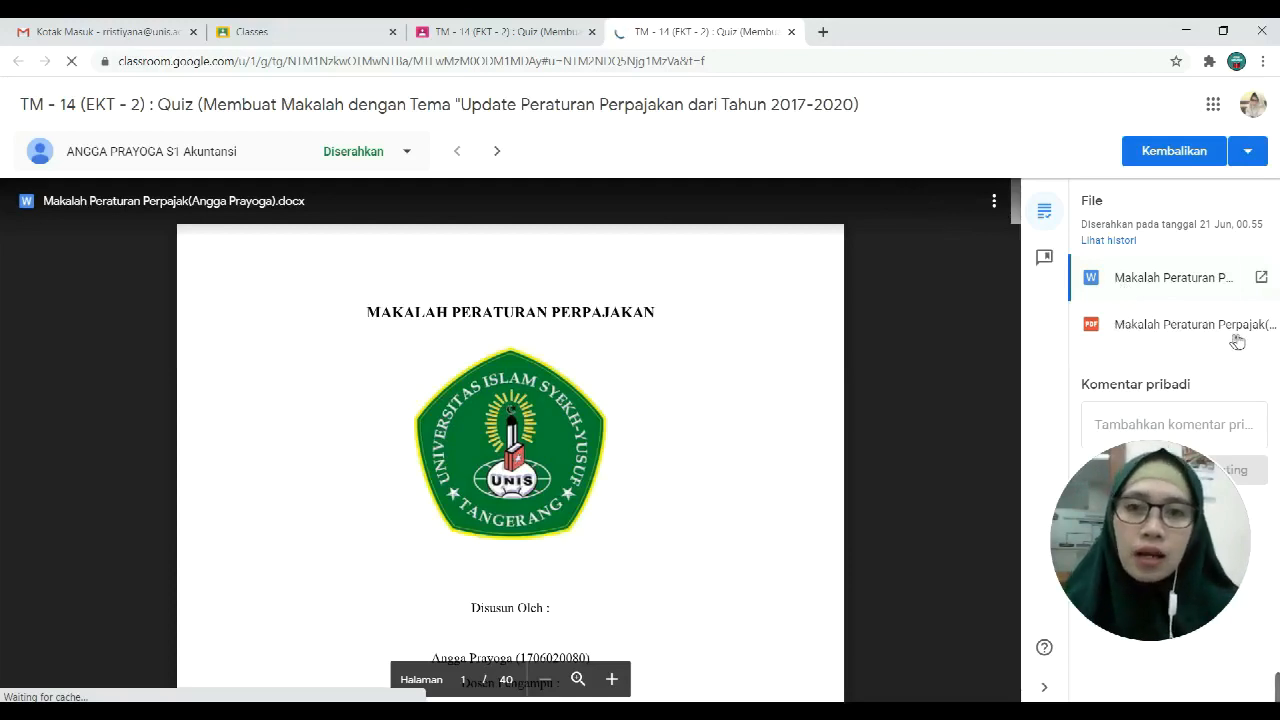
{"action": "left_click", "coordinate": [1172, 336]}
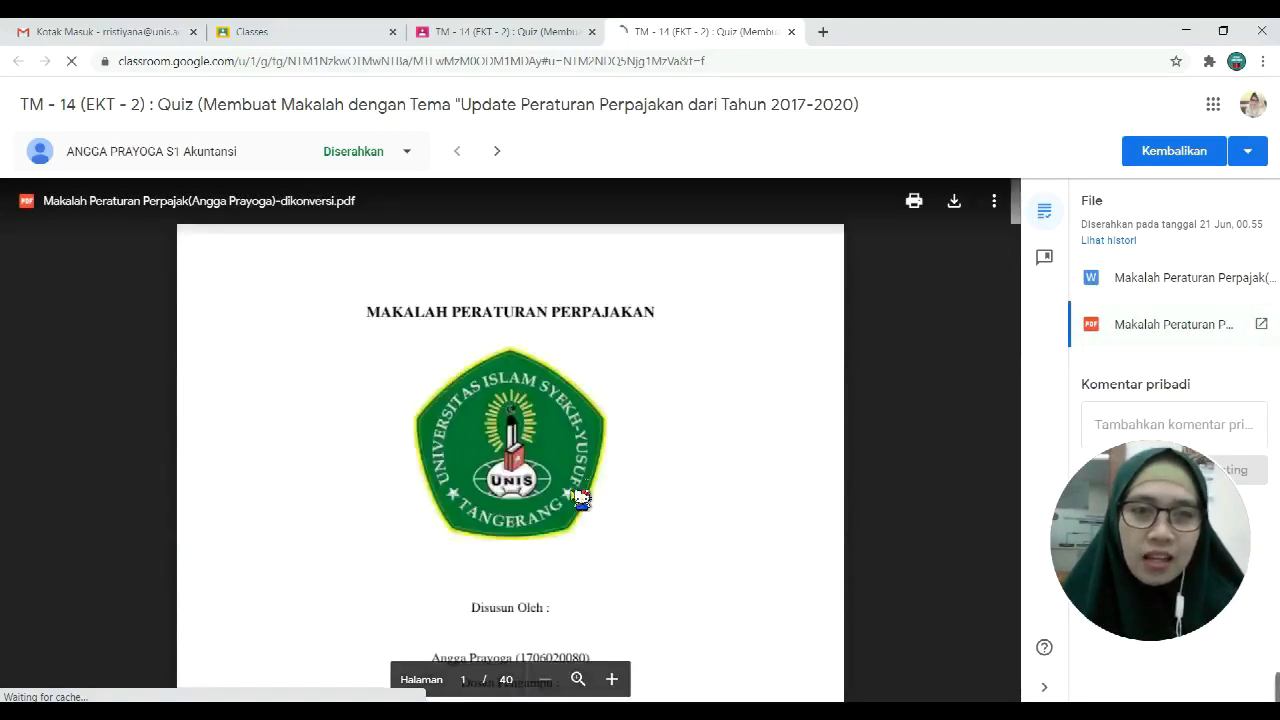
Step: Download the student's PDF makalah, then focus the 'Tambahkan komentar pribadi' private comment box
{"action": "left_click", "coordinate": [954, 201]}
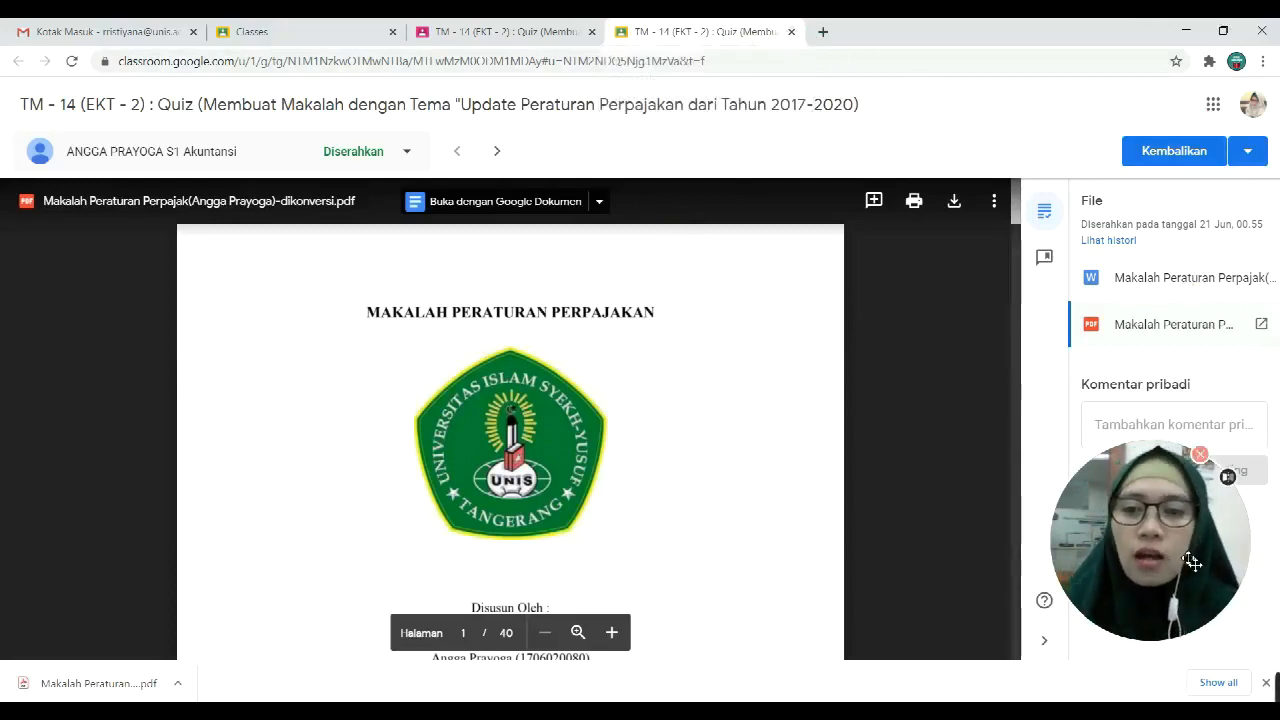
{"action": "left_click_drag", "start_coordinate": [1193, 563], "coordinate": [937, 560]}
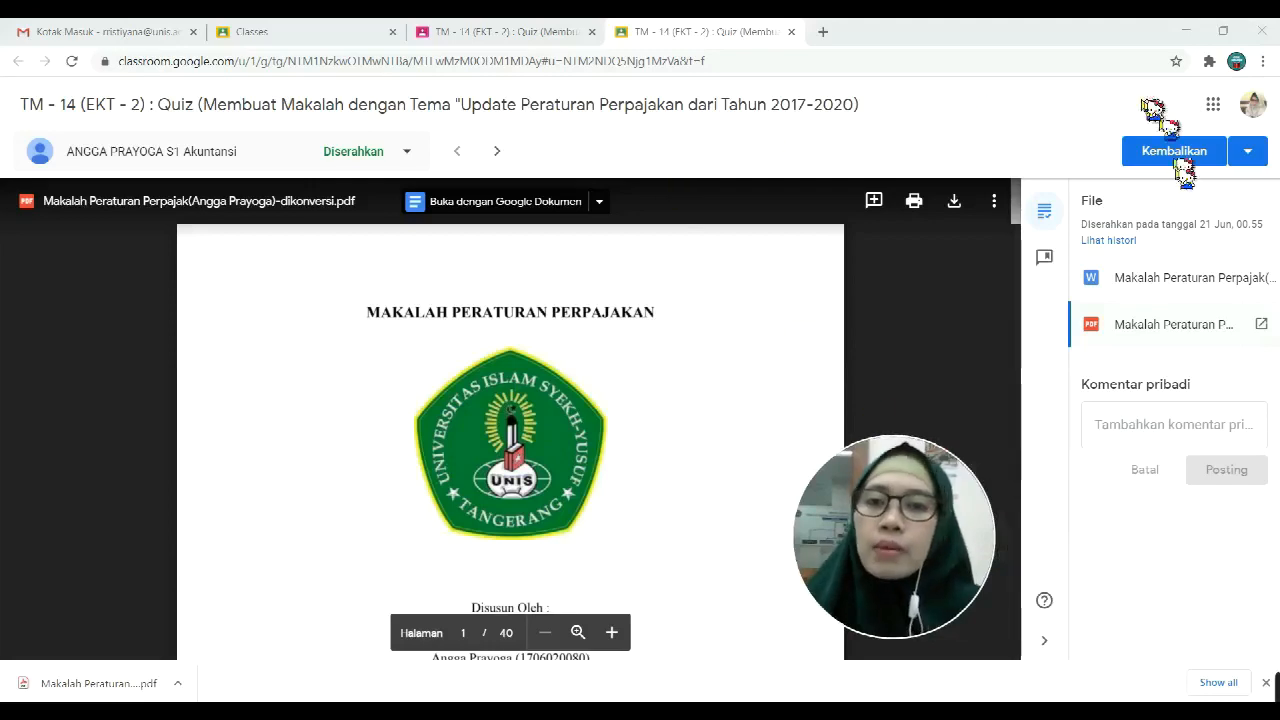
{"action": "left_click", "coordinate": [1158, 426]}
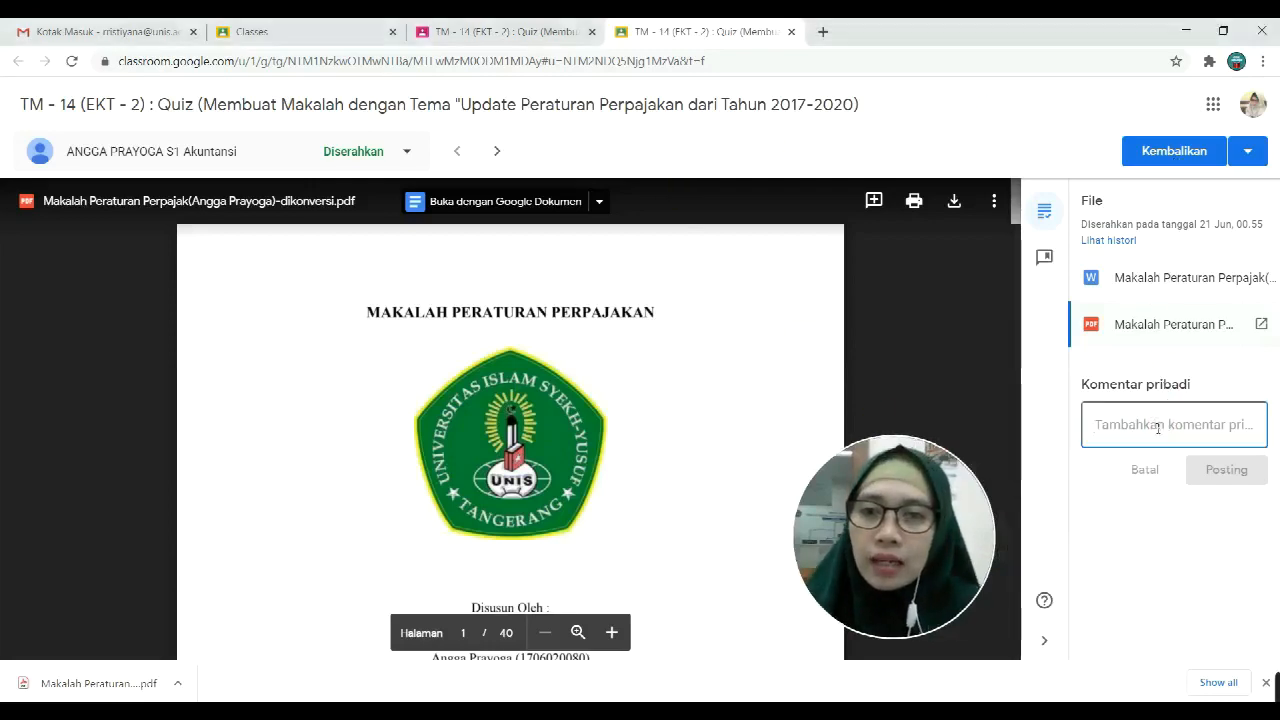